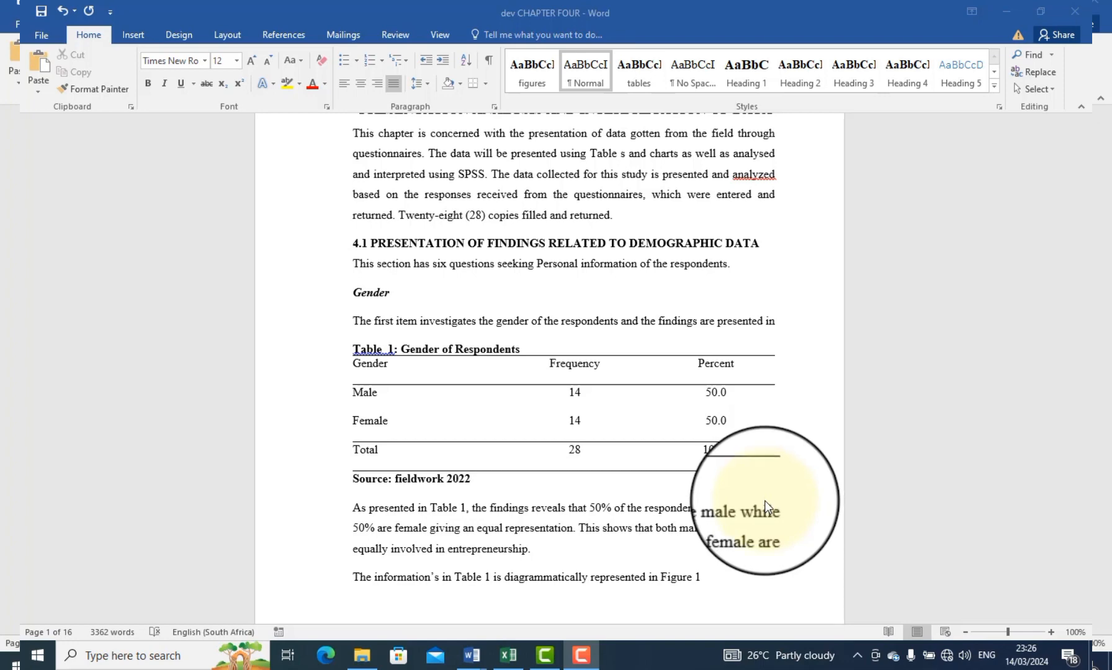
- Review the Chapter Four introduction, highlighting the SPSS sentence and the number of questionnaire copies filled and returned
scroll(764, 500, up, 3)
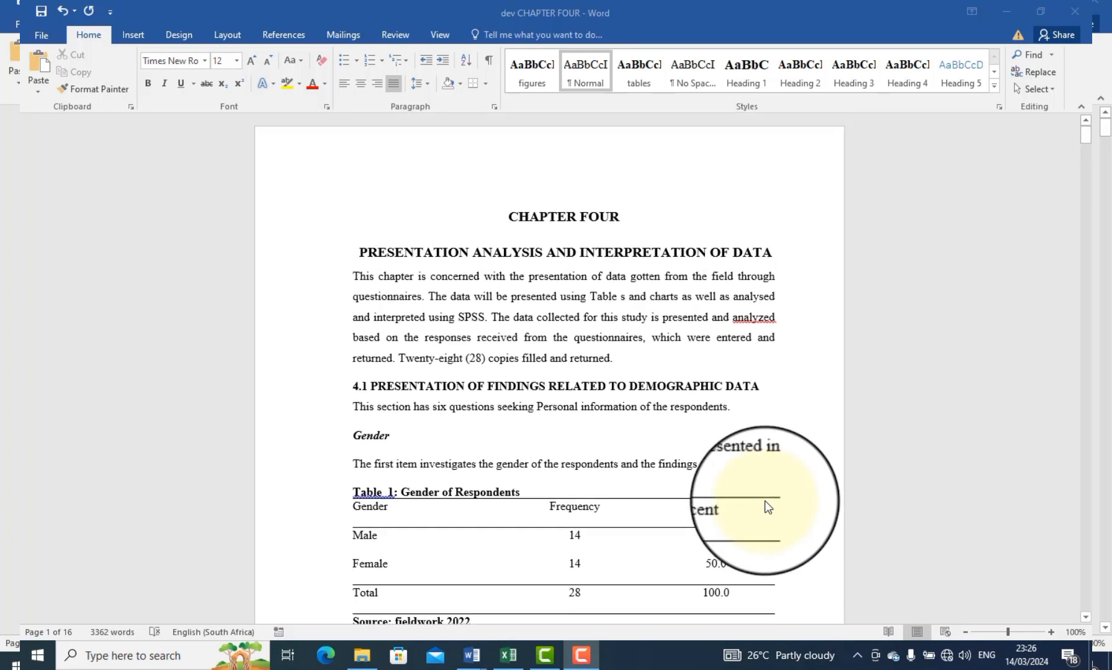
click(482, 357)
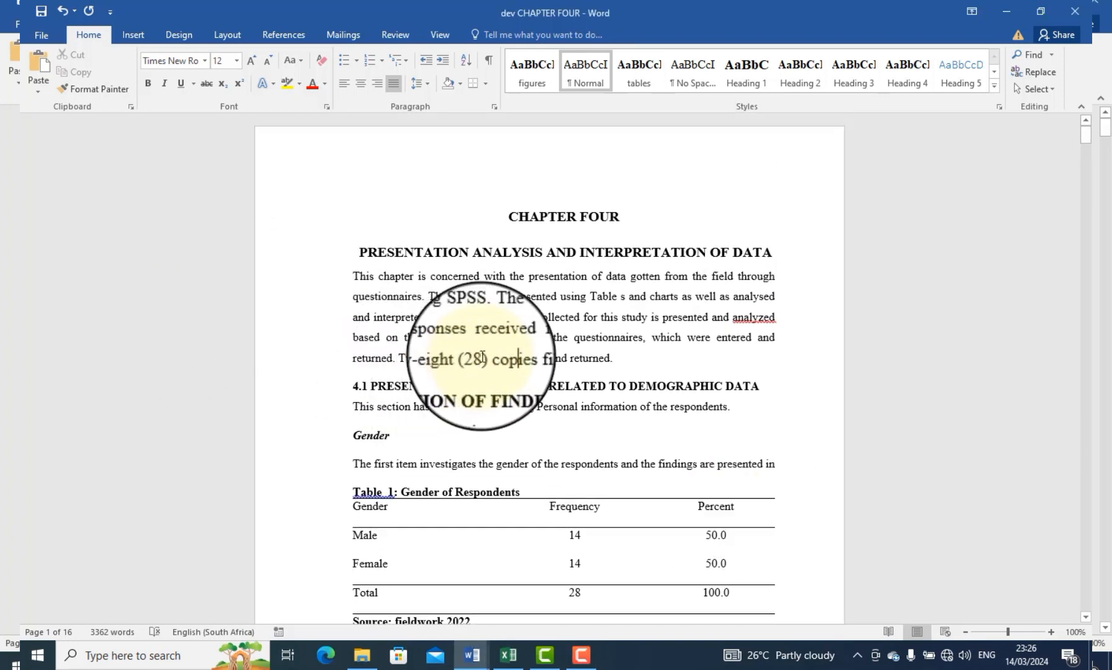
drag(486, 356, 468, 365)
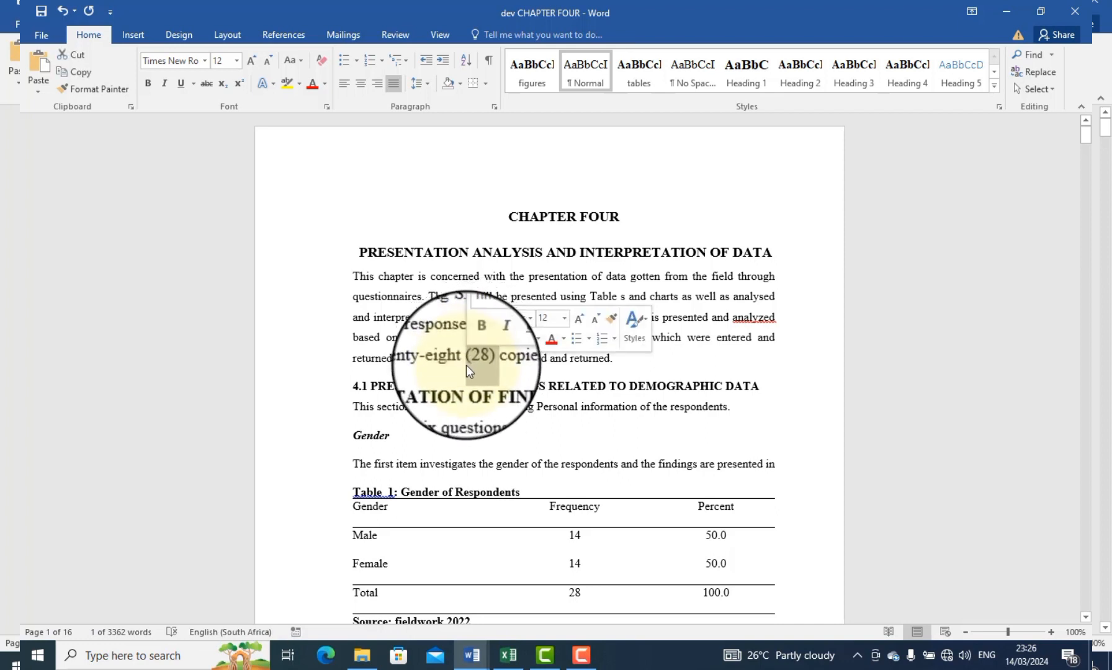
click(504, 365)
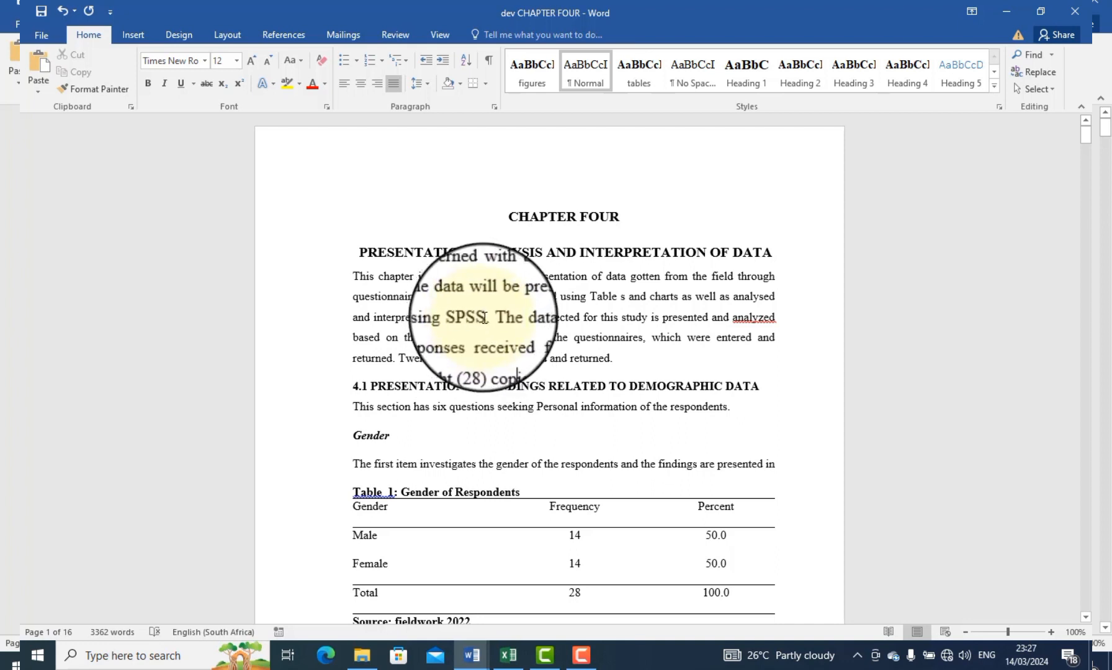
drag(485, 317, 340, 310)
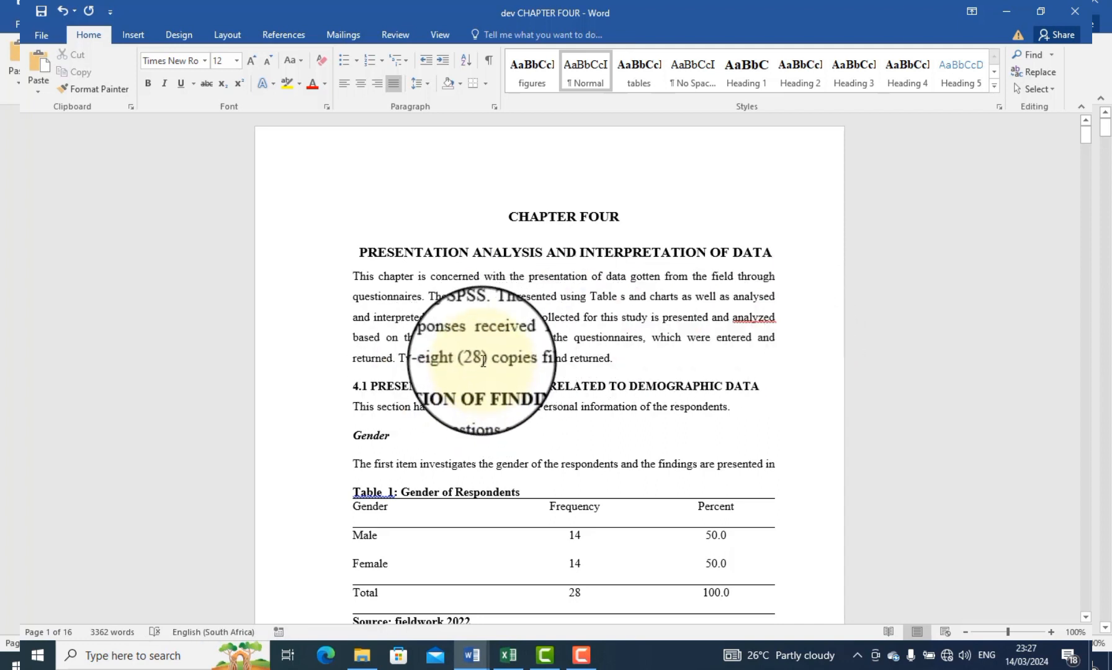
drag(466, 361, 399, 365)
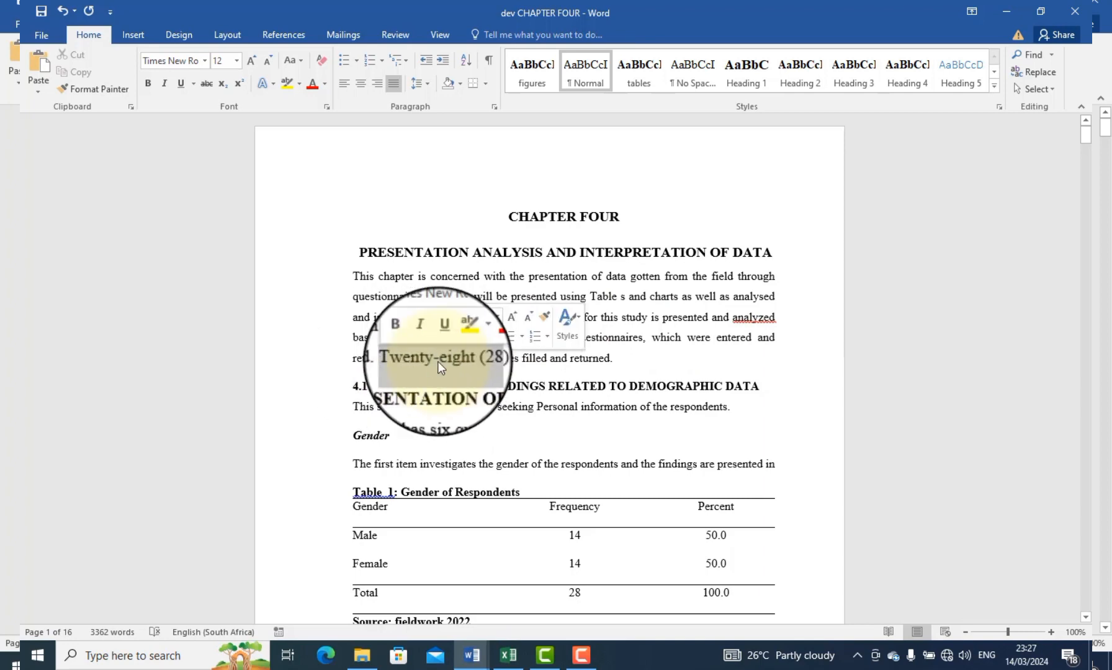
click(521, 368)
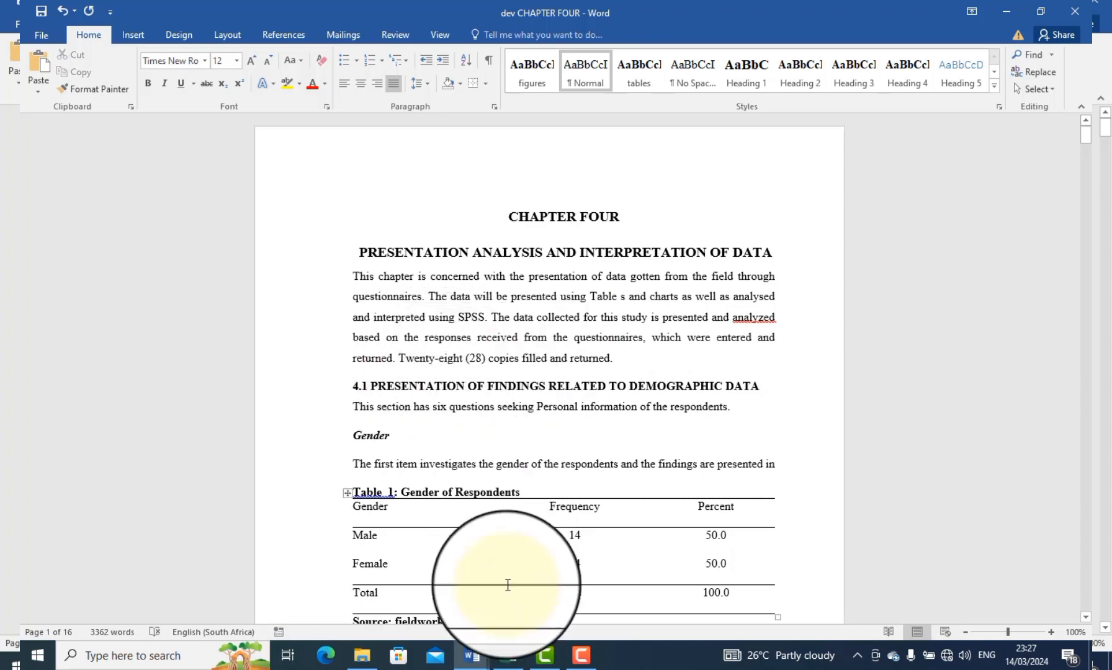
- Switch to the Questionnaire-1 document and examine the five demographic questions in Section A
mouse_move(472, 655)
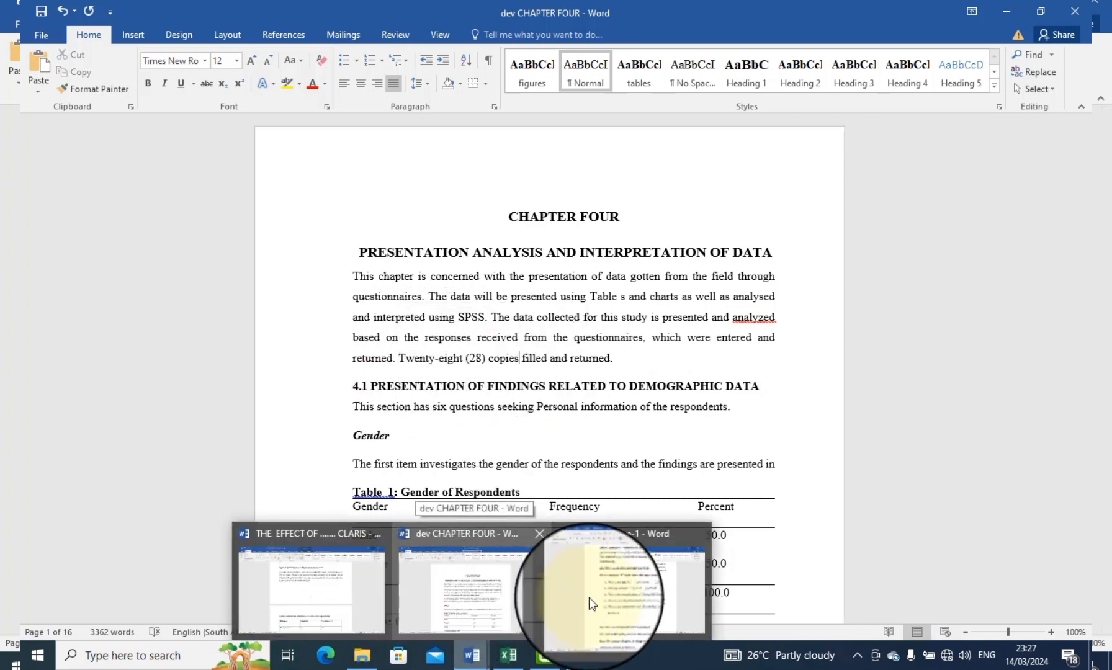
click(640, 586)
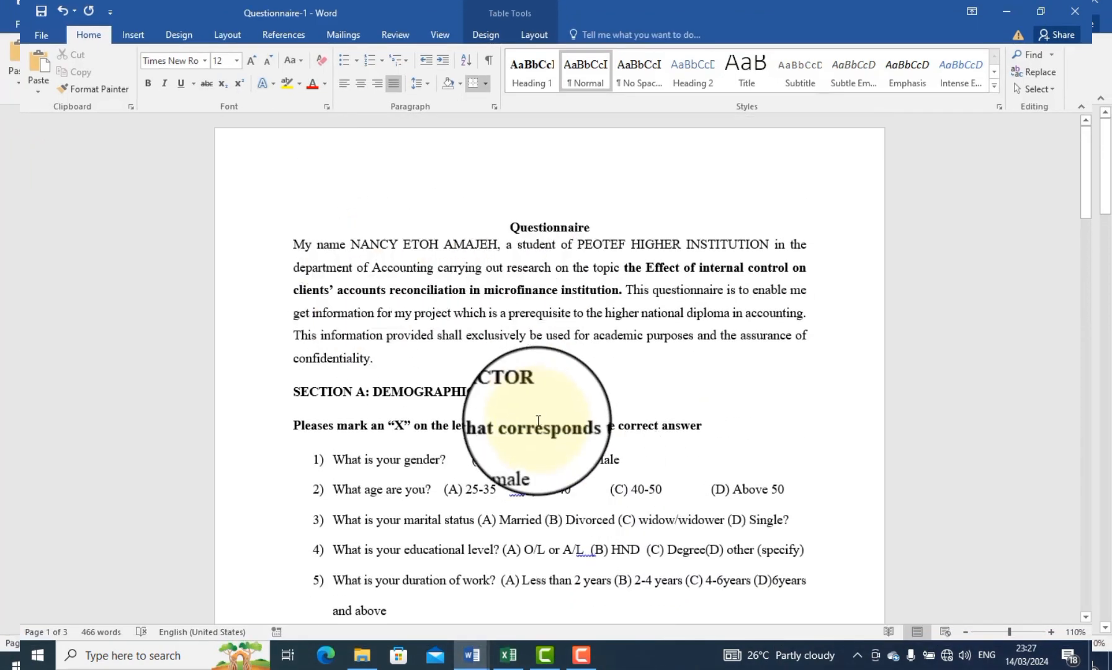
scroll(521, 397, down, 2)
drag(331, 346, 378, 511)
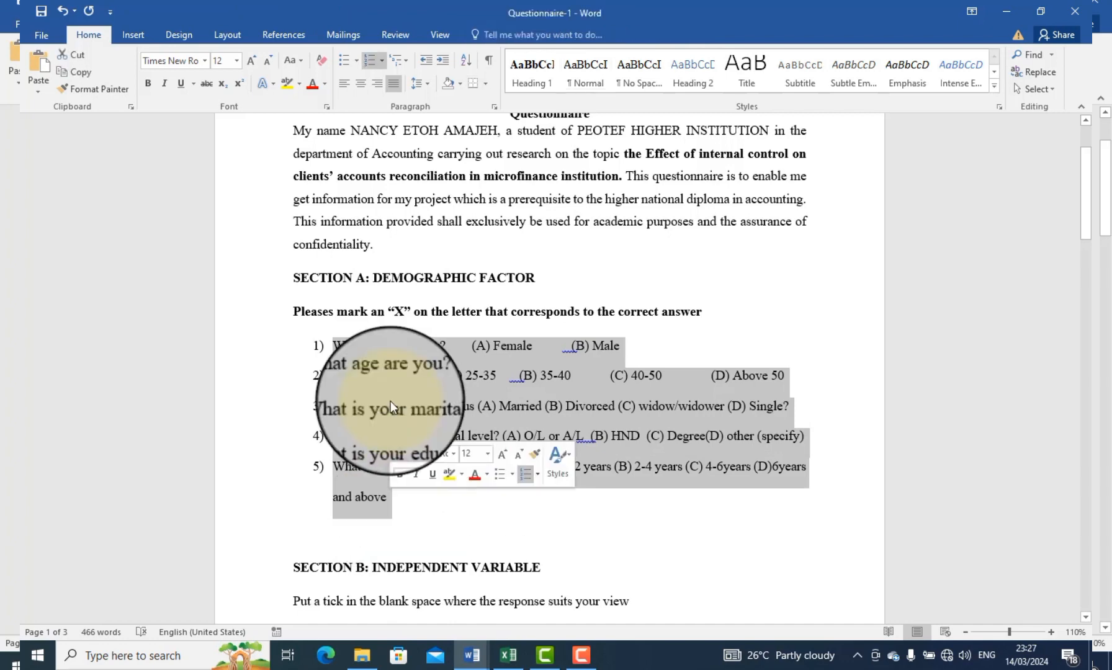
click(389, 387)
click(1009, 11)
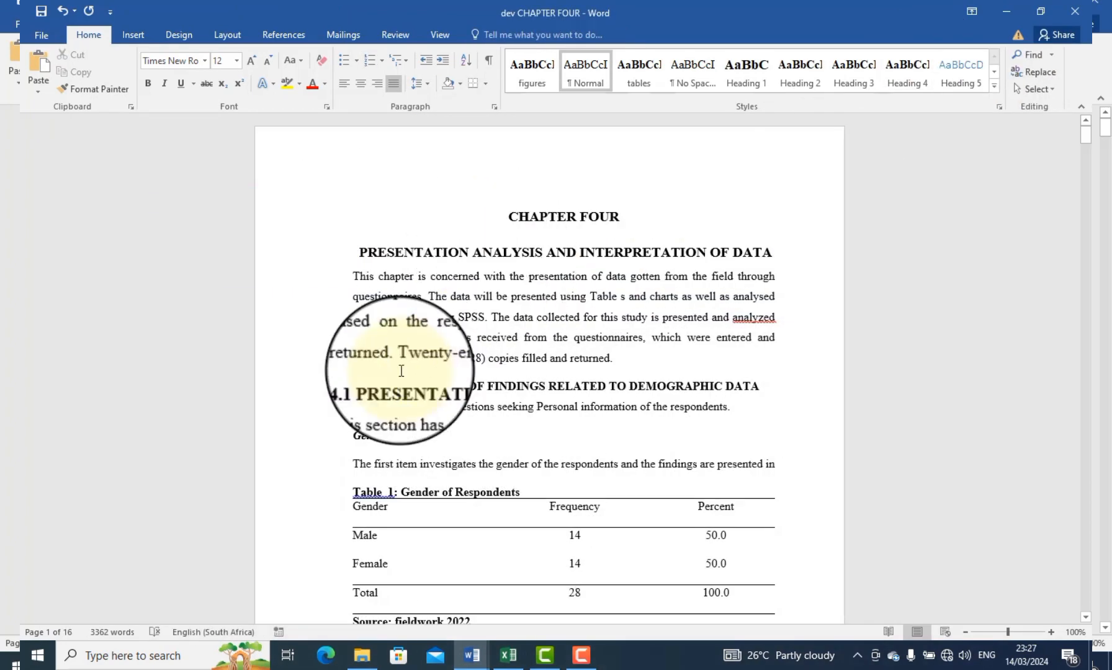
- Compare the 4.1 demographic data heading in Chapter Four with the Section A questions in Questionnaire-1
drag(354, 386, 722, 384)
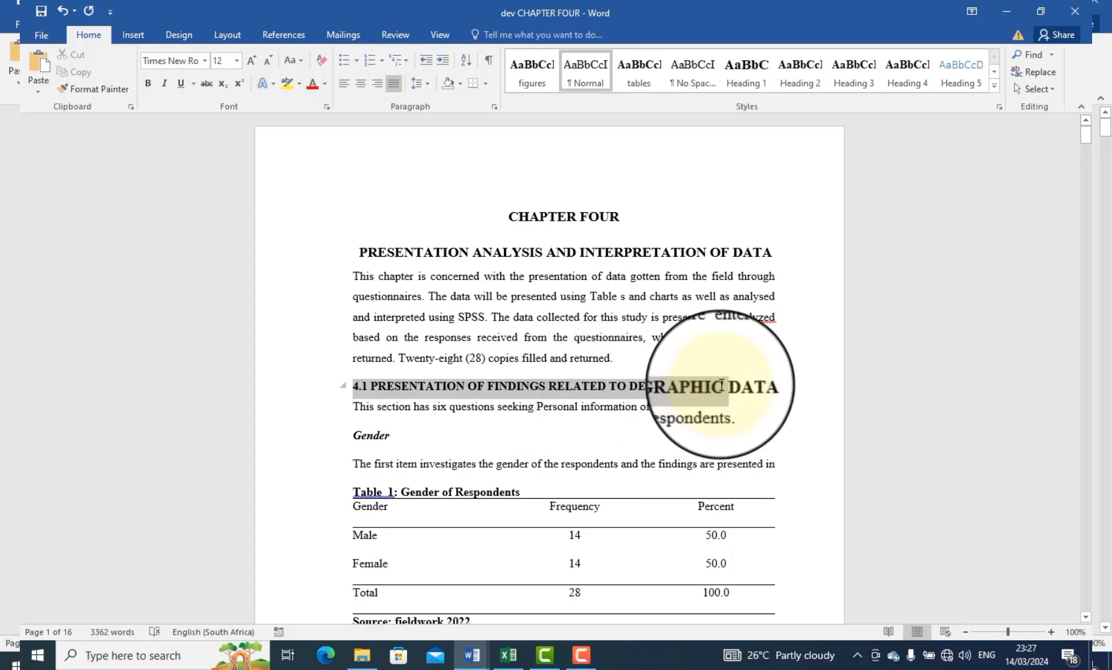
click(1006, 12)
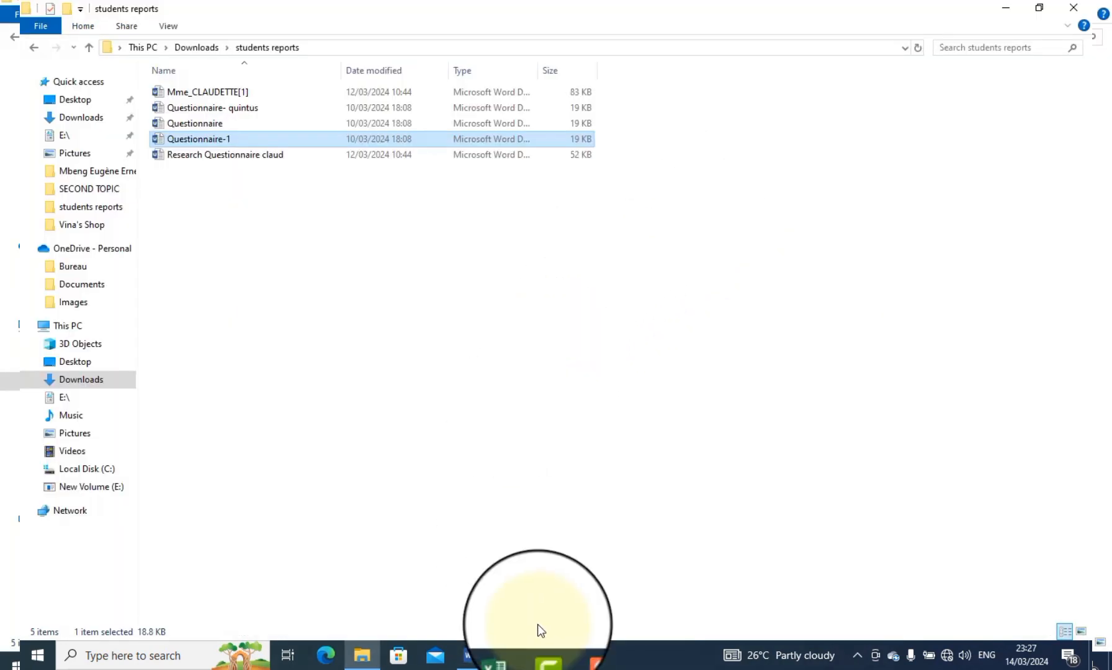
mouse_move(469, 662)
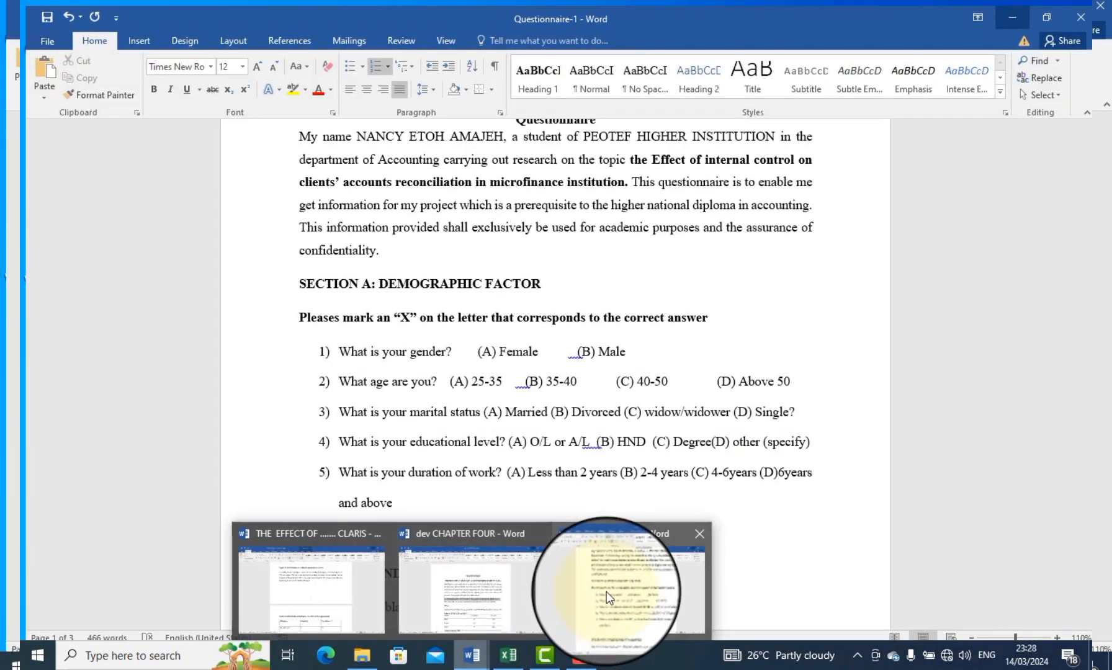
click(606, 591)
drag(324, 345, 437, 507)
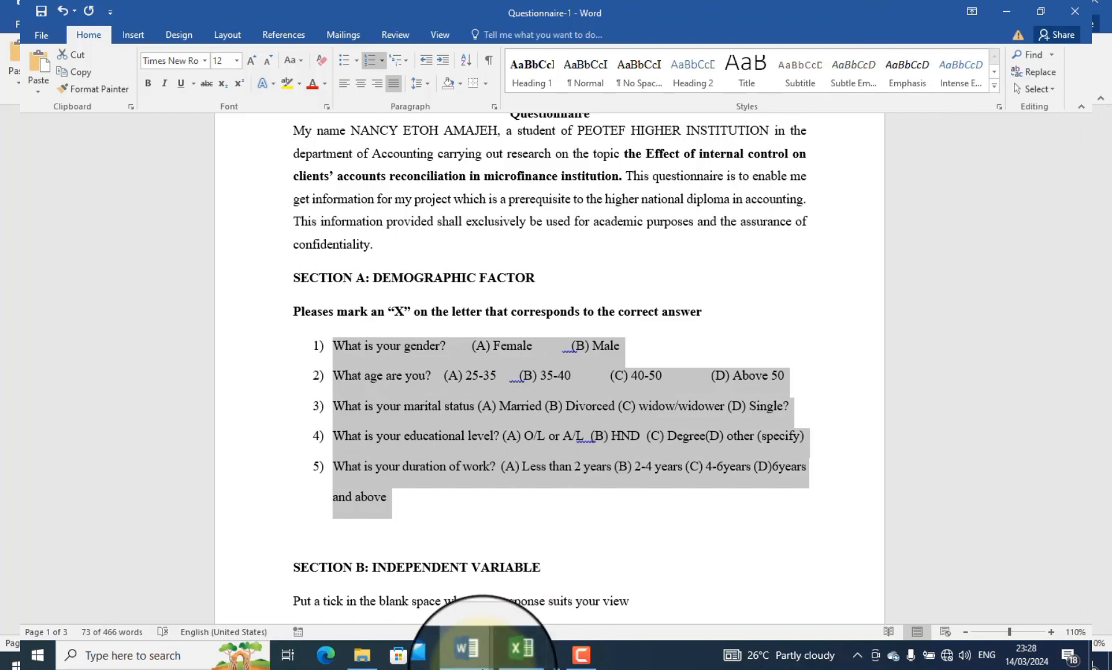
- Return to dev CHAPTER FOUR and examine the sentence introducing section 4.1 and the gender table
mouse_move(492, 665)
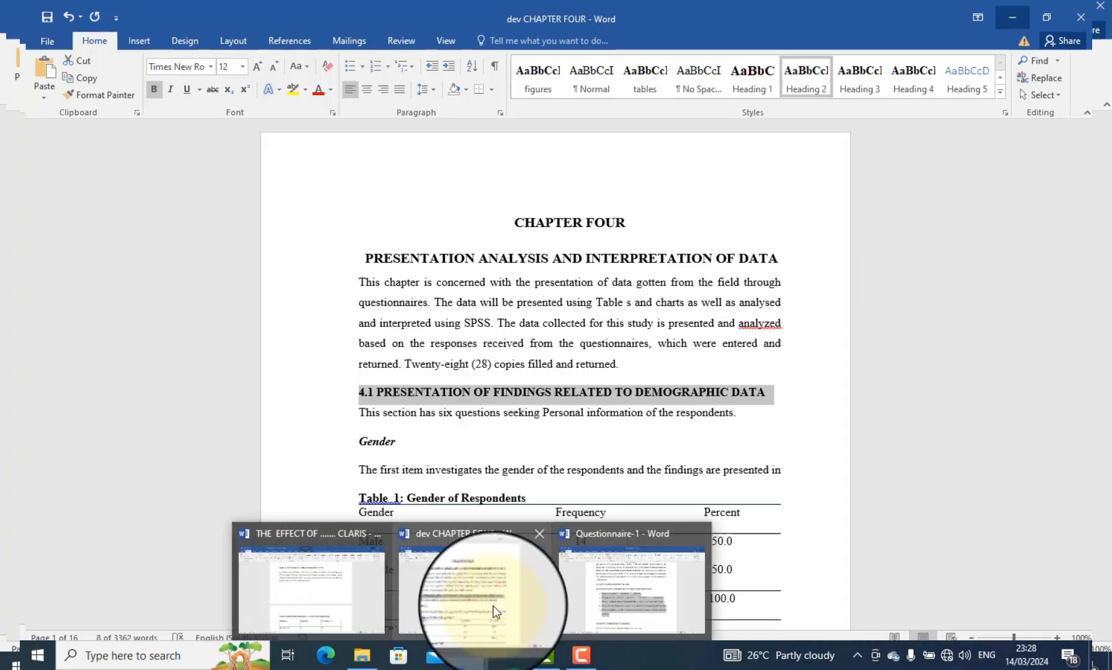
click(493, 605)
scroll(347, 347, down, 3)
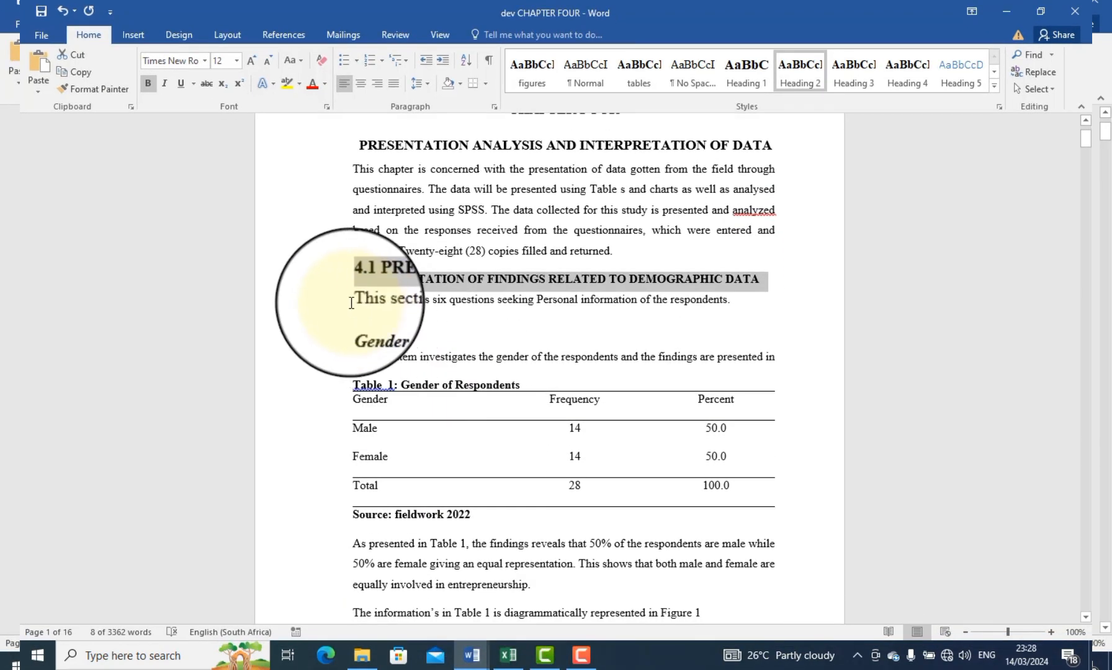
drag(351, 303, 851, 300)
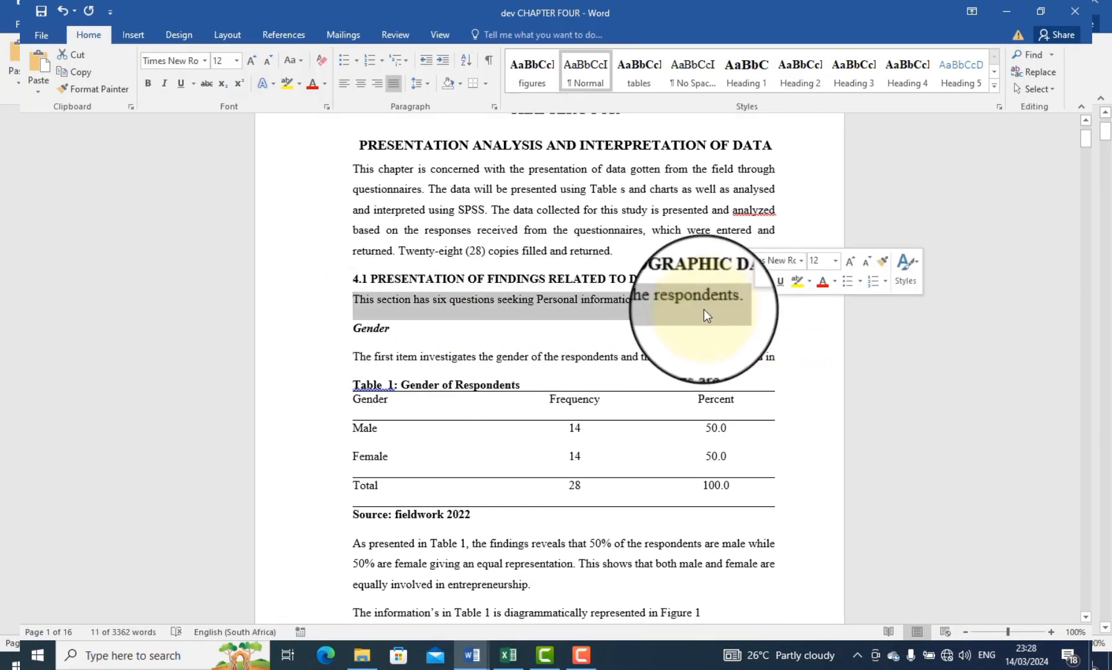
click(489, 363)
scroll(434, 335, down, 3)
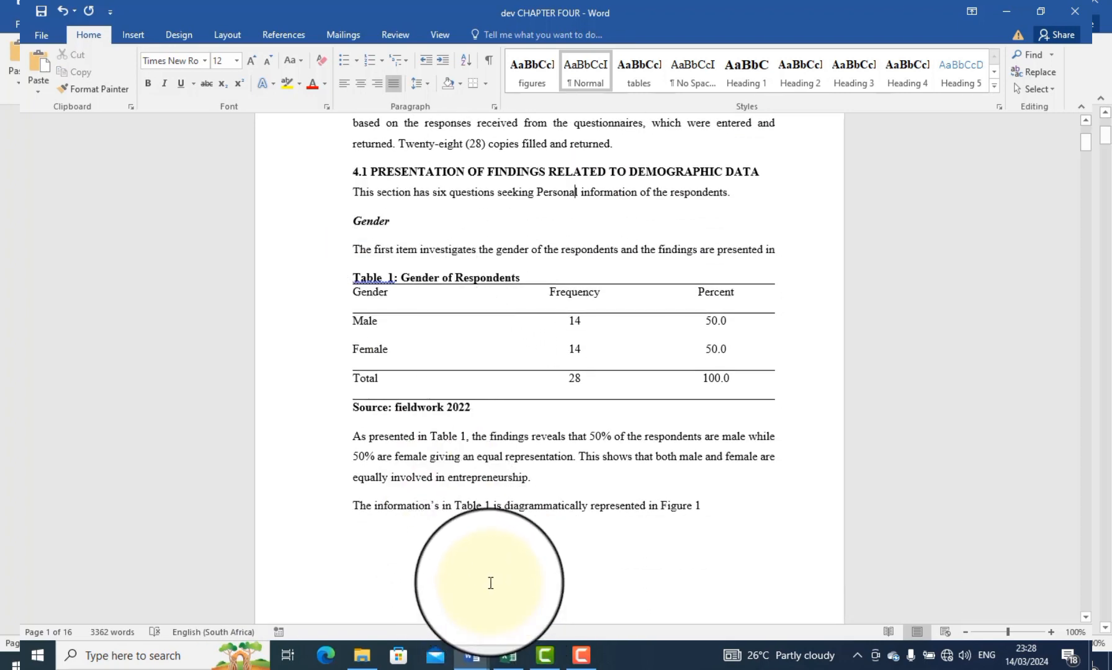
- Switch to the "THE EFFECT OF" report and locate the start of its Chapter Four
mouse_move(461, 662)
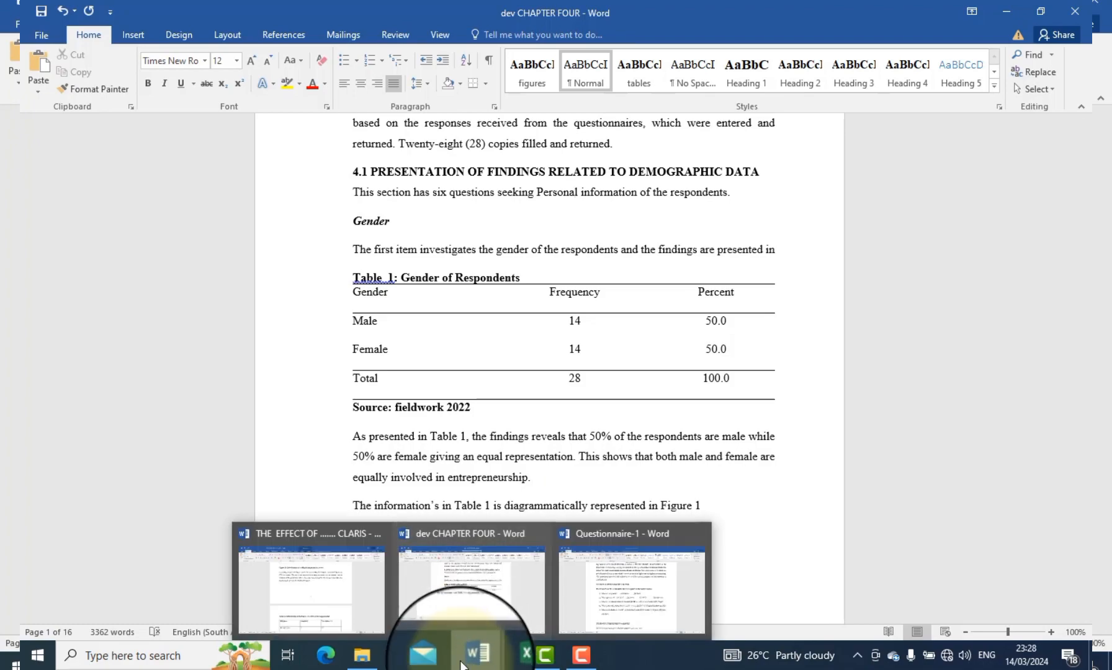
click(317, 589)
drag(1106, 500, 1088, 472)
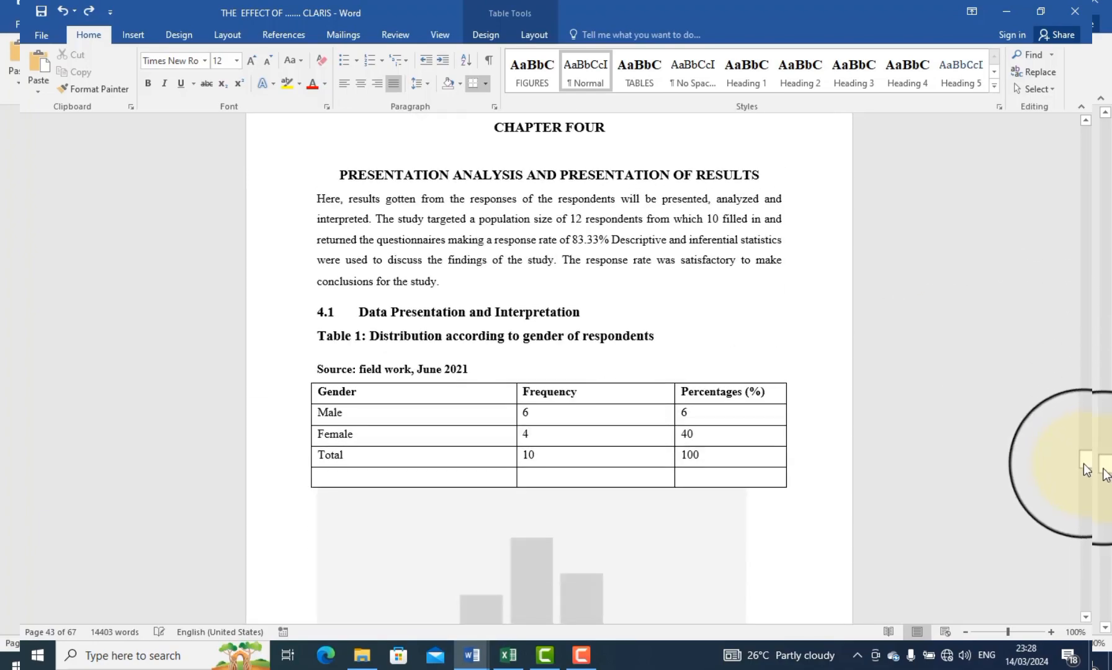
scroll(843, 391, down, 1)
scroll(690, 338, up, 1)
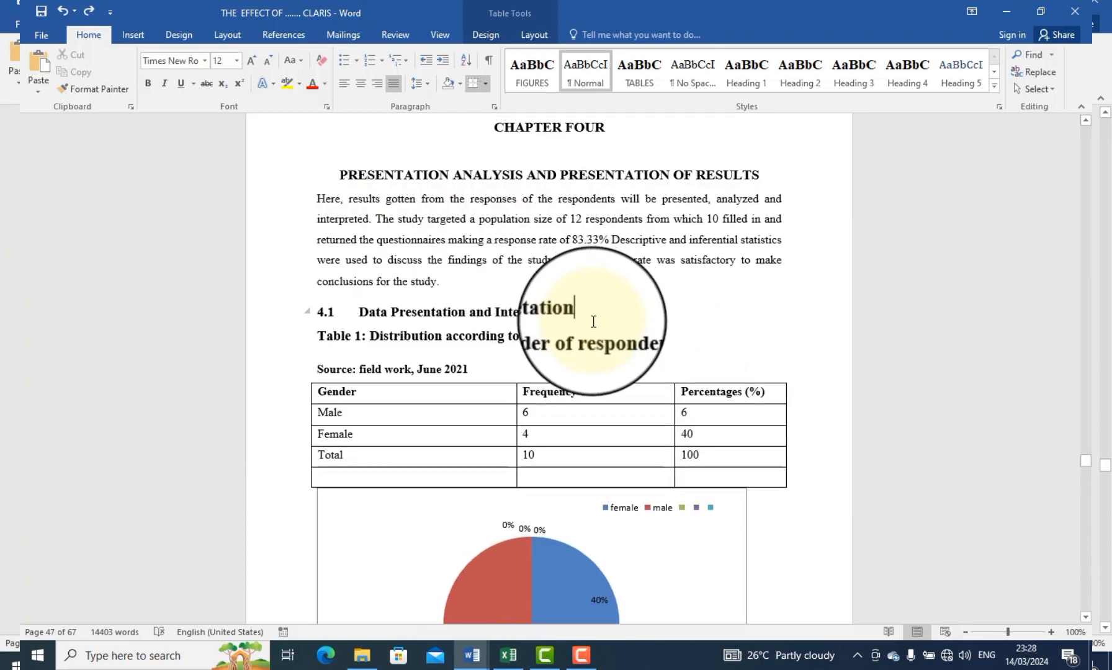
- Examine the sample report's 4.1 heading, the Table 1 title on gender distribution, and the pie chart beneath the table
drag(327, 311, 558, 320)
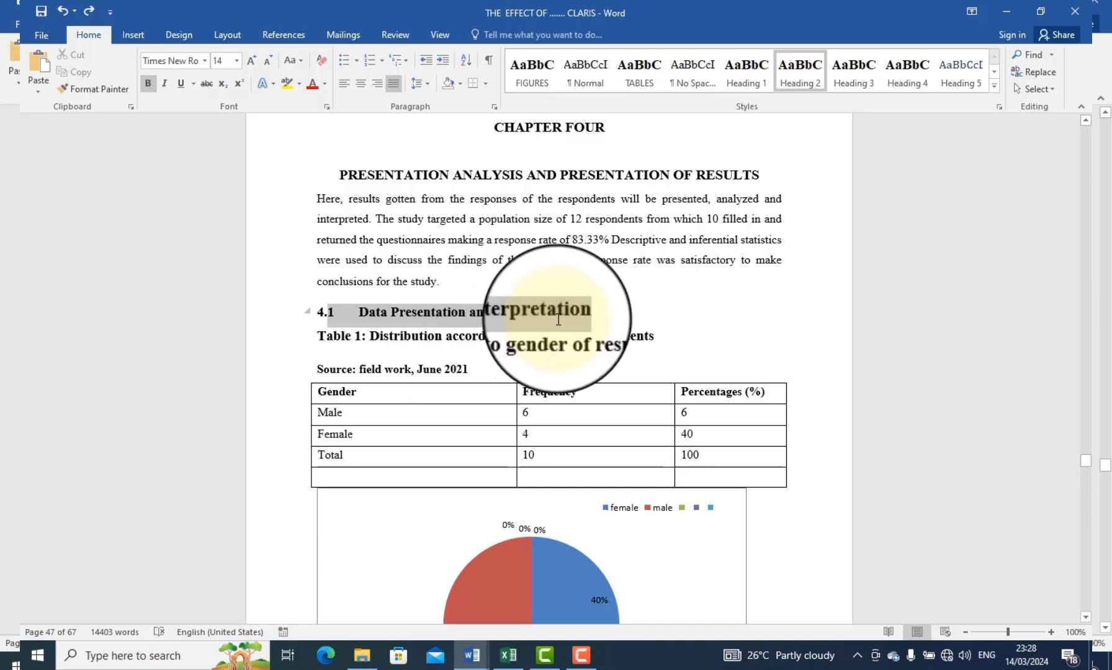
click(310, 340)
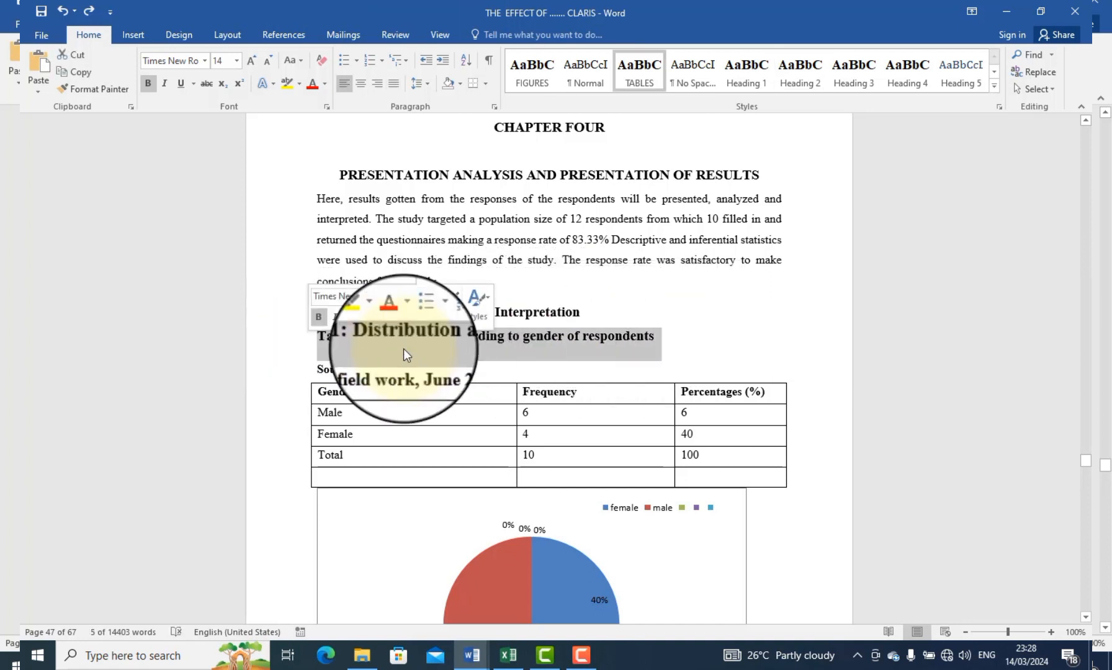
click(481, 352)
click(605, 299)
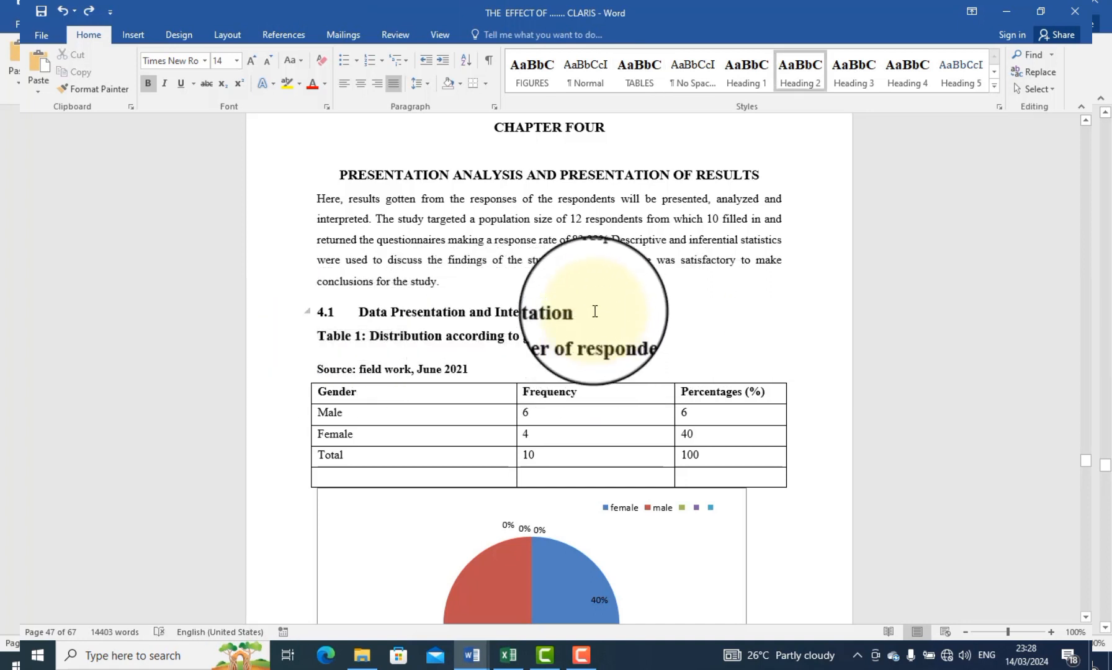
scroll(495, 386, down, 5)
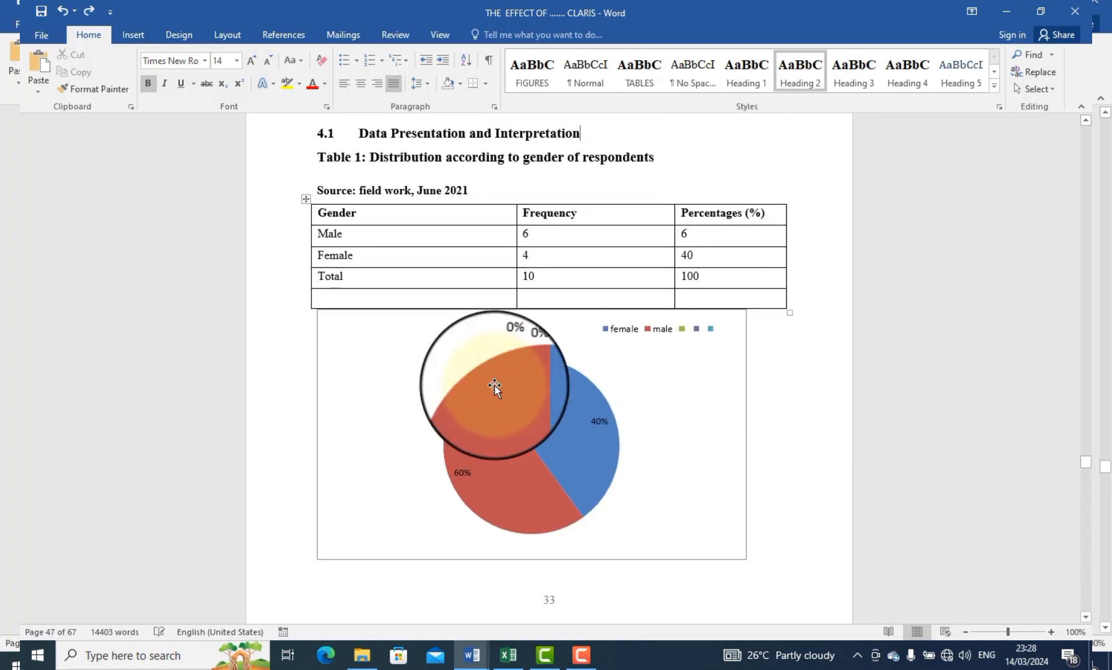
scroll(686, 397, up, 2)
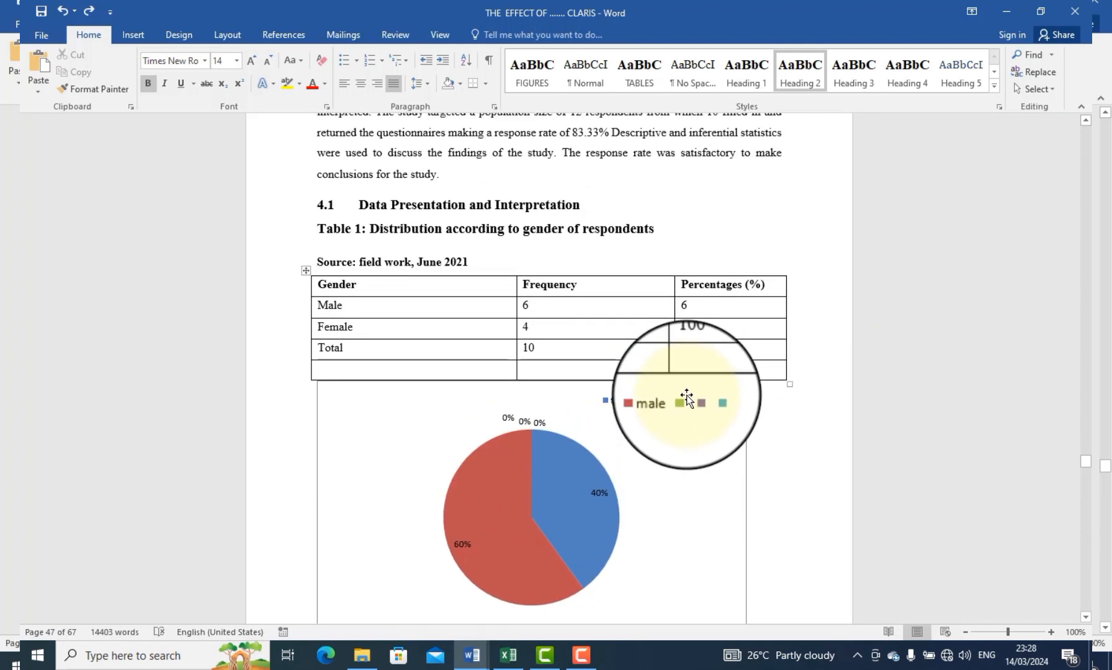
scroll(686, 397, up, 2)
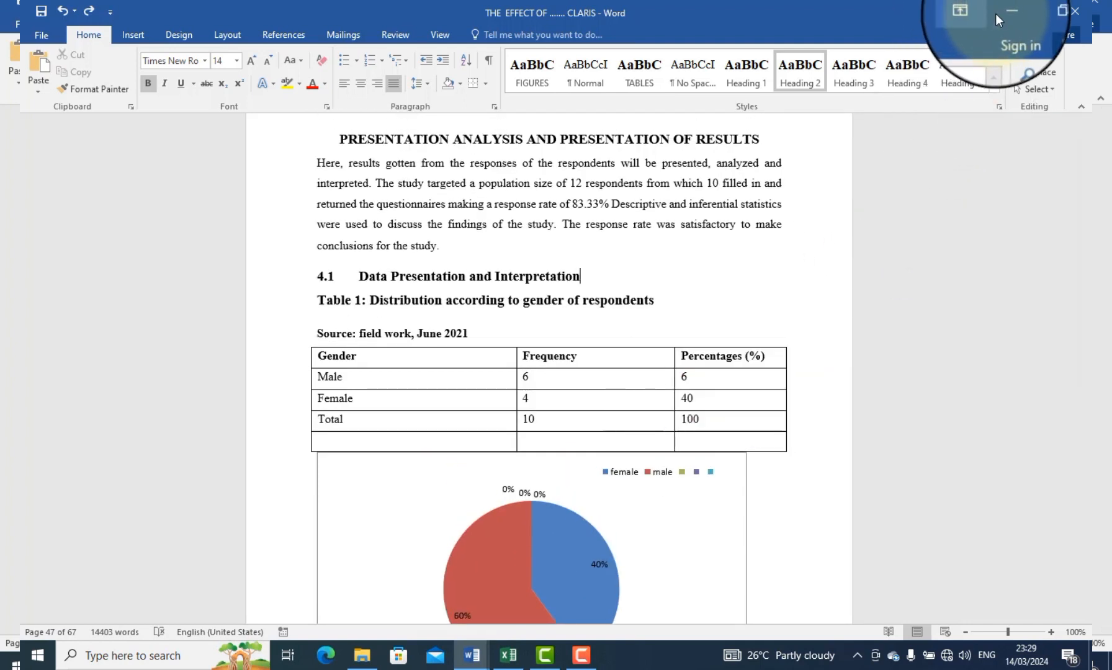
- Go back to dev CHAPTER FOUR and highlight the sentence about questions seeking personal information
click(1004, 11)
scroll(621, 435, up, 6)
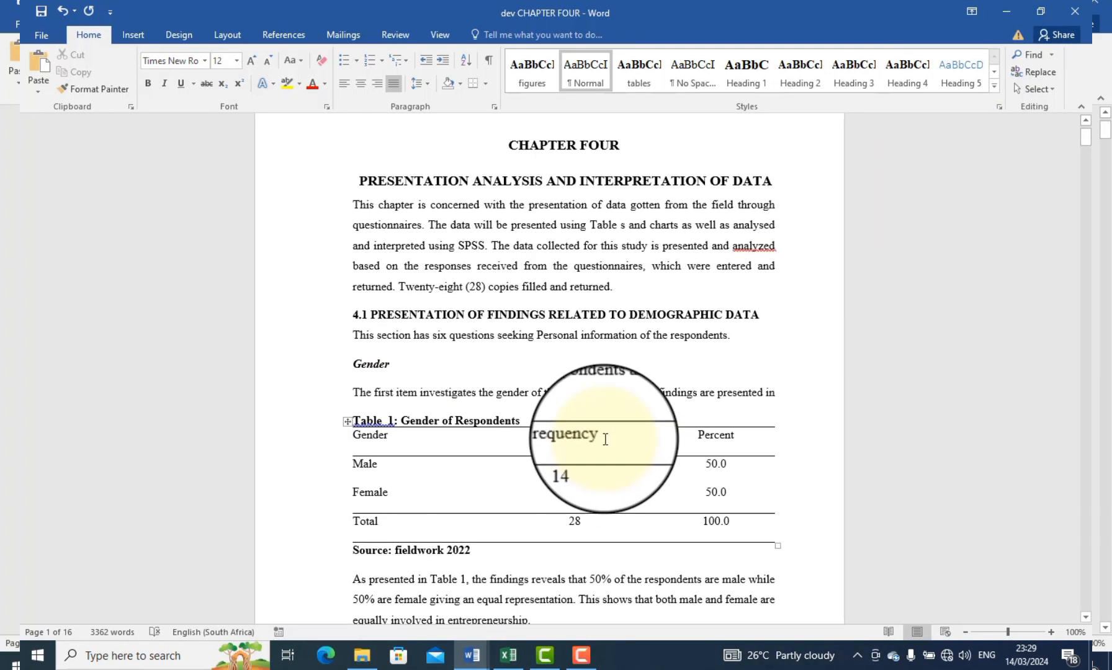
drag(355, 369, 723, 368)
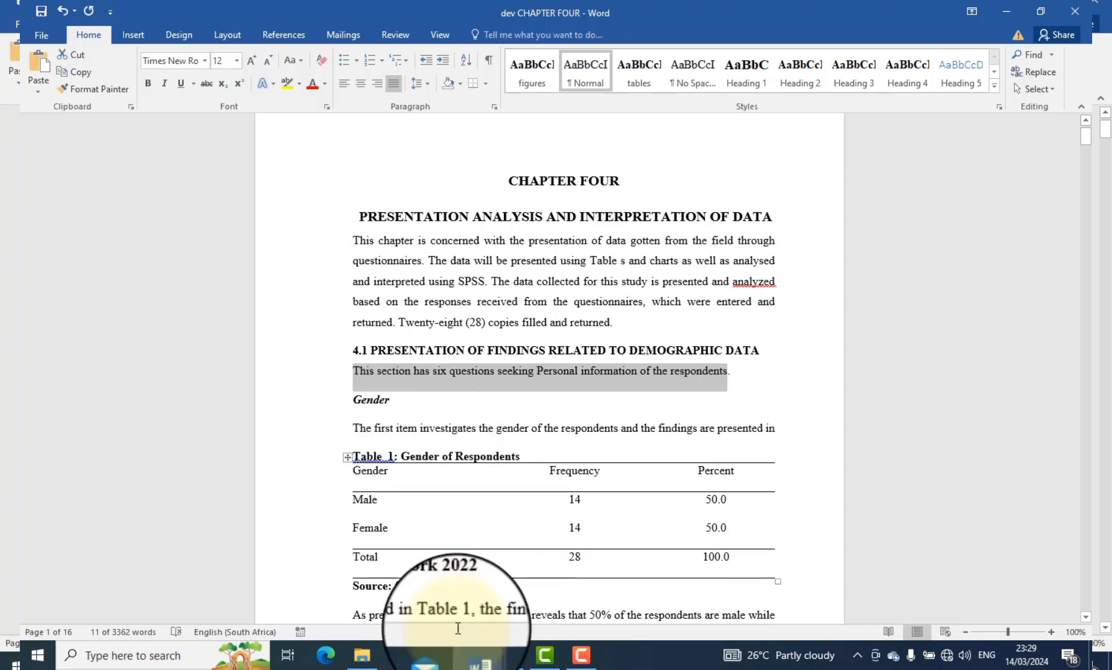
- Check the gender question and its answer options in Questionnaire-1, and return to dev CHAPTER FOUR
mouse_move(480, 656)
mouse_move(655, 576)
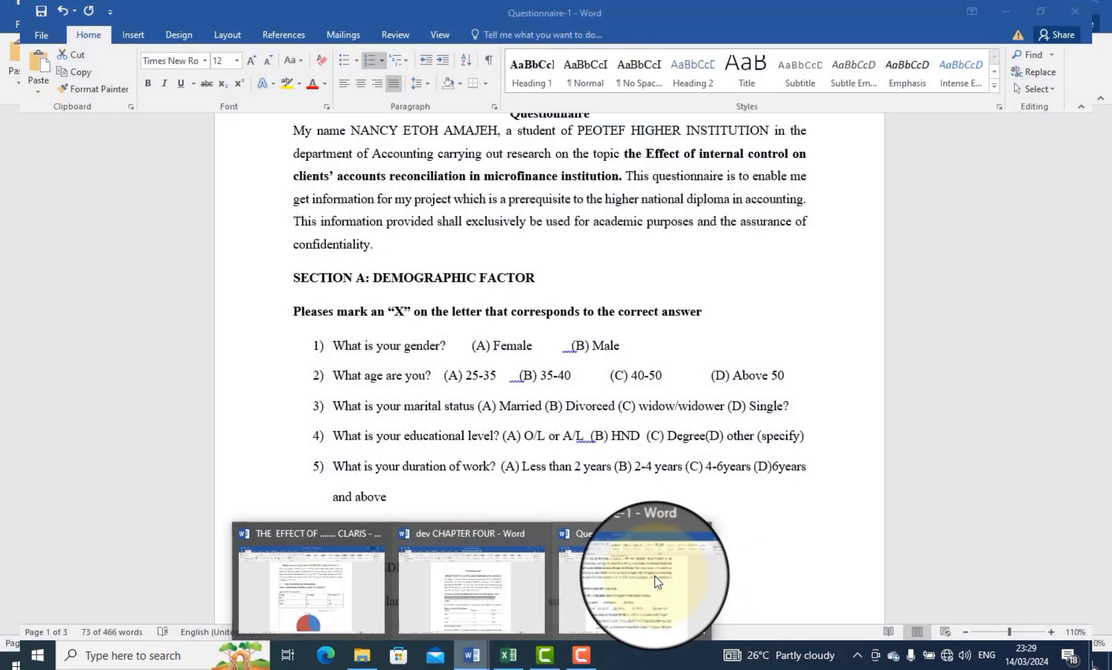
click(648, 579)
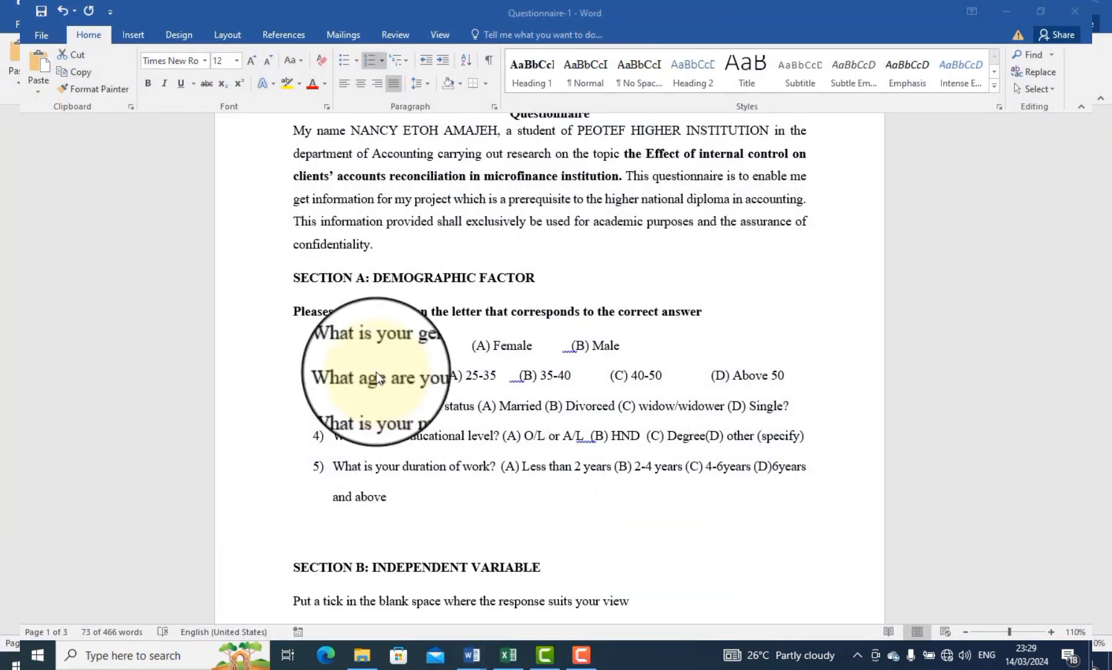
click(443, 344)
drag(451, 347, 350, 349)
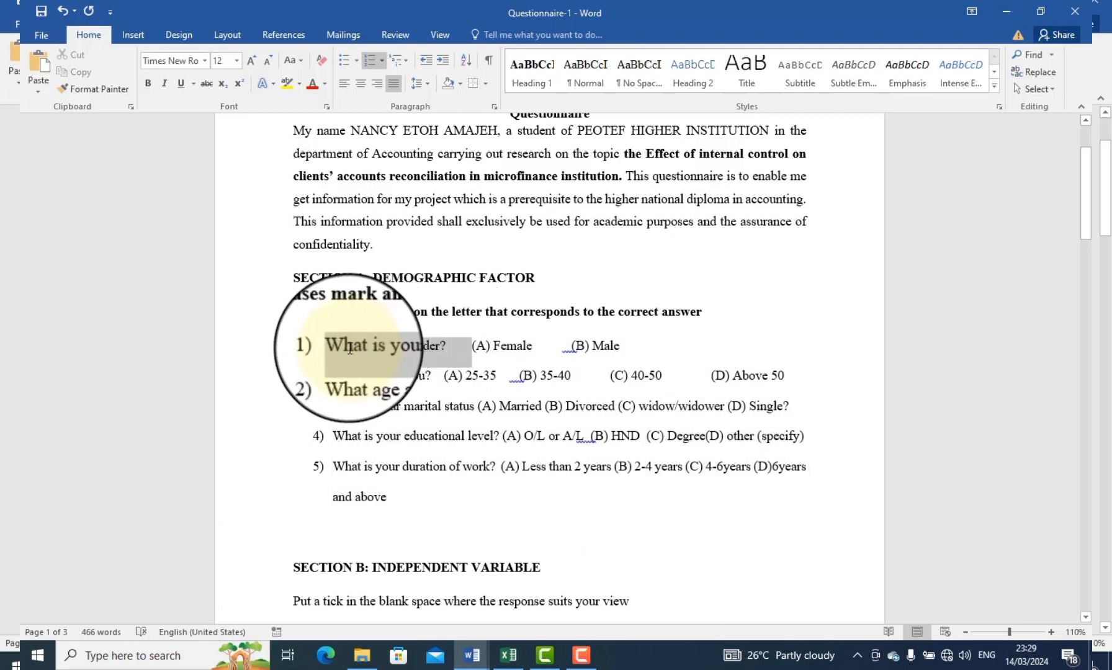
click(619, 346)
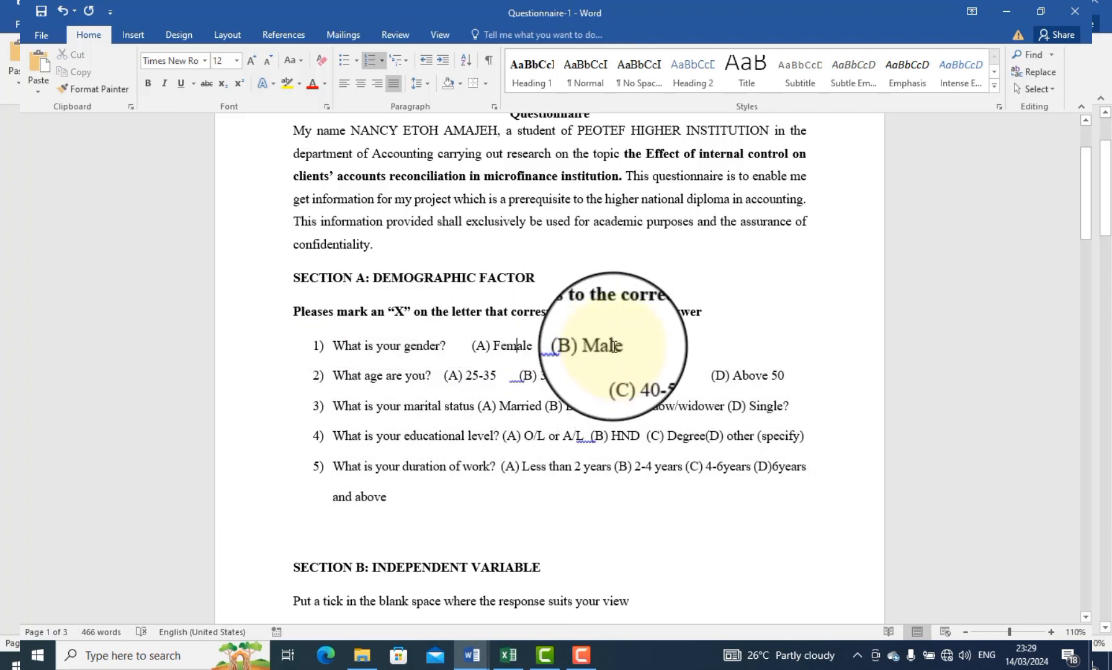
click(1004, 12)
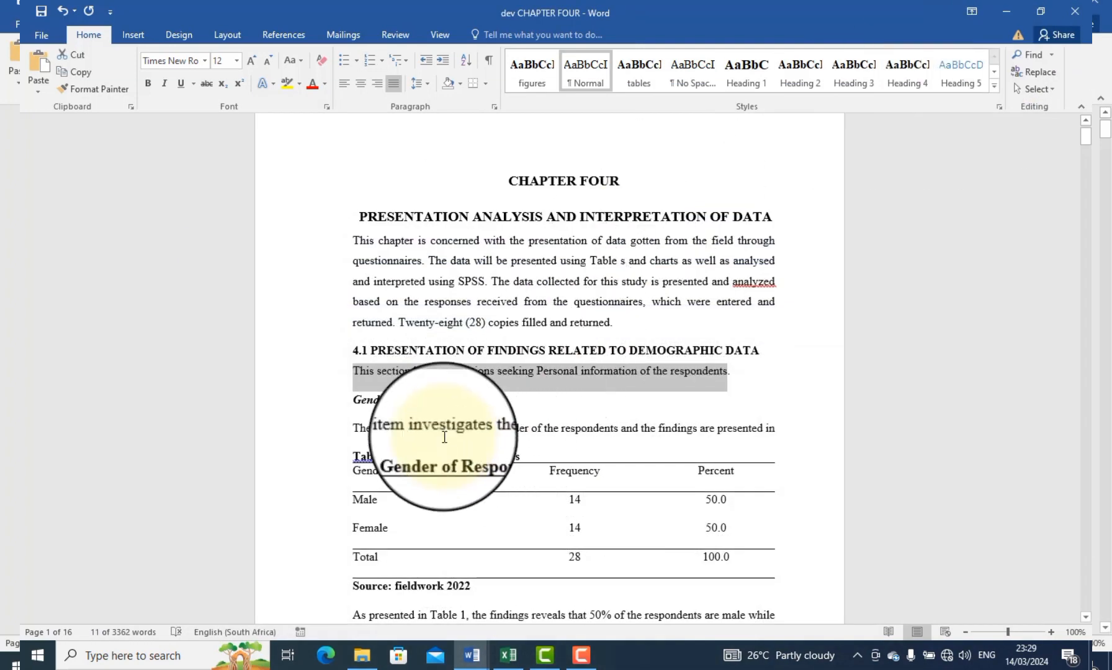
- Highlight the "Gender" subheading under section 4.1 to point out the first demographic item
drag(387, 400, 354, 402)
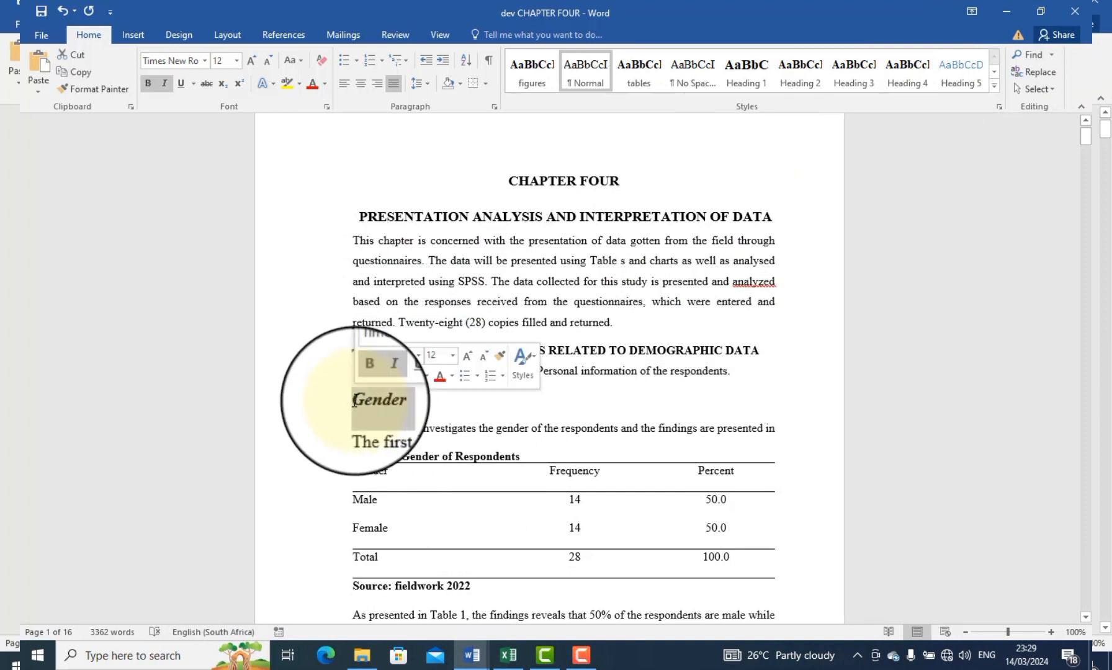
click(376, 402)
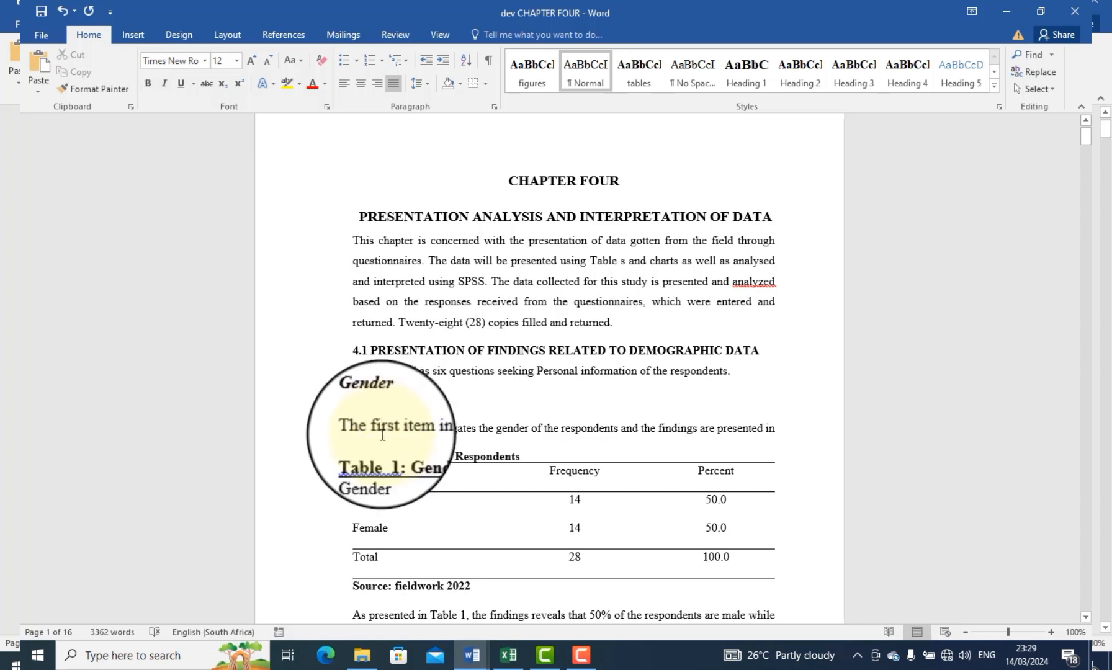
double_click(371, 400)
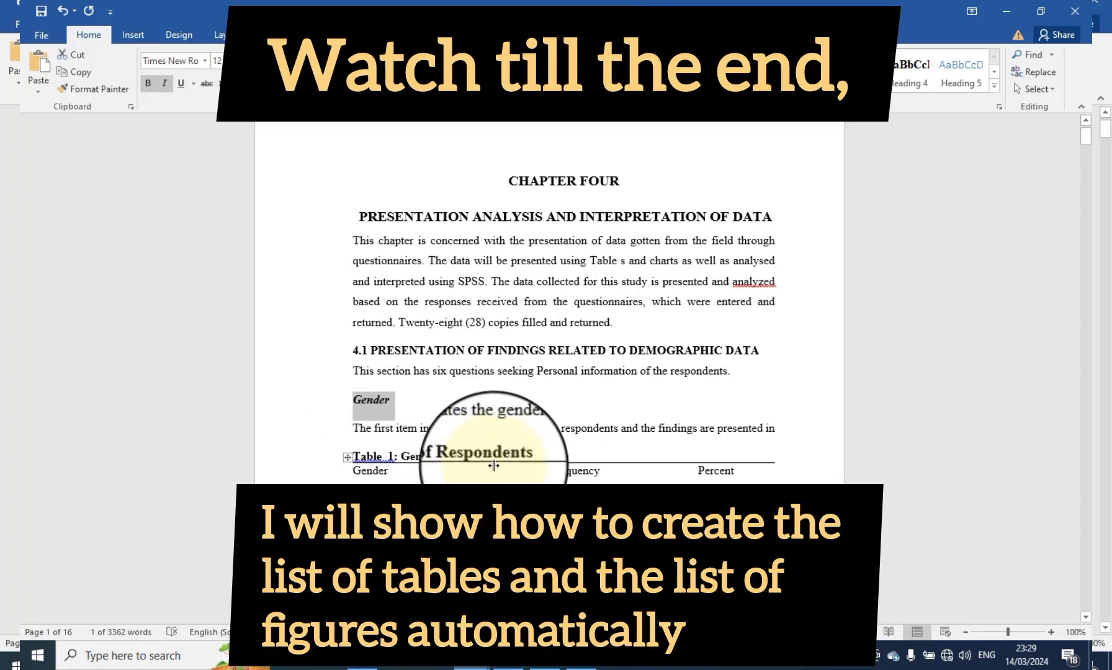
drag(457, 464, 382, 467)
click(371, 436)
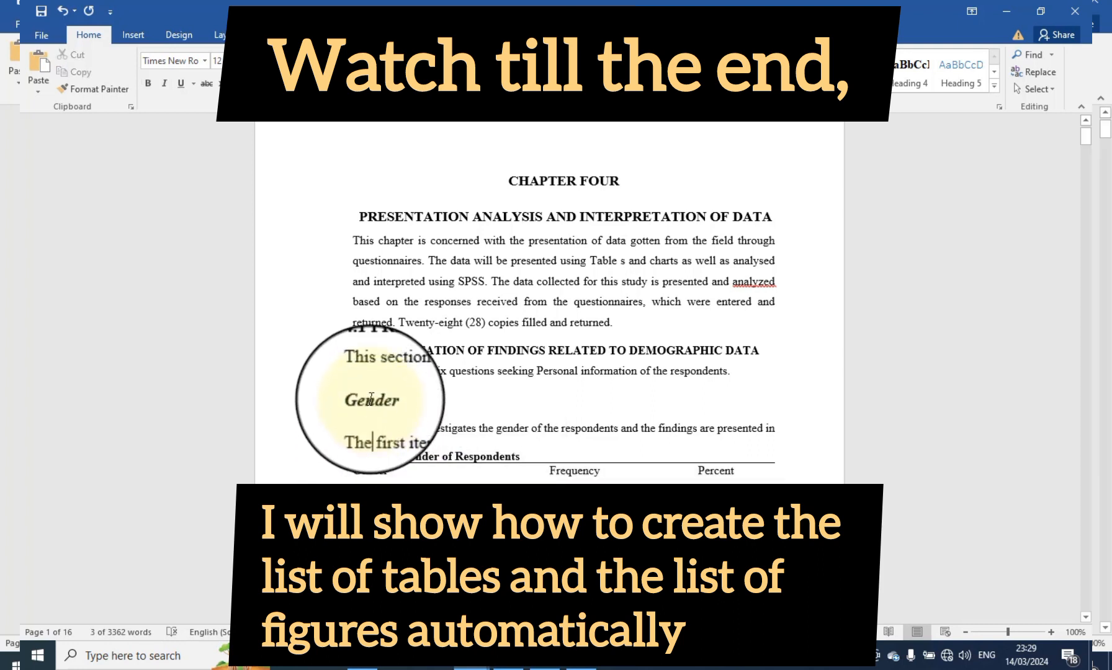
drag(354, 400, 400, 401)
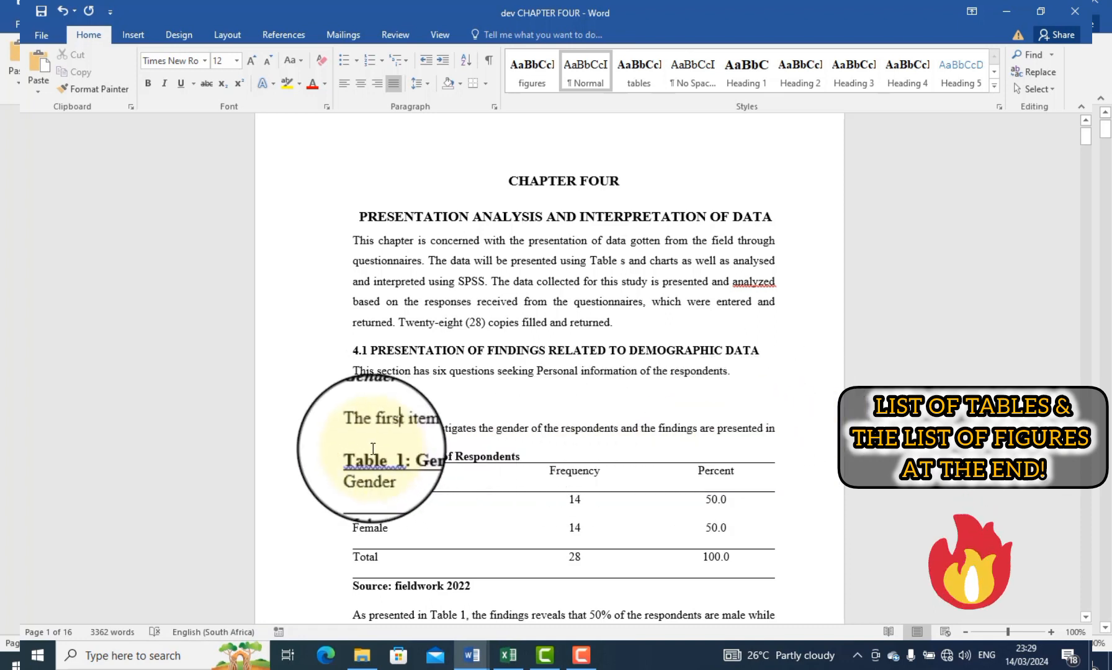
- Highlight the caption "Table 1: Gender of Respondents" and place the cursor in front of it
drag(347, 457, 515, 459)
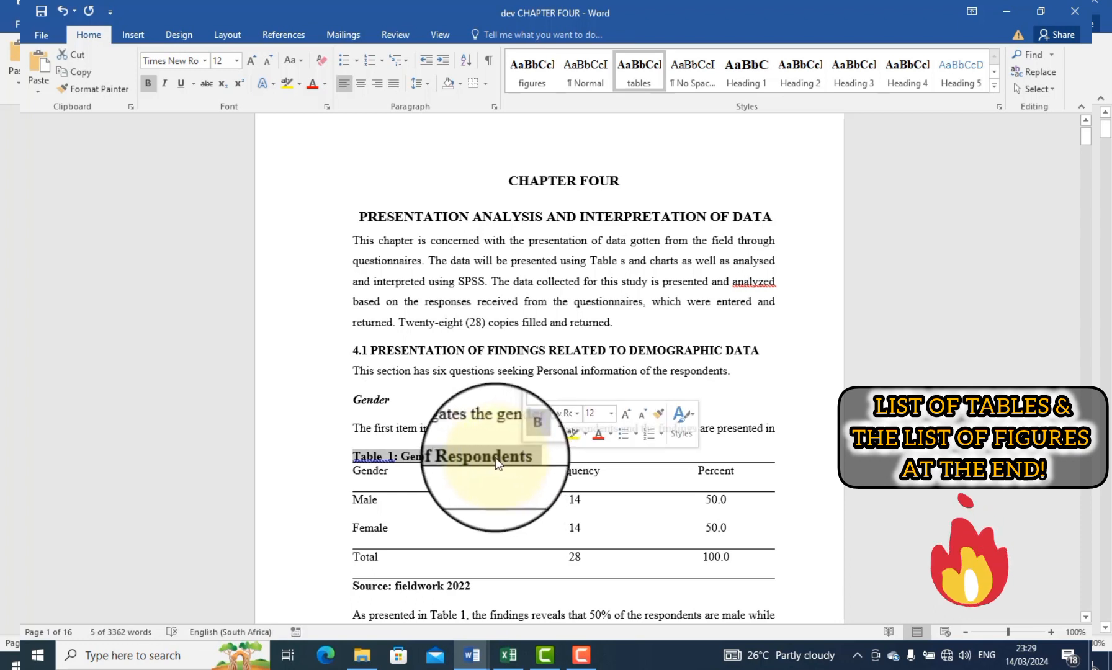
click(496, 457)
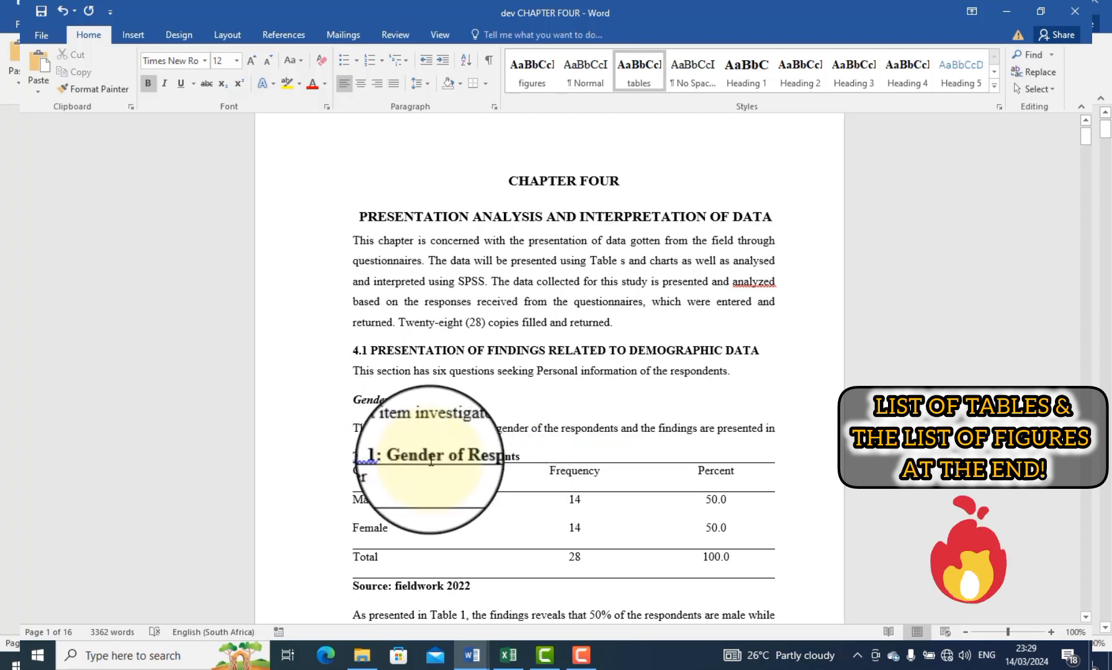
drag(535, 462, 429, 453)
click(413, 452)
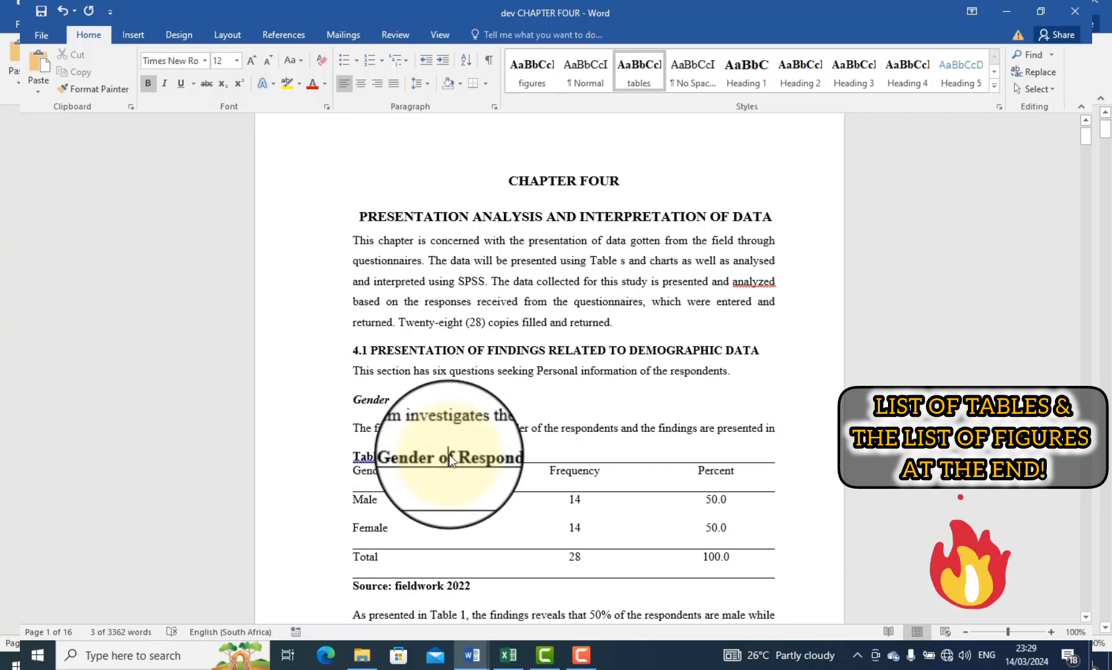
scroll(404, 385, down, 3)
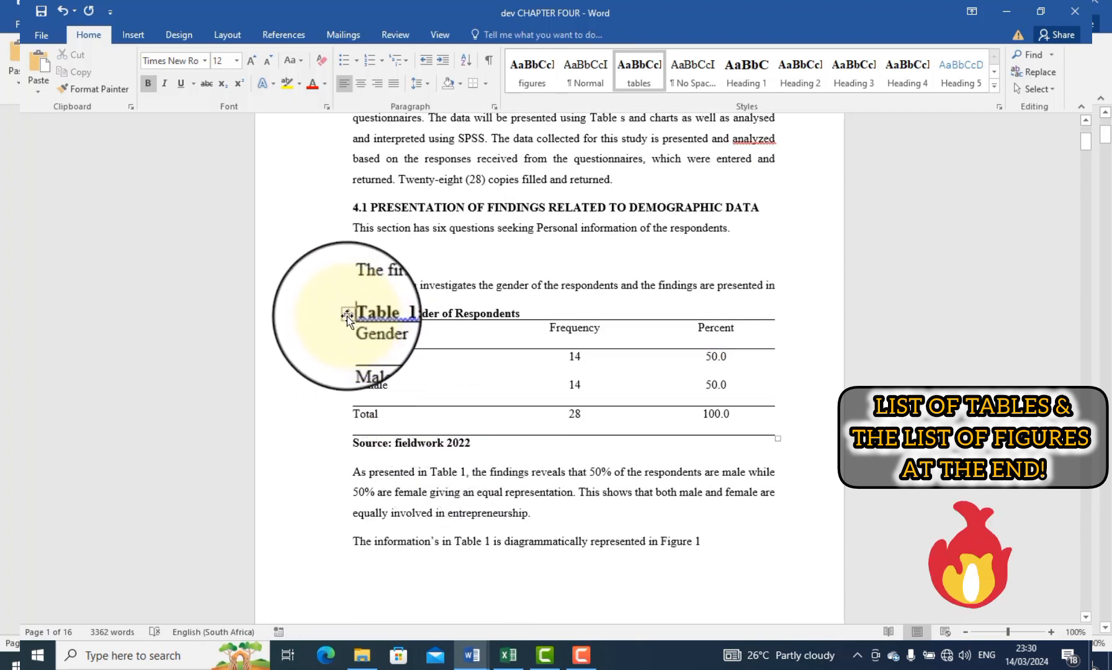
click(347, 314)
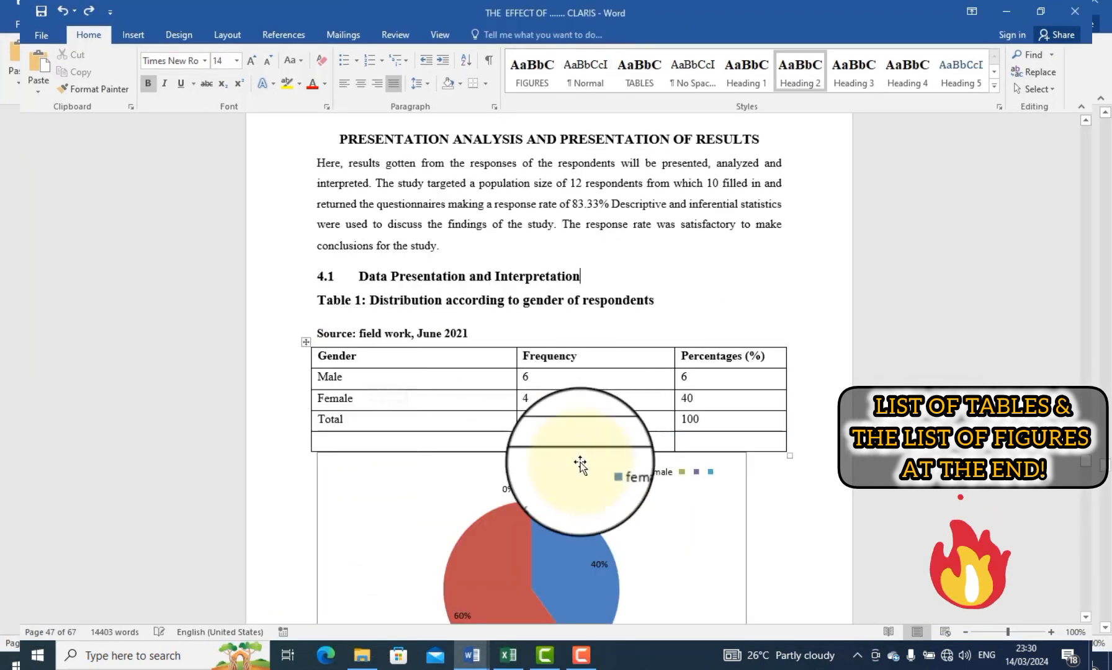
- Look through the gender and age tables, pie charts and interpretation text in the "THE EFFECT OF" report
scroll(578, 465, down, 3)
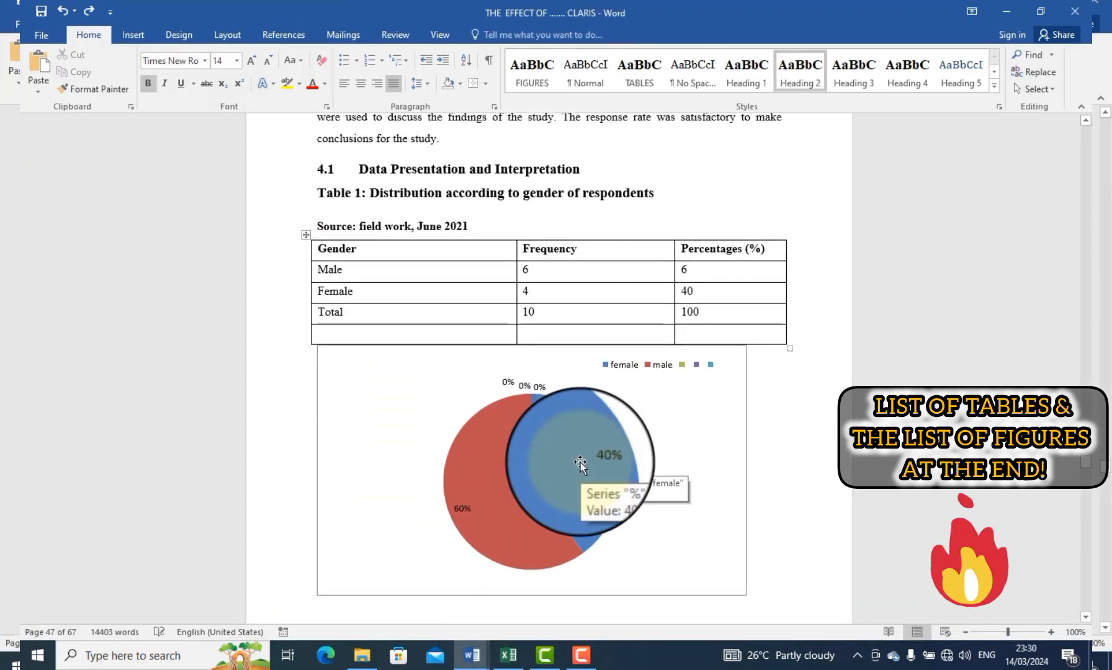
scroll(547, 354, down, 10)
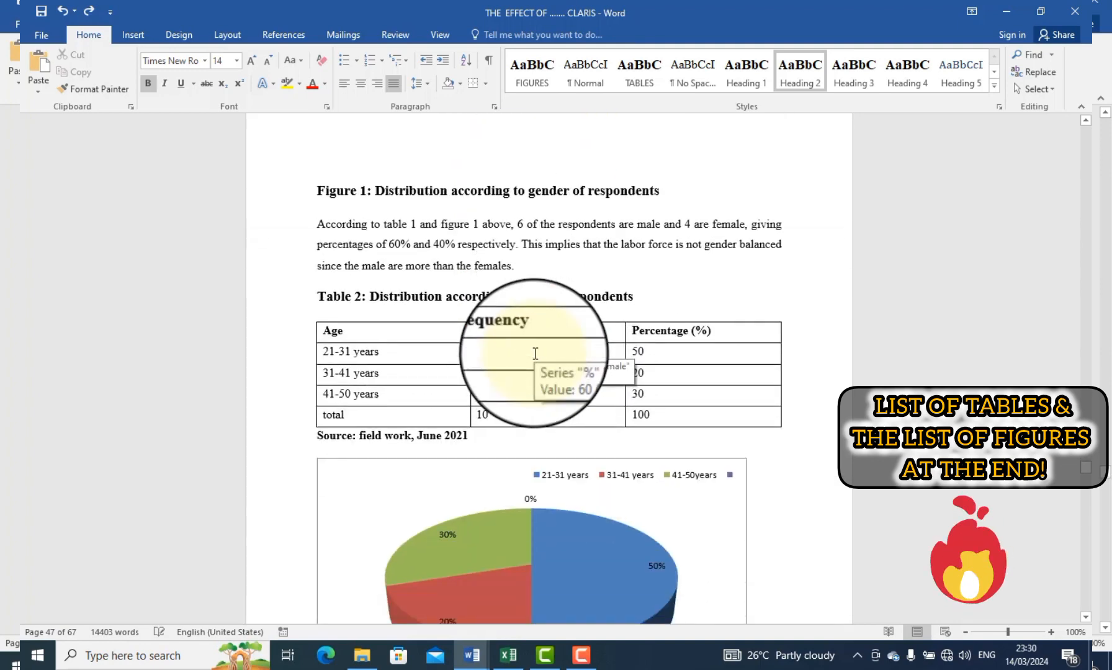
scroll(535, 354, down, 1)
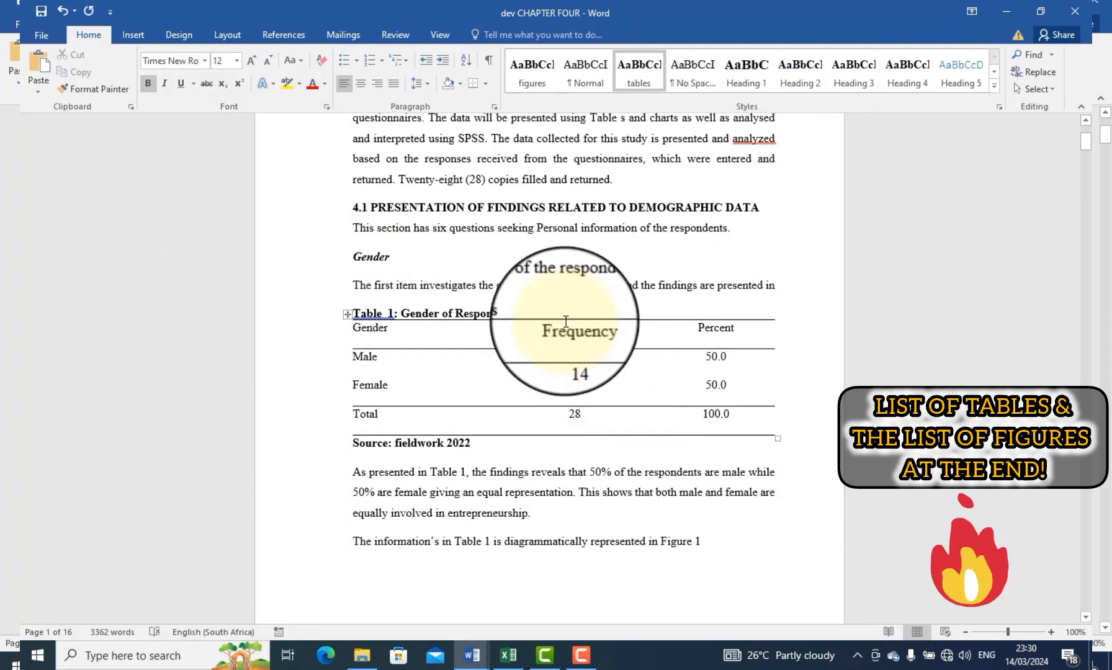
- Return to dev CHAPTER FOUR and examine the Gender header cell of Table 1 close up
click(534, 312)
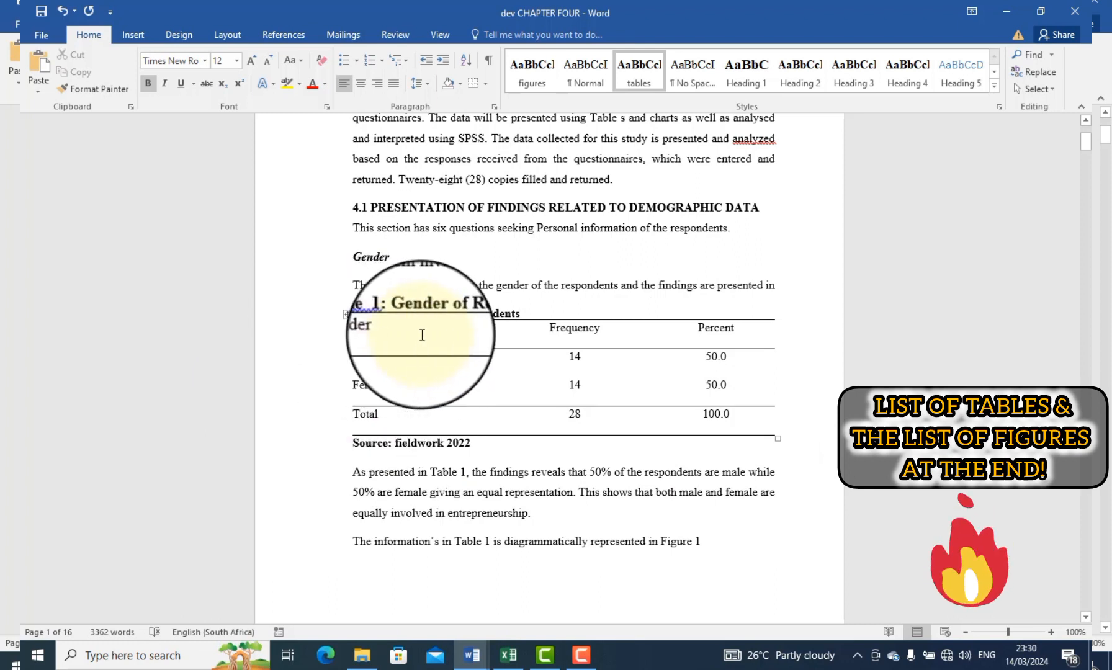
drag(422, 335, 346, 333)
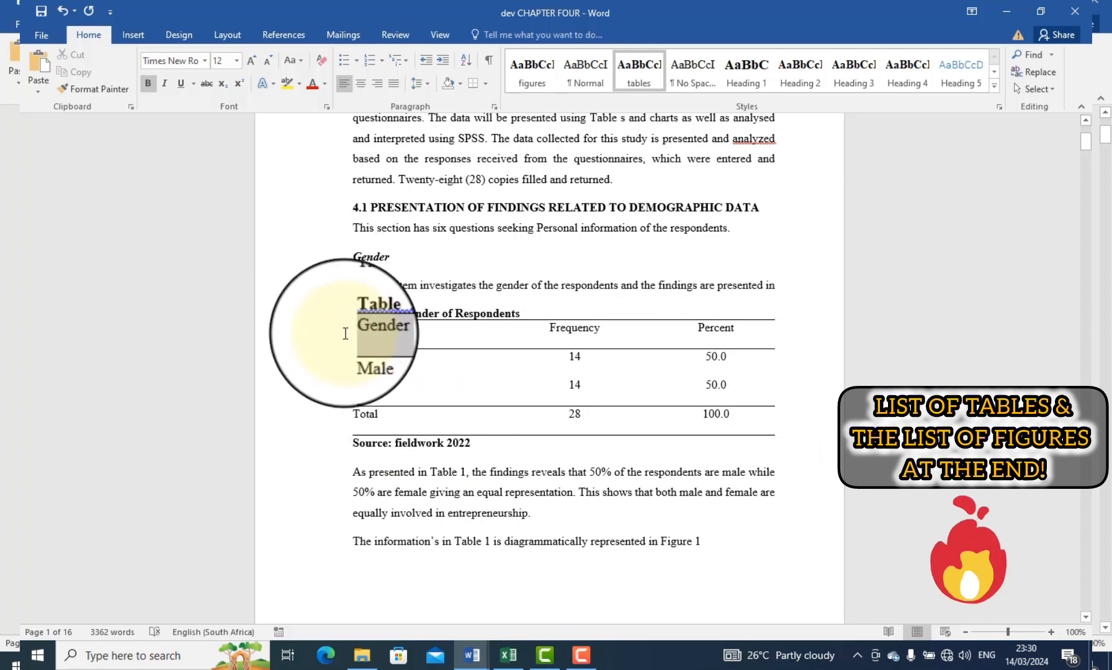
drag(345, 334, 373, 334)
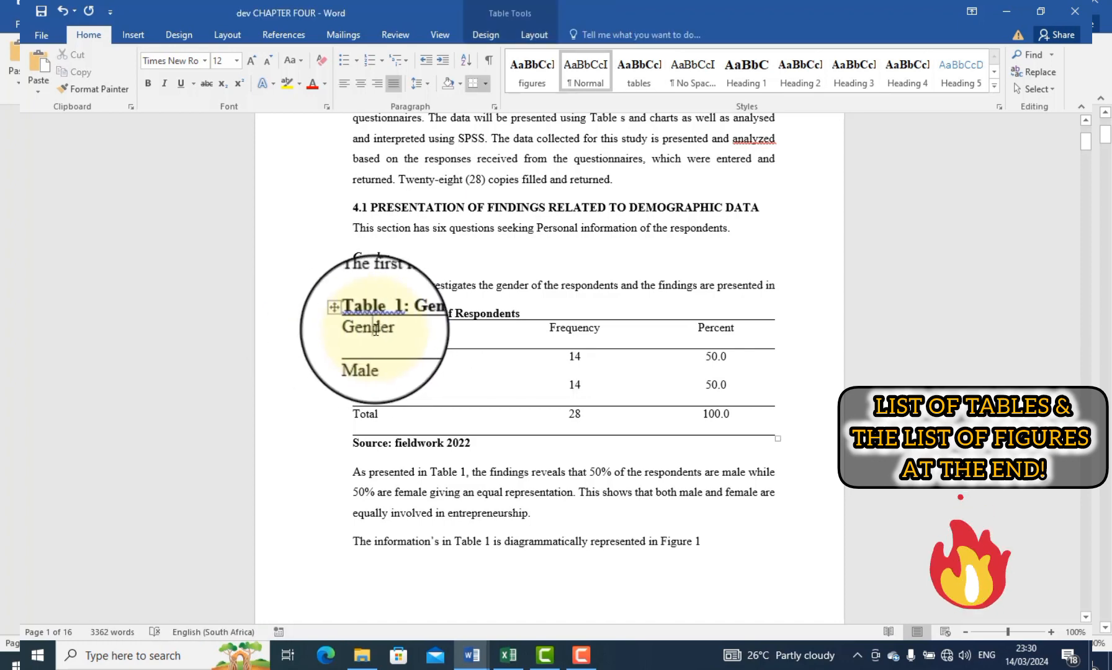
scroll(387, 351, up, 5)
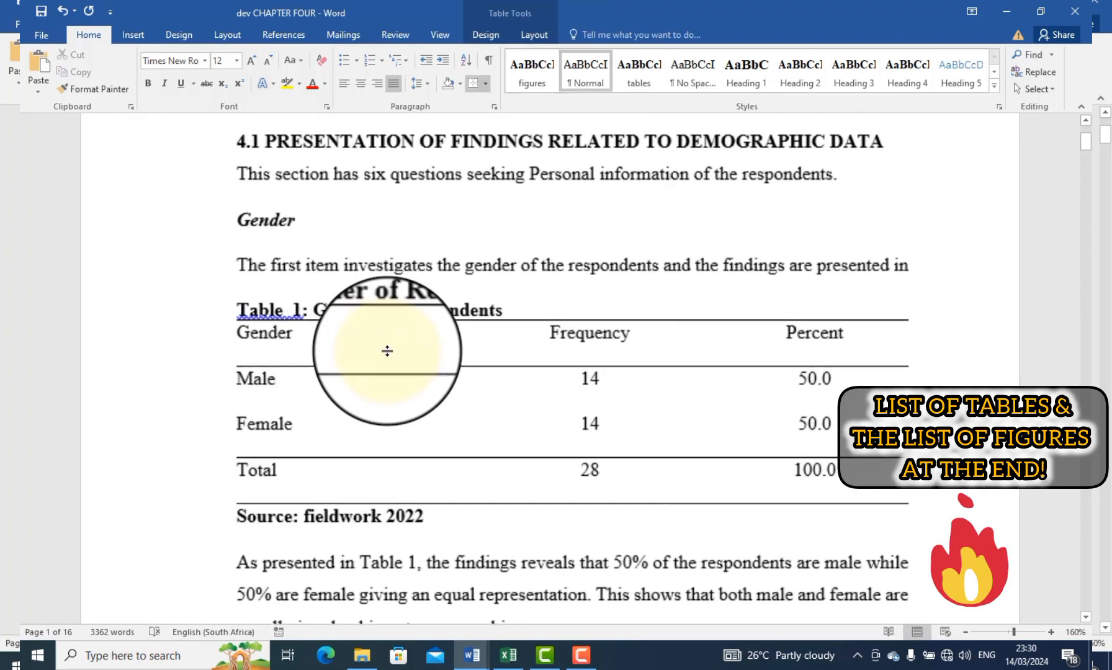
scroll(388, 351, down, 3)
scroll(388, 351, down, 1)
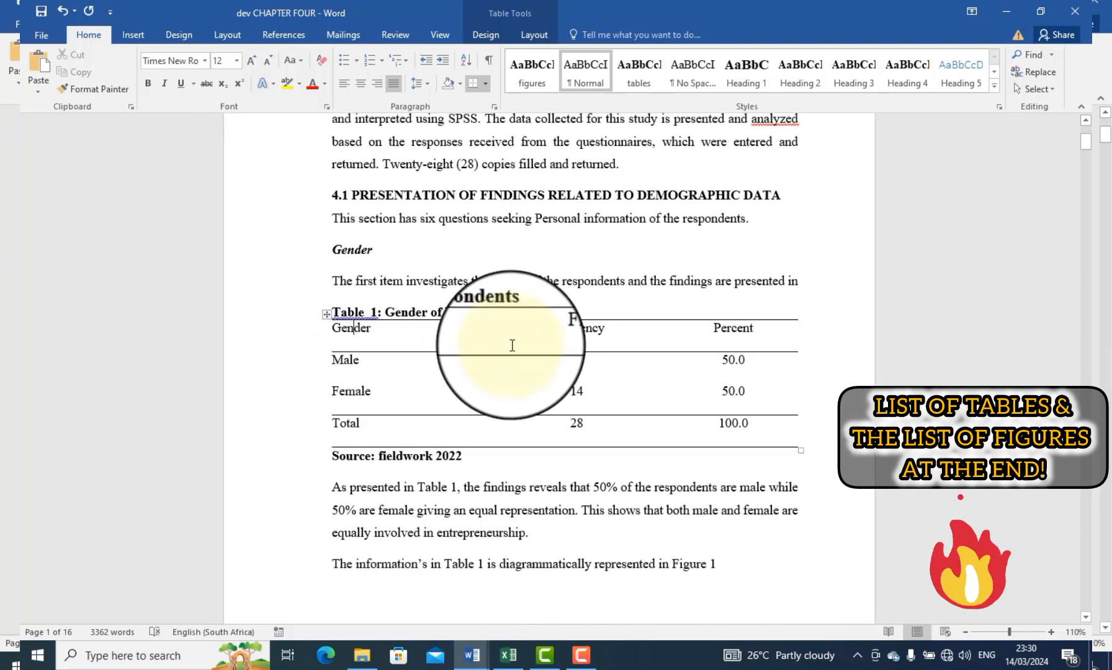
- Highlight the Male and Female entries of Table 1 in the Frequency, Gender and Percent columns one after another
click(568, 327)
drag(573, 360, 578, 402)
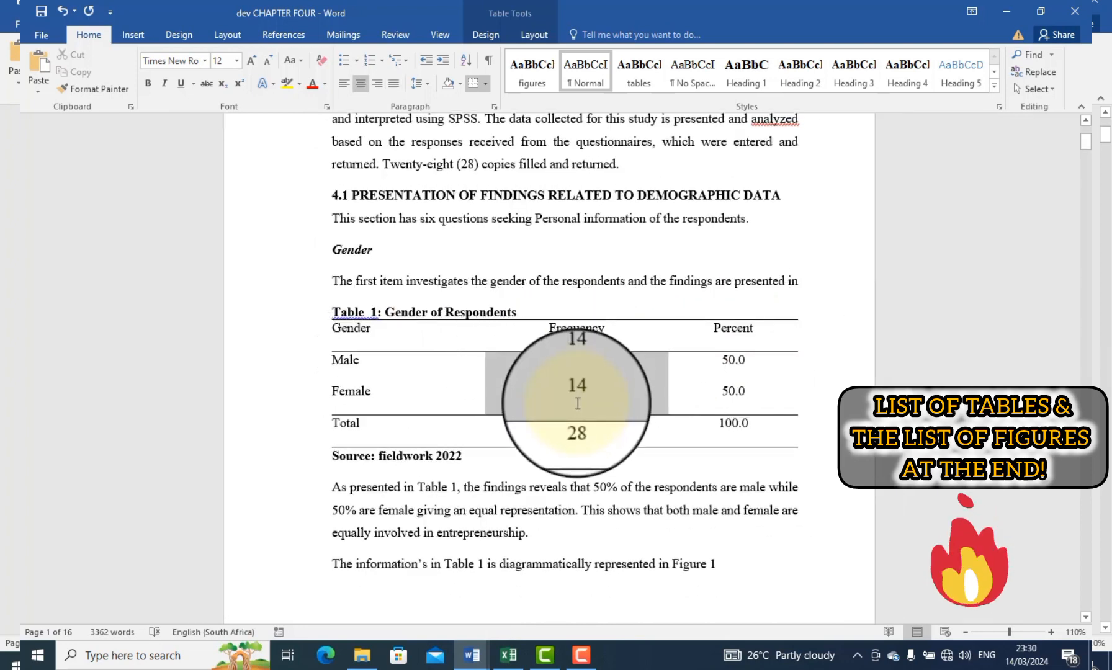
drag(343, 360, 385, 392)
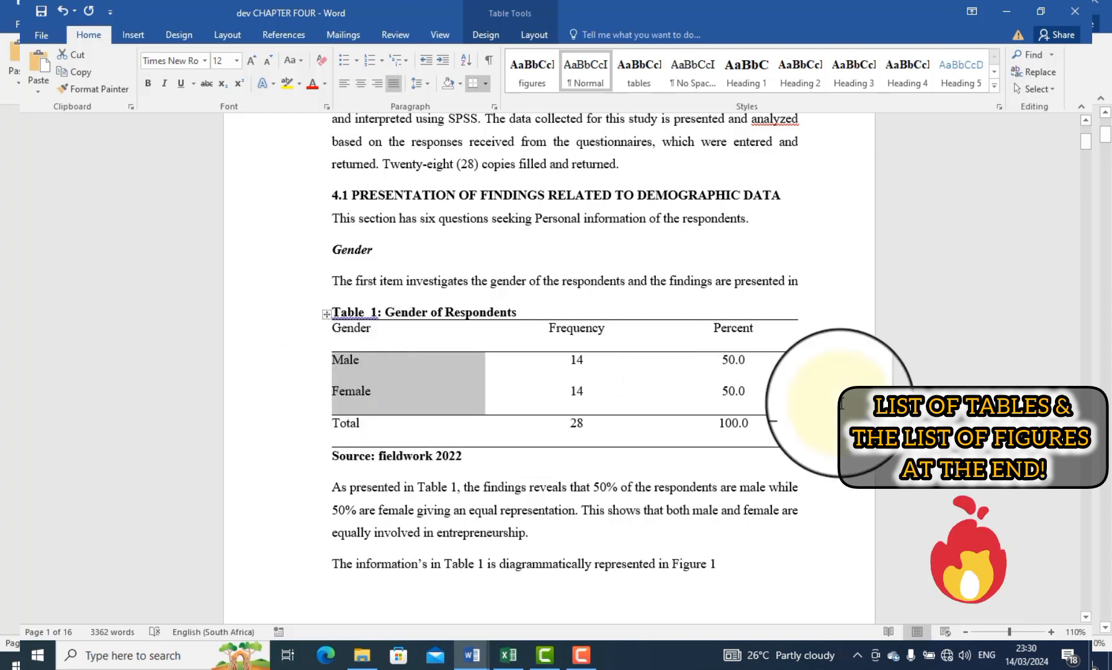
drag(738, 360, 740, 407)
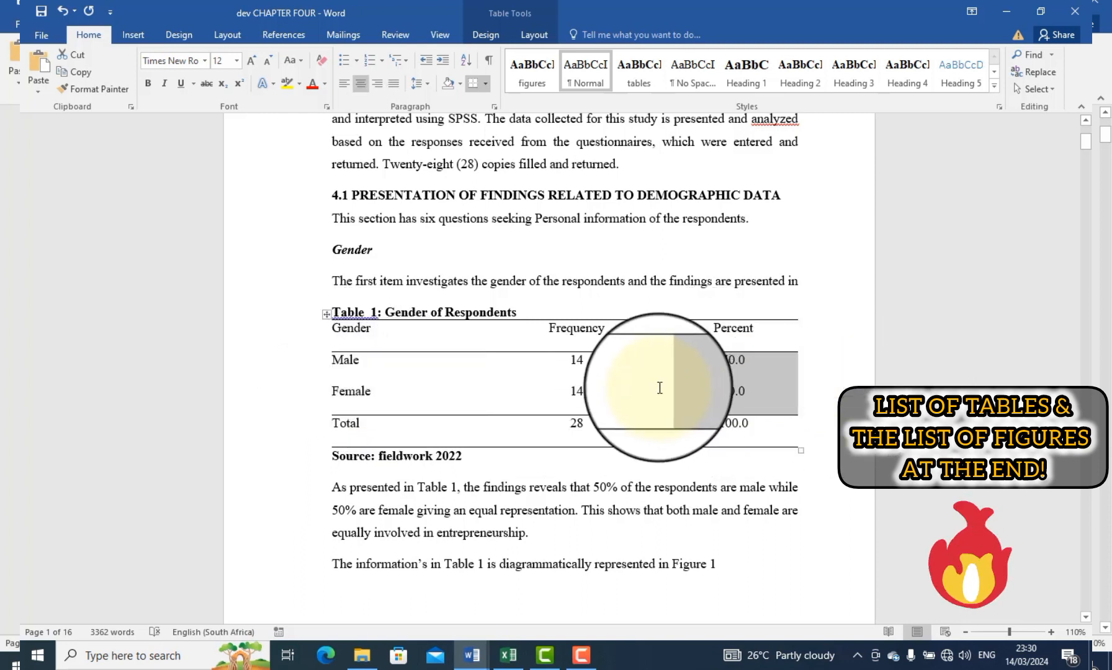
click(628, 395)
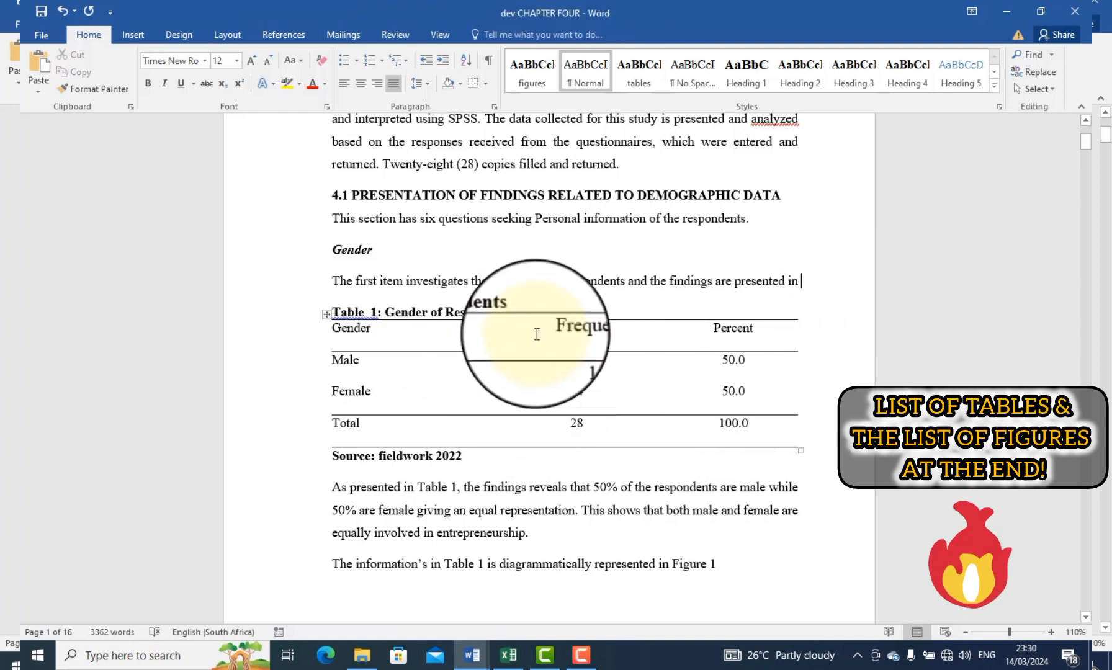
- Insert a three-column, four-row table below the sentence introducing the gender item, with the headers Element, Frequency and Percentage
click(813, 287)
key(Return)
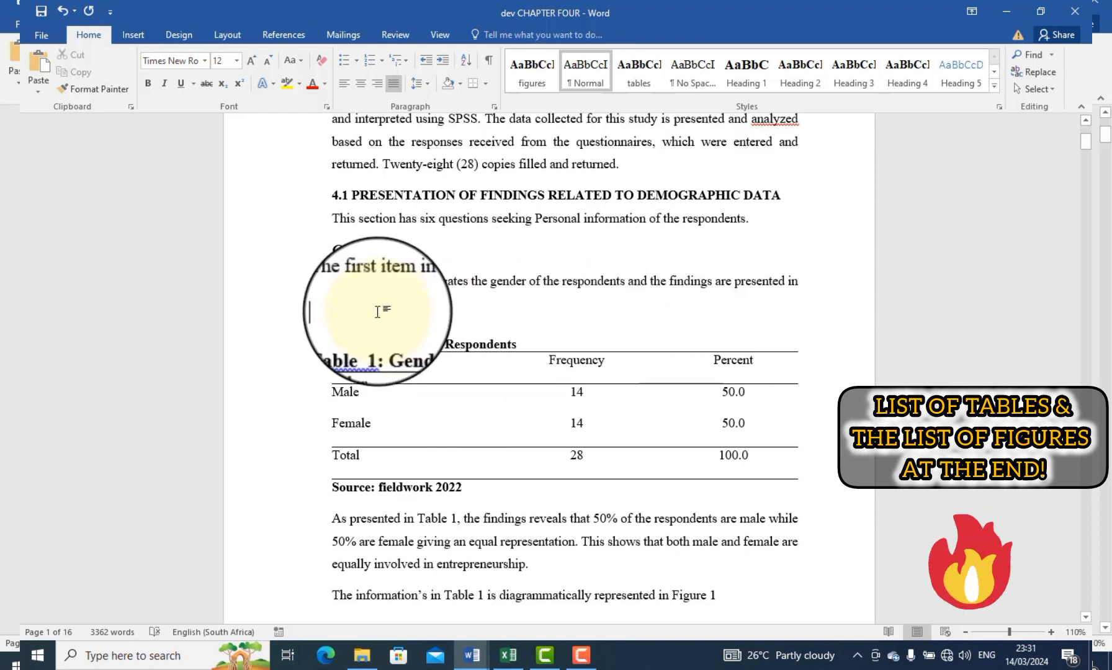
click(133, 35)
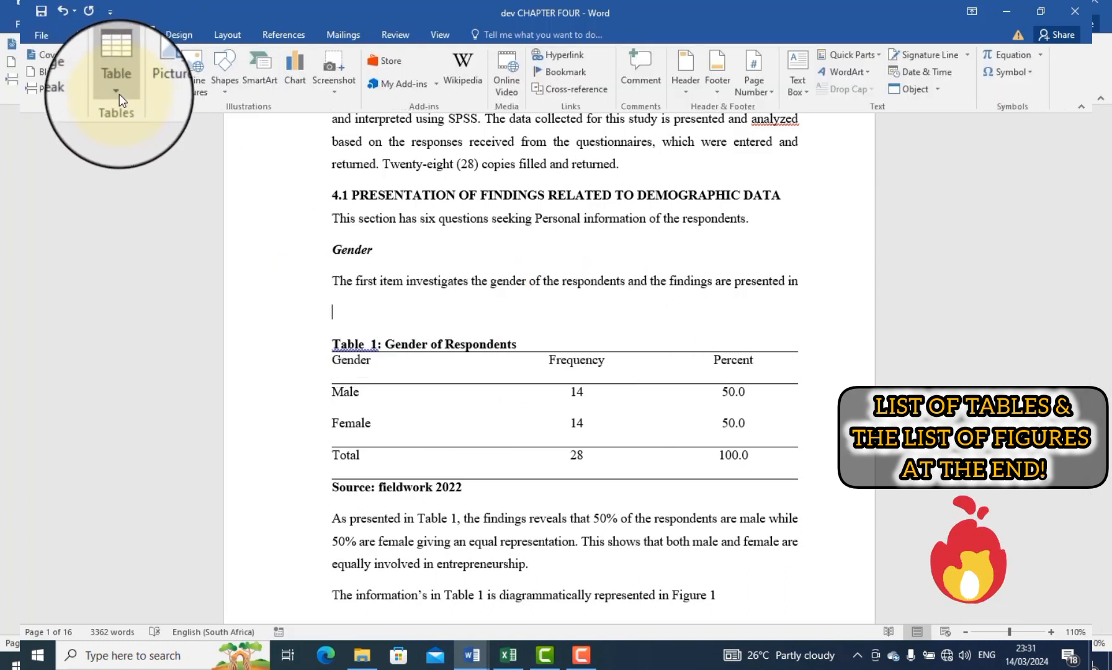
click(119, 93)
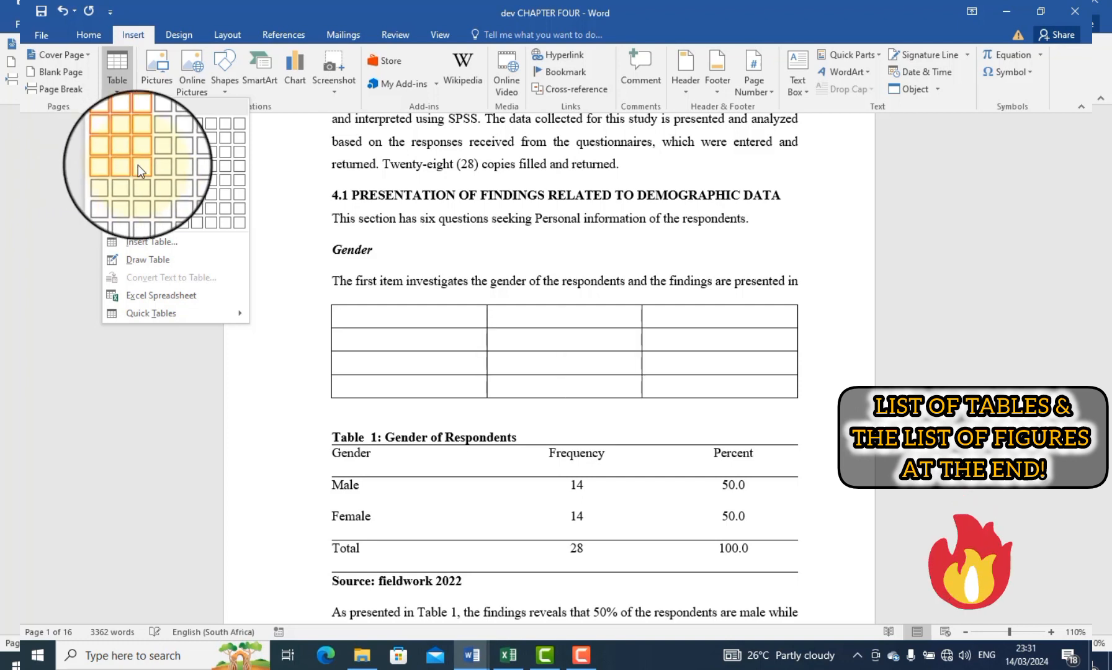
click(139, 165)
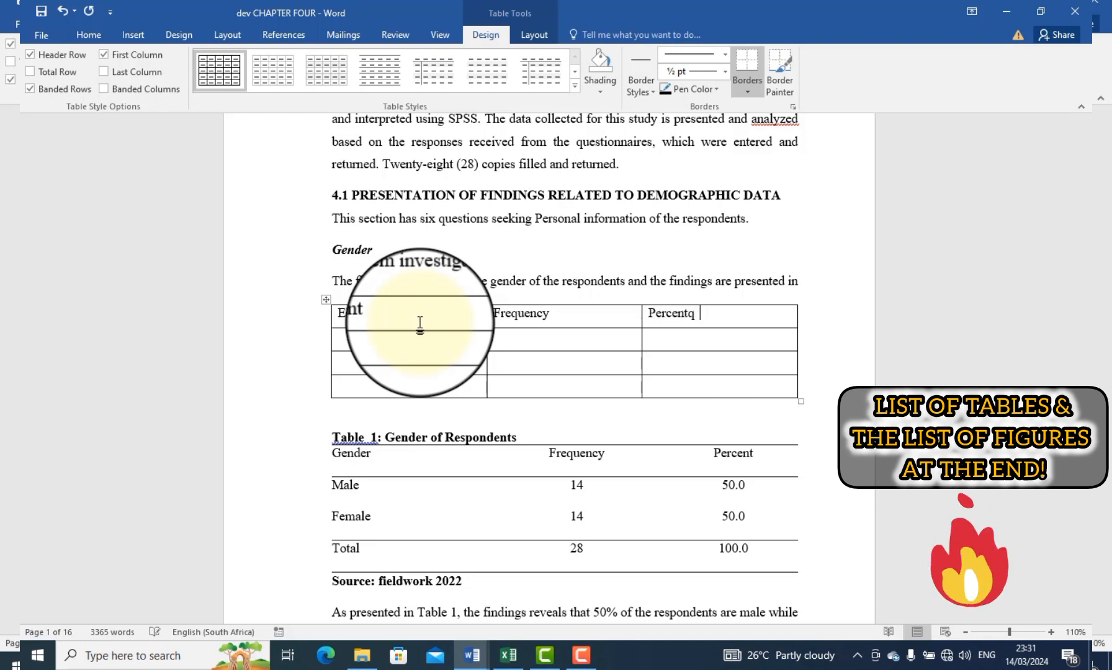
click(579, 346)
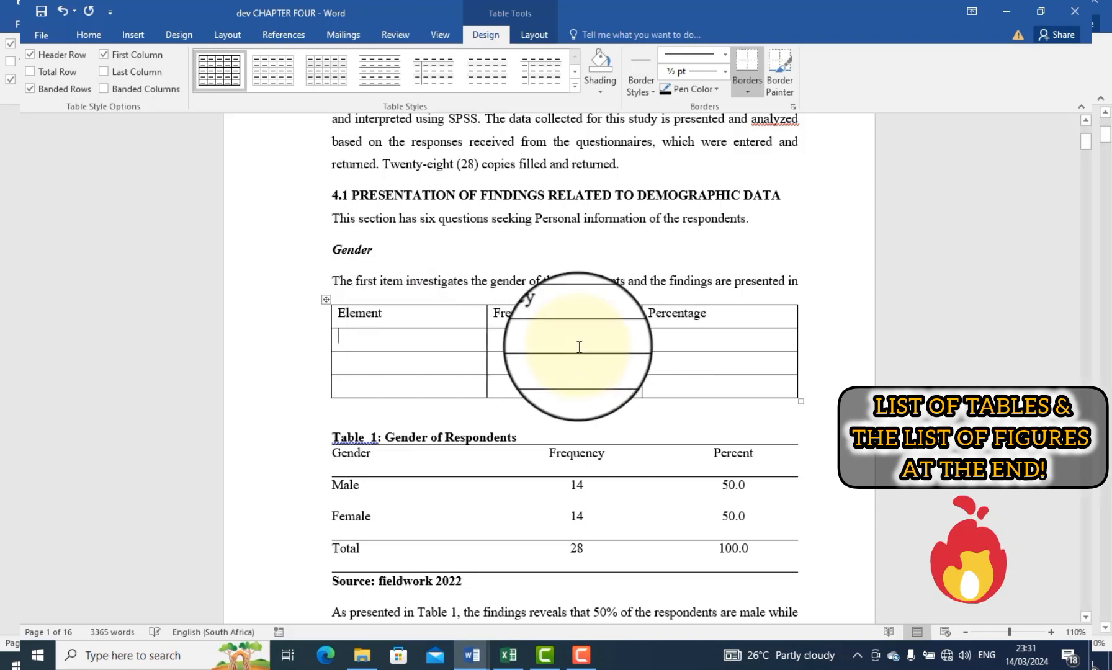
- Select the entire new table to show its extent, and place the cursor in the first blank cell under Element
scroll(524, 376, down, 1)
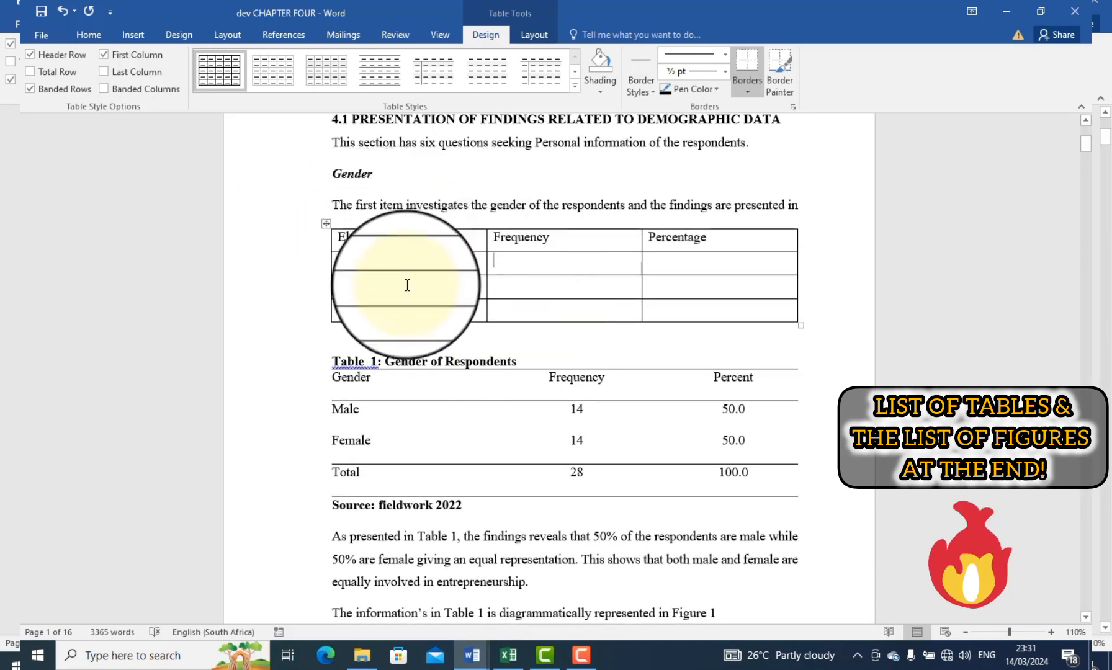
click(709, 284)
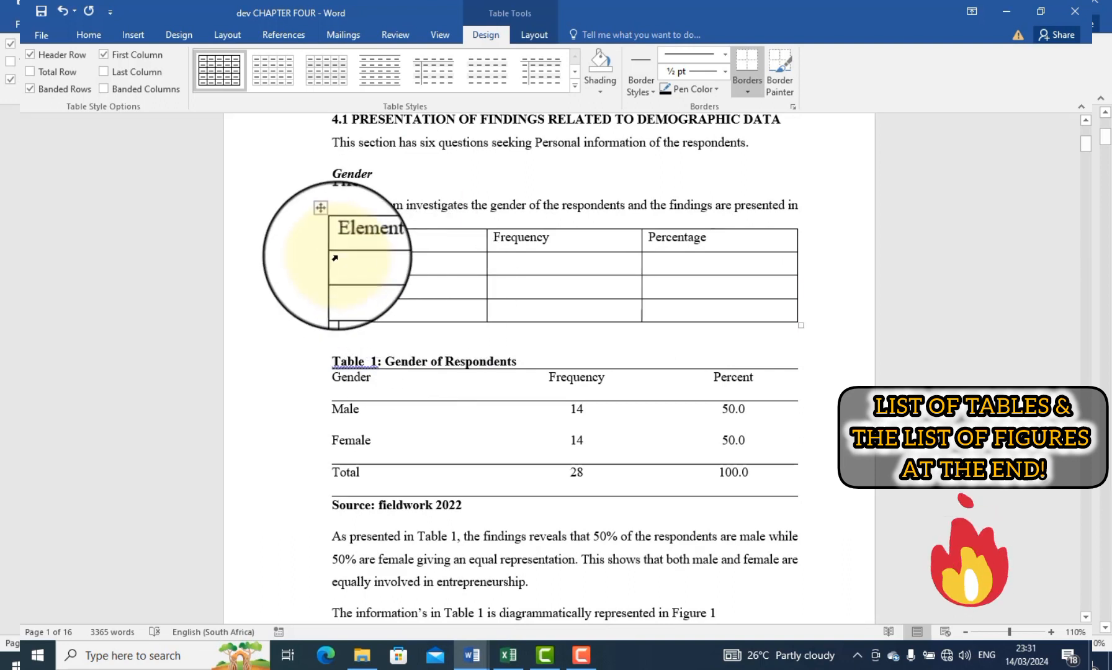
click(318, 211)
click(343, 260)
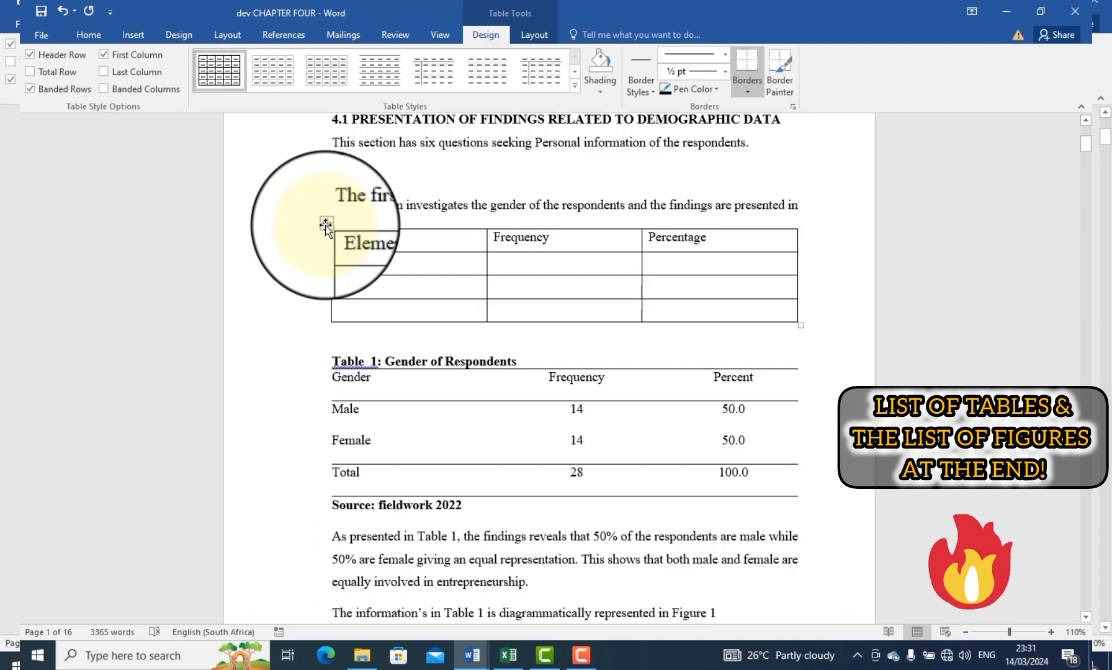
click(325, 225)
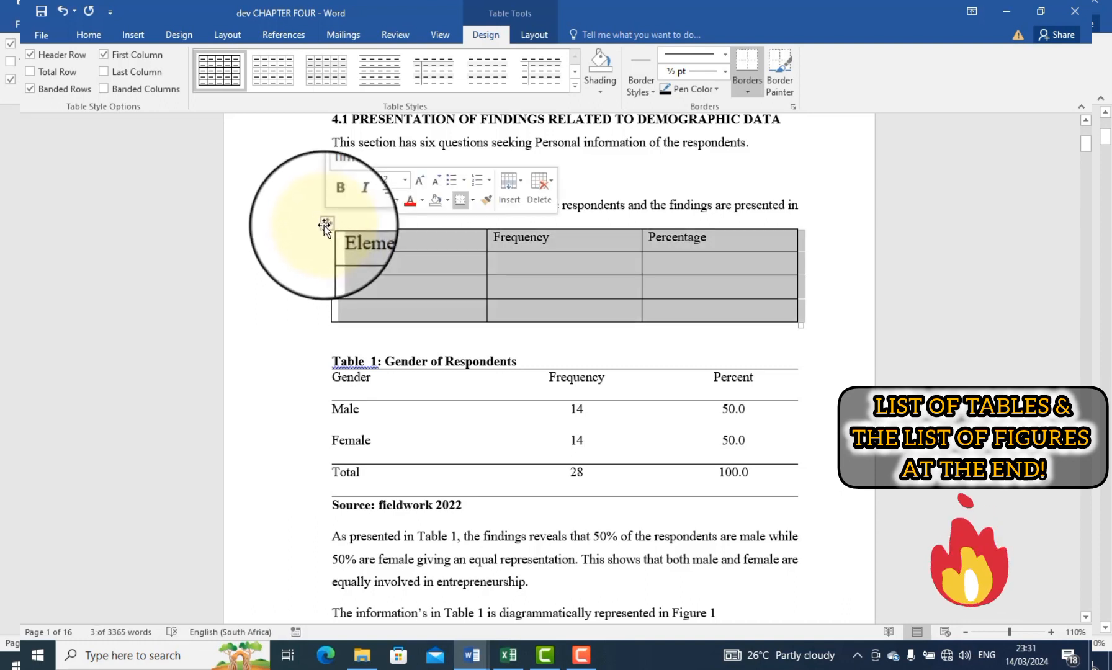
click(425, 264)
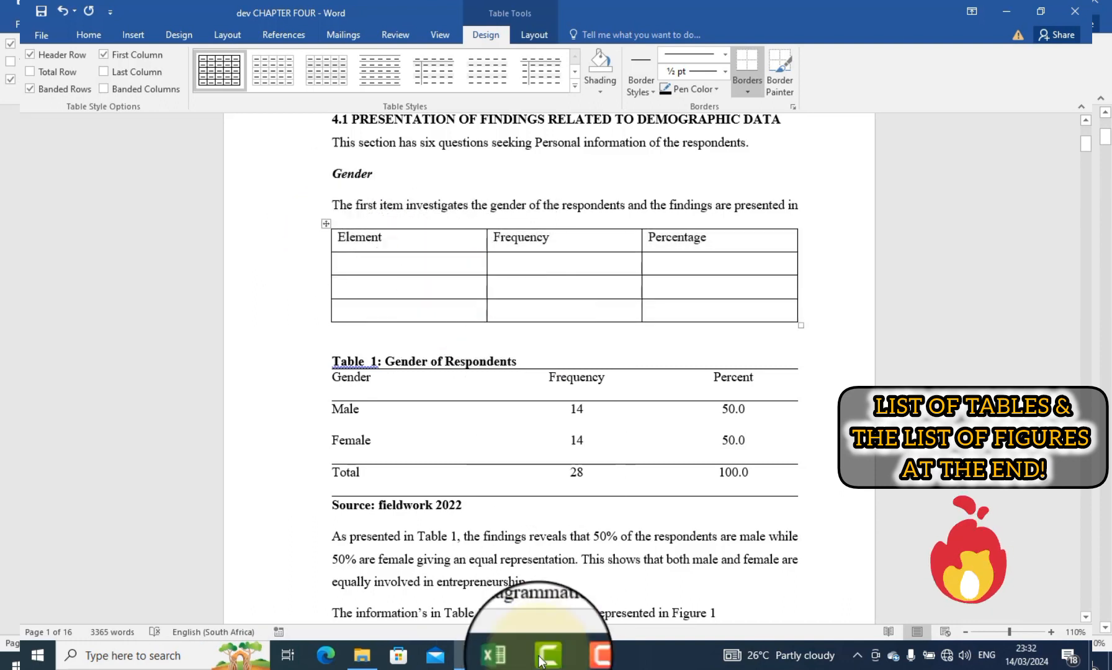
- Switch to the THE EFFECT OF report, examine how Tables 6 and 7 are formatted and interpreted, and return to dev CHAPTER FOUR
click(470, 657)
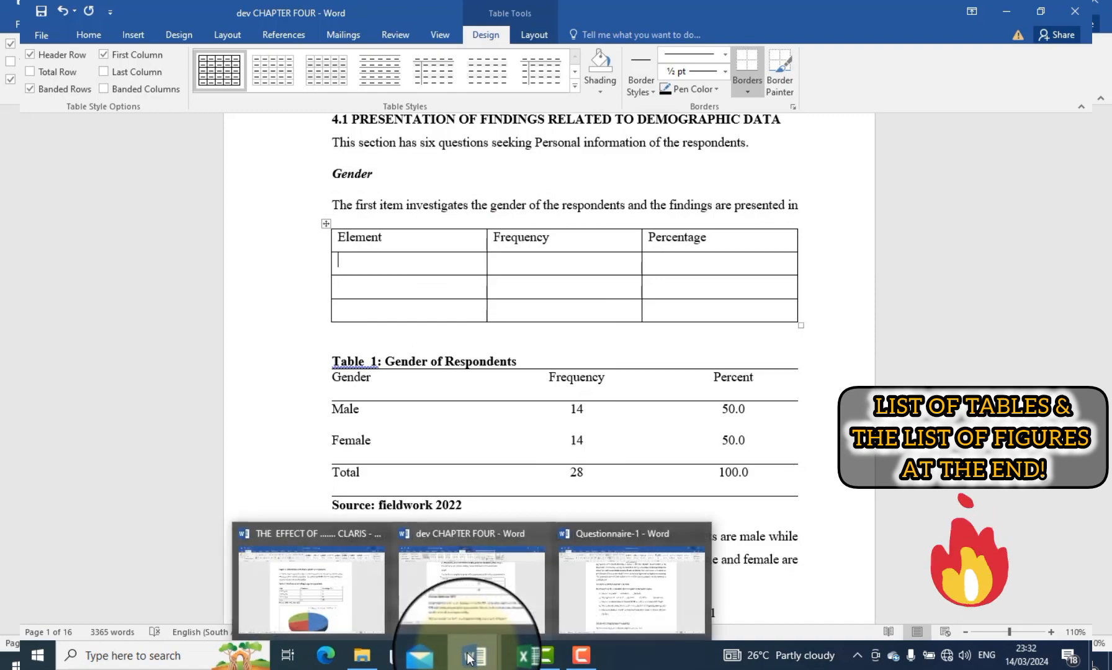
click(329, 589)
scroll(665, 312, down, 7)
scroll(664, 309, down, 20)
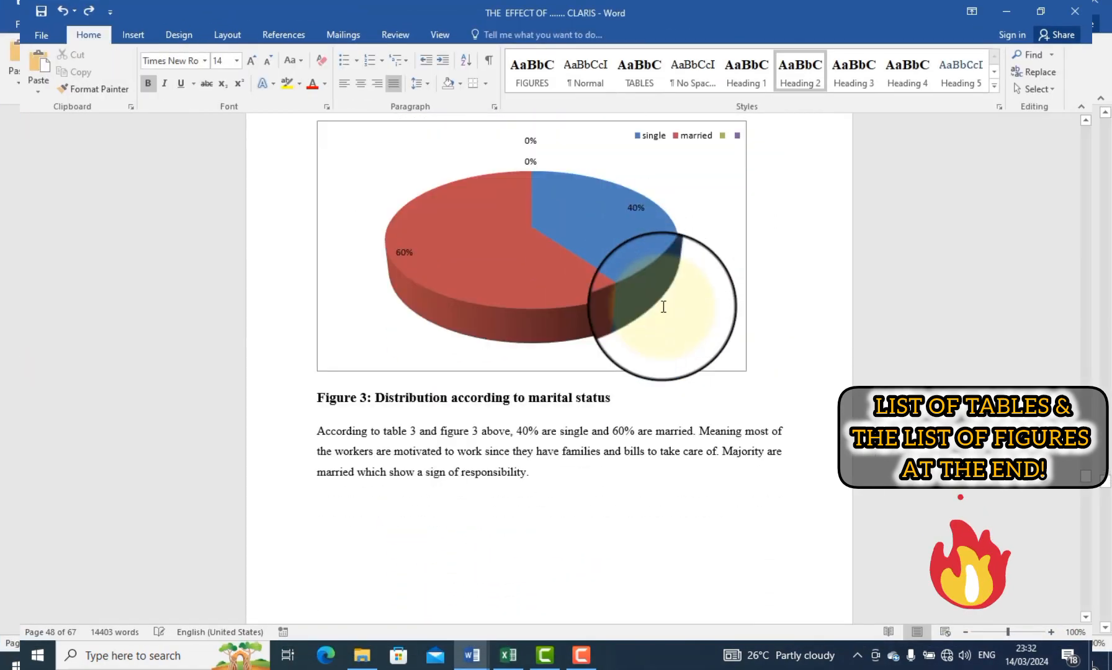
scroll(664, 307, down, 10)
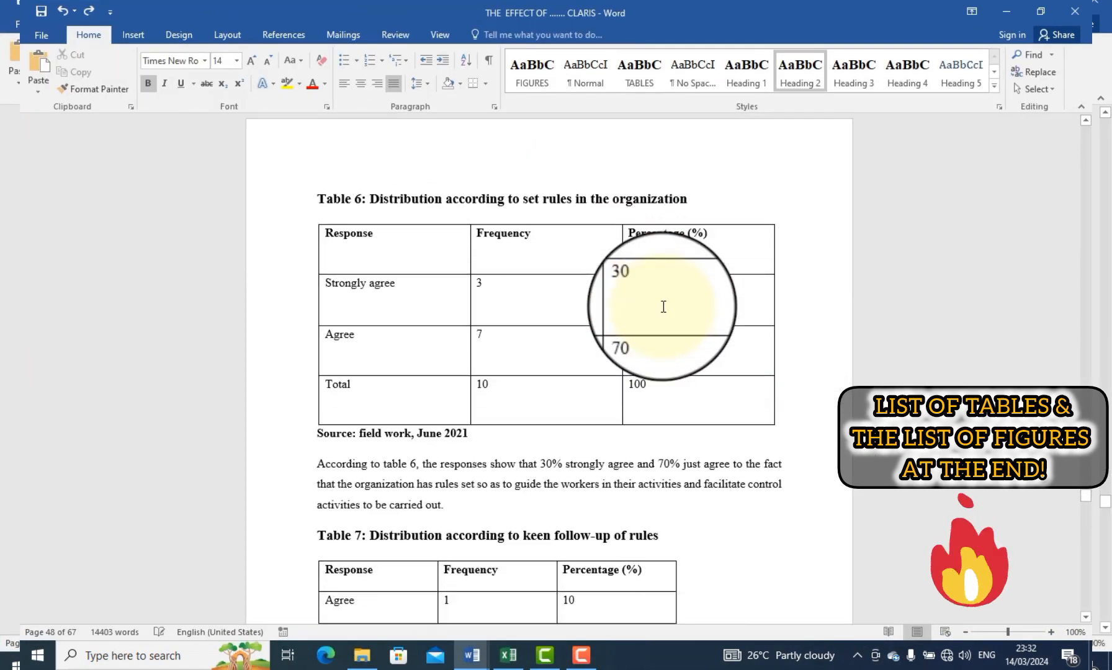
scroll(666, 371, down, 3)
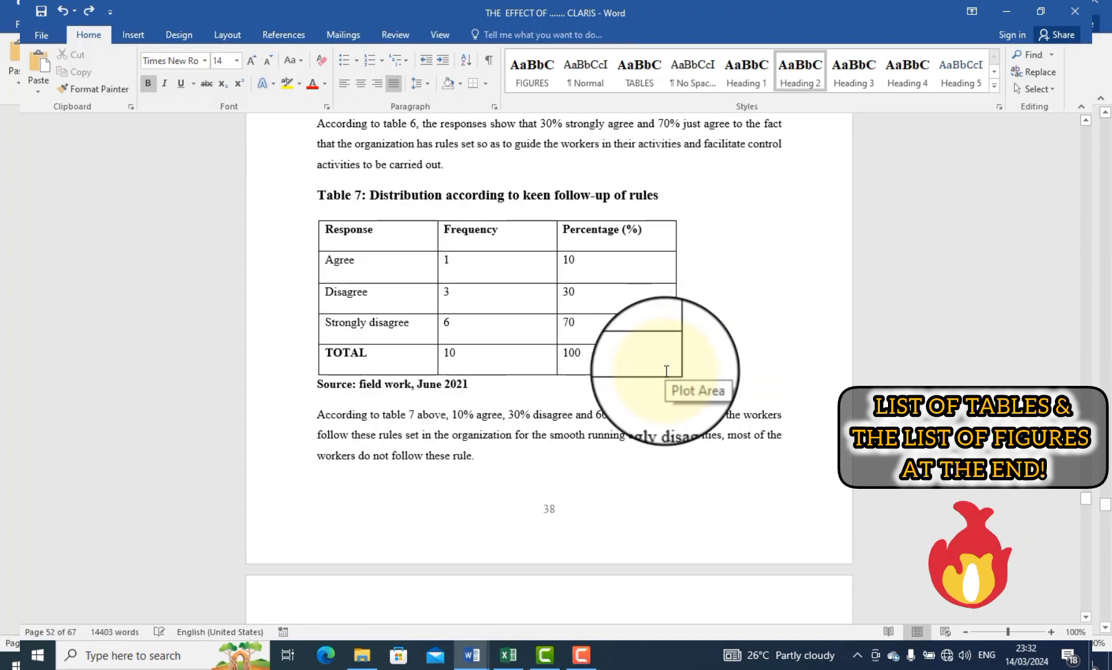
scroll(559, 347, up, 3)
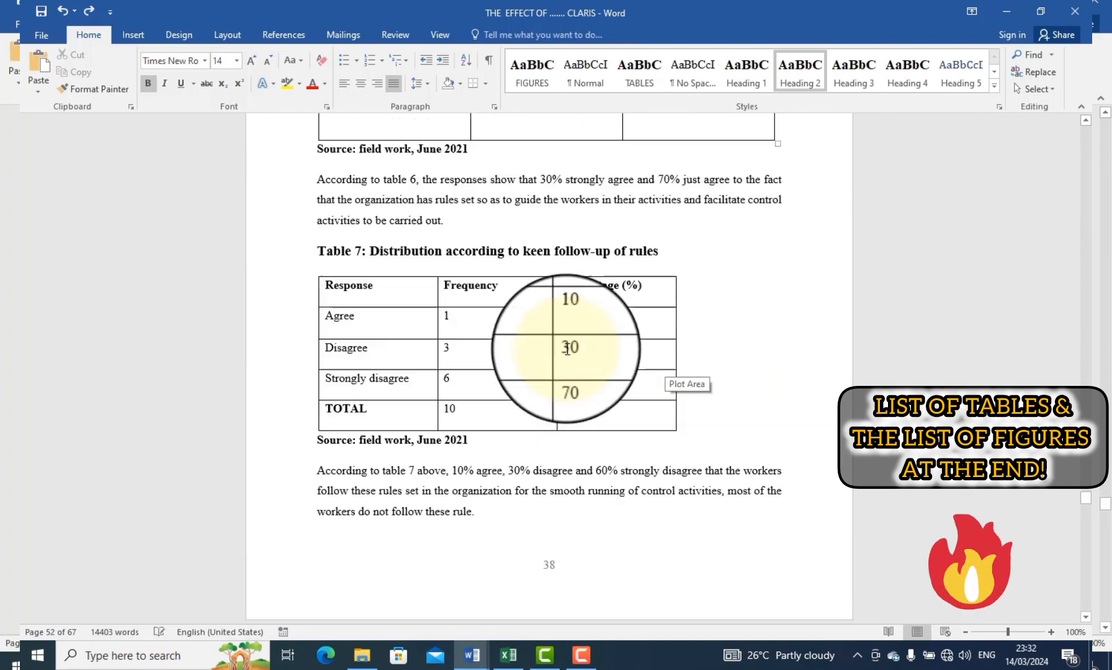
scroll(641, 484, up, 5)
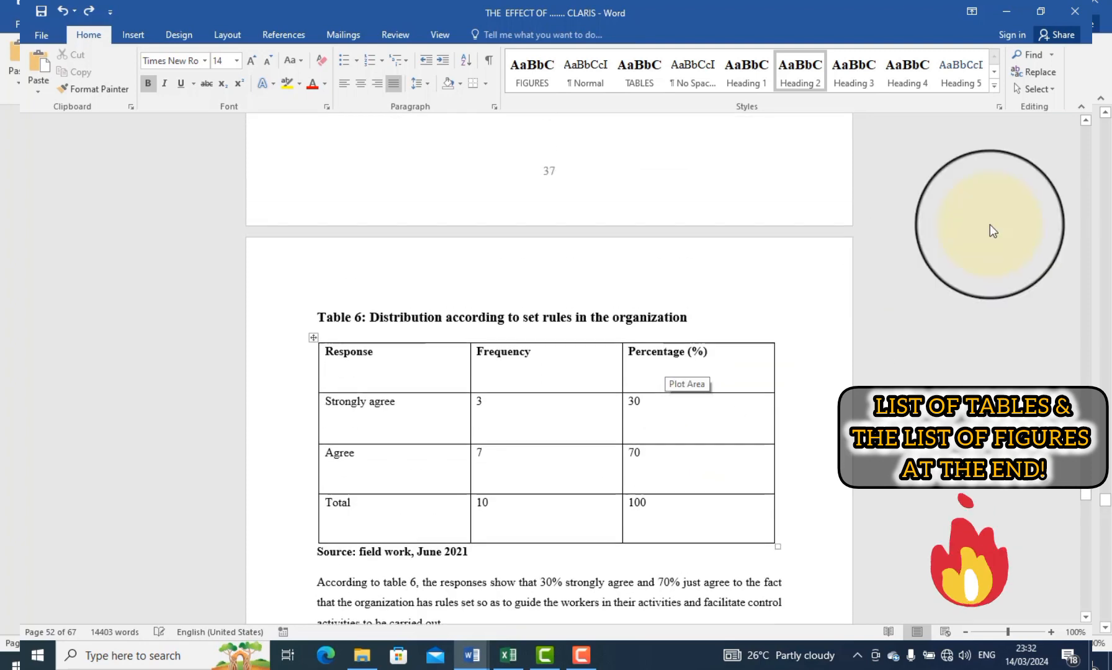
click(1005, 9)
- Try removing all borders from the new Element, Frequency and Percentage table, and undo the border removal
scroll(740, 302, up, 7)
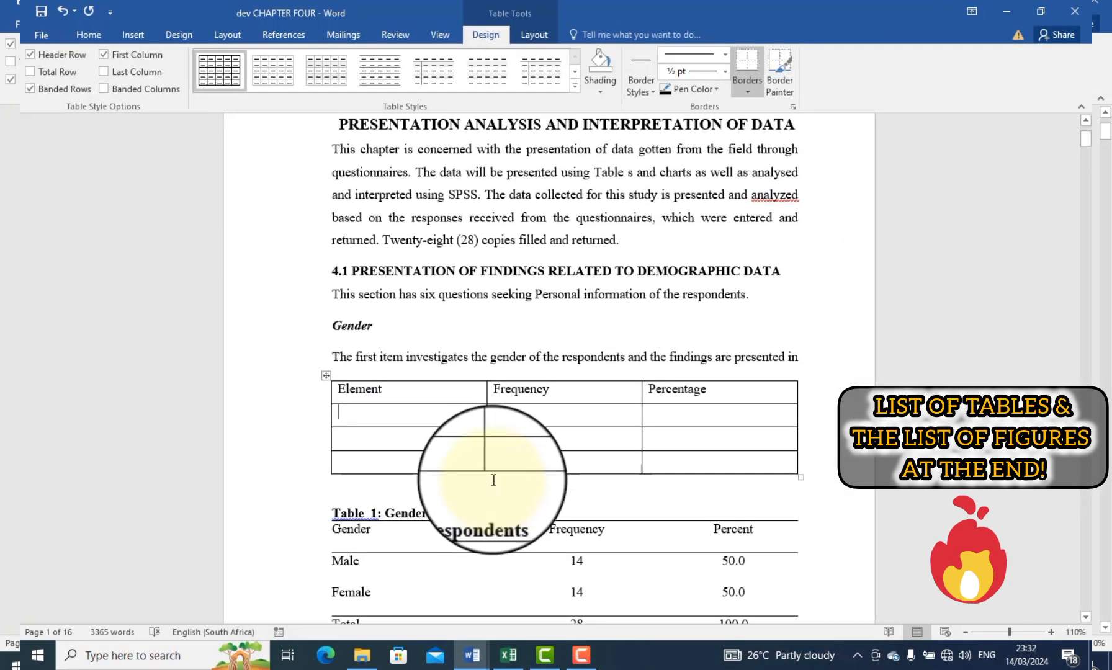
click(324, 375)
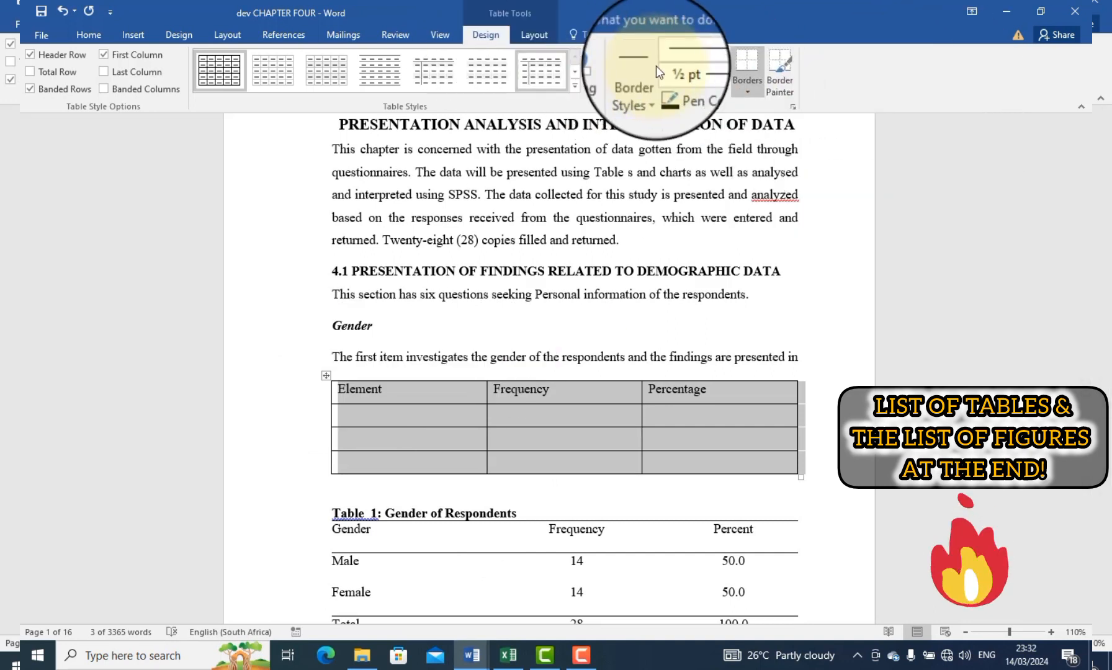
click(748, 93)
click(748, 96)
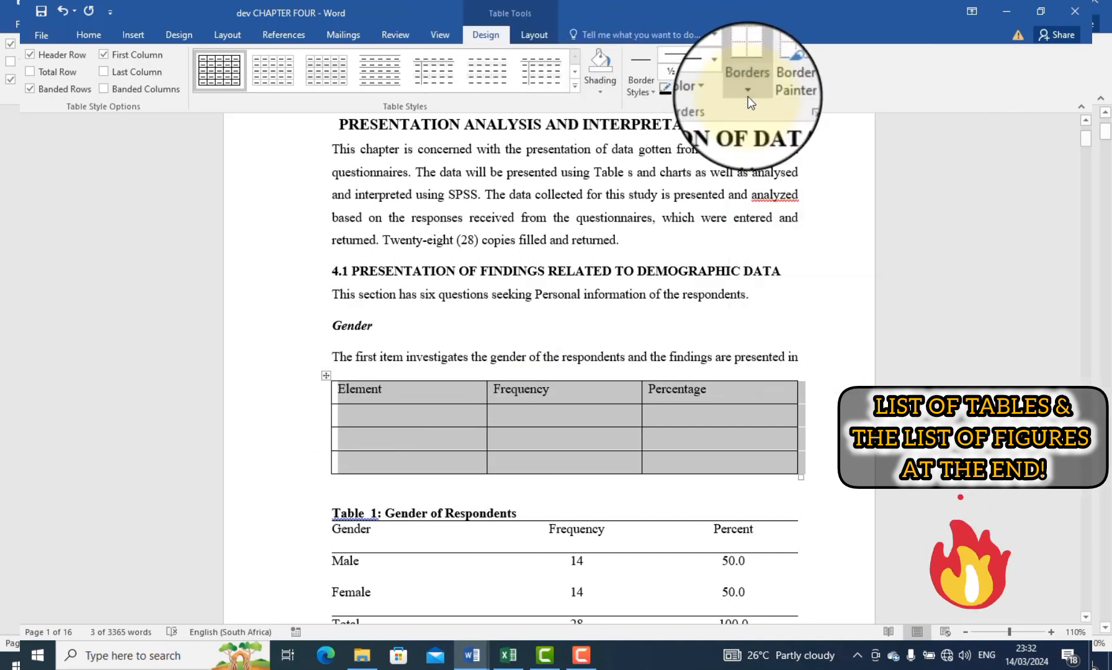
click(93, 34)
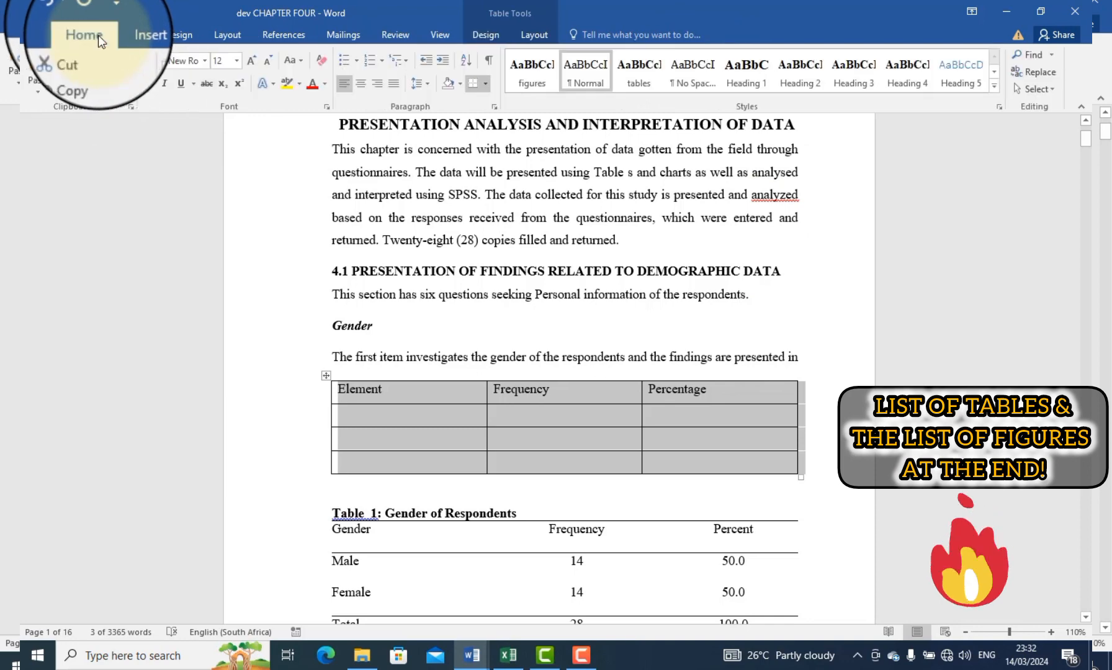
click(473, 83)
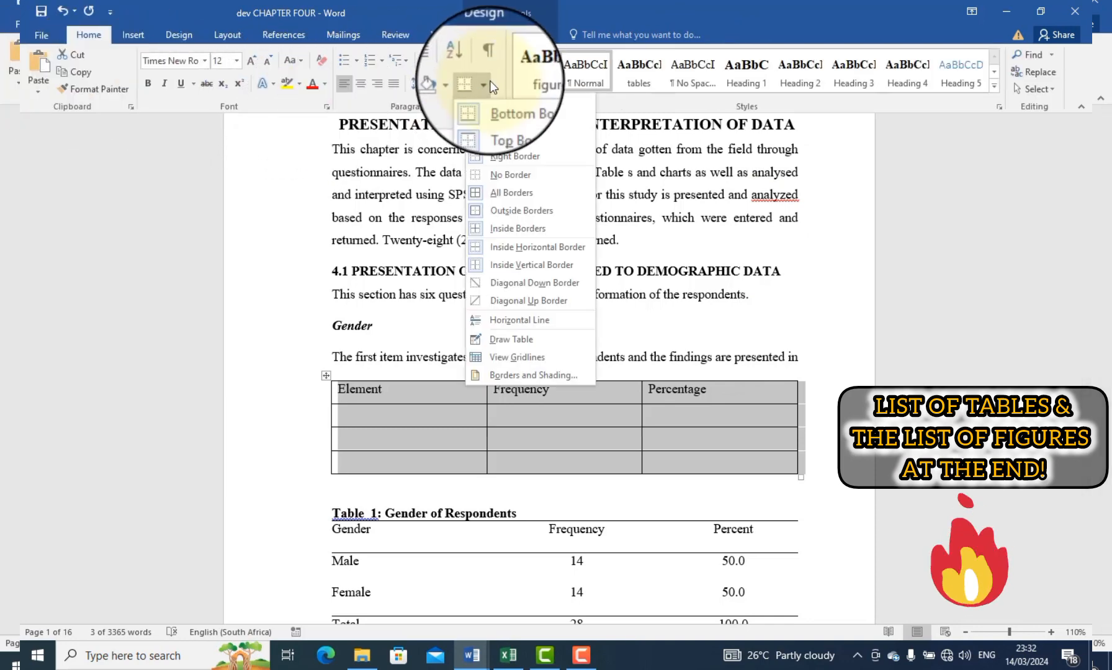
click(479, 42)
click(477, 41)
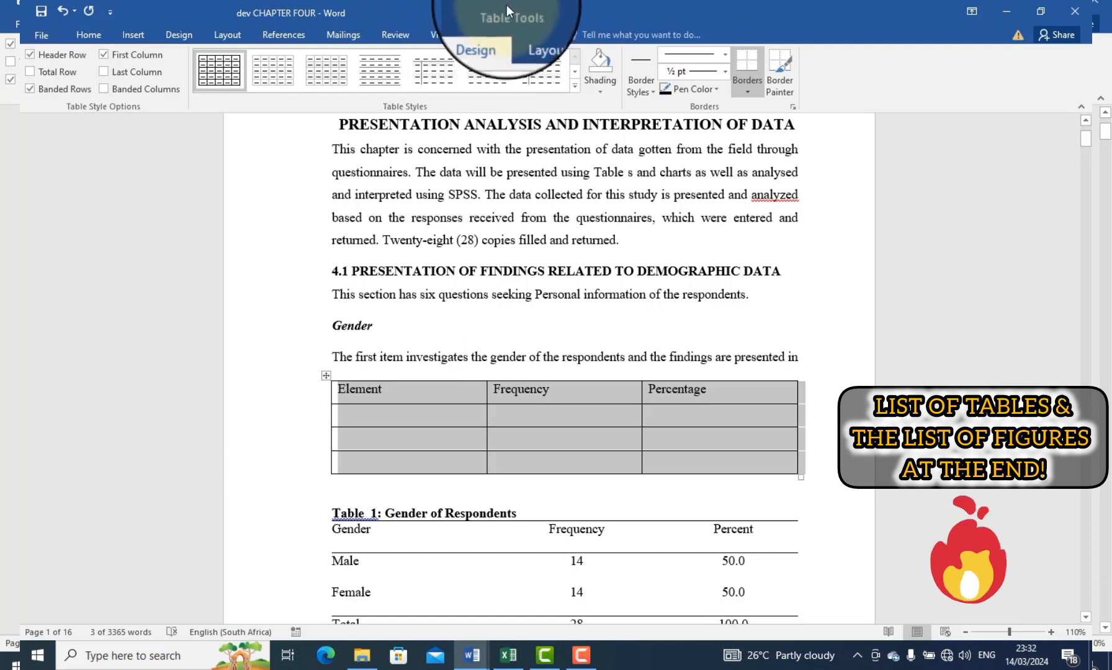
click(744, 92)
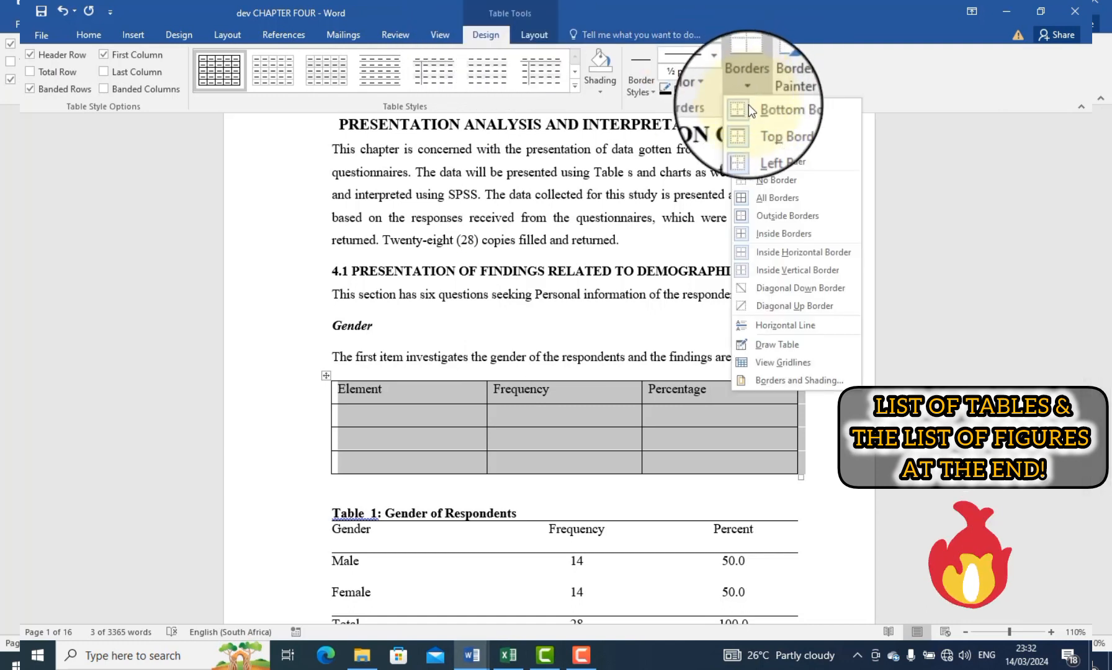
click(770, 180)
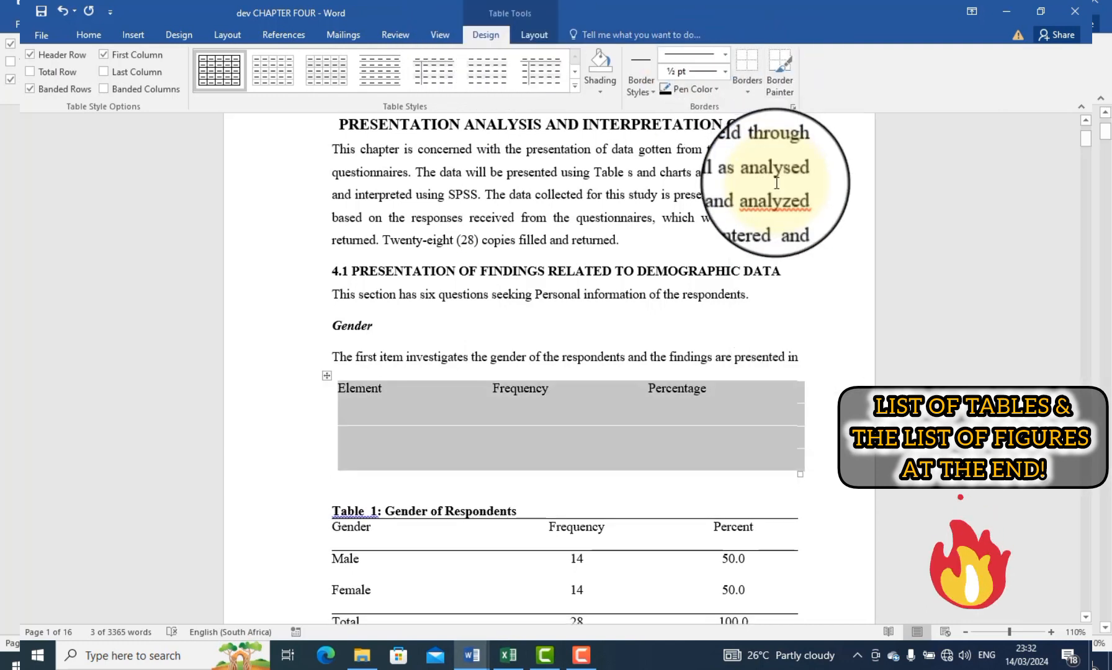
scroll(372, 439, down, 2)
click(365, 384)
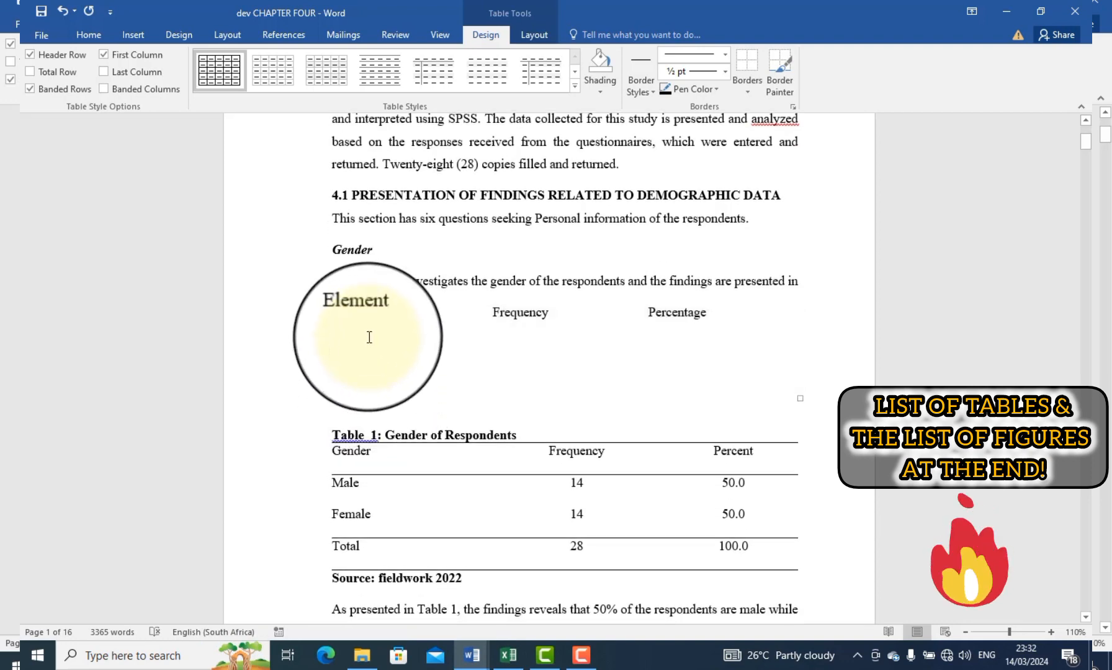
click(62, 11)
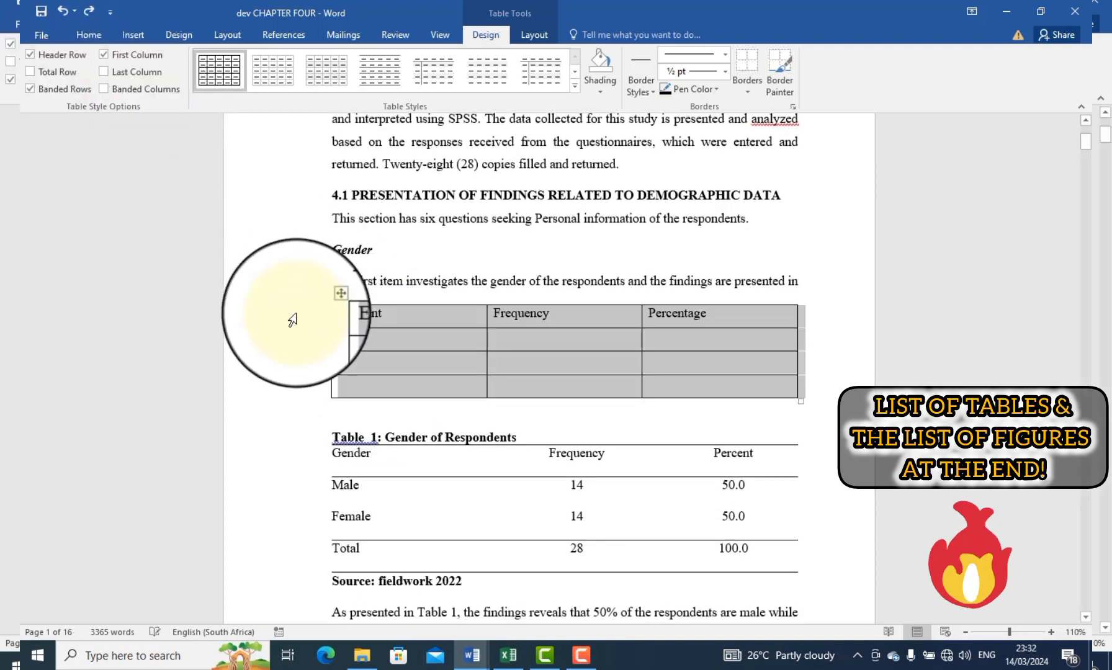
- Enter Total in the last cell of the Element column and point out the header and Total rows against Table 1
click(373, 395)
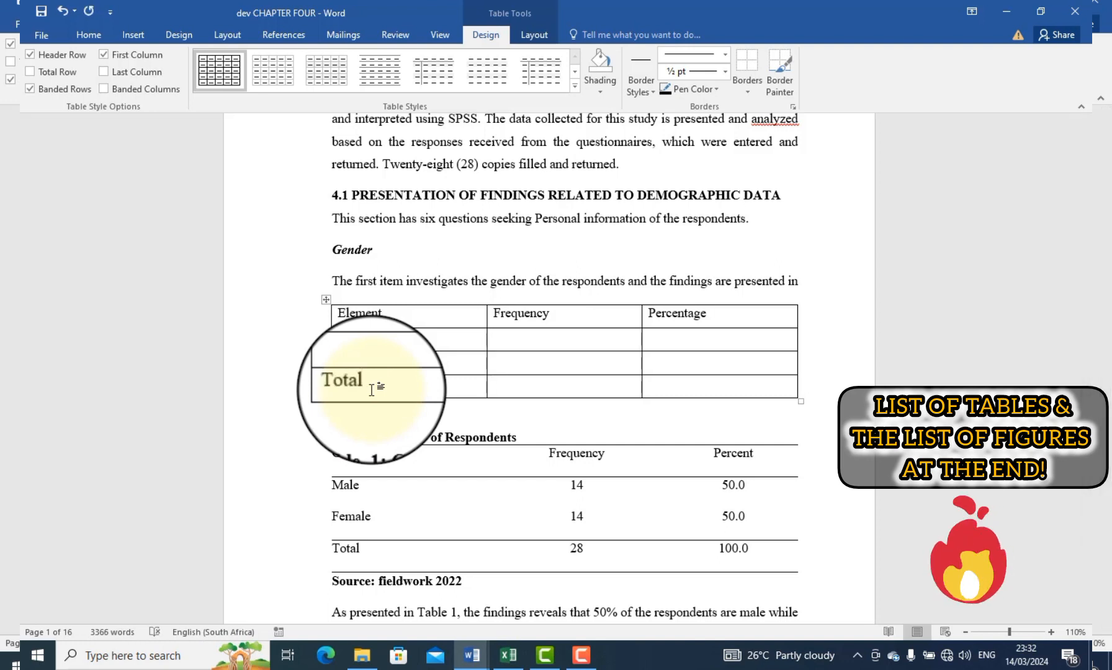
click(327, 300)
click(748, 92)
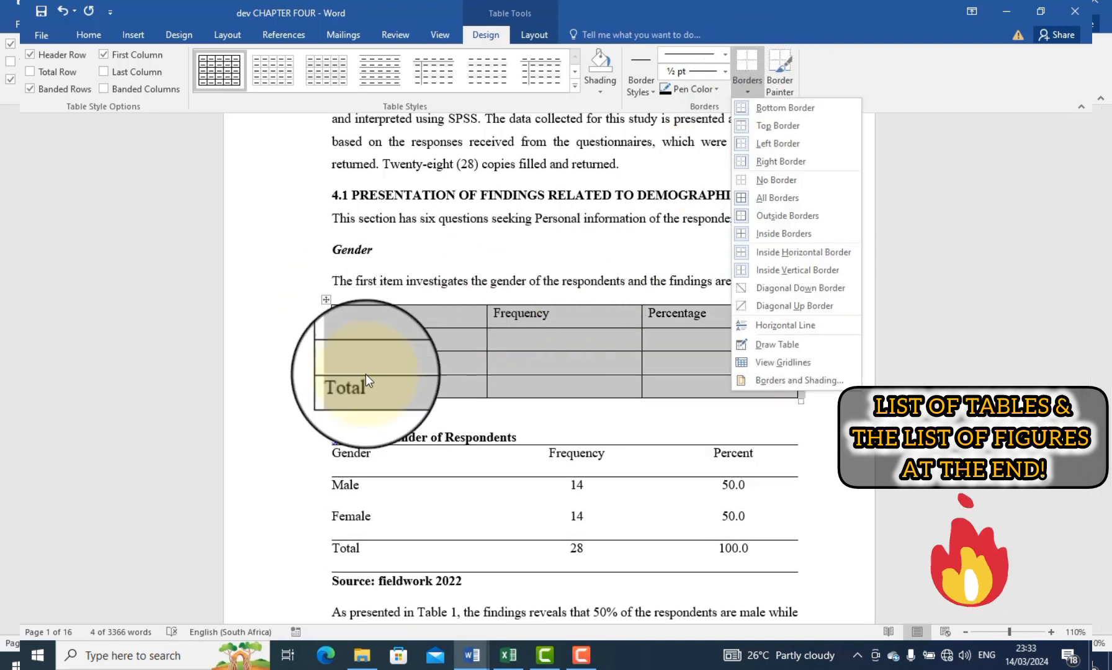
click(373, 357)
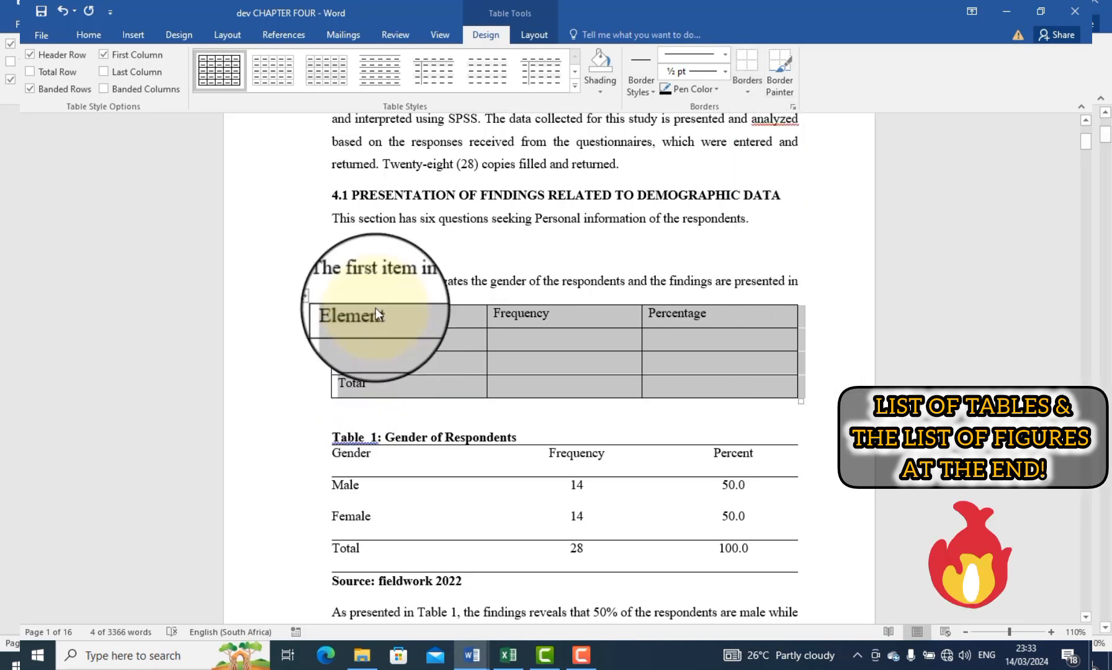
click(376, 310)
drag(372, 388, 373, 486)
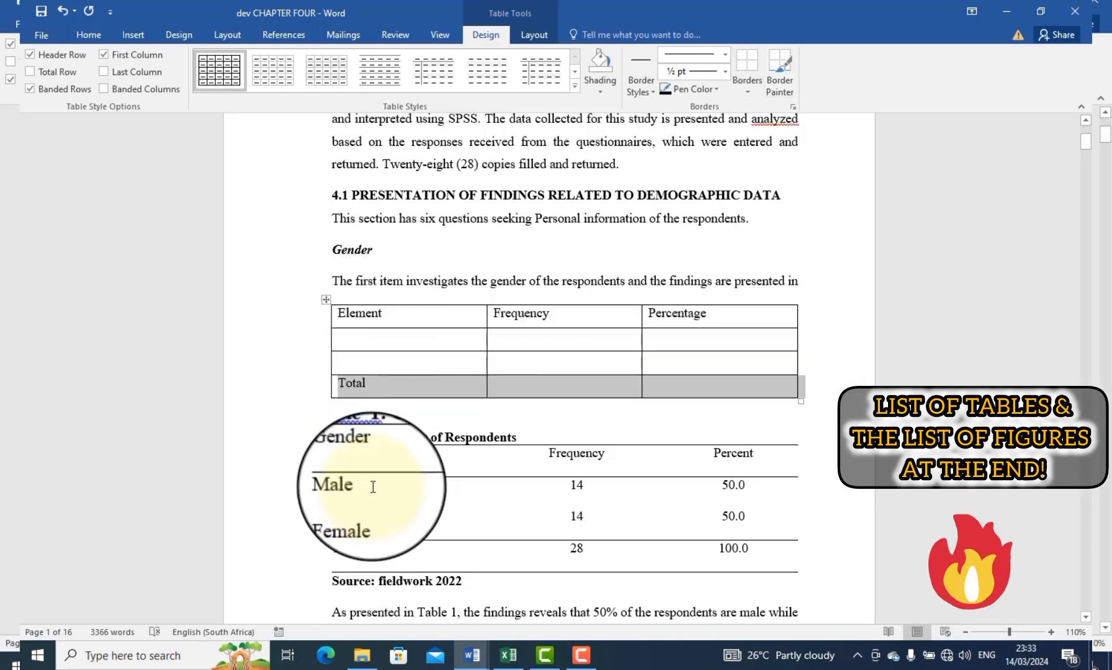
click(372, 504)
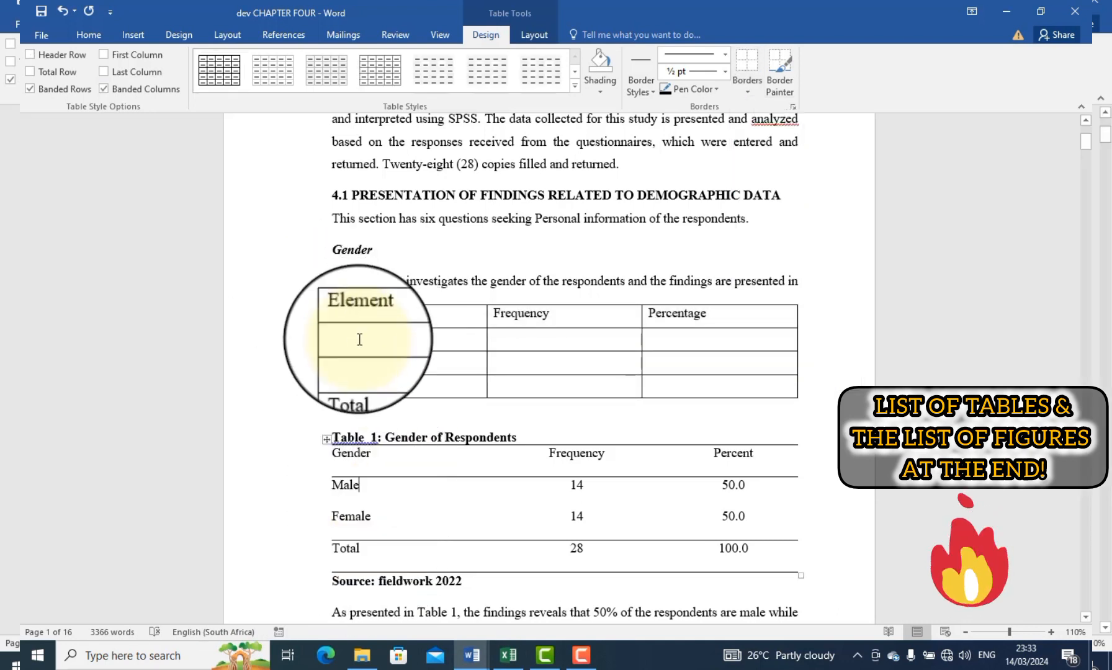
- Remove all borders from the new gender table
click(326, 300)
click(746, 94)
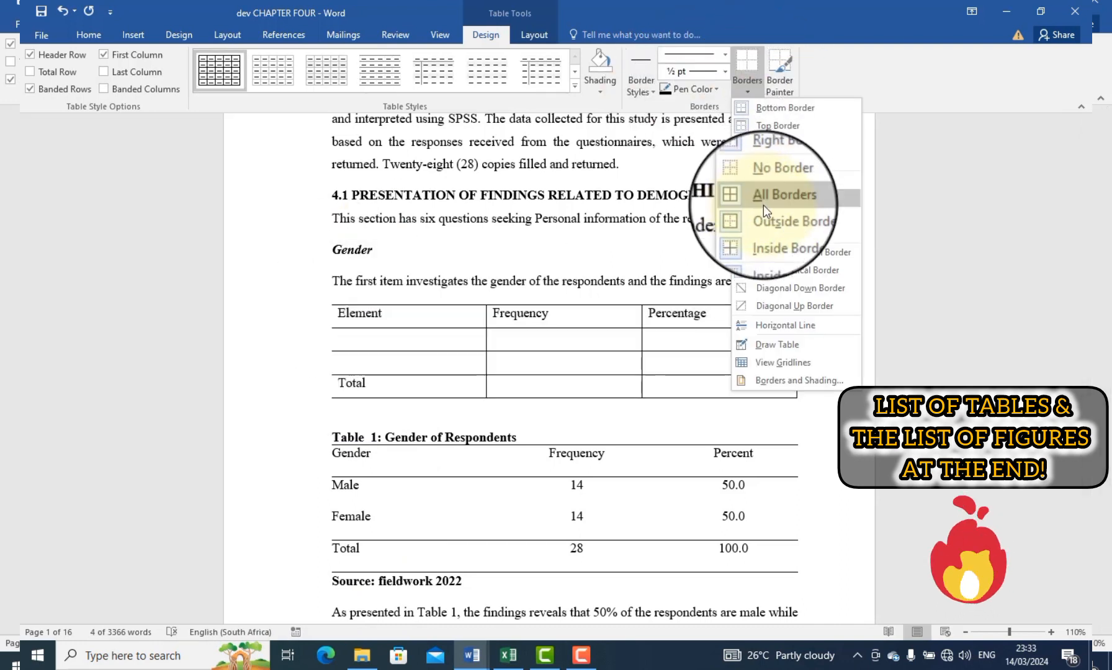
click(769, 179)
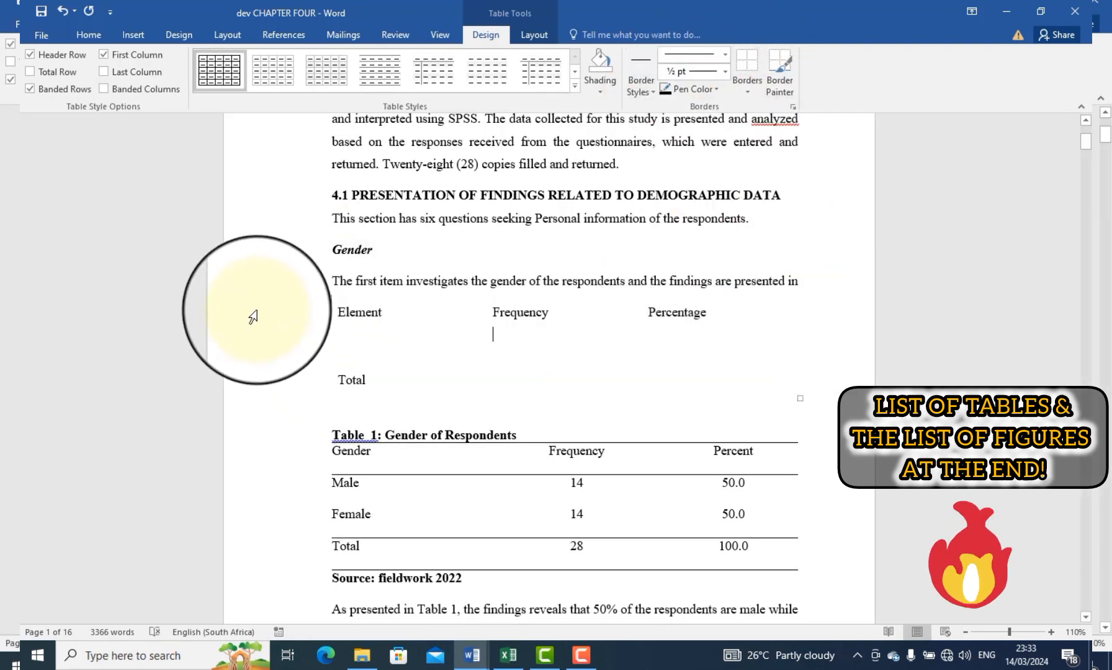
- Add top and bottom borders to the header row and the Total row of the new table
click(253, 318)
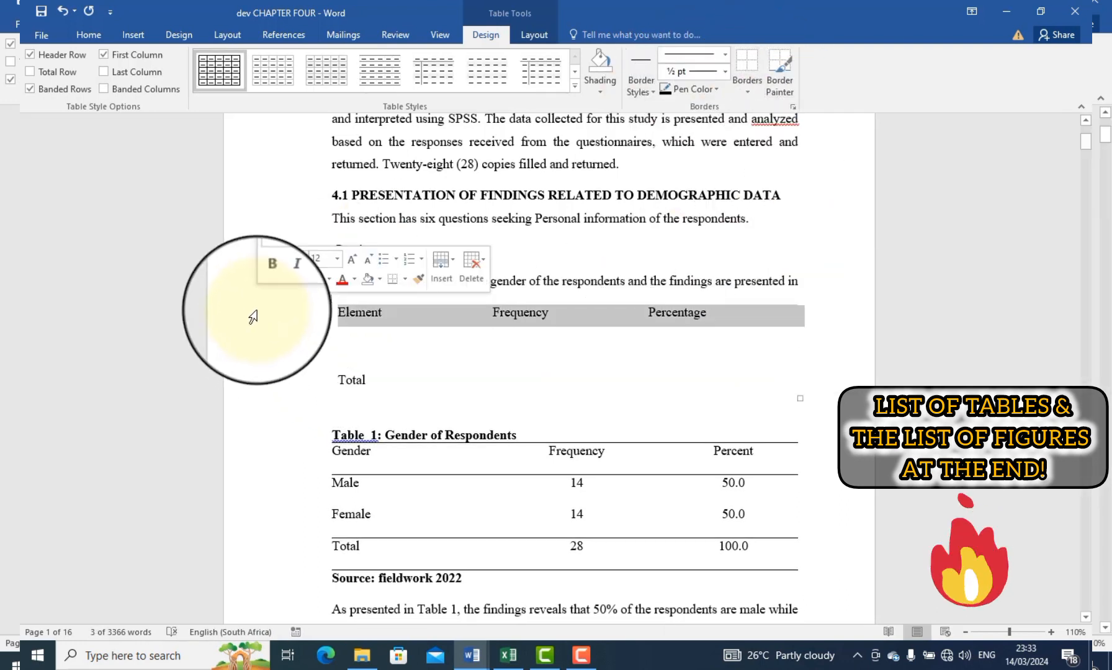
click(404, 280)
click(403, 317)
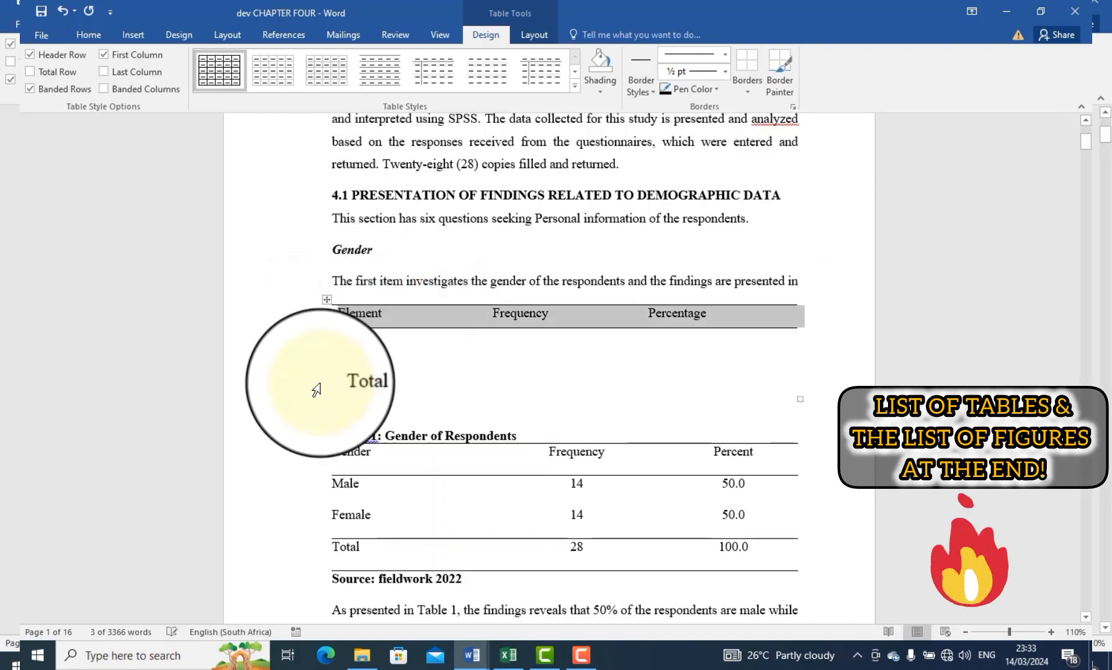
click(280, 387)
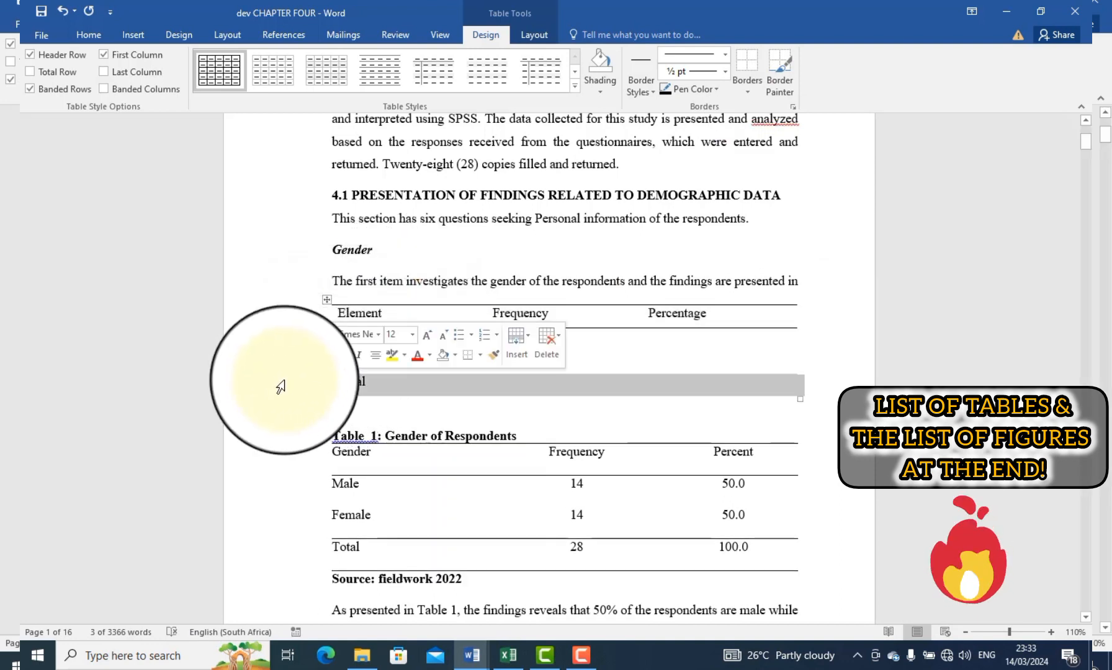
click(480, 355)
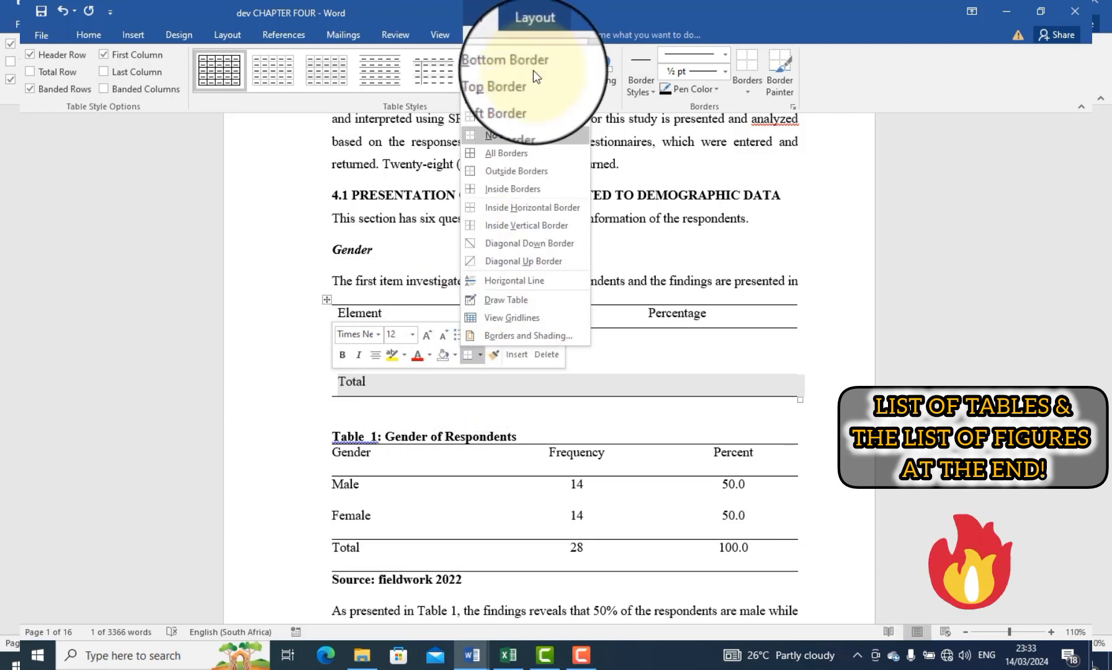
click(510, 78)
click(494, 404)
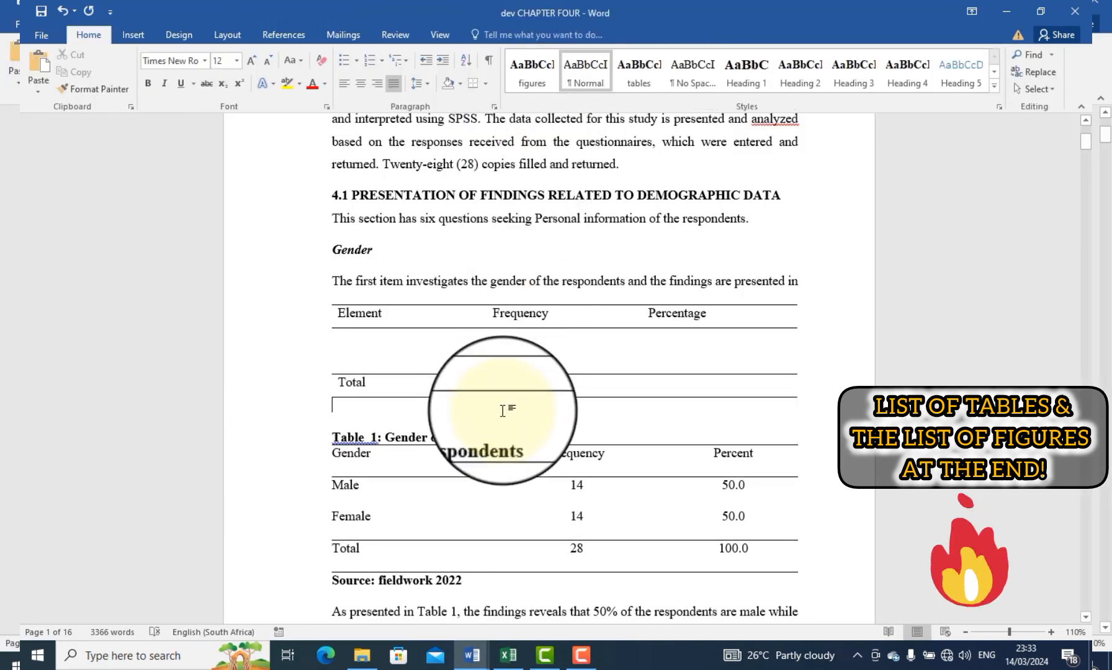
- Copy the Male and Female entries with their frequencies from Table 1 into the two blank rows of the new table
click(363, 337)
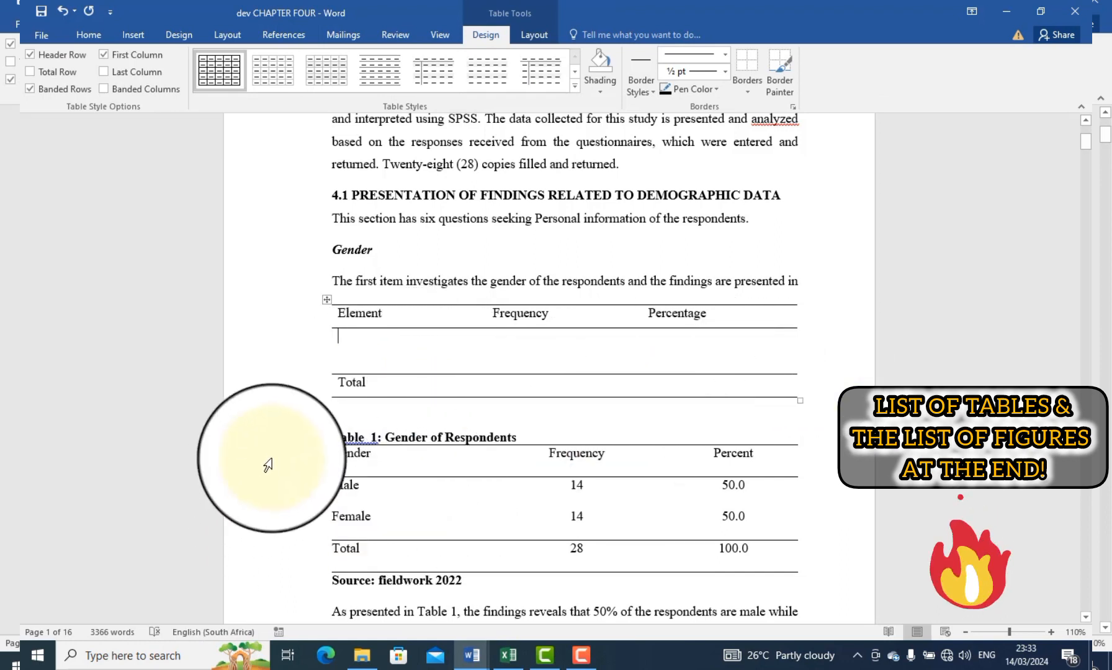
drag(337, 485, 571, 516)
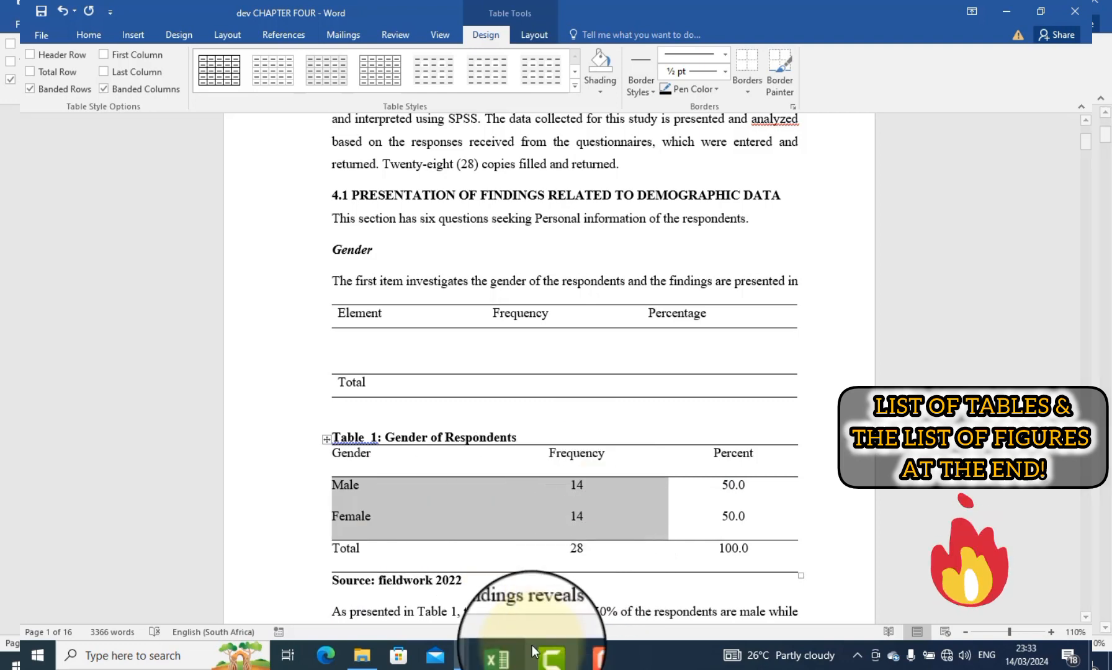
click(500, 654)
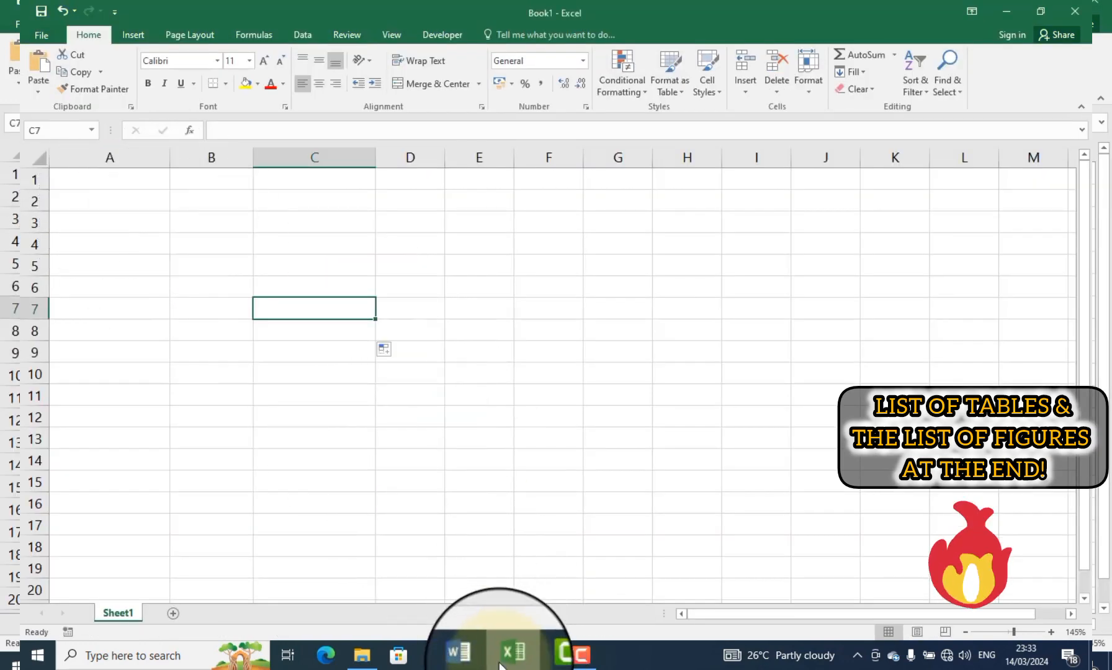
mouse_move(477, 662)
click(528, 596)
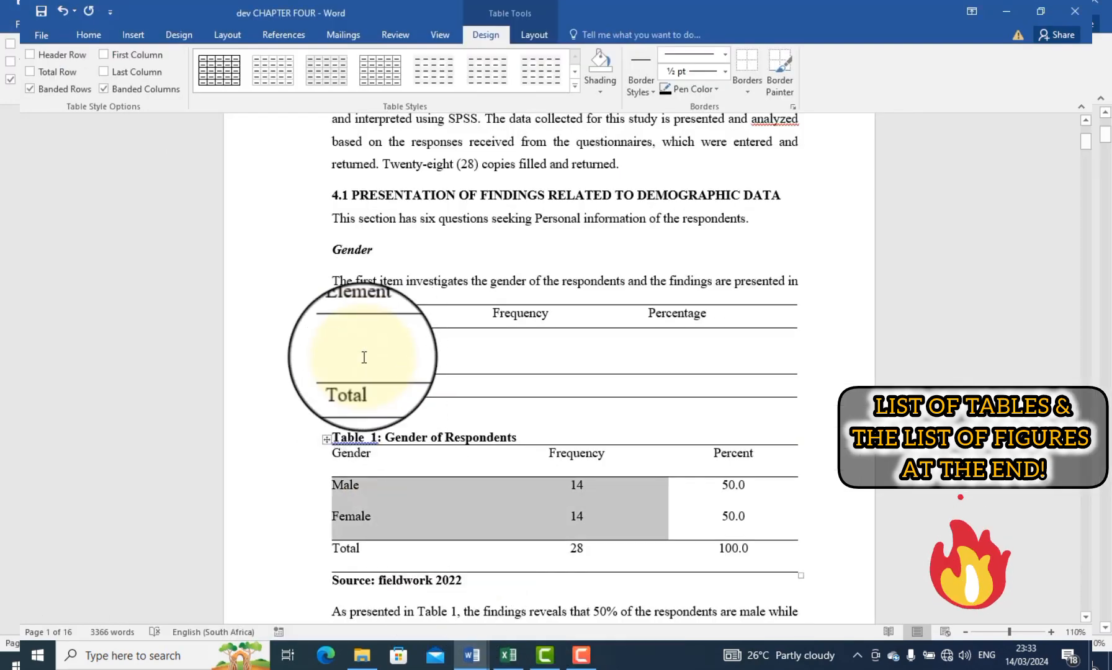
click(541, 358)
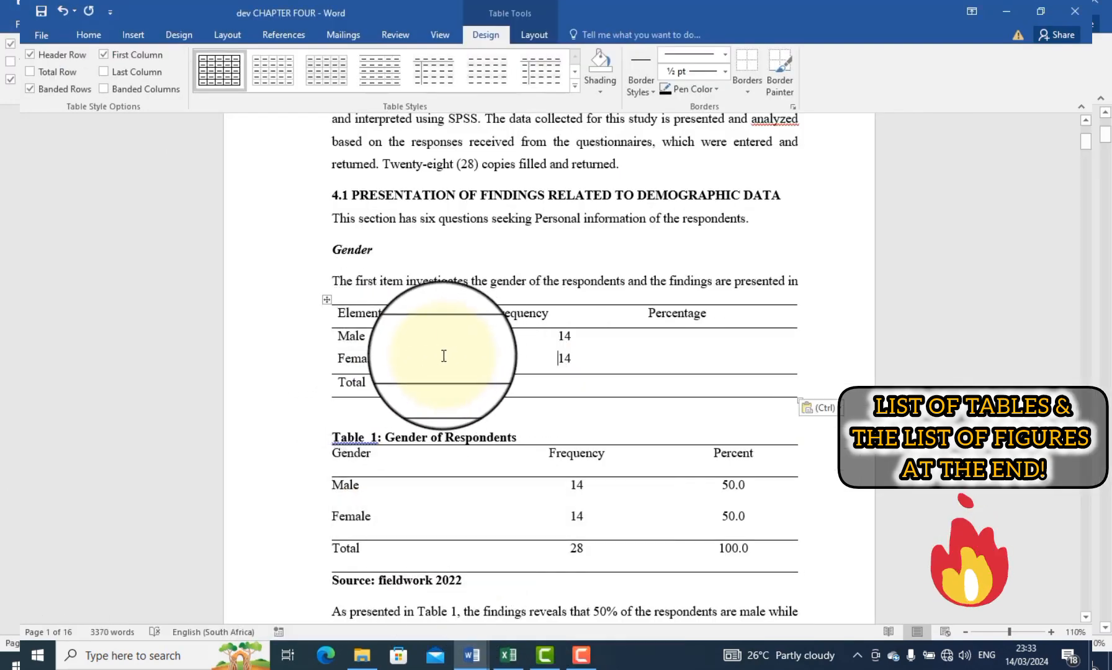
- Copy the whole new gender table and paste it into the blank Excel sheet starting at cell A1
drag(345, 314, 755, 380)
key(ctrl+c)
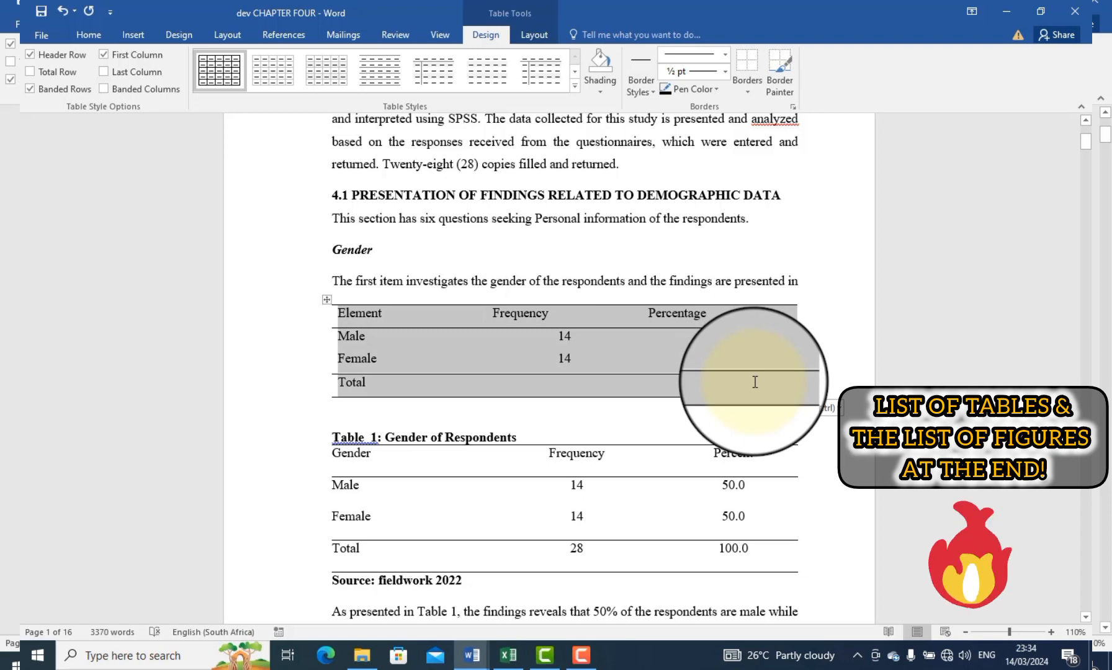
click(92, 38)
click(988, 11)
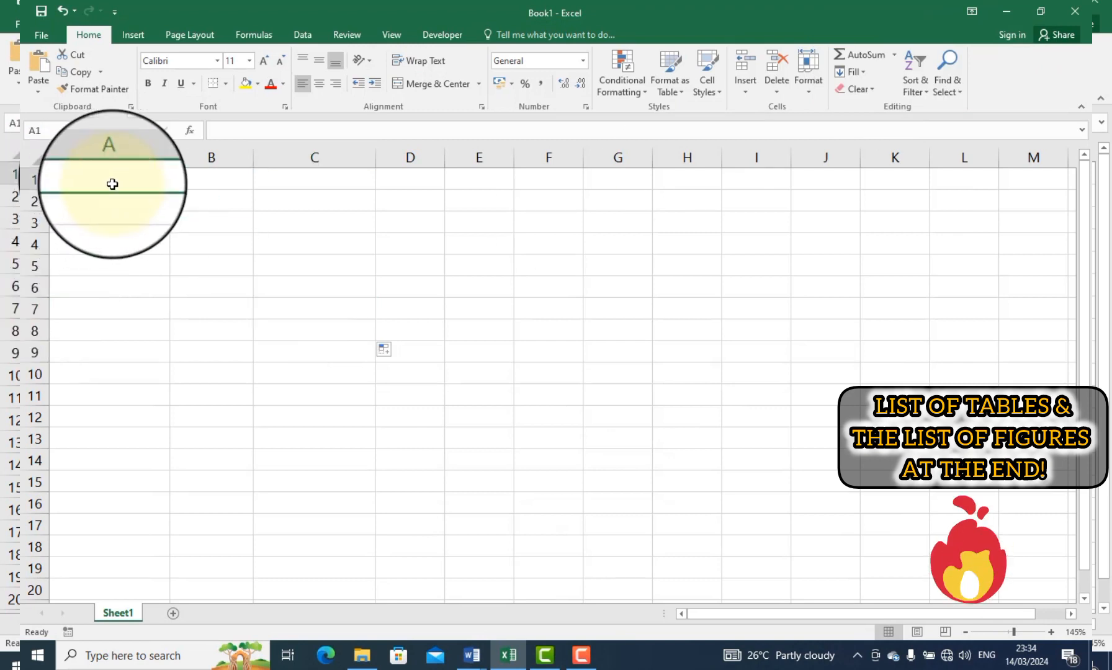
key(ctrl+v)
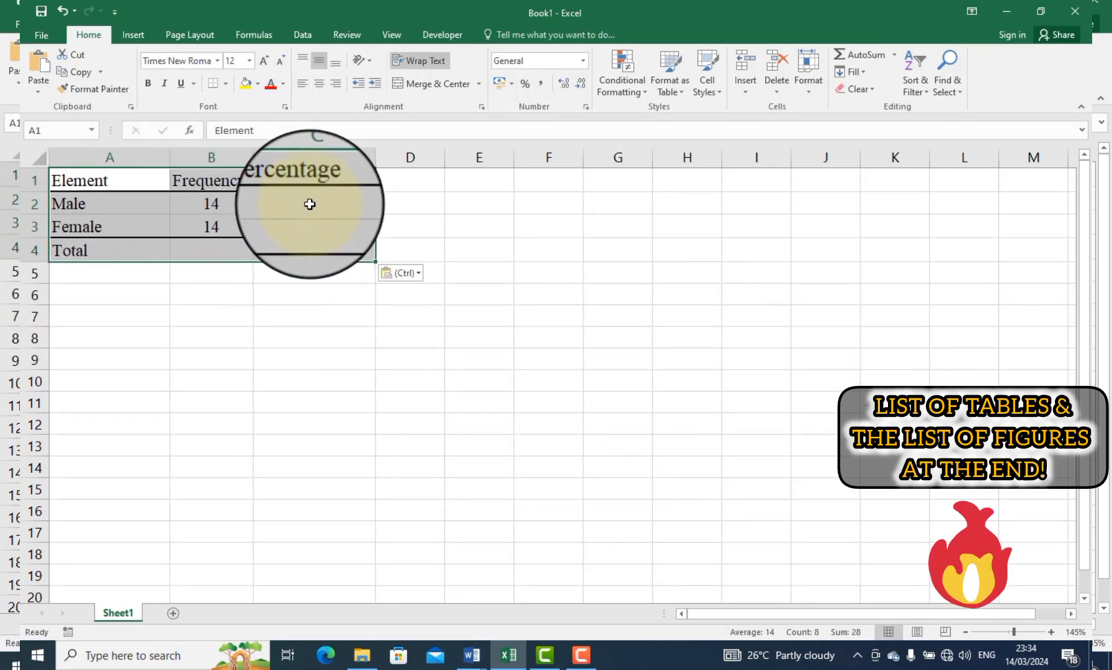
- Total the Male and Female frequencies in cell B4 with a SUM of B2:B3
click(310, 204)
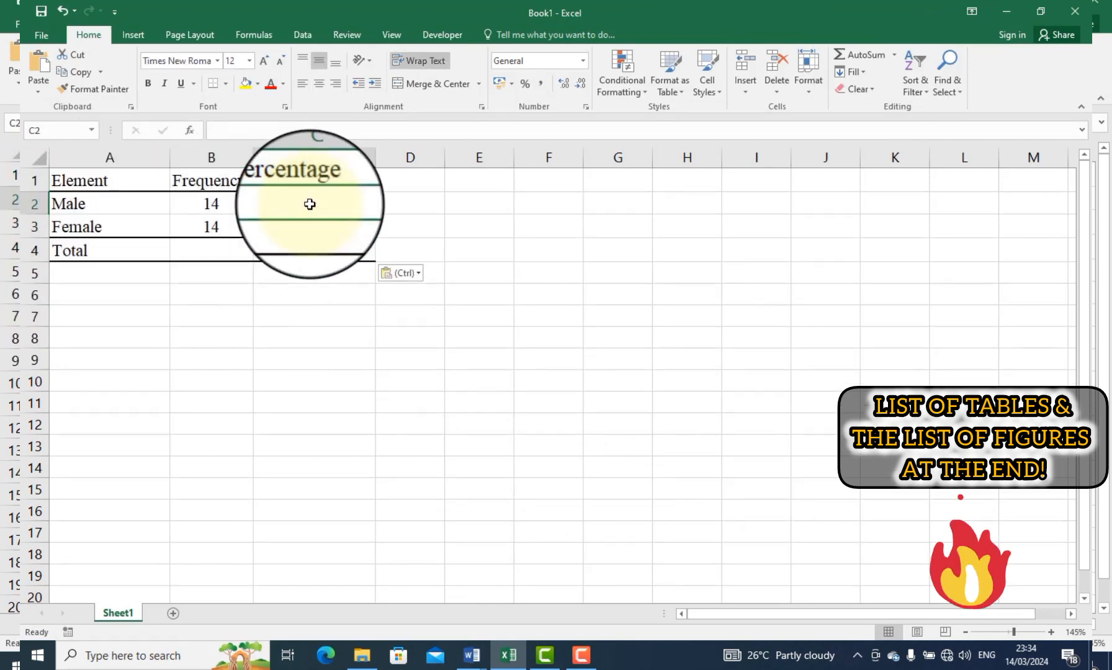
click(239, 250)
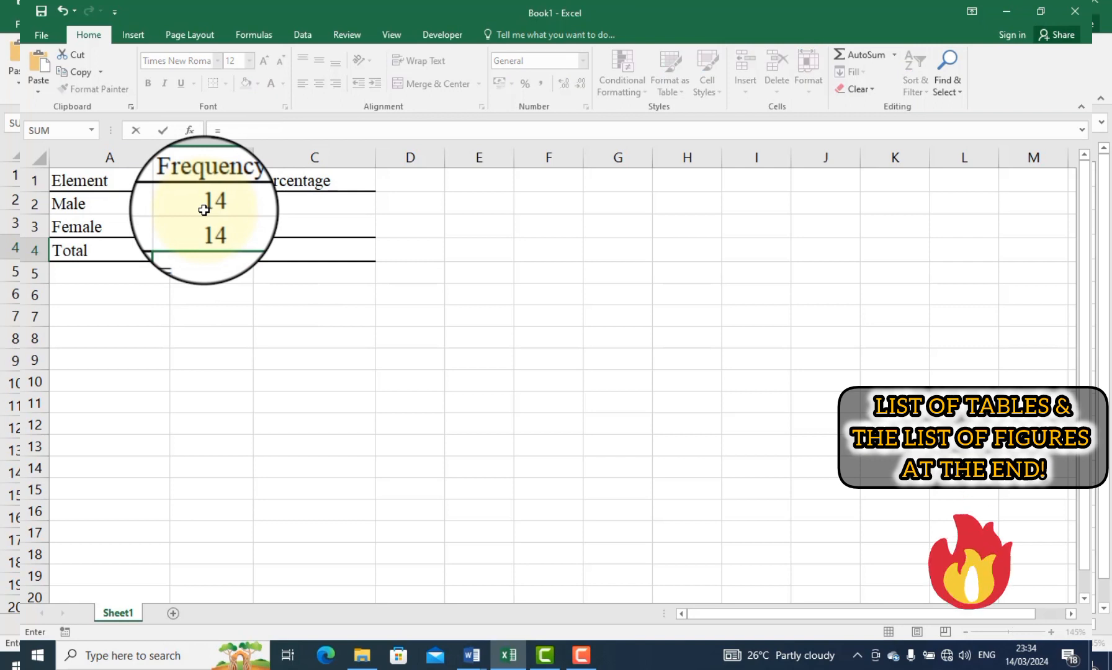
text(=su)
drag(204, 210, 206, 229)
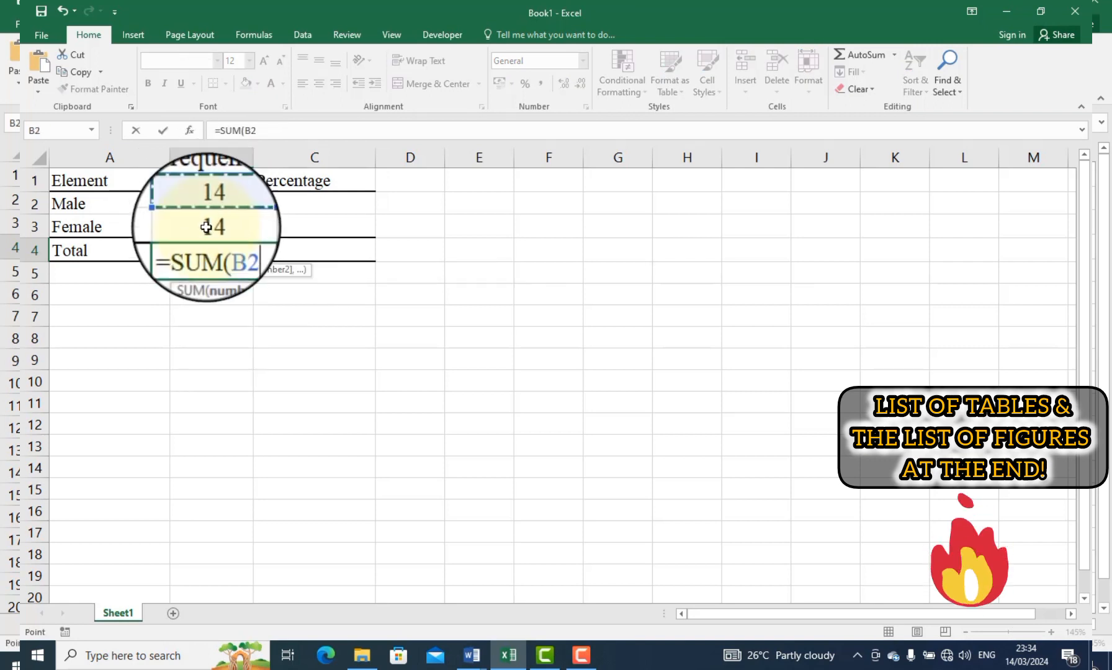
key(Tab)
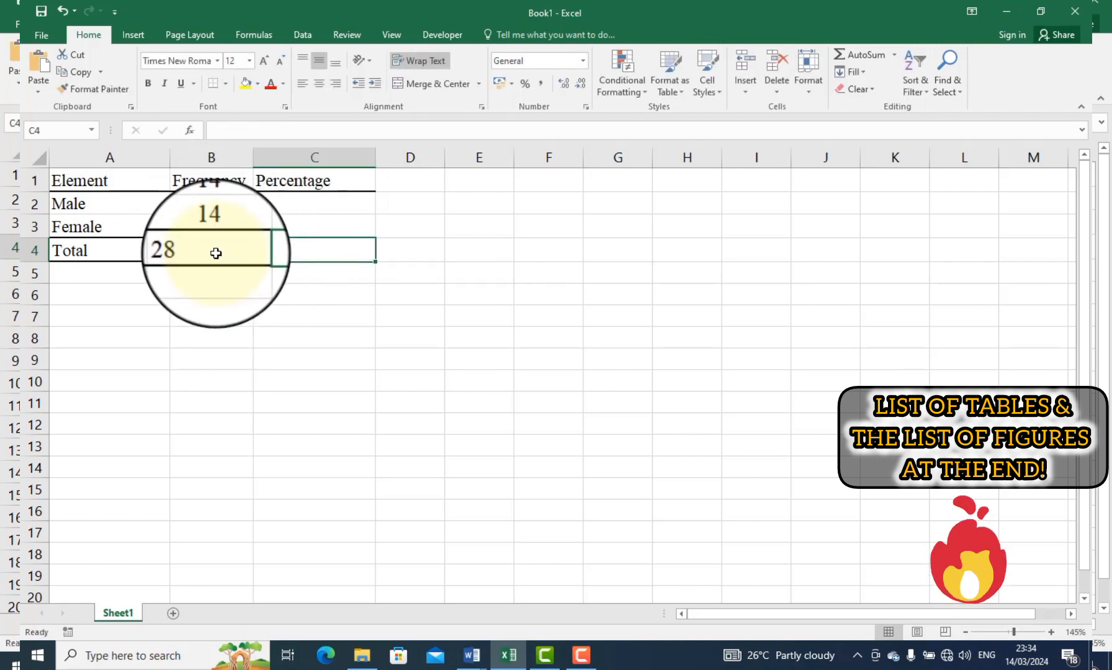
- Calculate the Male percentage in C2 as =B2/$B$4, fill it down to Female, and format both cells as percentages
click(324, 207)
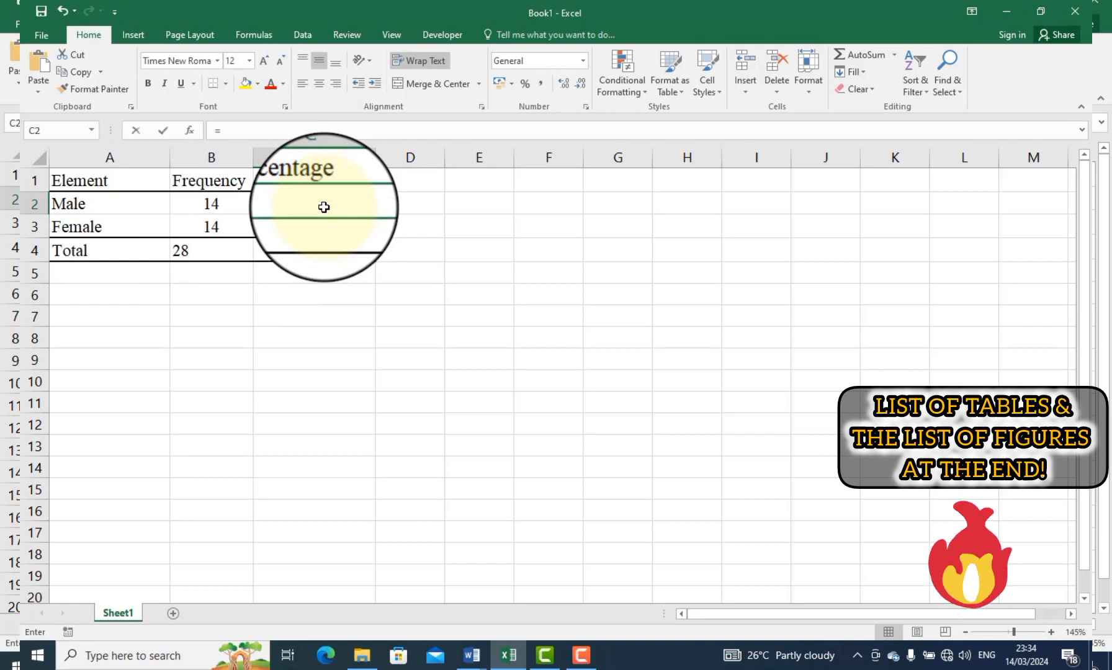
text(=)
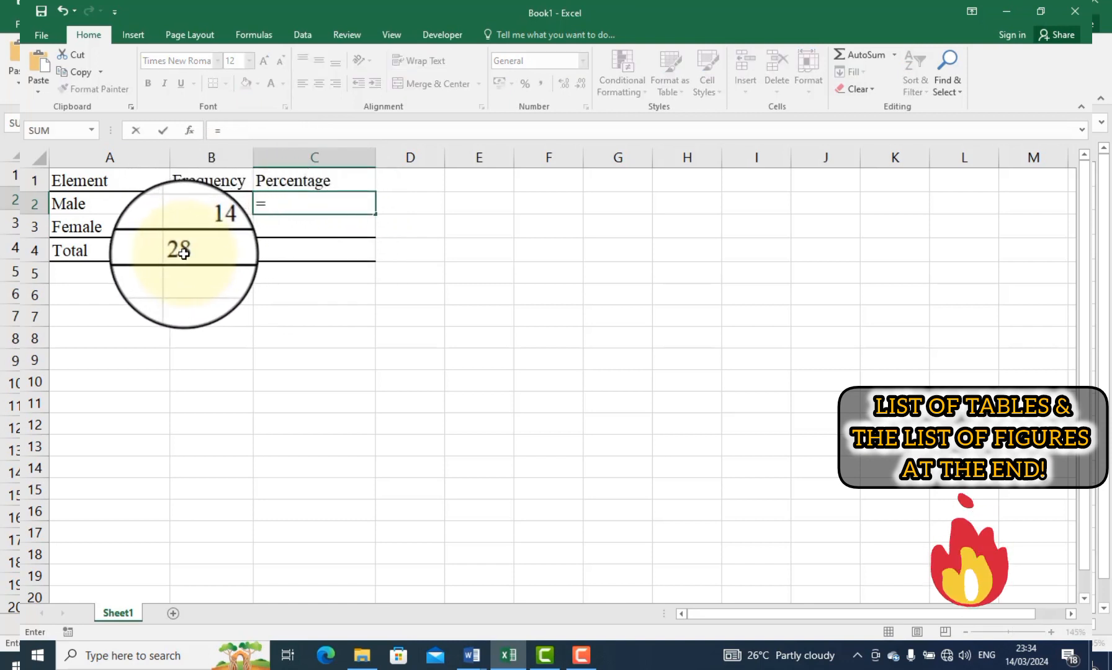
click(219, 201)
text(/)
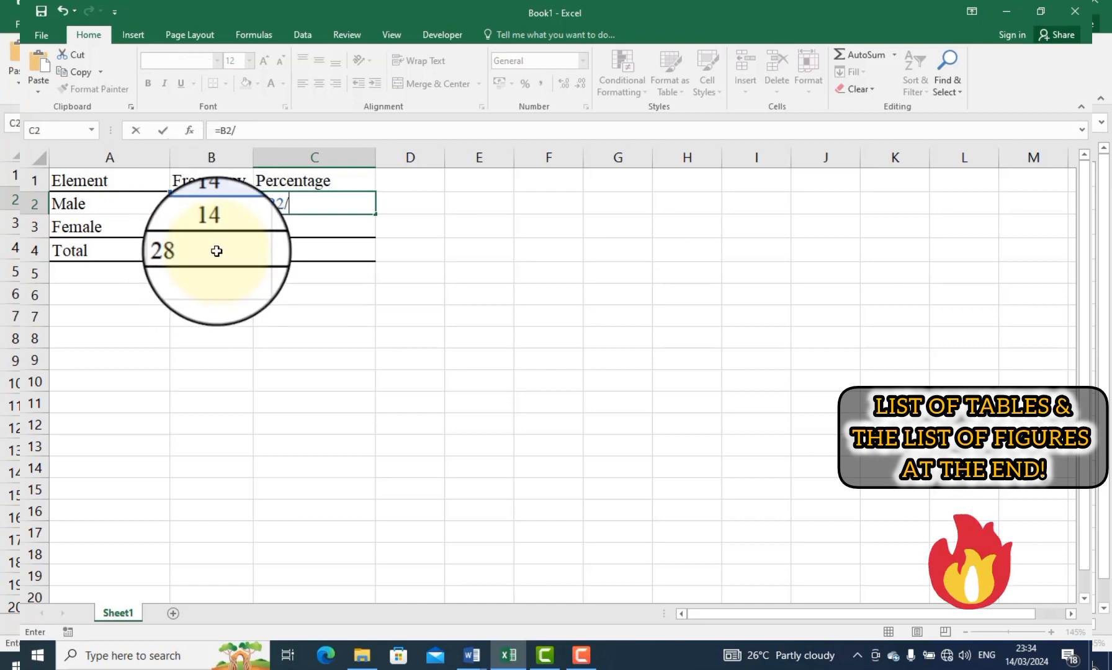
click(295, 204)
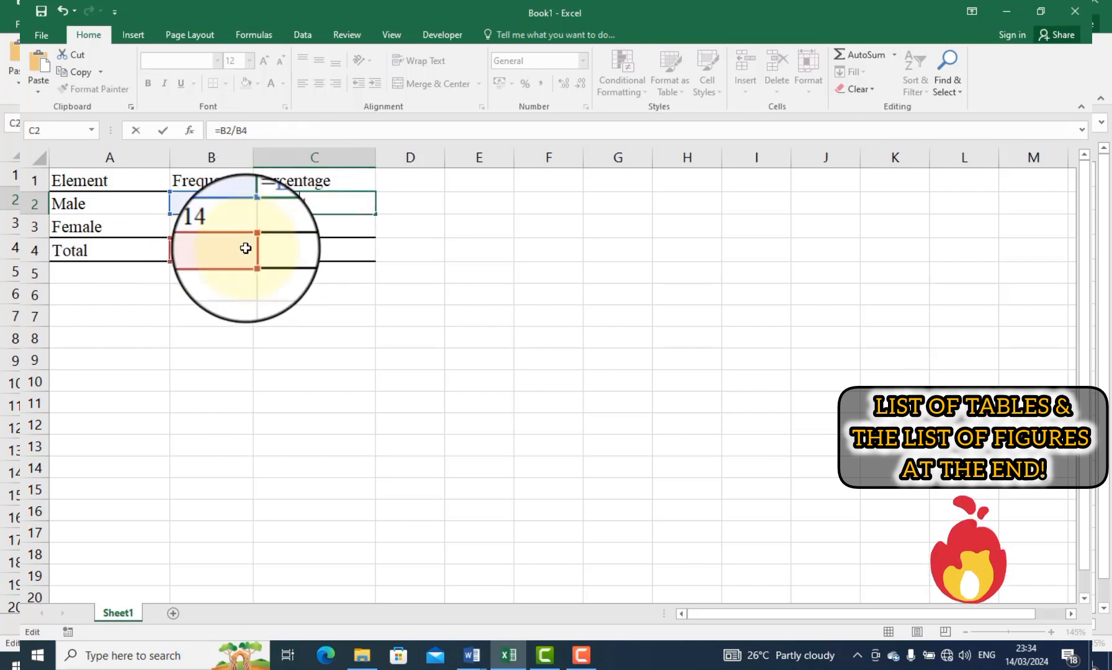
key(F4)
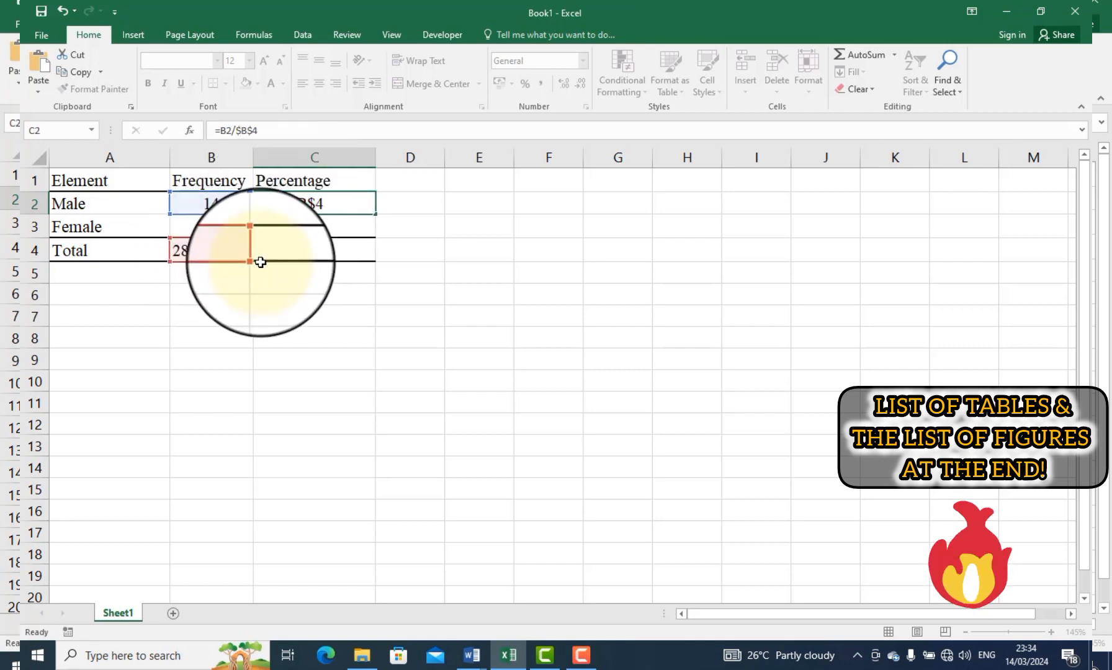
key(ctrl+Return)
drag(376, 214, 373, 239)
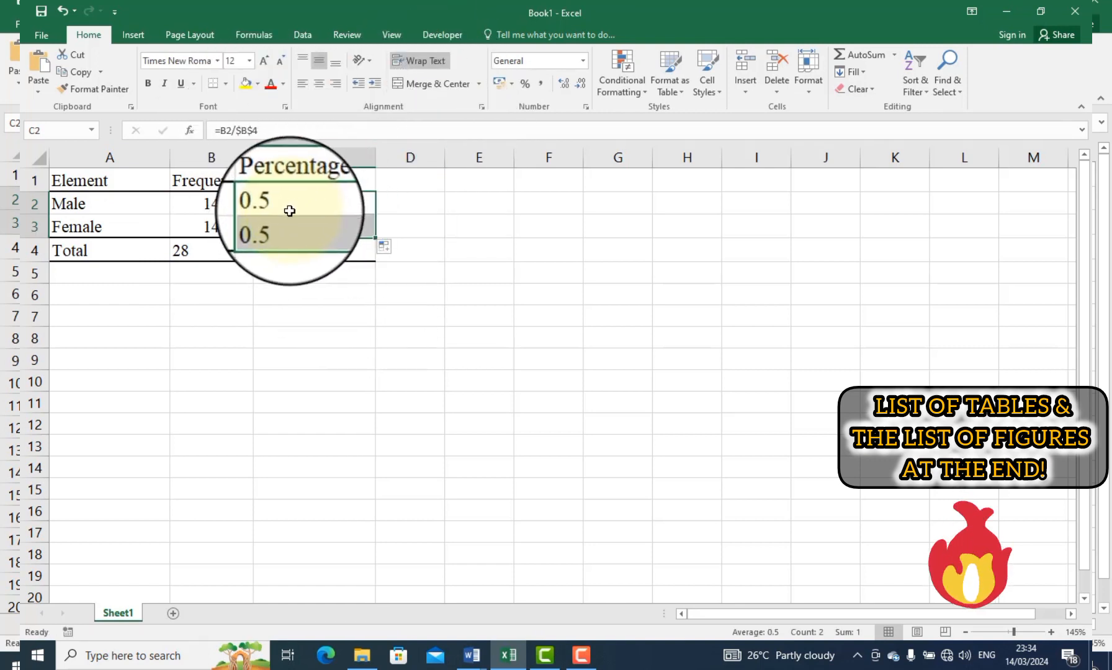
click(525, 84)
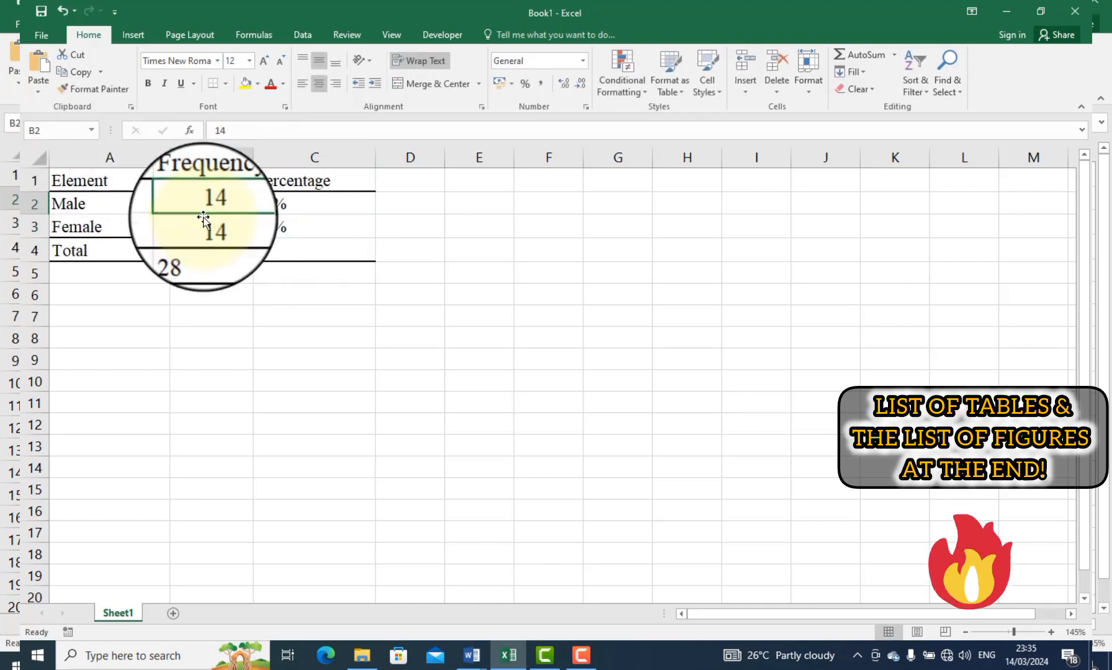
- Change the Male frequency to 12 and the Female frequency to 16
text(12)
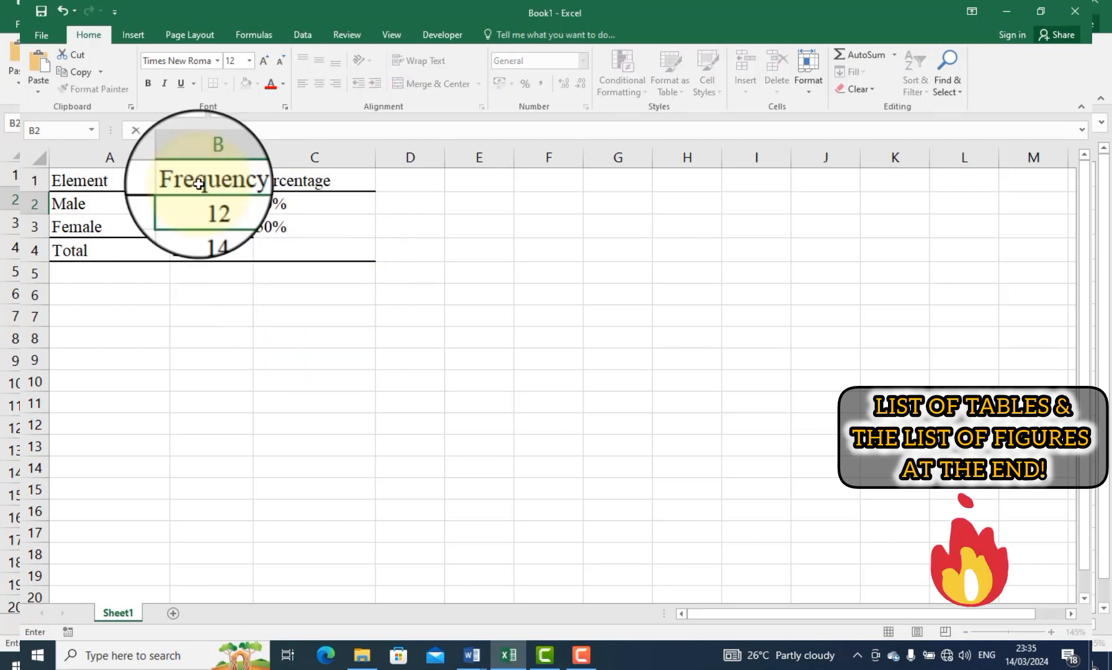
click(213, 227)
text(16)
click(249, 342)
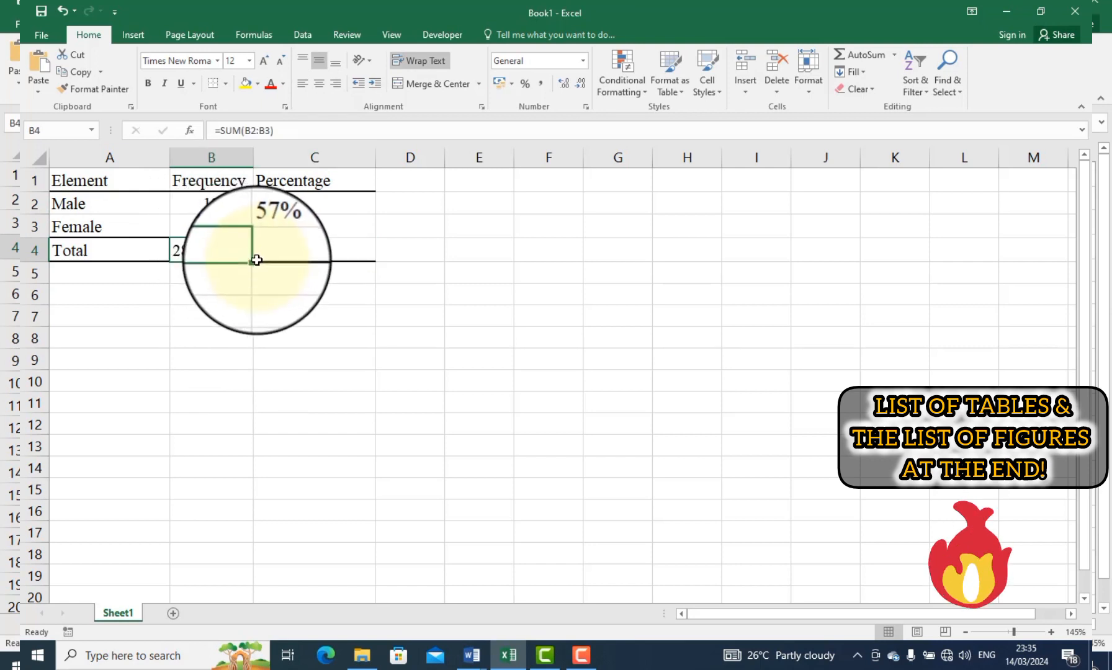
- Extend the frequency total's SUM formula into the Percentage column's Total cell and format that cell as a percentage
drag(346, 258, 345, 257)
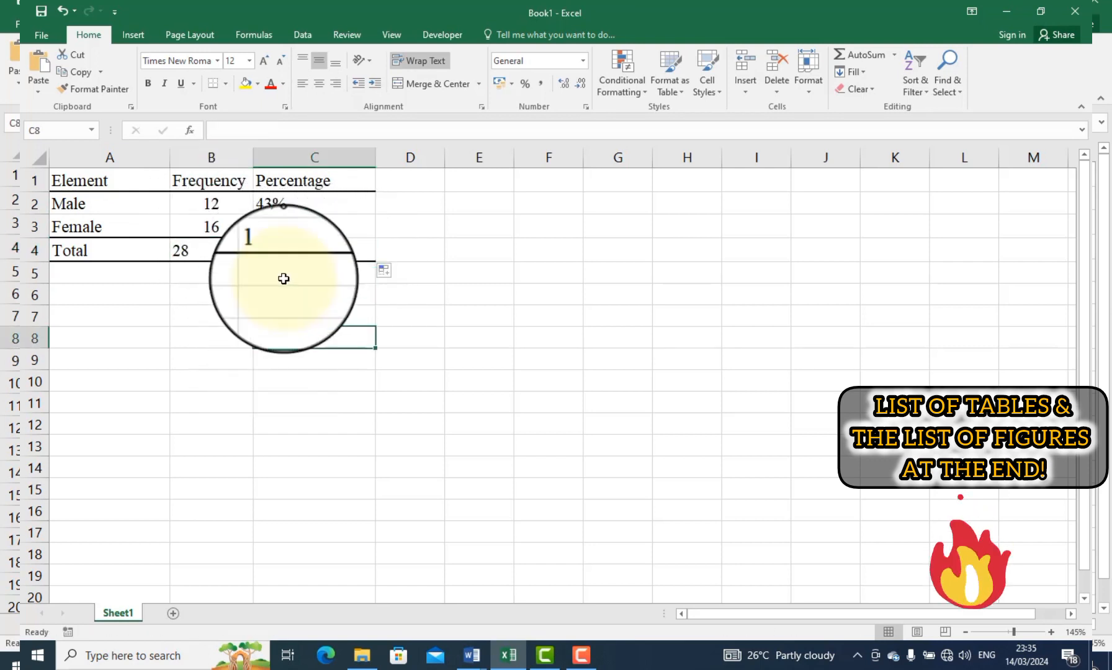
click(290, 250)
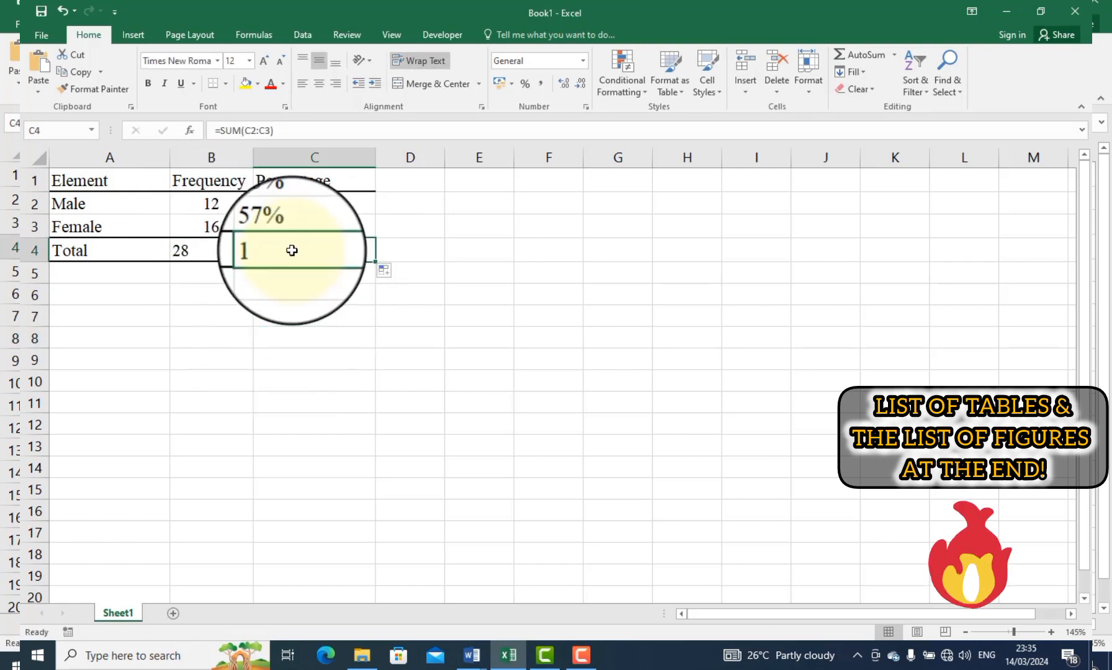
click(525, 86)
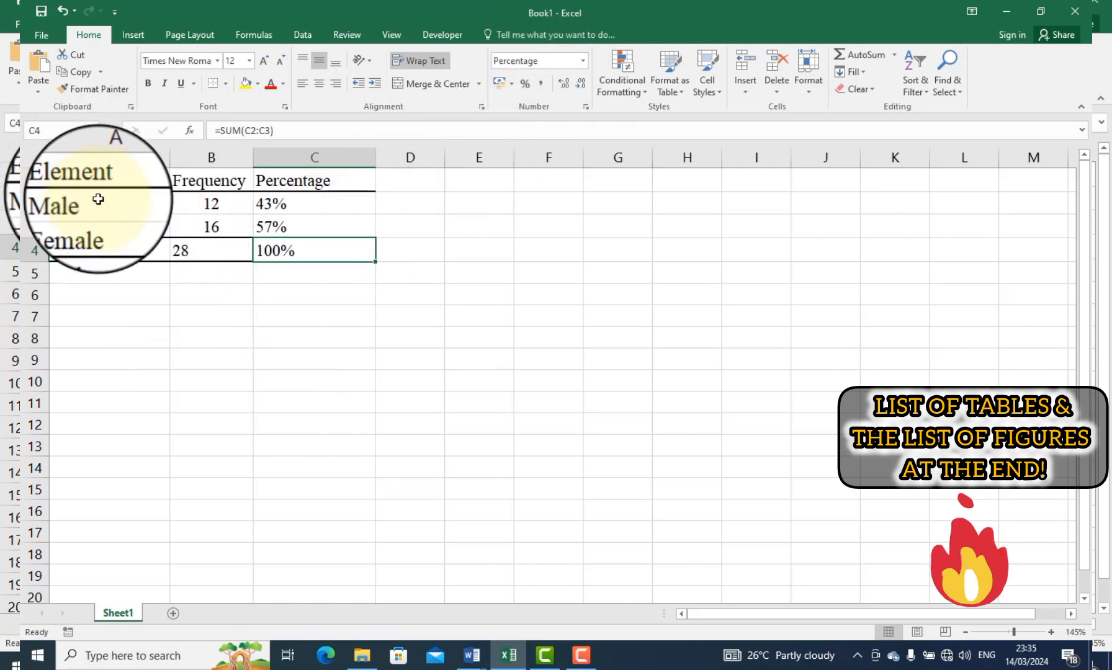
- Copy the Male, Female and Total rows from Excel and paste them over the matching rows of the Word gender table
drag(155, 204, 311, 248)
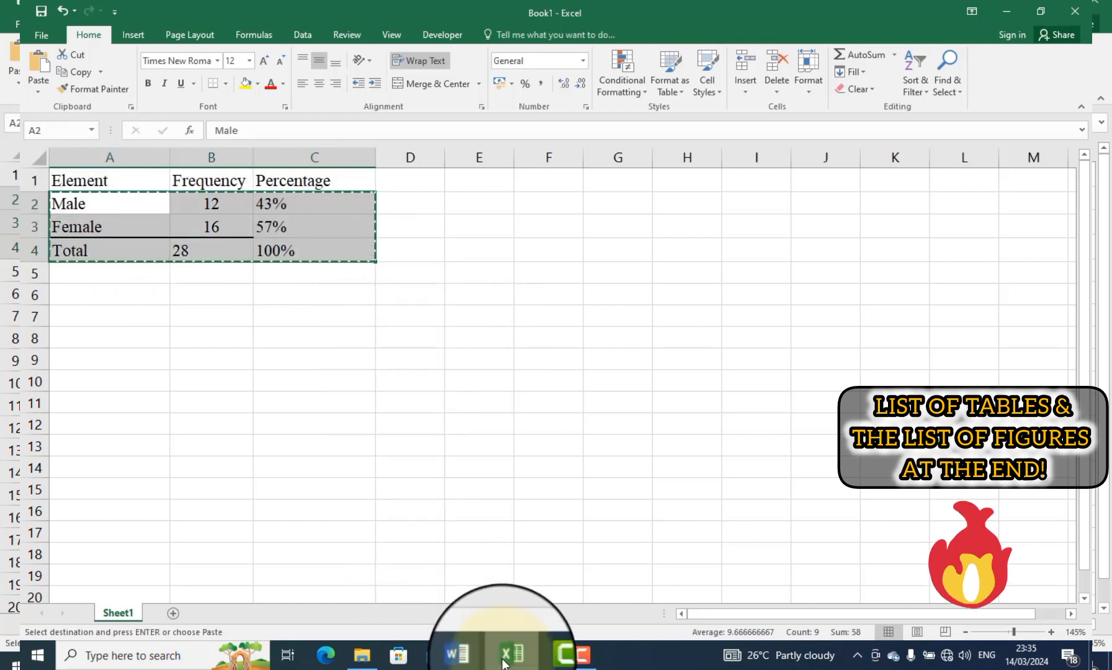
click(472, 656)
click(492, 612)
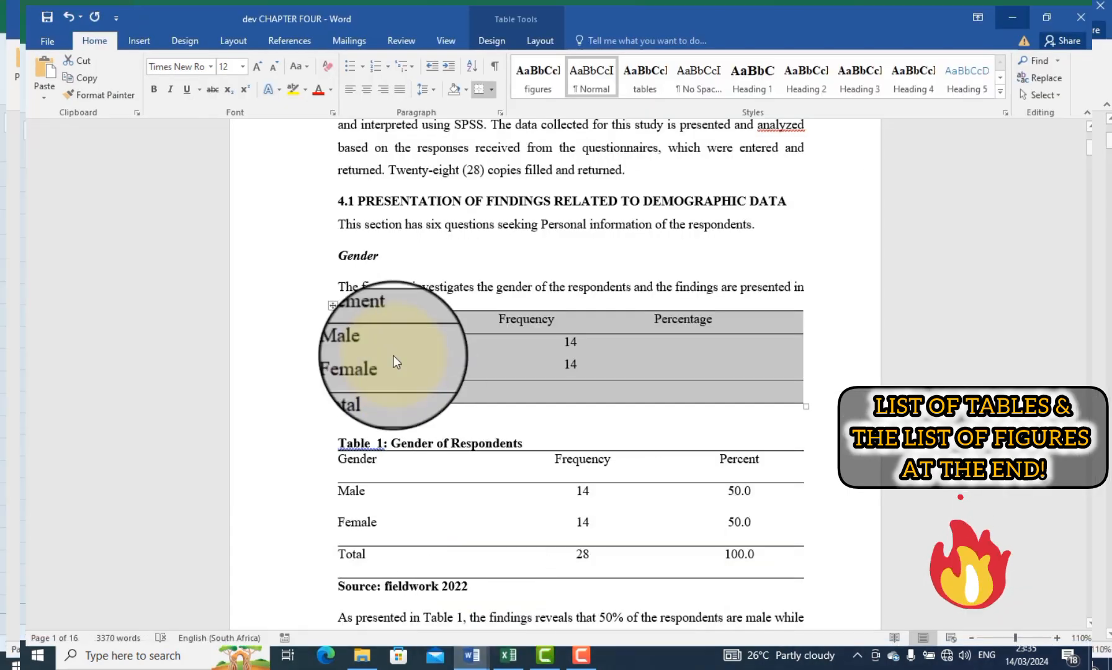
click(366, 347)
drag(385, 340, 745, 384)
text(12	43% 16	57% 28	100%)
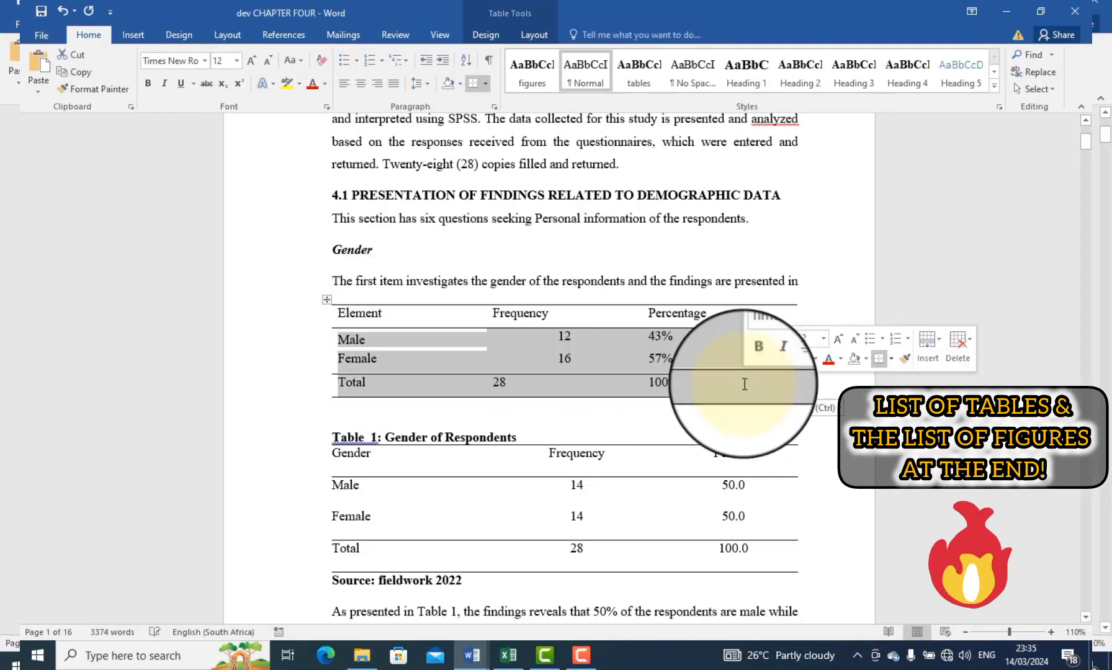
click(683, 360)
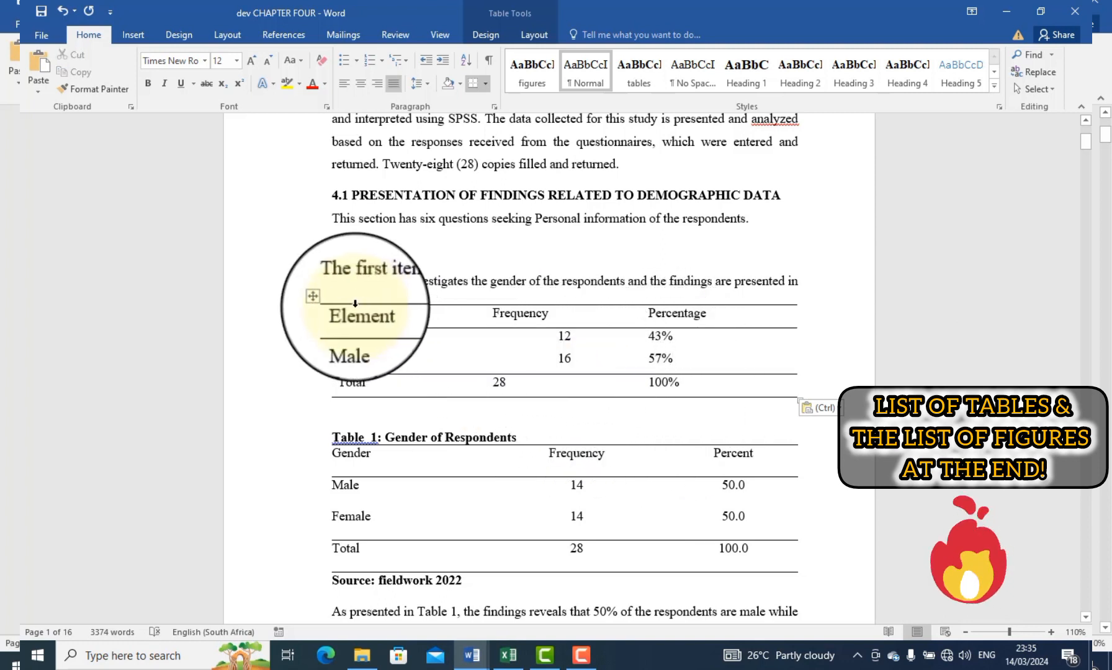
- Resize the new gender table freehand to be narrower and taller, and restore its page width with AutoFit to Window
click(327, 299)
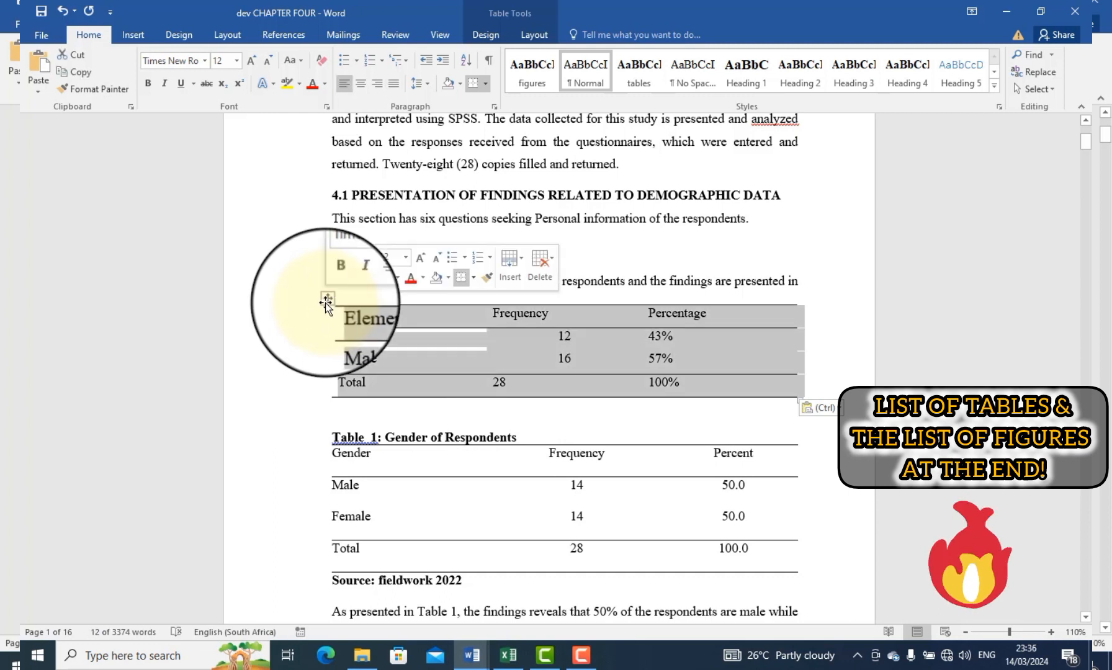
click(571, 358)
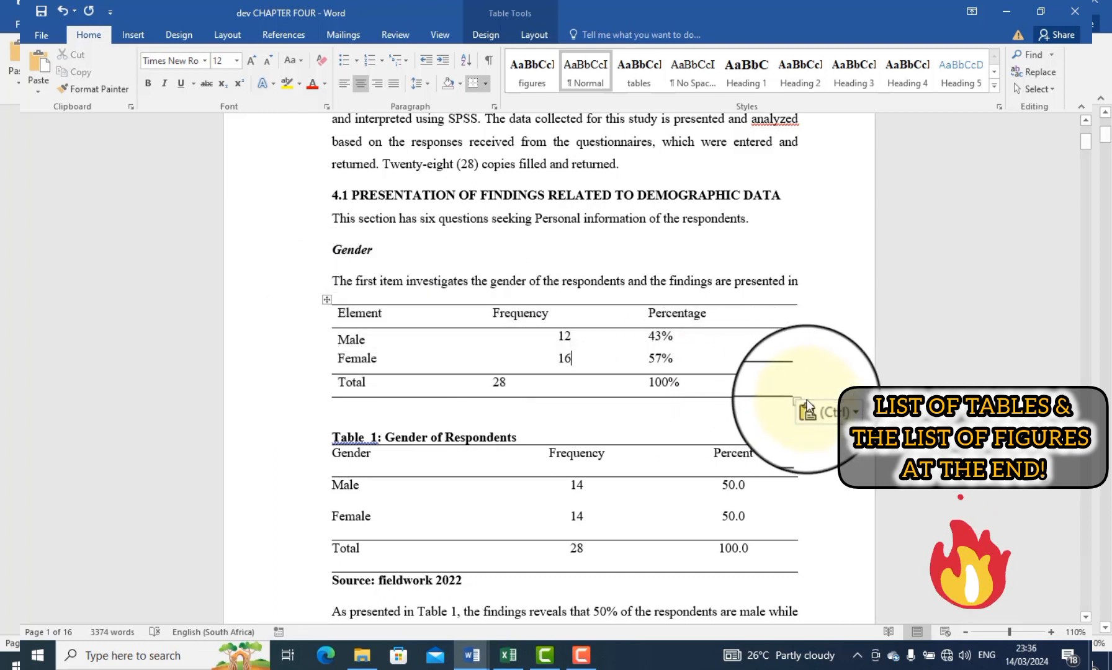
drag(790, 397, 655, 481)
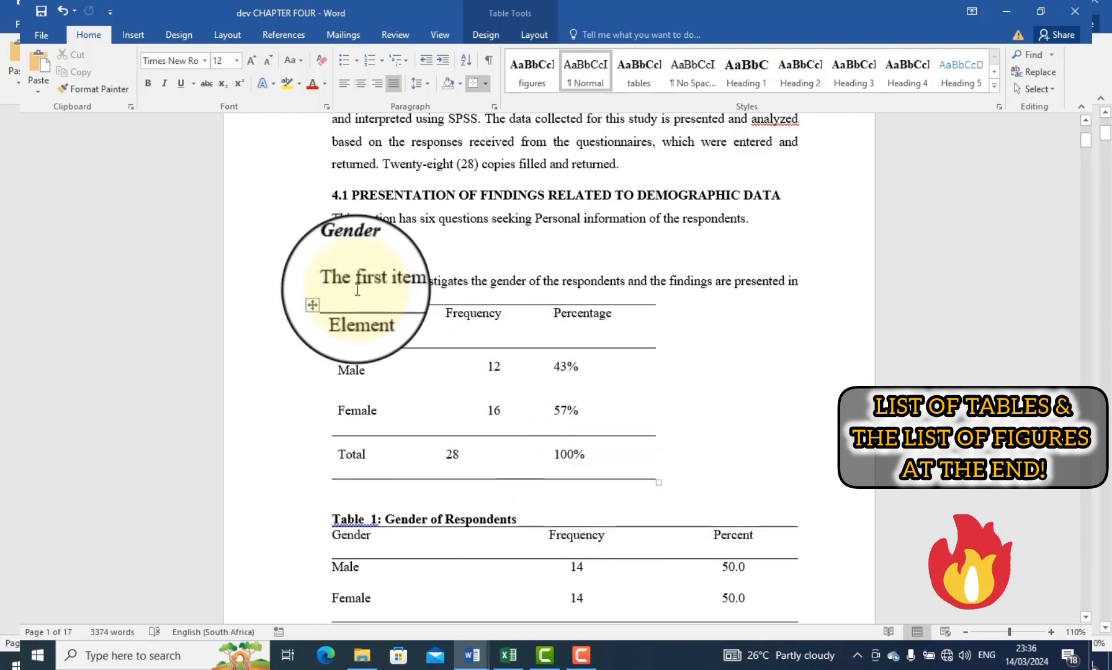
click(327, 300)
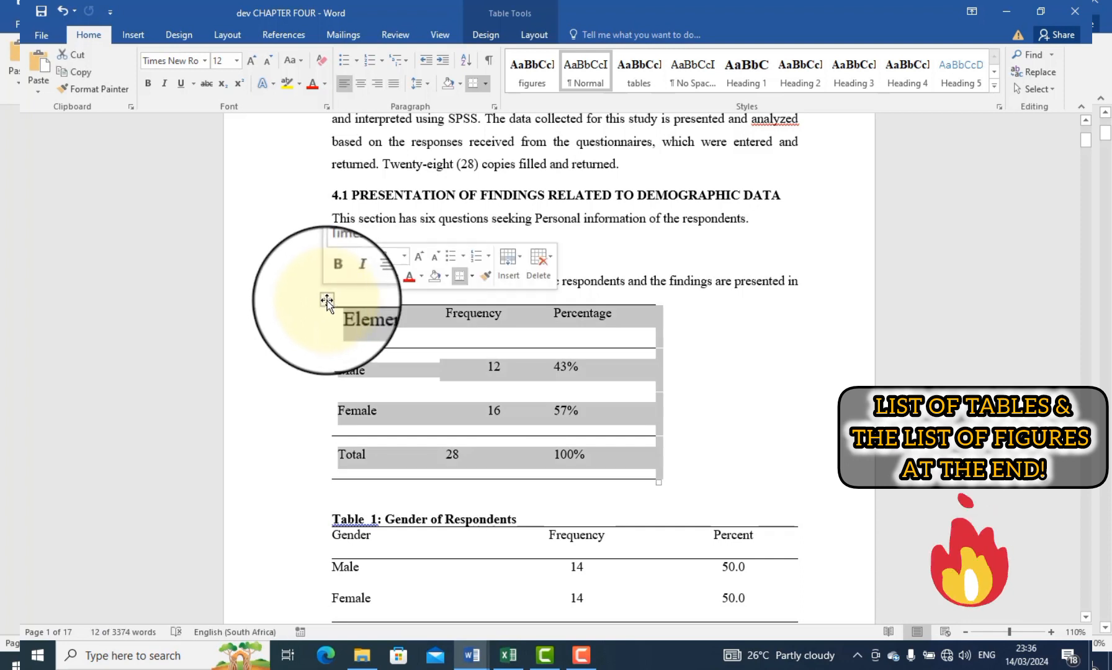
right_click(325, 299)
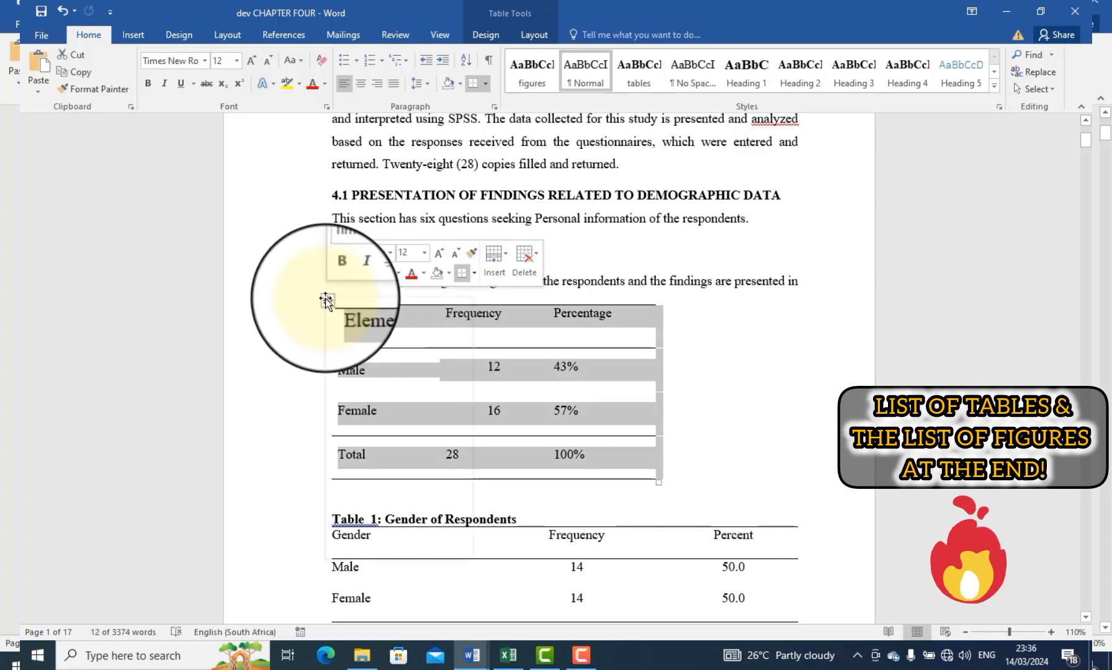
mouse_move(387, 477)
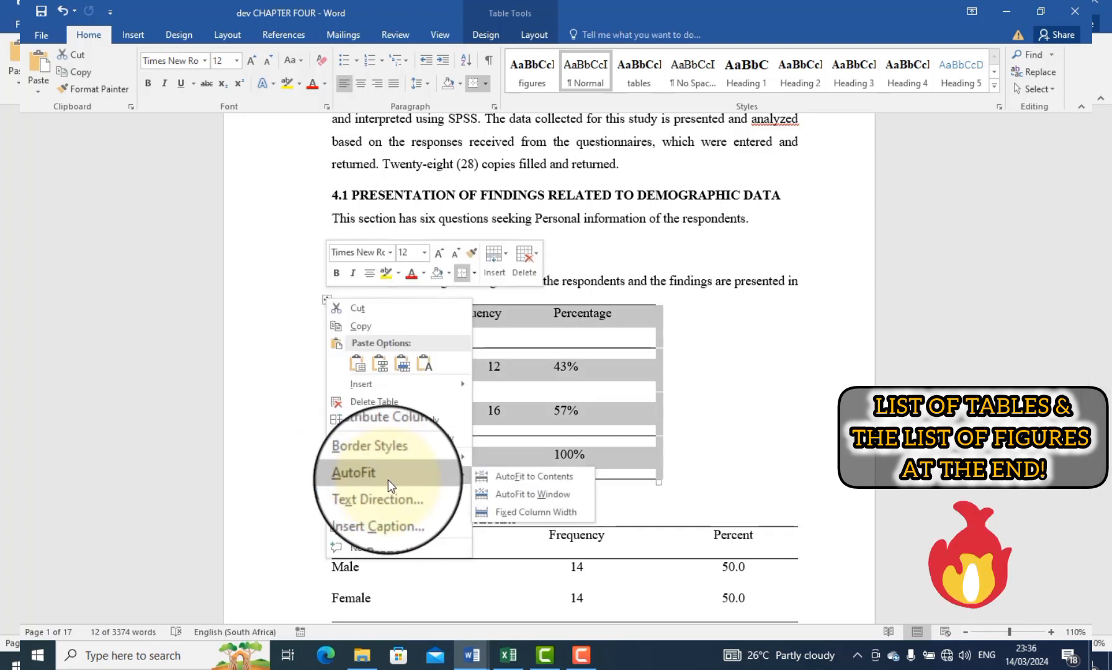
click(538, 494)
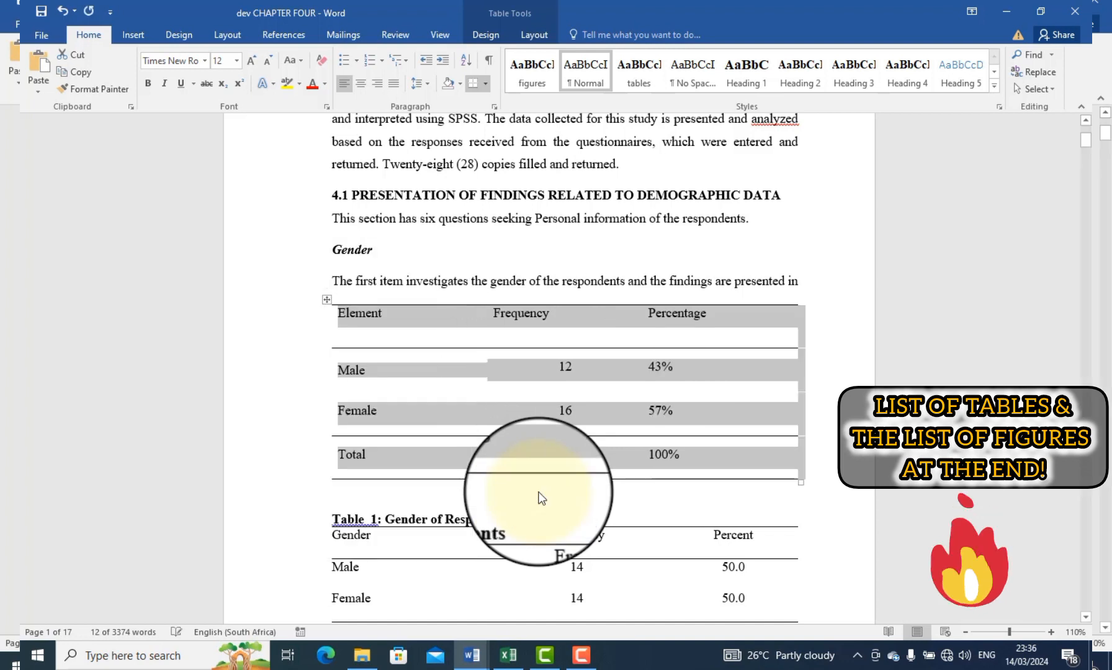
- AutoFit the new gender table to its contents and return it to the window width
right_click(325, 299)
mouse_move(403, 476)
click(548, 481)
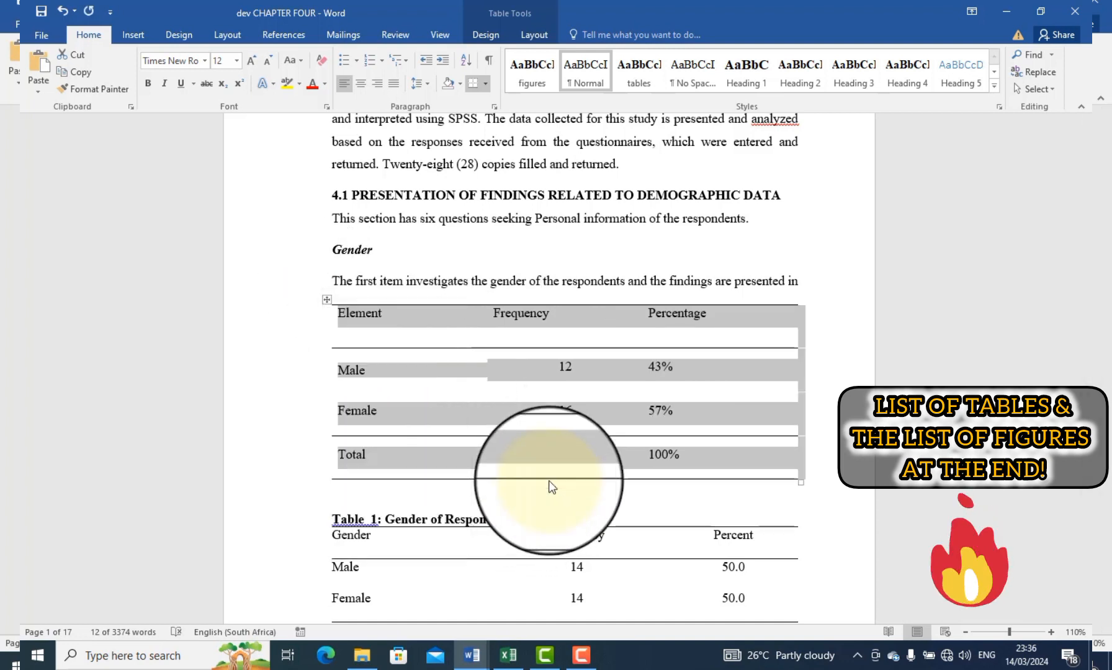
right_click(329, 299)
mouse_move(407, 475)
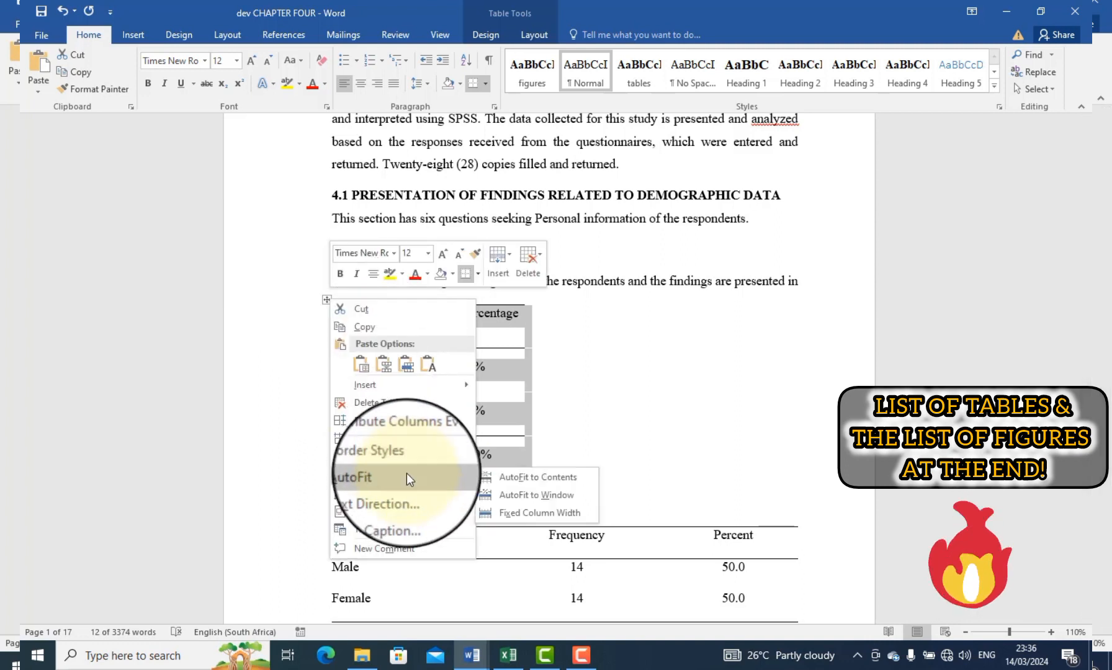
click(544, 491)
- Shrink the new gender table's height back to compact rows and apply AutoFit to Contents
drag(799, 483, 801, 373)
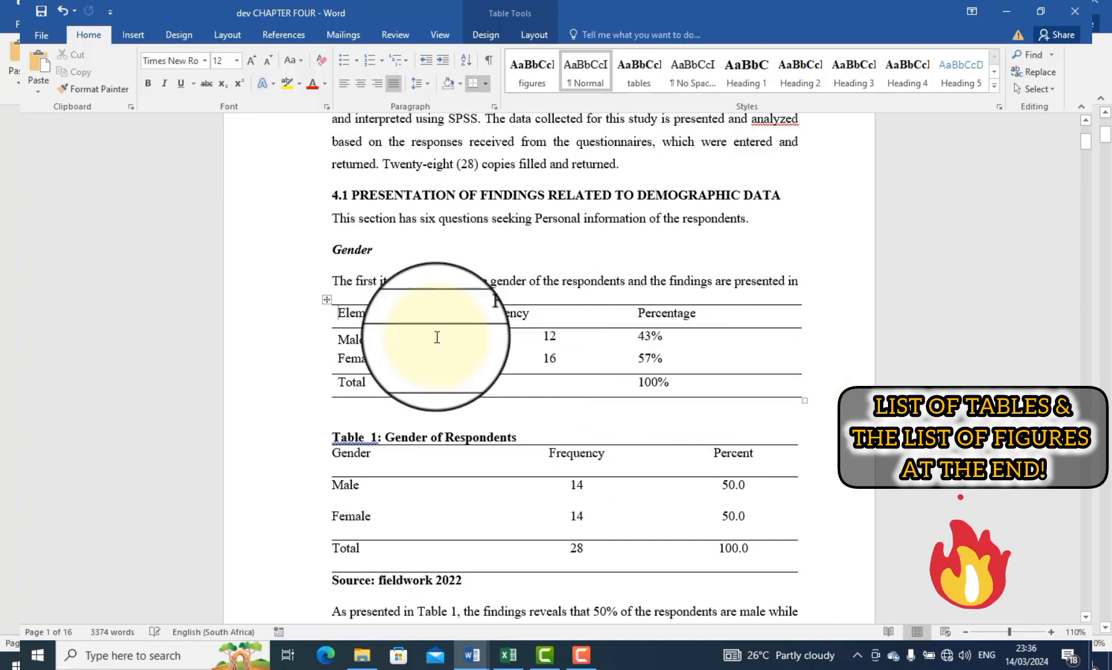
right_click(327, 301)
mouse_move(425, 475)
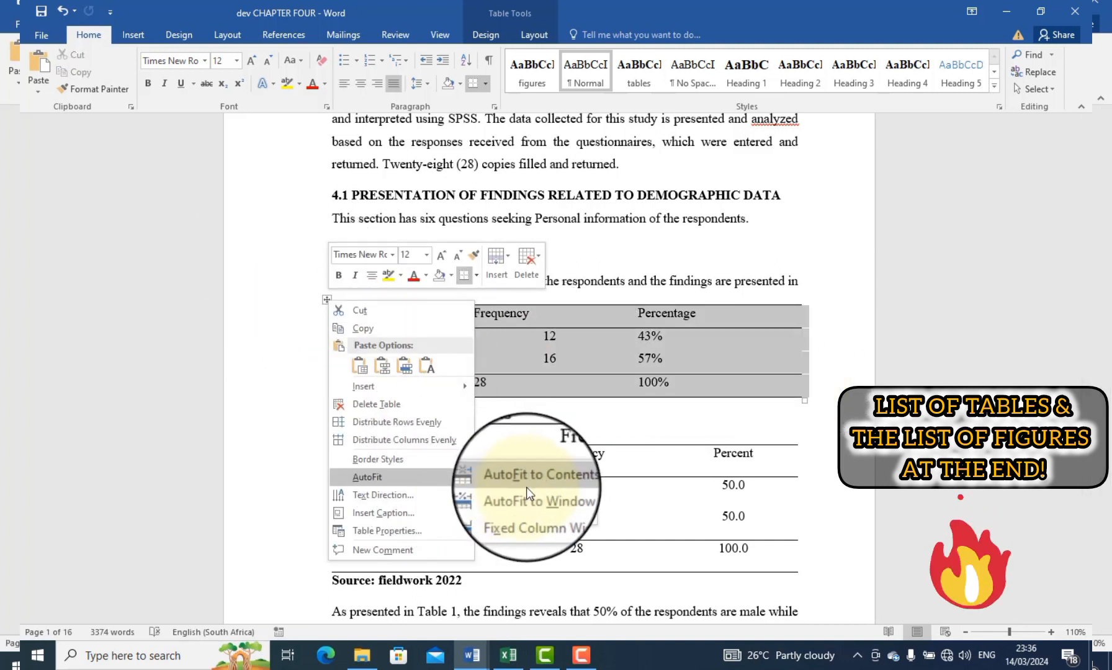
click(537, 479)
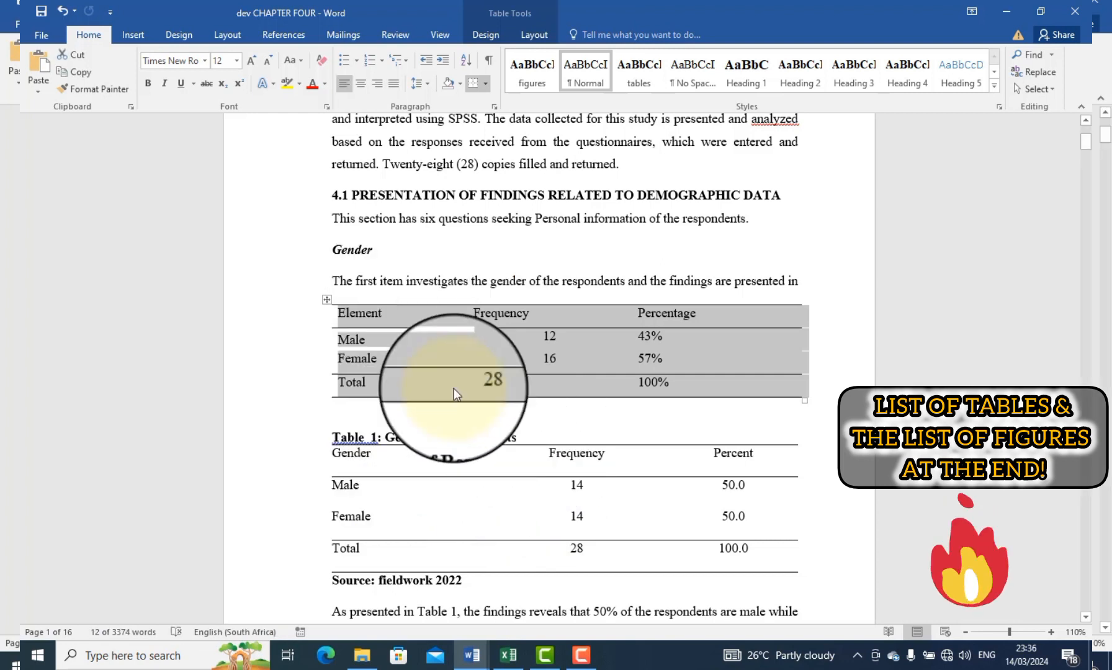
- Set the new gender table to fixed column width and centre its Frequency and Percentage columns
right_click(327, 300)
mouse_move(474, 475)
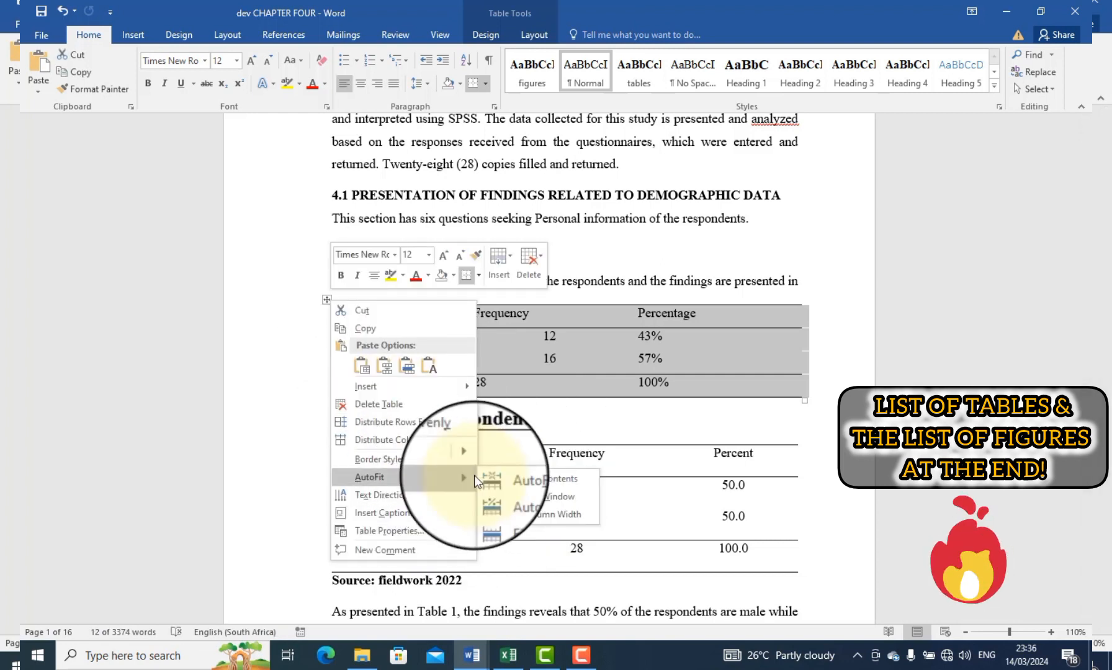
click(527, 511)
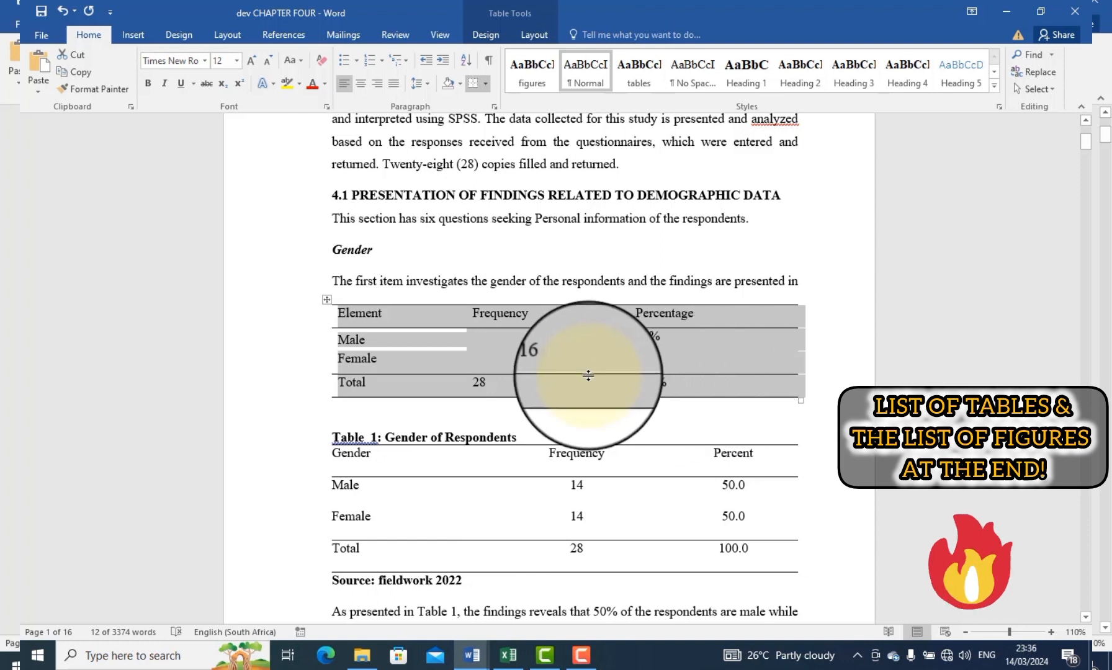
click(544, 310)
drag(542, 304, 653, 387)
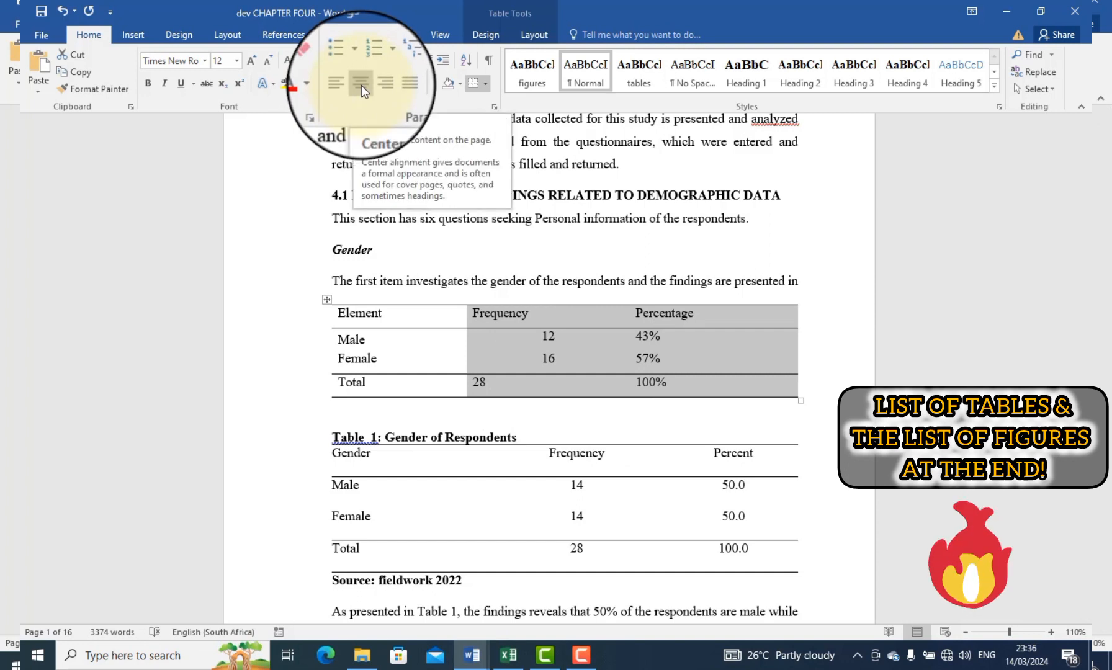
click(361, 85)
click(372, 359)
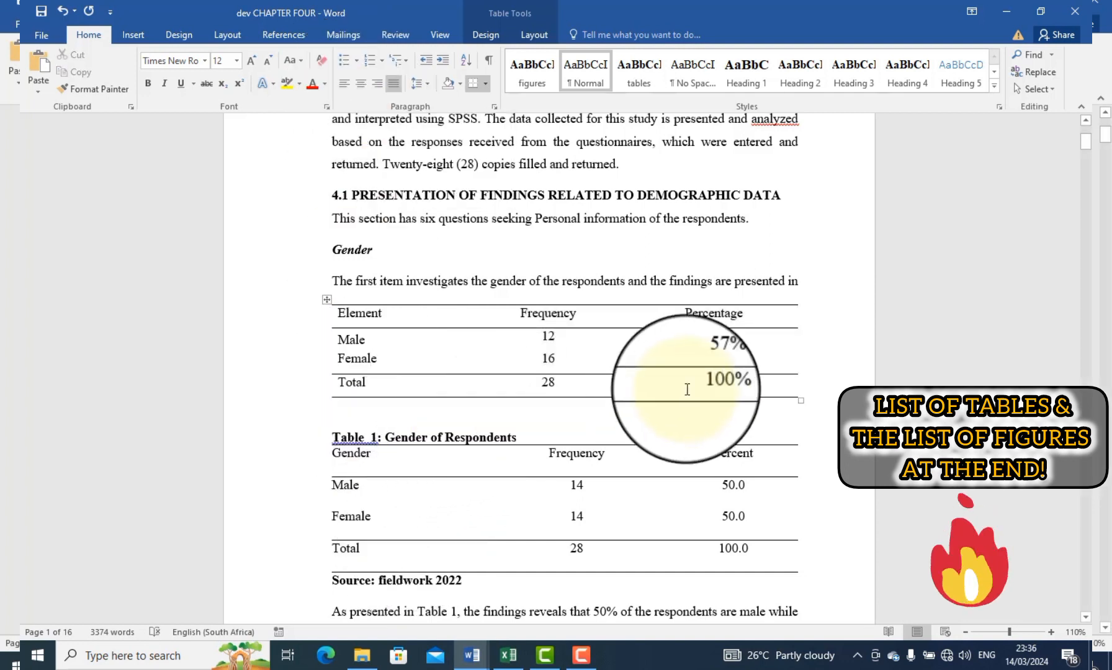
- Compare the new gender table with Table 1 and delete the new table from above the Table 1 caption
scroll(685, 382, down, 4)
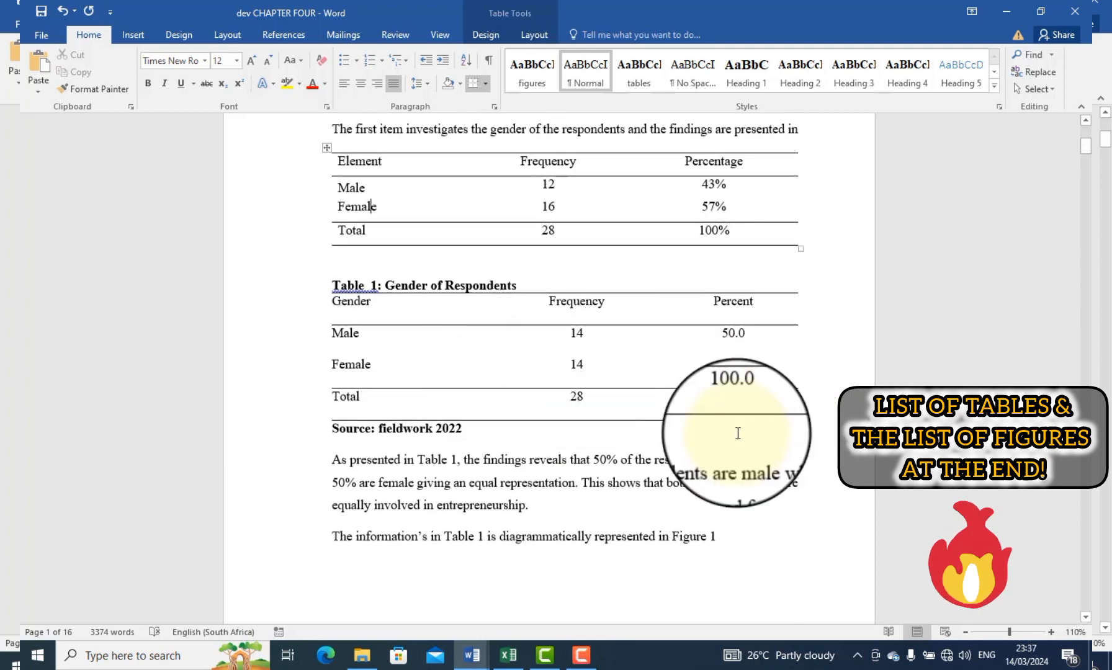
click(571, 333)
scroll(869, 293, up, 2)
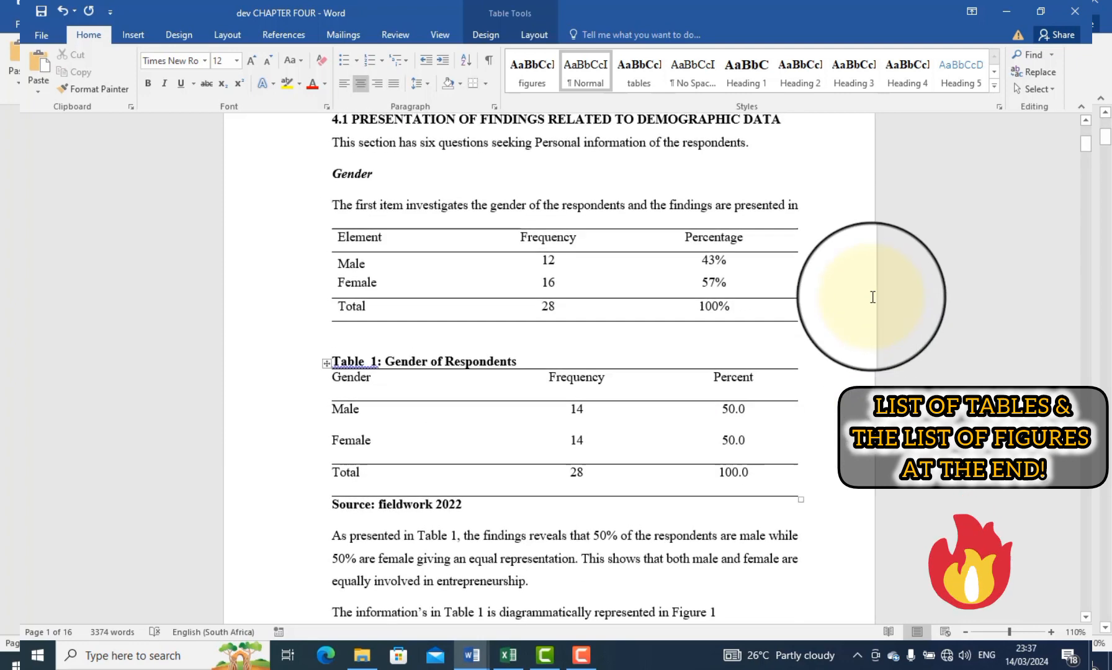
click(737, 278)
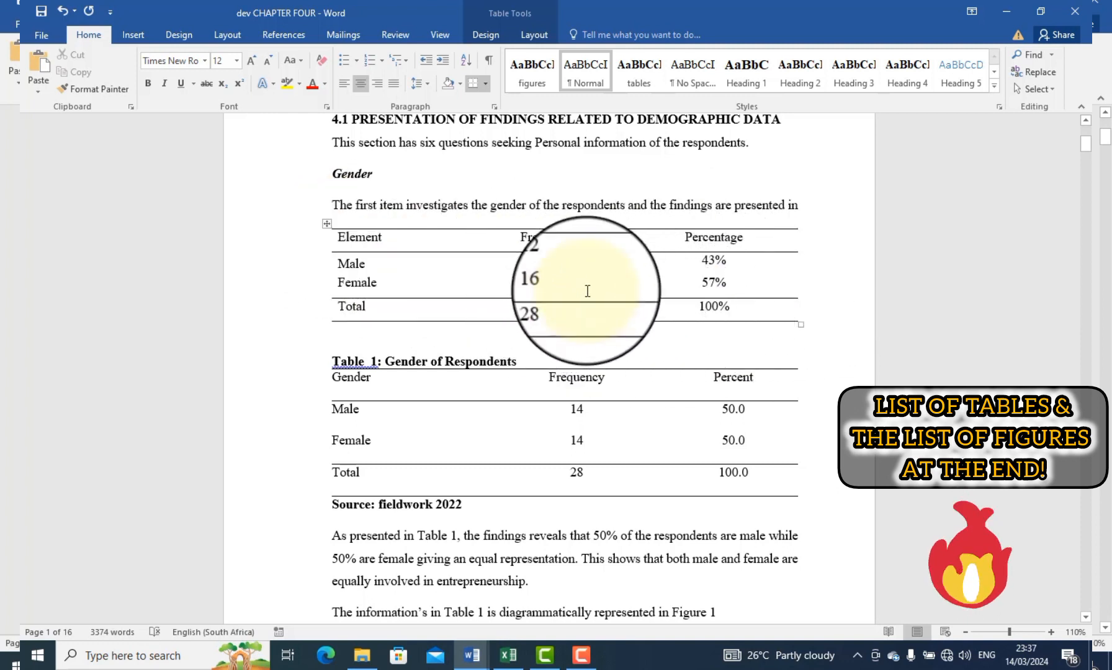
scroll(584, 326, down, 2)
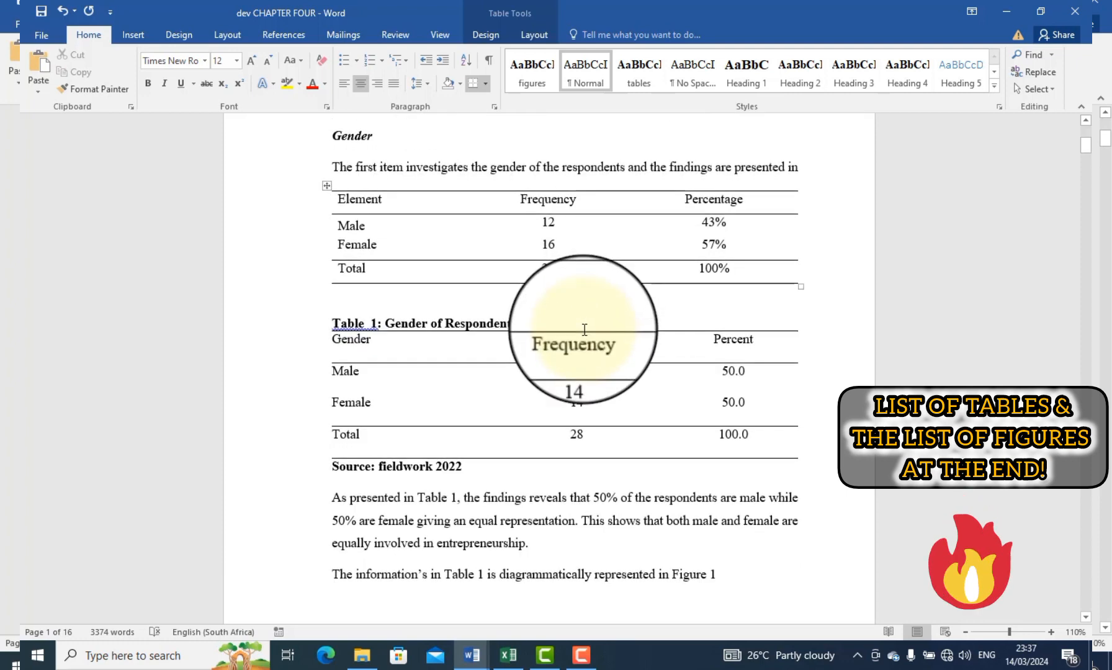
scroll(490, 301, up, 3)
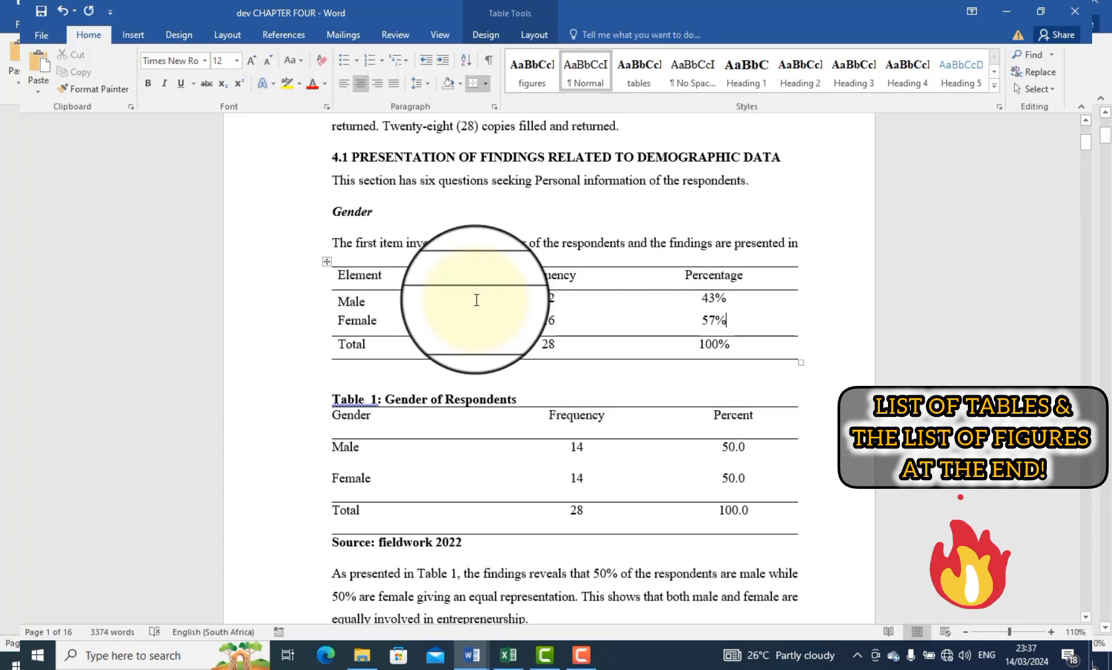
click(326, 262)
right_click(326, 261)
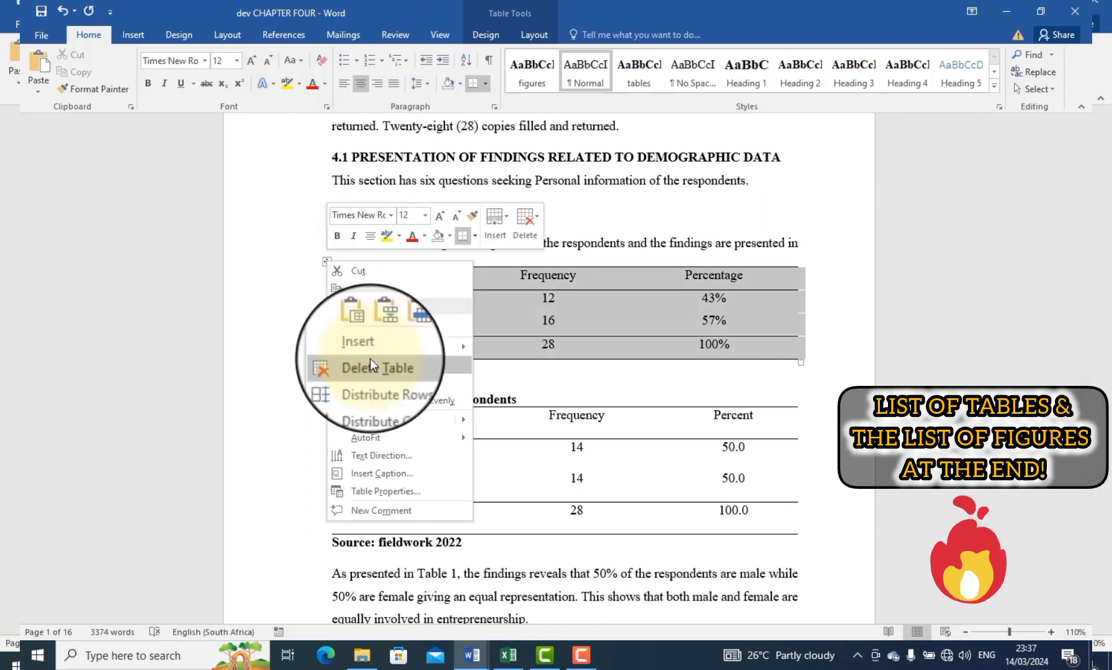
mouse_move(395, 338)
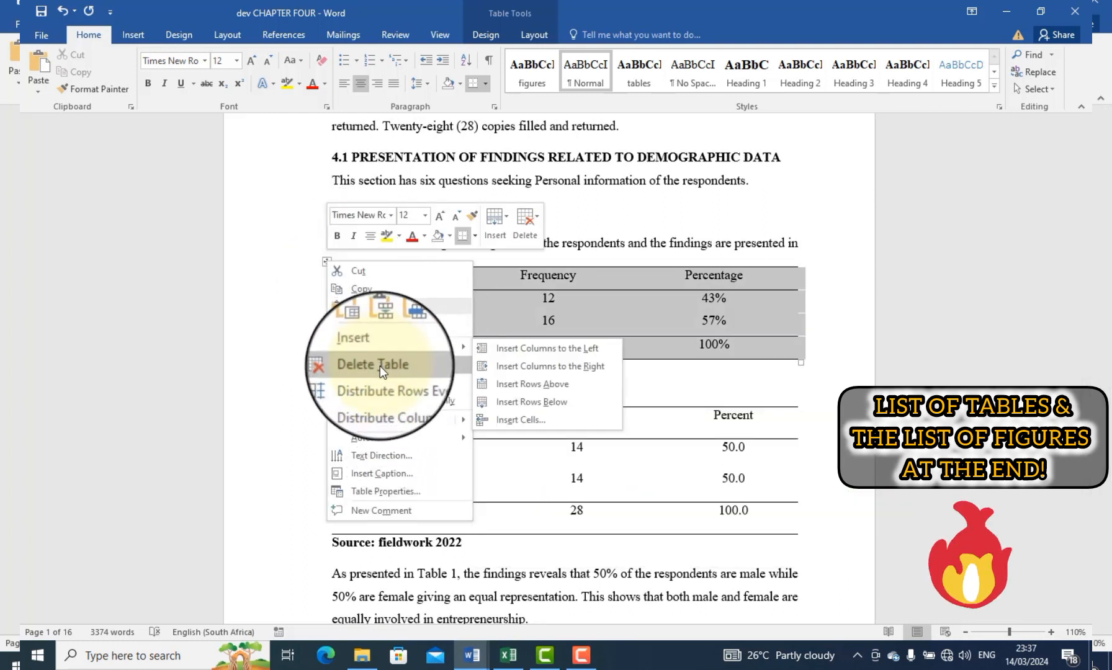
click(380, 366)
key(Delete)
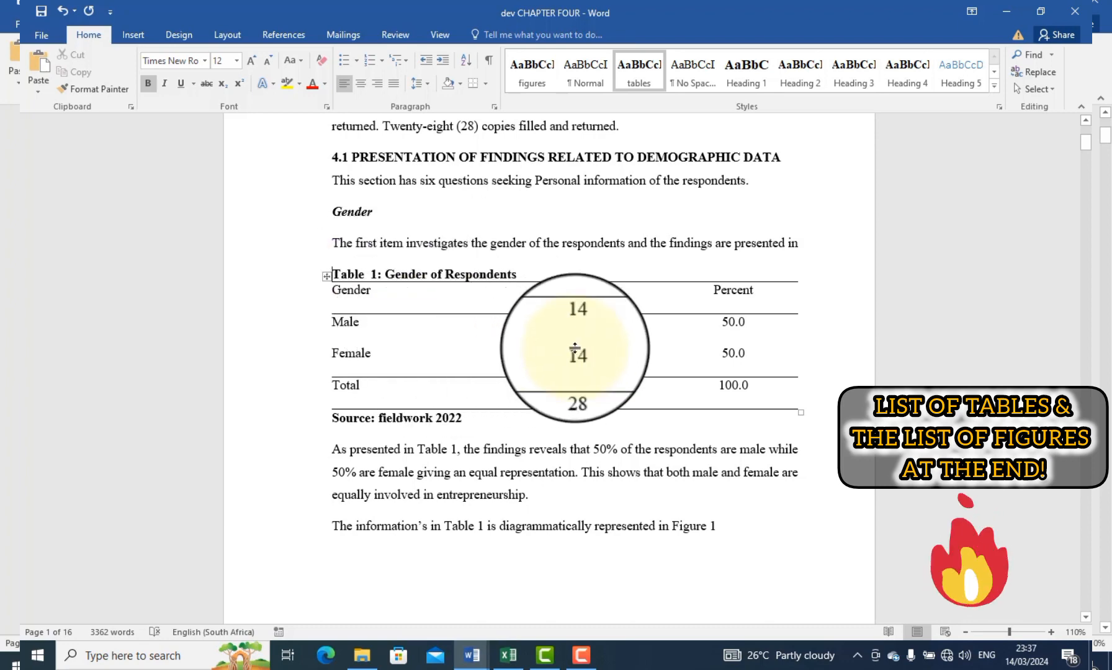
- Examine the source line and the interpretation paragraph beneath Table 1
scroll(373, 410, down, 3)
drag(464, 312, 335, 301)
click(357, 301)
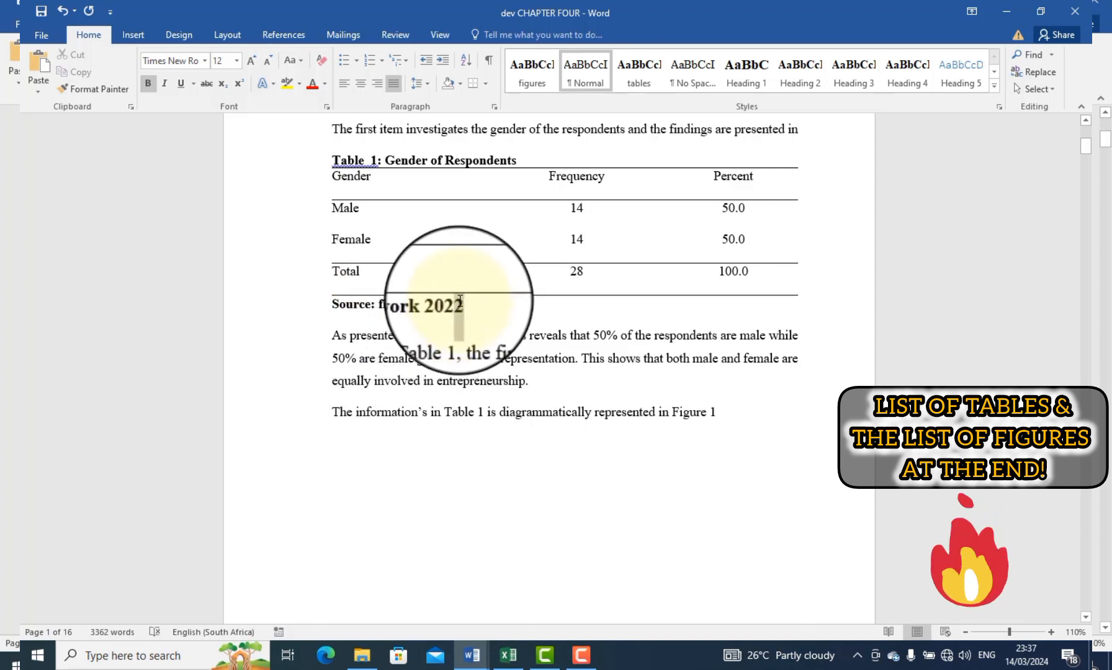
click(454, 375)
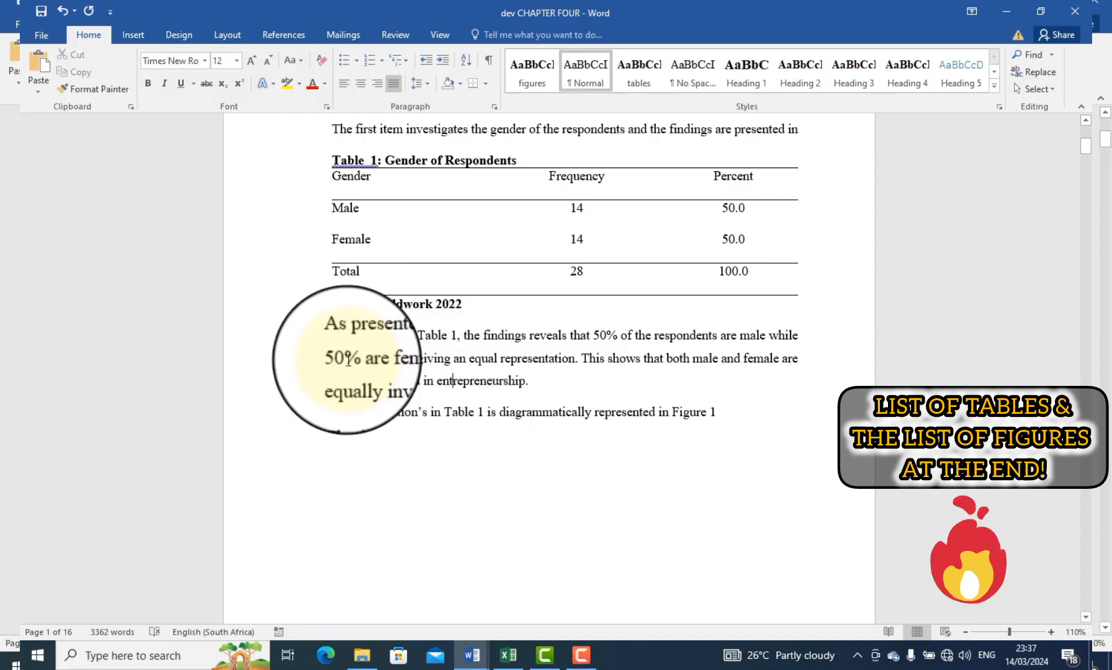
scroll(358, 394, up, 3)
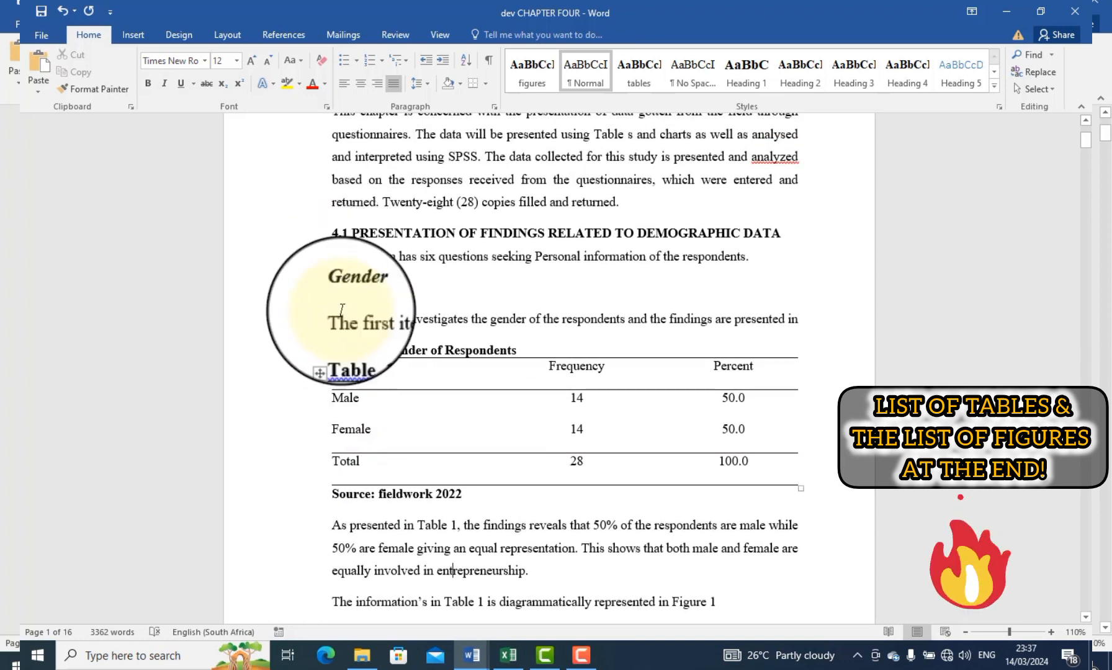
scroll(353, 436, down, 1)
scroll(353, 436, down, 2)
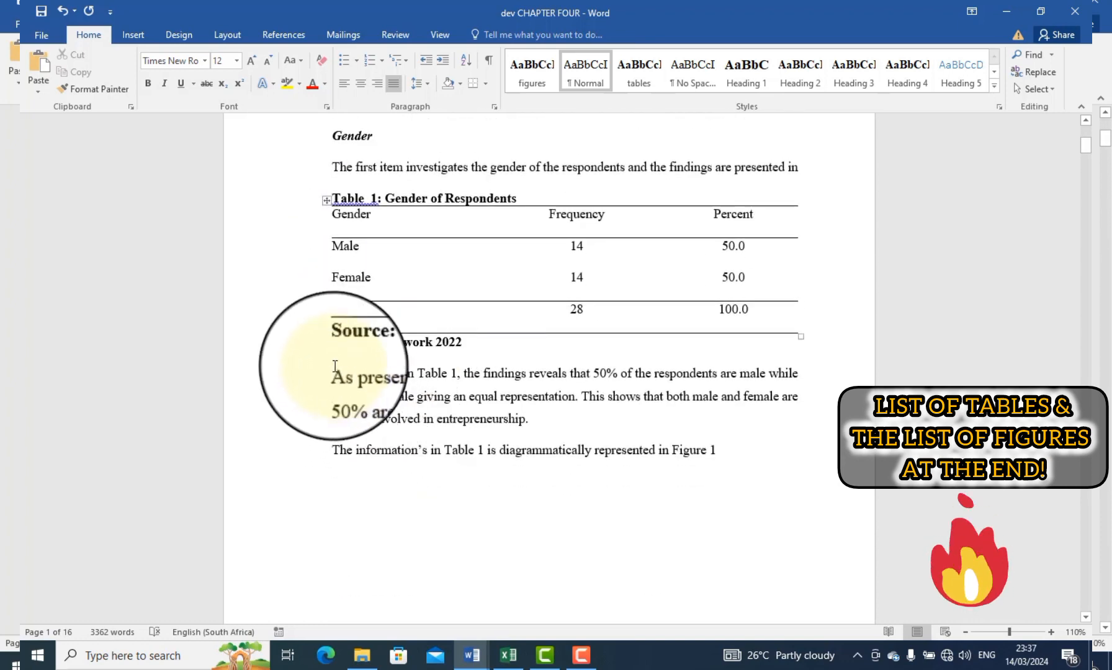
drag(335, 367, 524, 421)
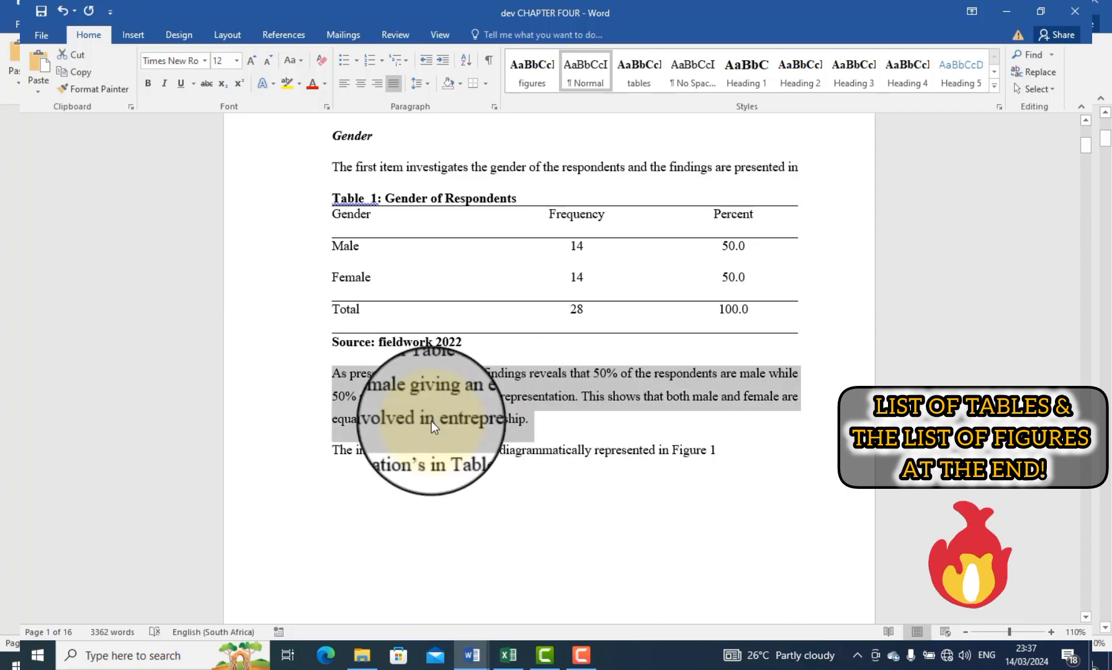
drag(332, 373, 462, 371)
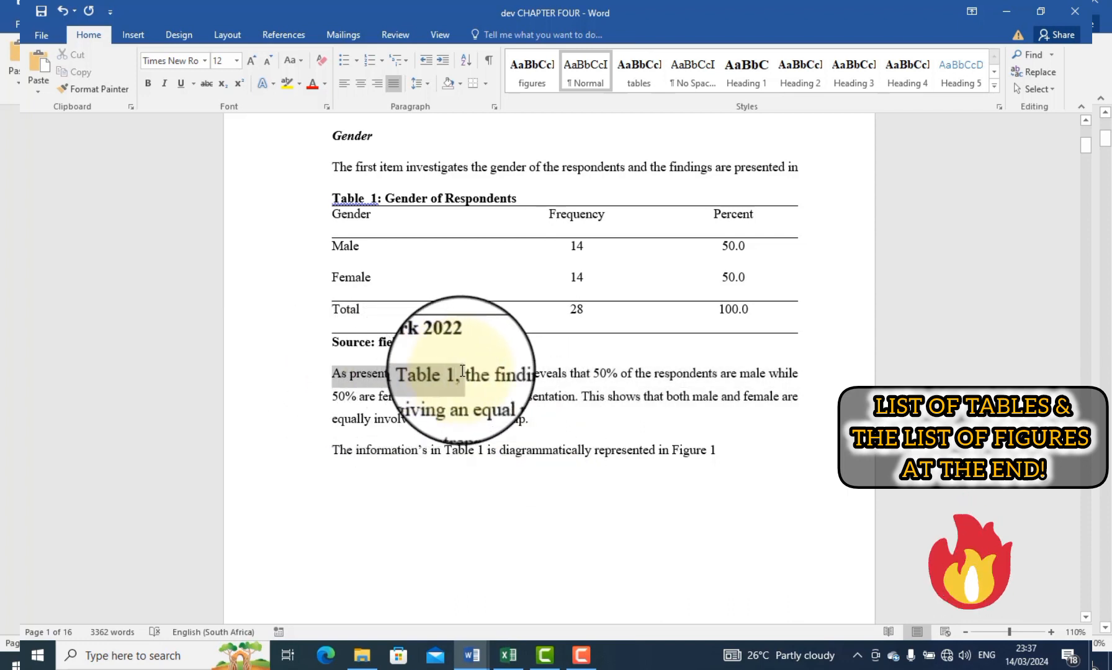
click(342, 373)
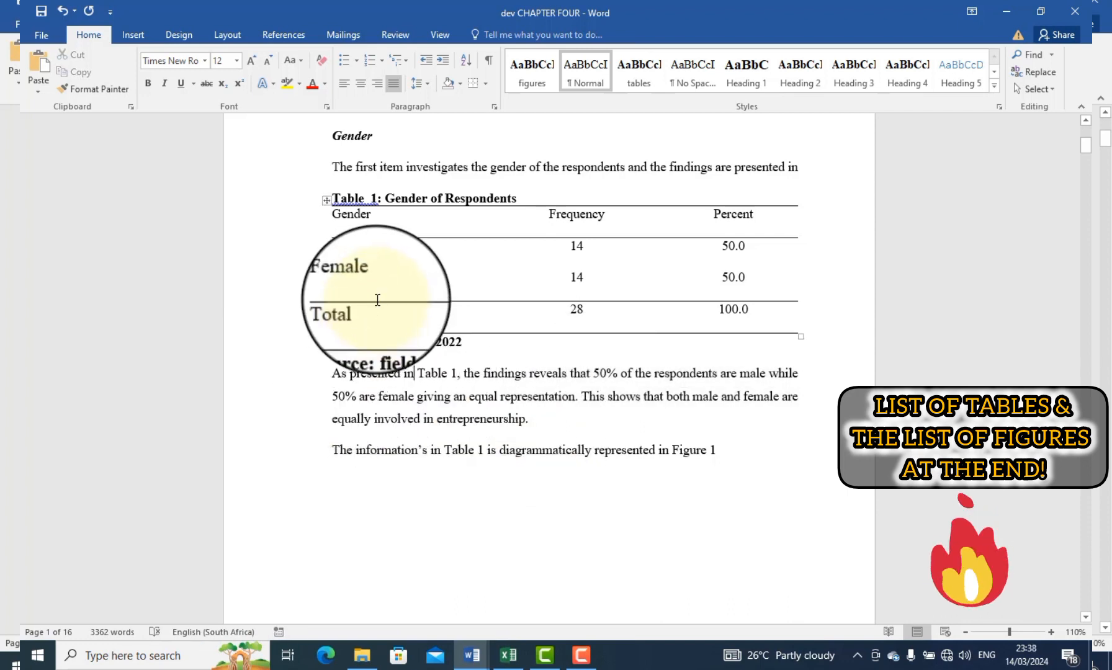
- Check the Table 1 caption against its mention at the start of the interpretation paragraph
scroll(314, 389, up, 5)
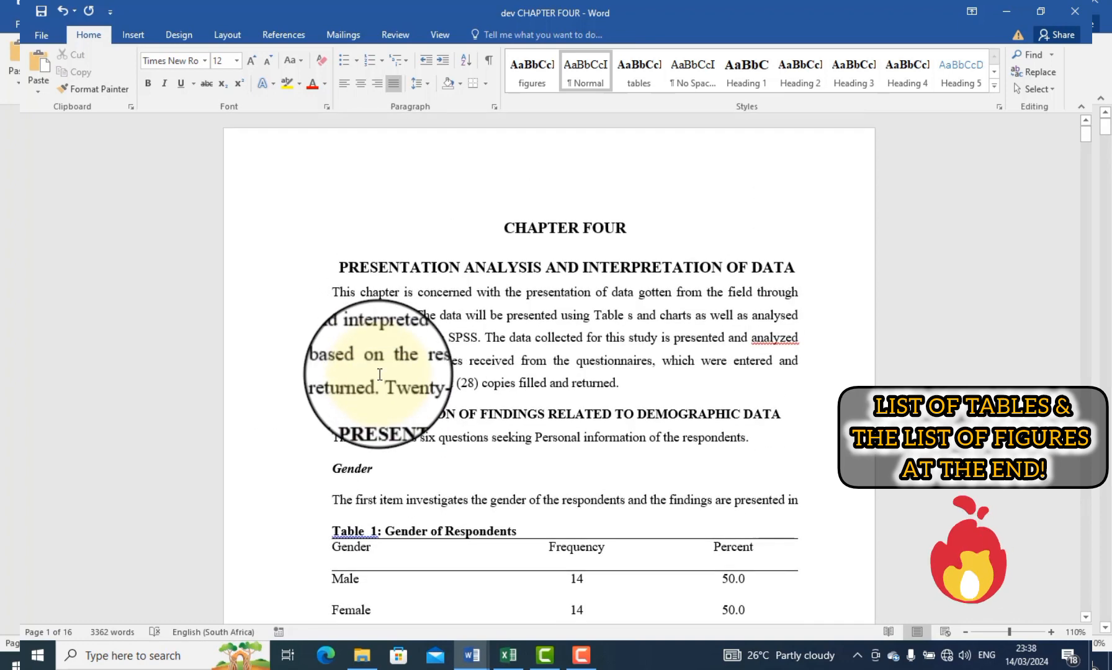
scroll(360, 373, down, 6)
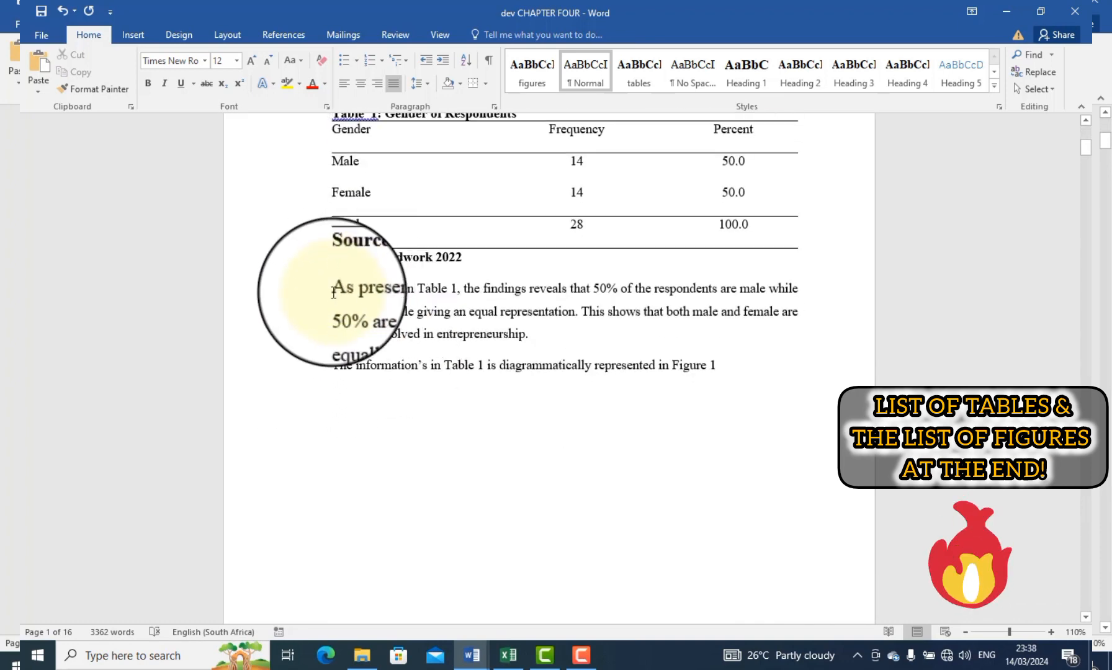
scroll(429, 310, up, 3)
click(372, 273)
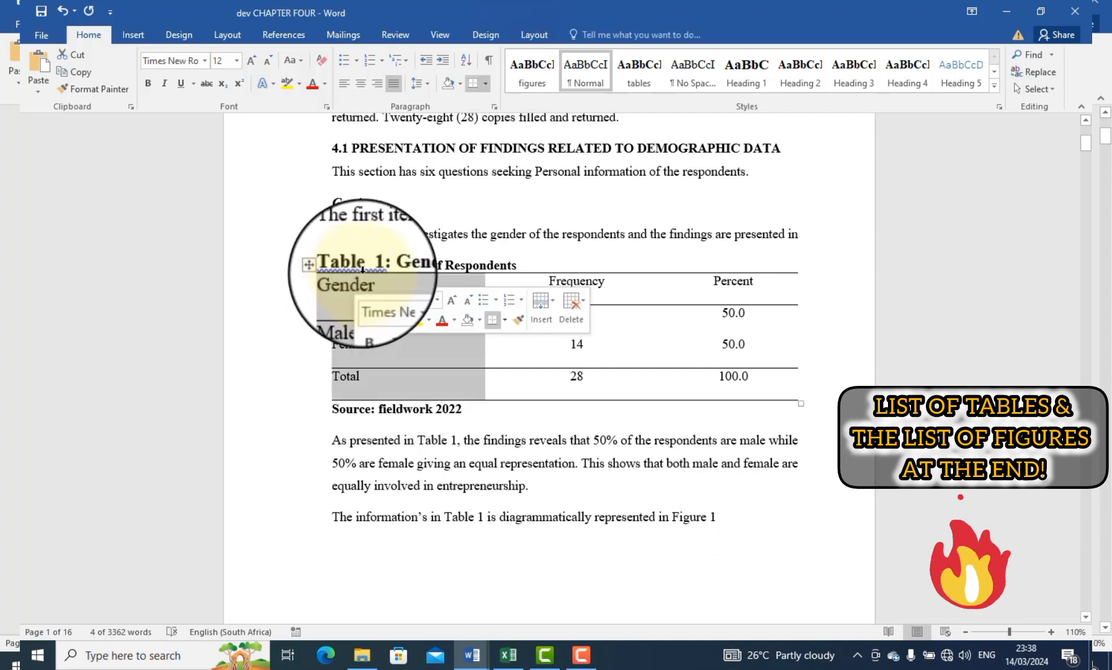
click(368, 259)
scroll(397, 273, down, 4)
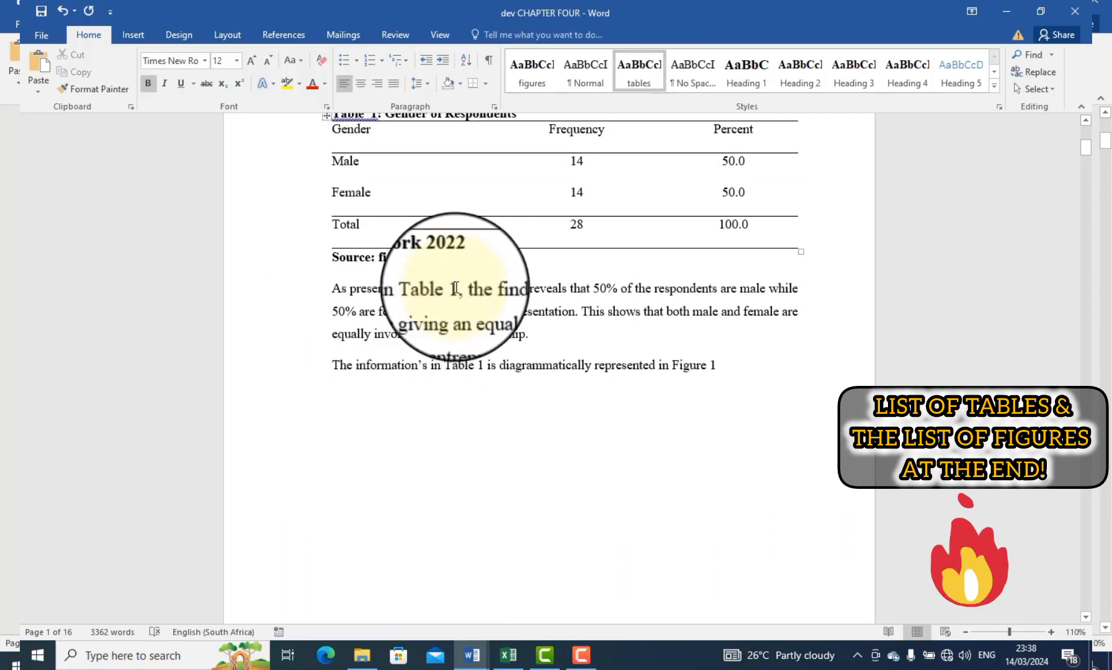
click(428, 288)
click(434, 287)
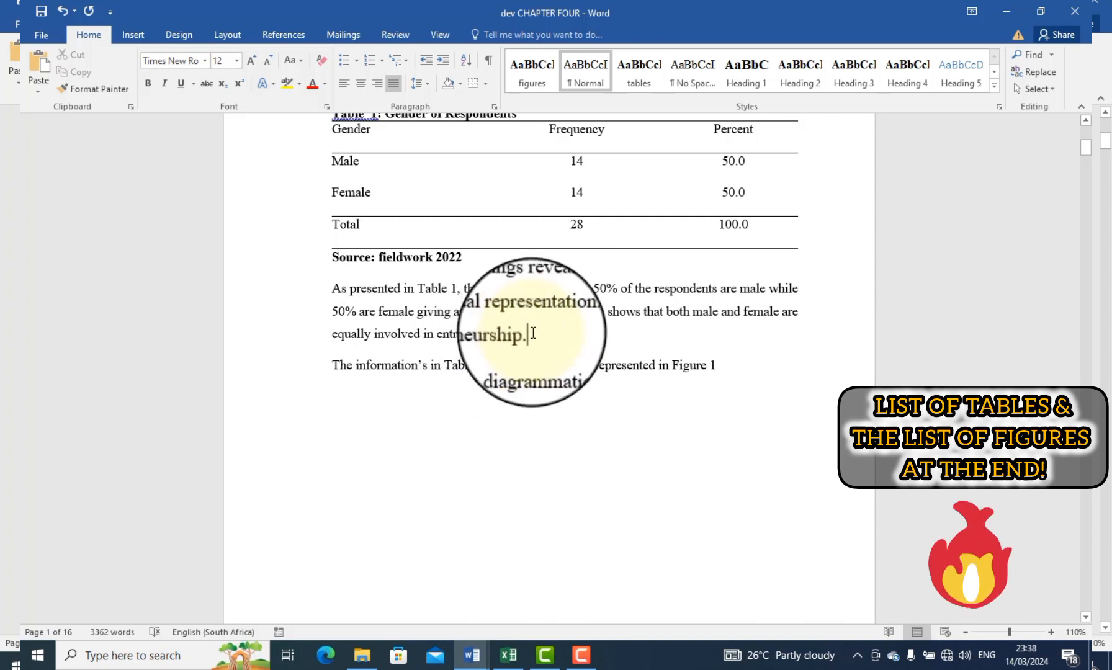
- Review how the gender section runs from Table 1 and its interpretation to the pie chart captioned Figure 1
scroll(531, 322, up, 7)
scroll(528, 316, down, 6)
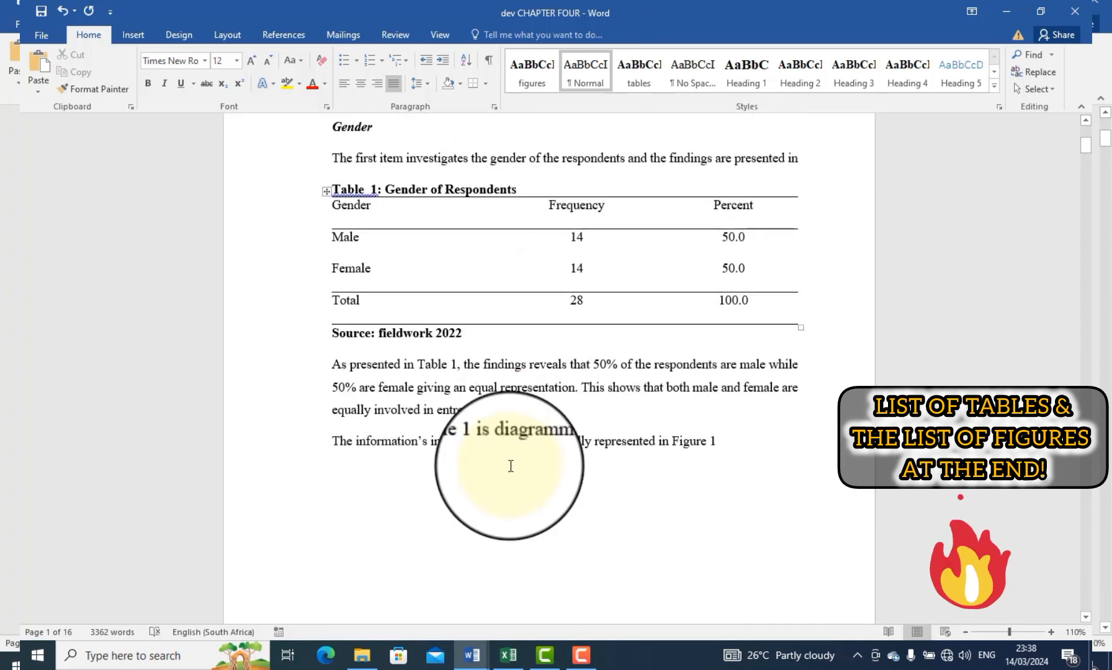
scroll(511, 466, down, 5)
scroll(497, 471, up, 4)
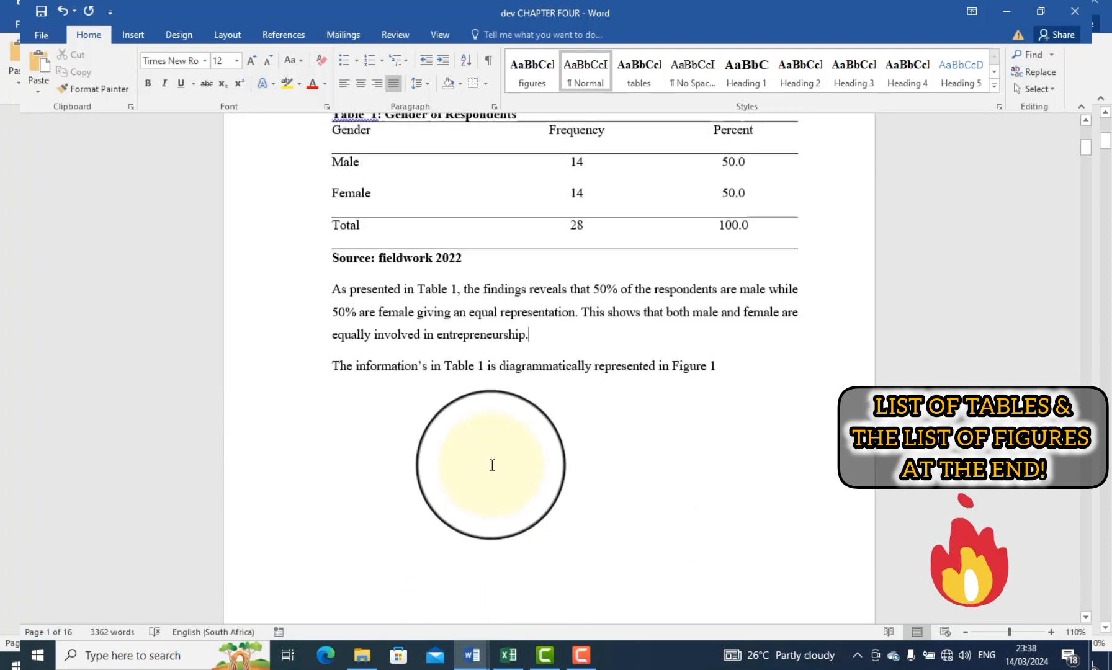
scroll(478, 397, up, 1)
scroll(481, 369, down, 6)
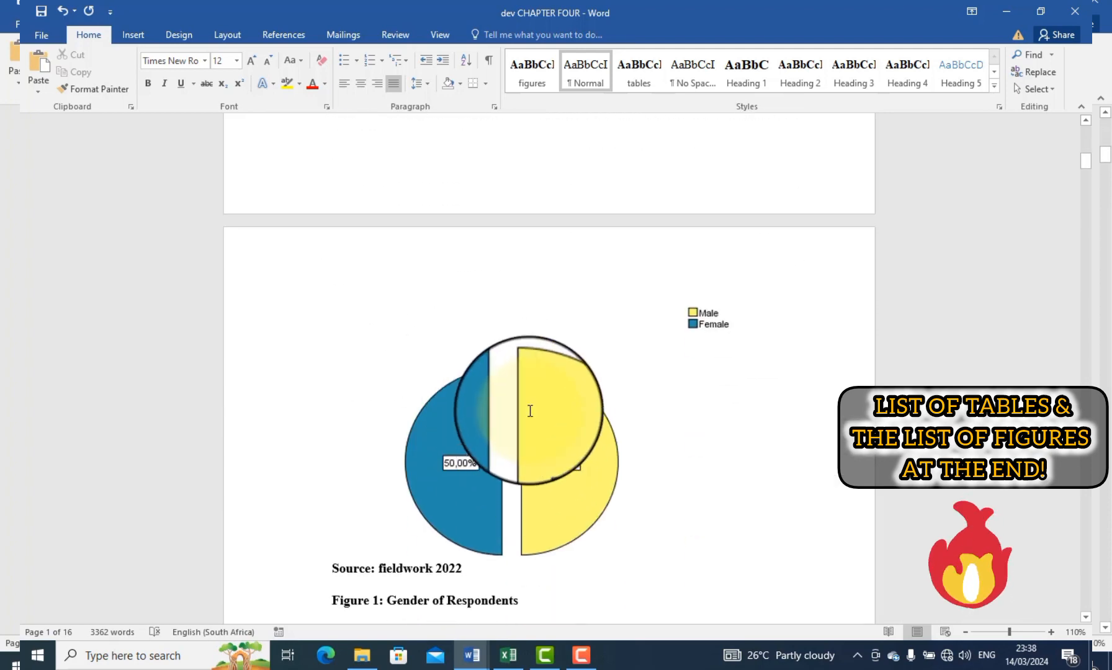
scroll(539, 504, up, 10)
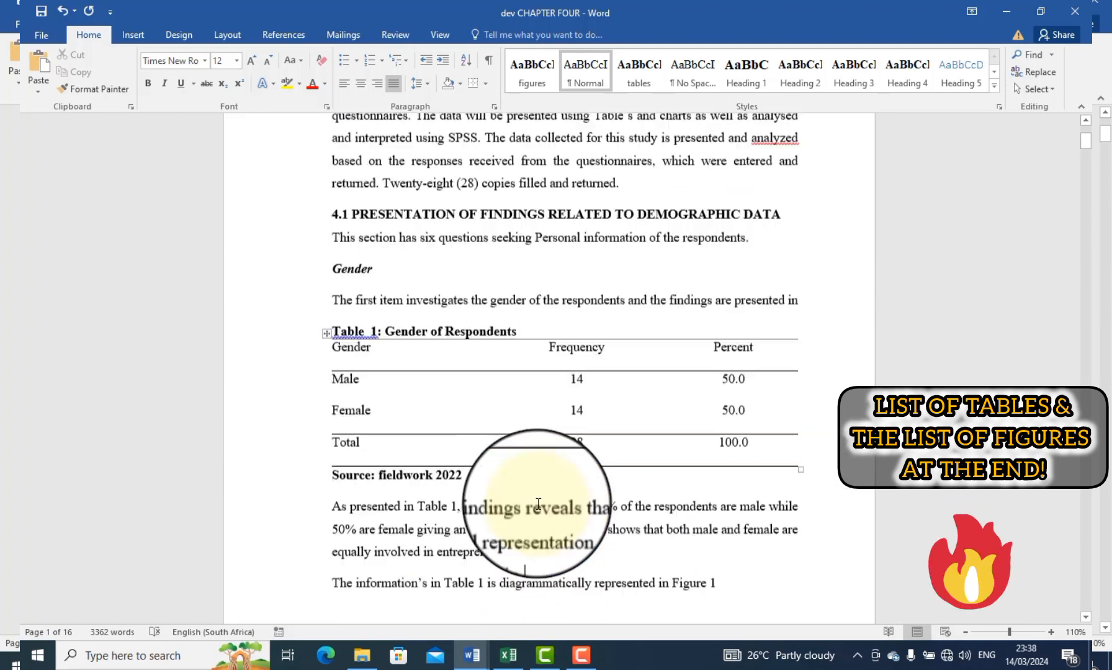
scroll(538, 503, up, 1)
scroll(538, 504, down, 10)
scroll(537, 503, up, 2)
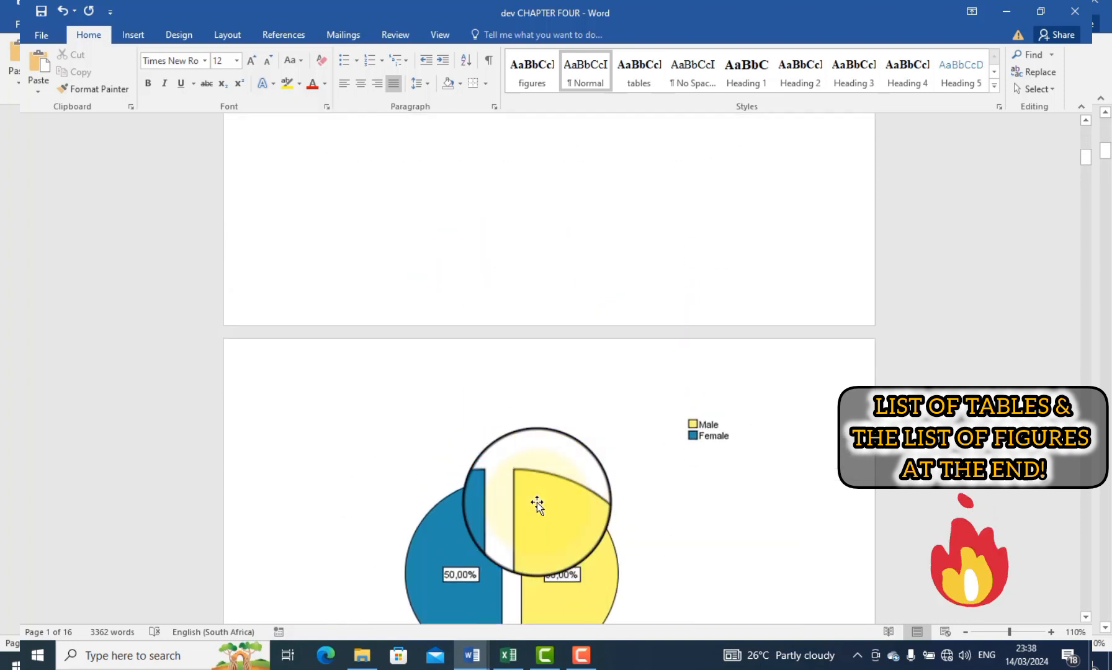
scroll(537, 502, up, 10)
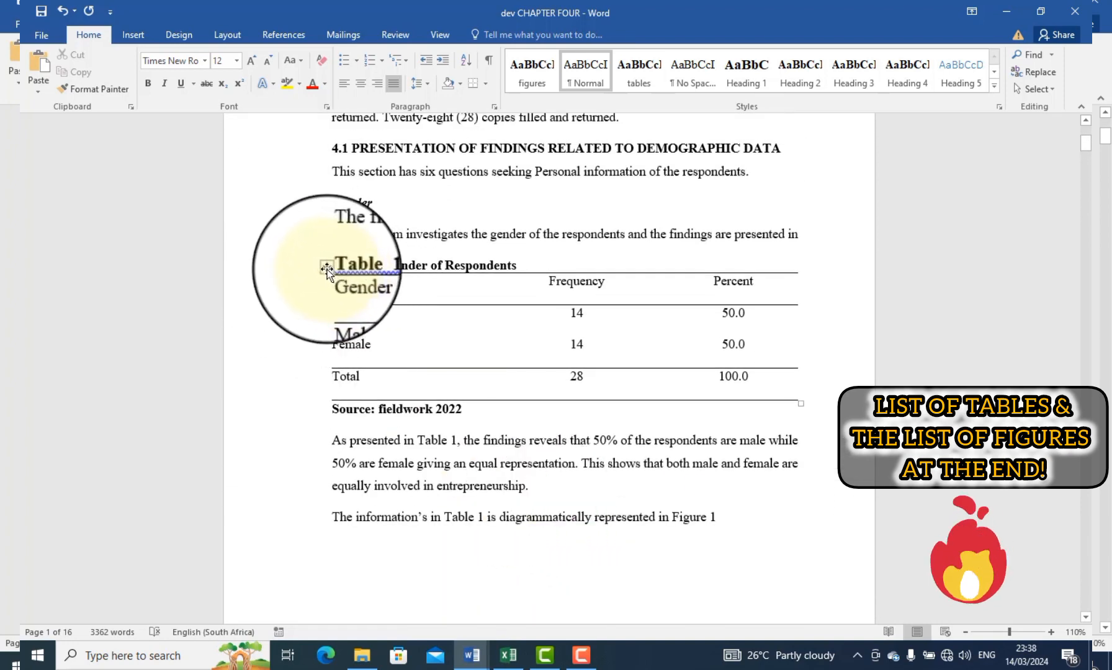
- Examine Table 1's gender and frequency data and the sentence that introduces Figure 1
drag(335, 287, 591, 354)
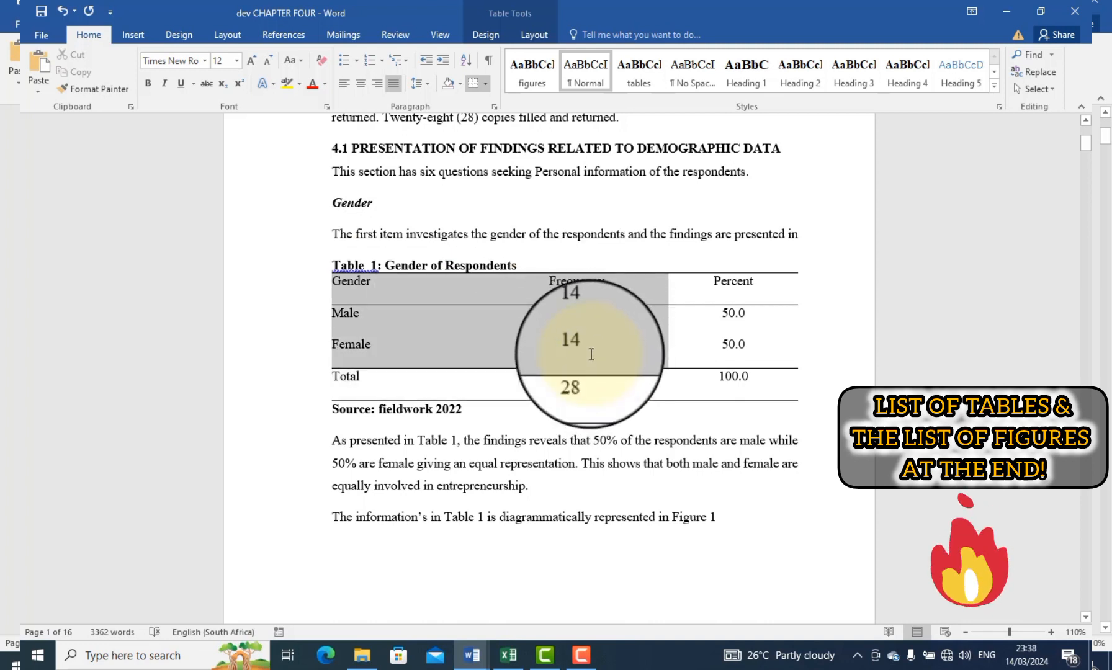
click(584, 441)
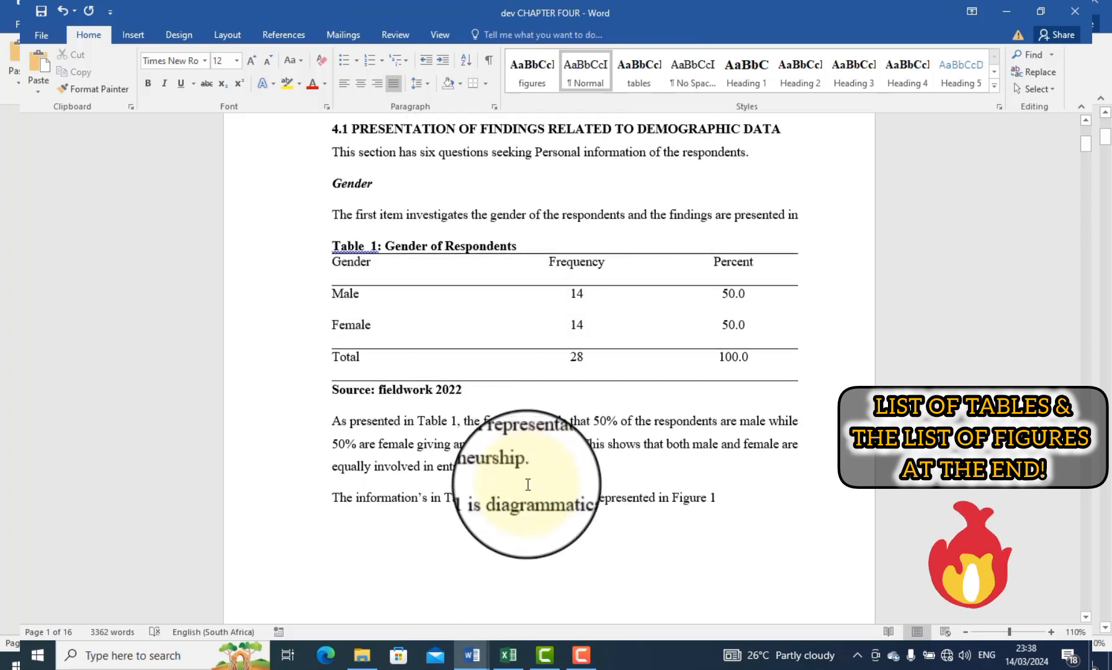
scroll(511, 456, down, 10)
scroll(510, 456, up, 4)
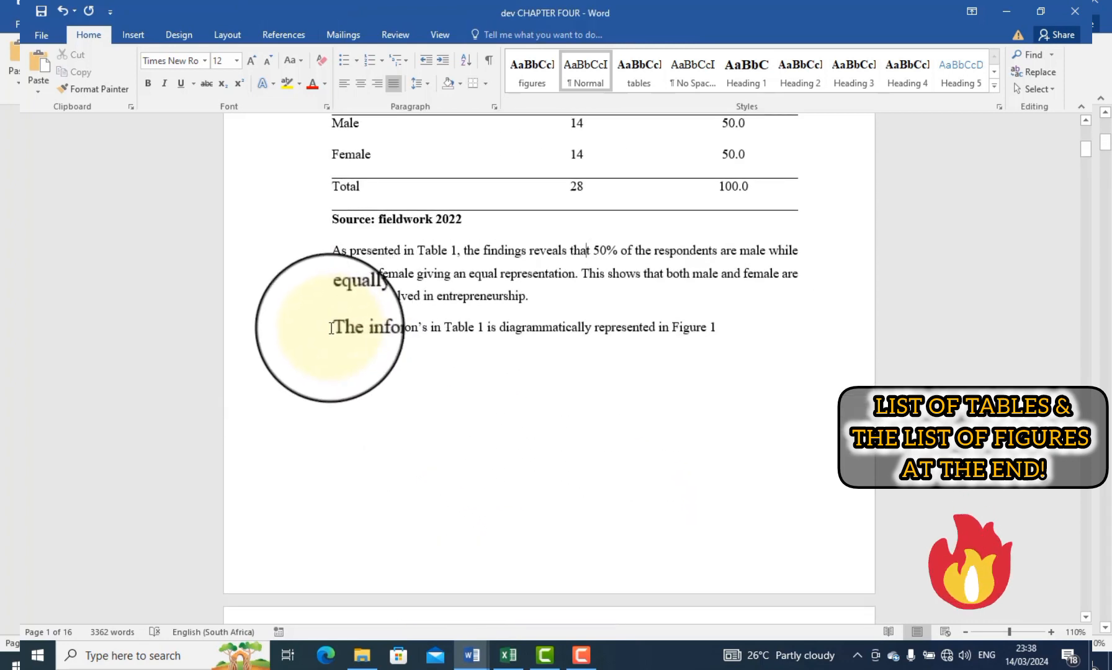
drag(331, 327, 720, 326)
- Switch to the other open Word report and view the Figure 5 pie chart on longevity in service
click(362, 655)
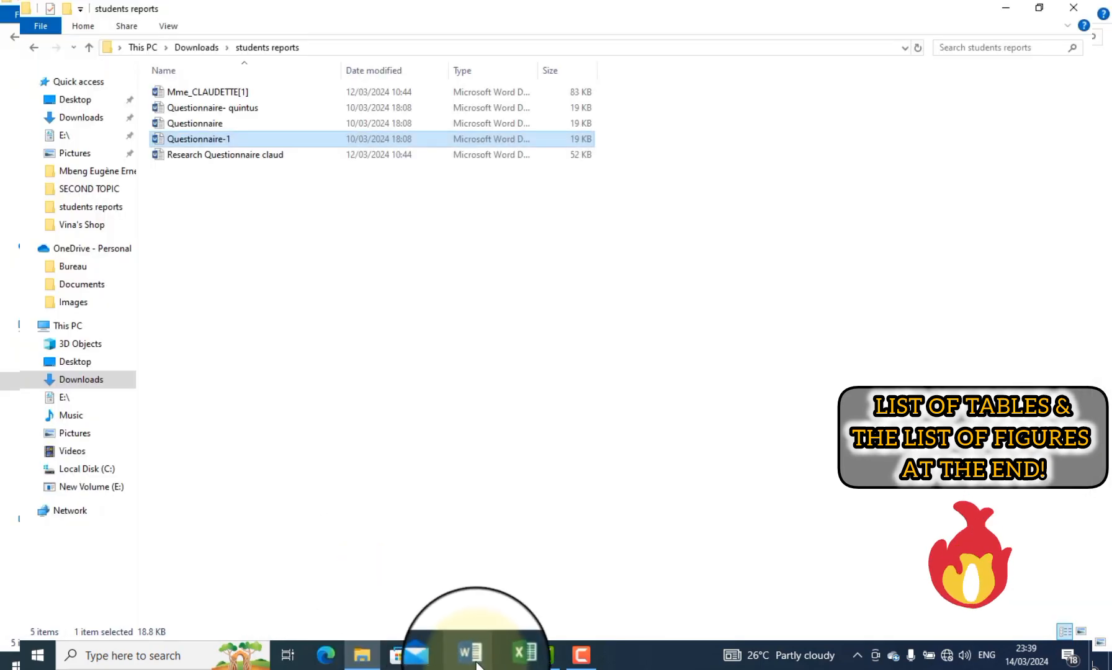
mouse_move(476, 663)
click(298, 589)
scroll(297, 397, up, 7)
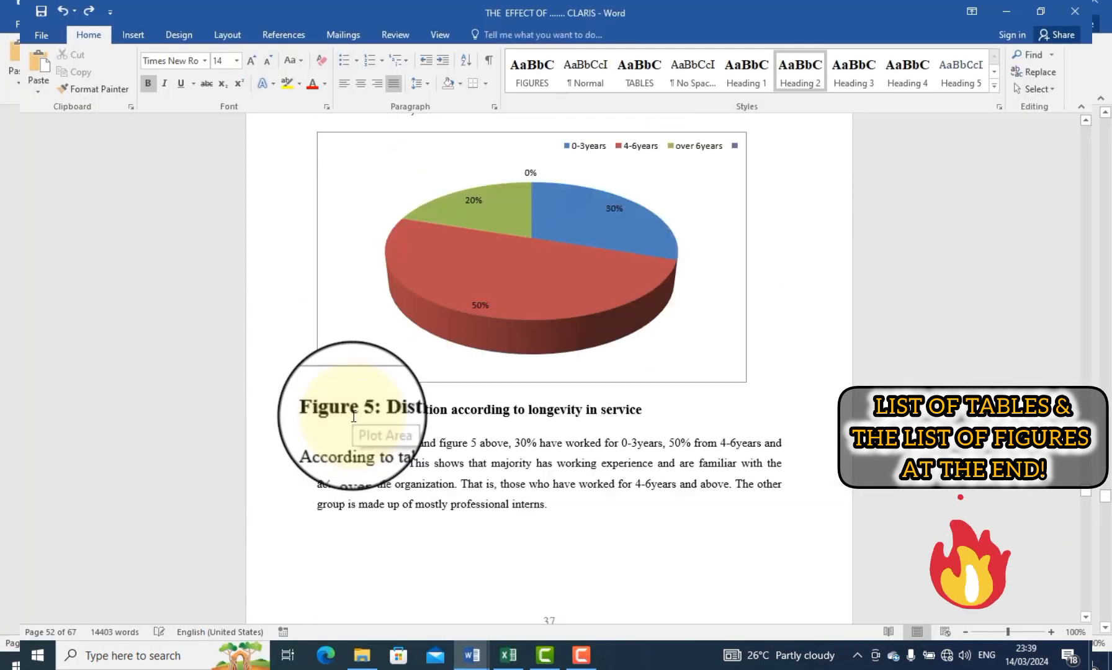
- Examine how Table 5, its source line, the pie chart and the Figure 5 caption are arranged in the longevity section
scroll(354, 417, up, 6)
triple_click(337, 524)
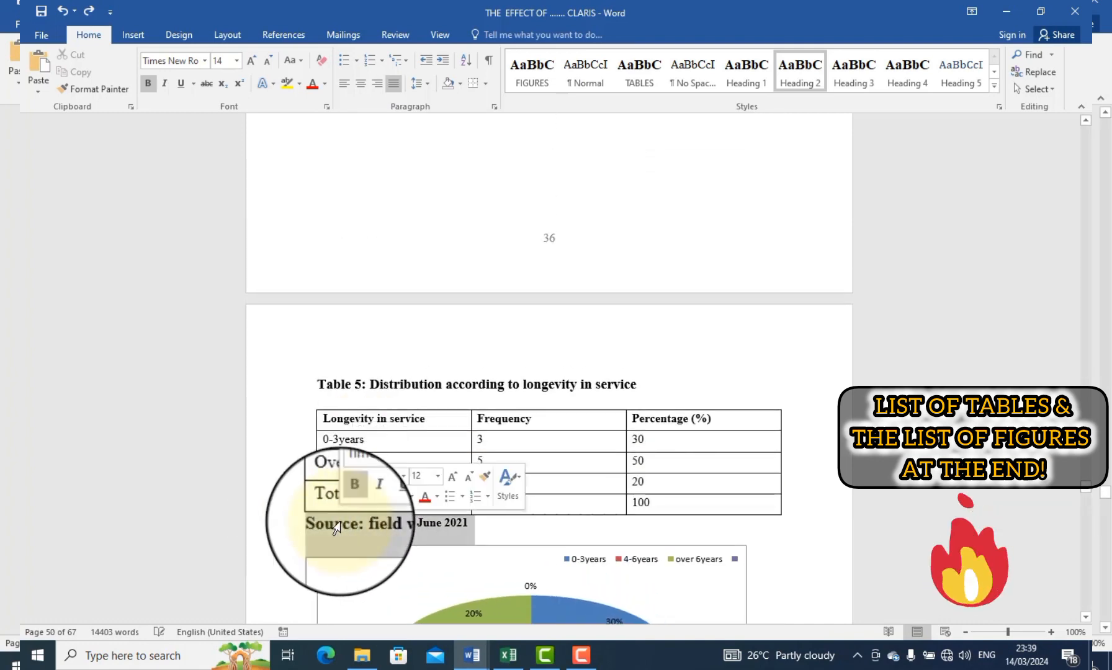
scroll(357, 526, down, 4)
click(335, 486)
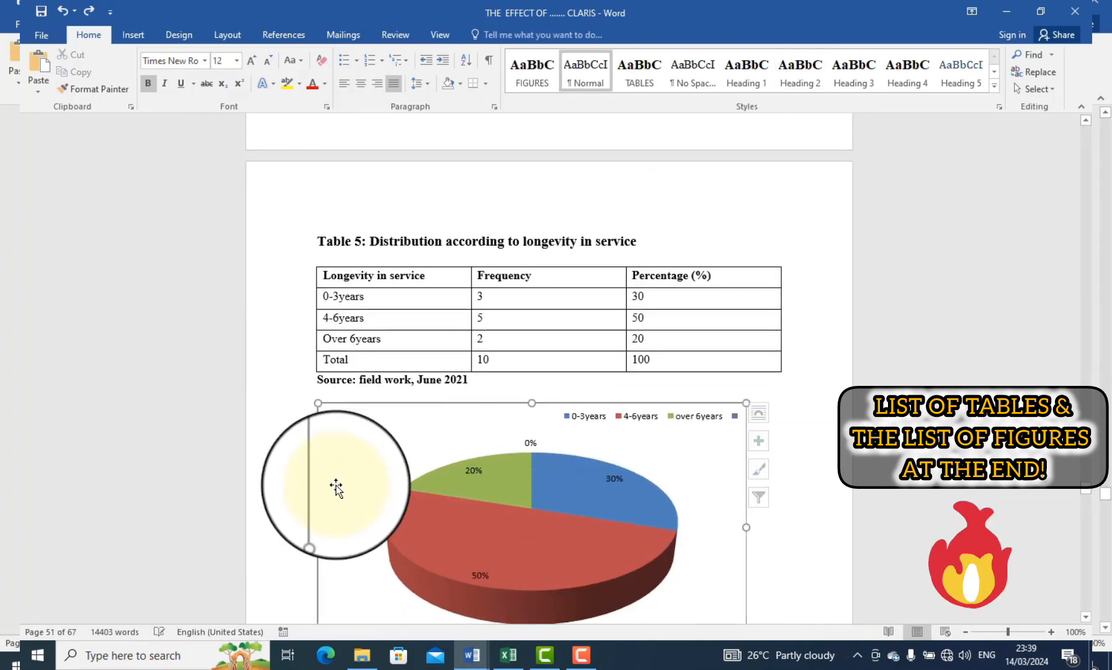
scroll(335, 486, down, 5)
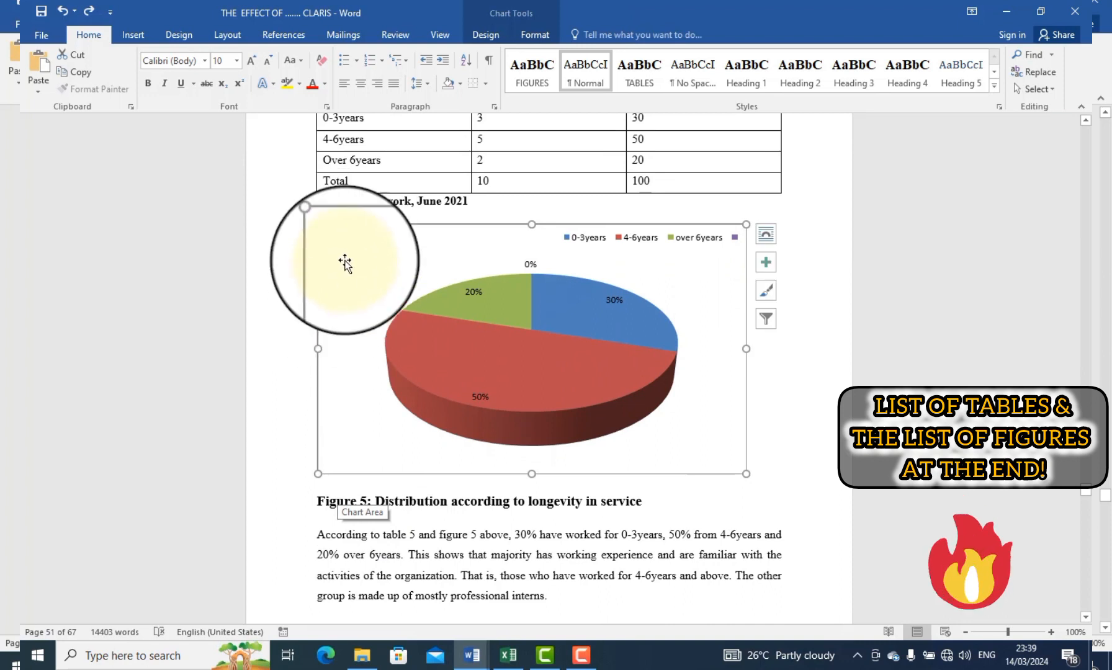
scroll(364, 304, up, 5)
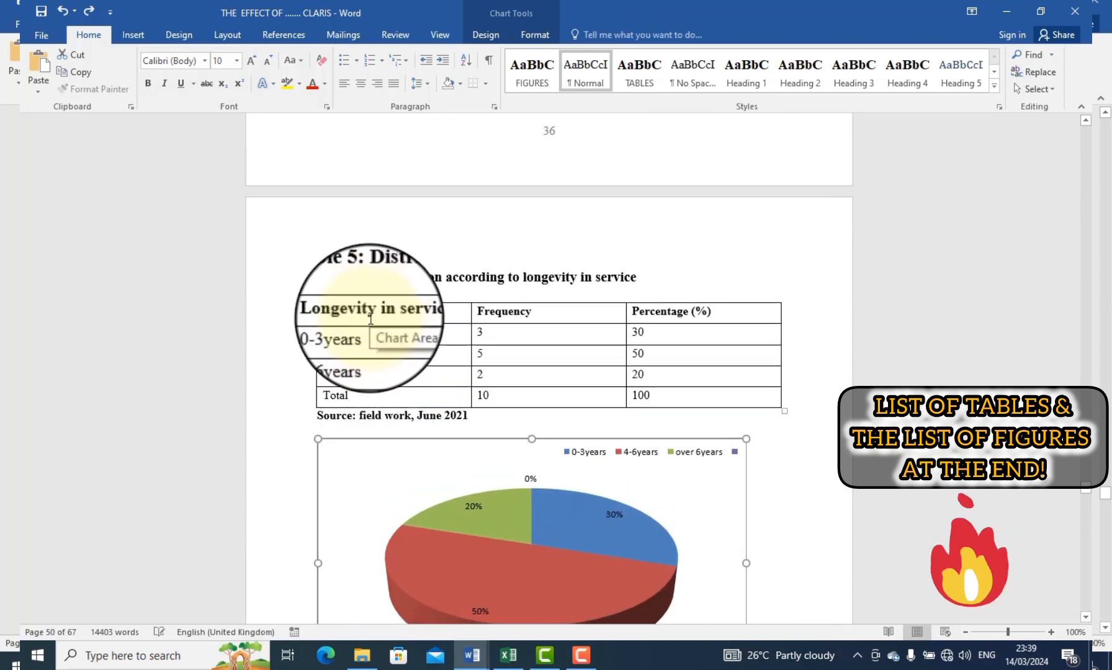
click(373, 414)
scroll(372, 414, down, 2)
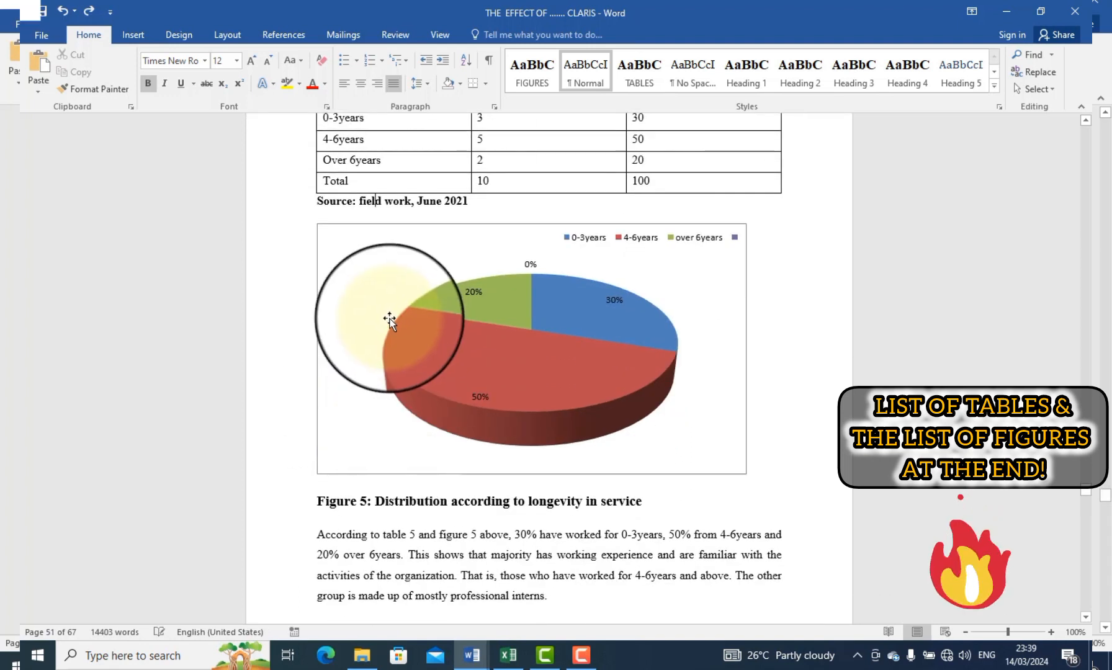
click(384, 318)
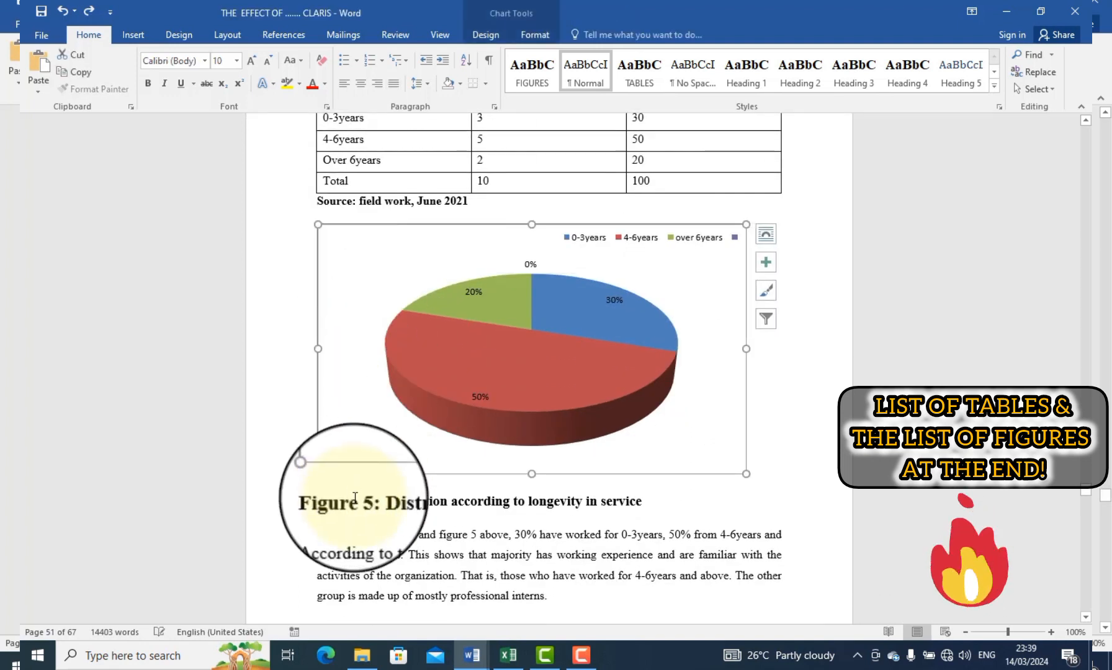
scroll(373, 408, up, 3)
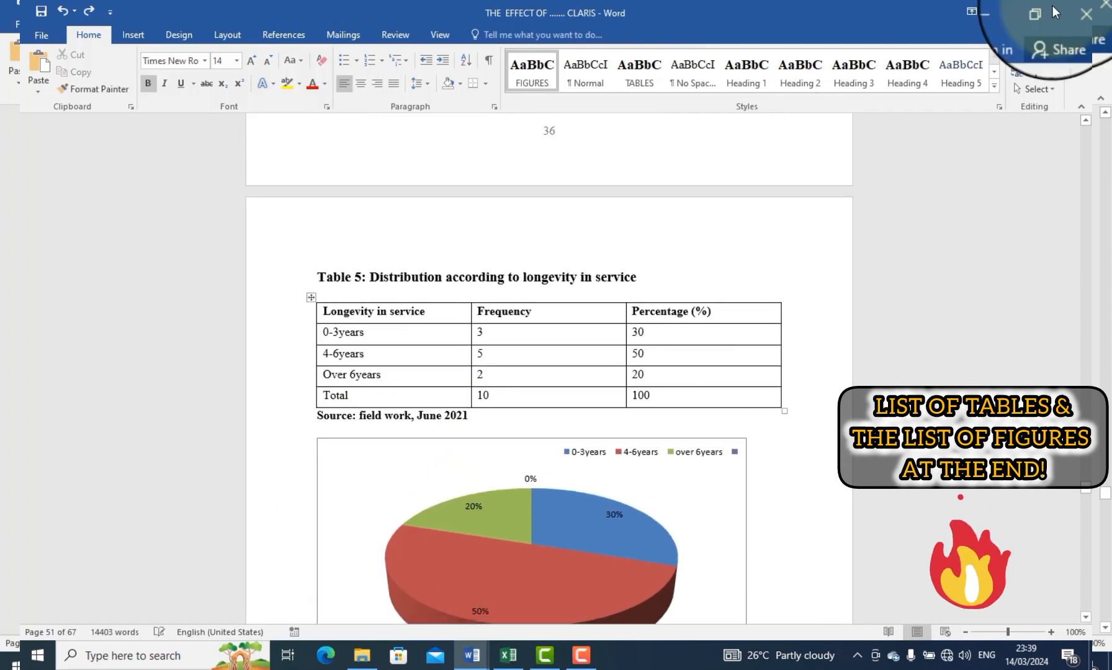
- Switch to the dev CHAPTER FOUR document and view the gender pie chart with its source line and Figure 1 caption
click(999, 12)
mouse_move(481, 656)
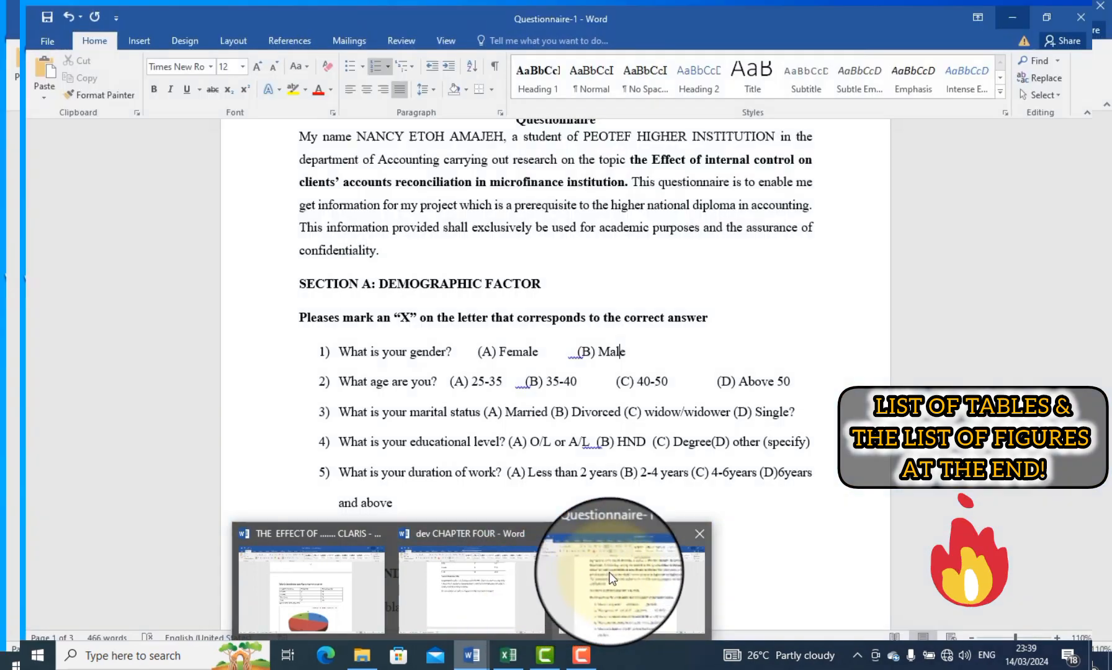
click(509, 599)
scroll(434, 285, down, 3)
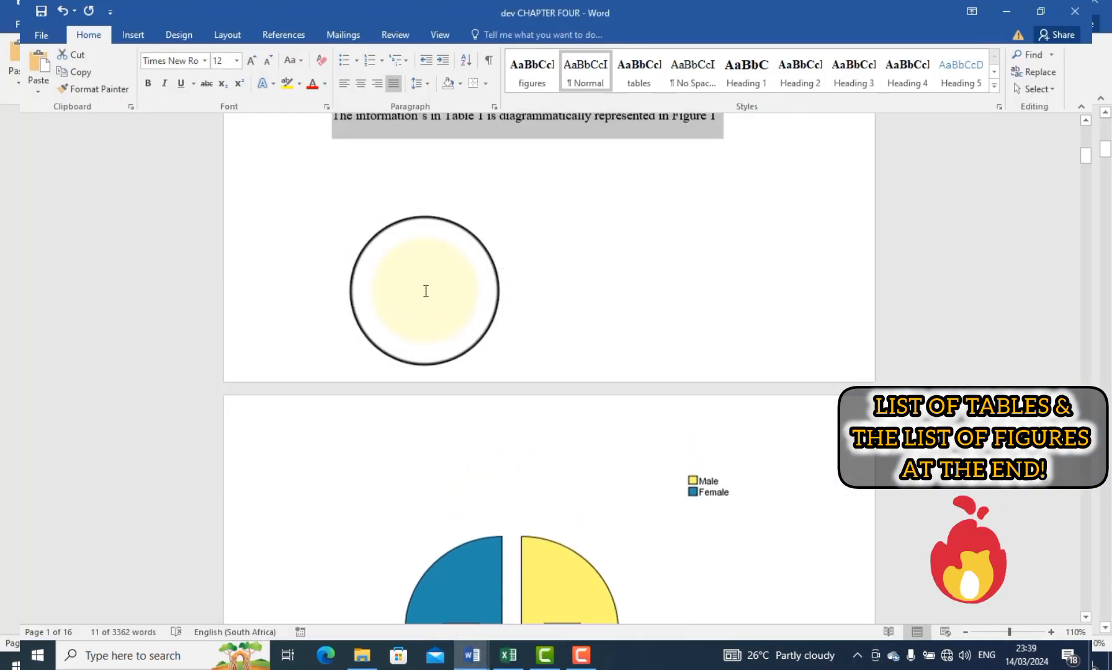
scroll(302, 183, up, 1)
scroll(532, 273, down, 7)
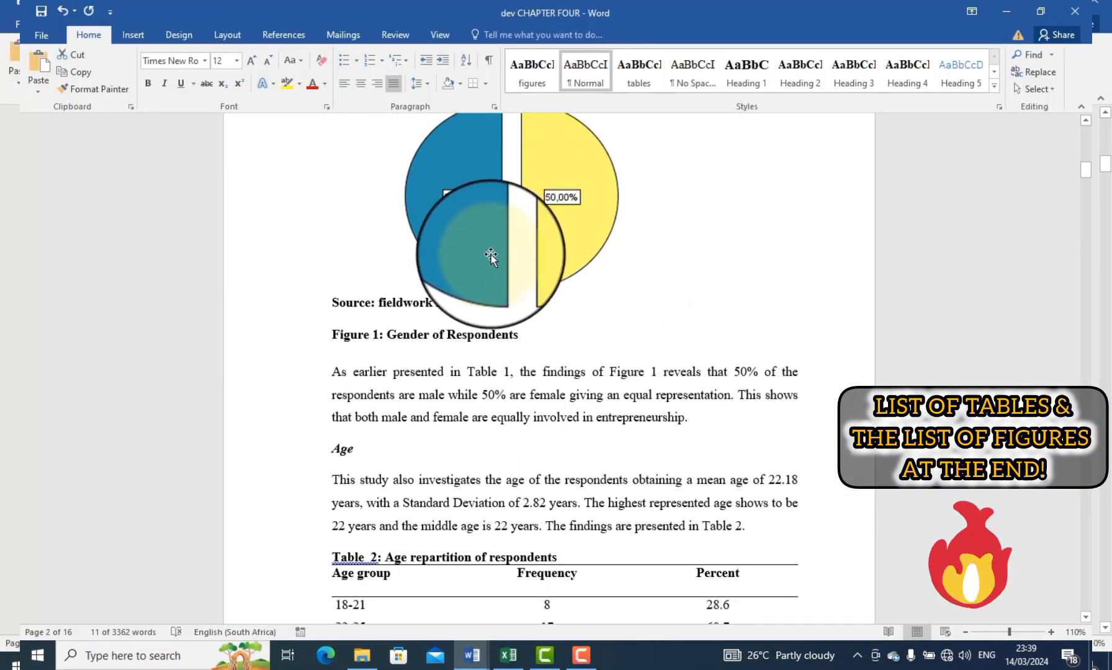
click(489, 258)
scroll(536, 281, up, 3)
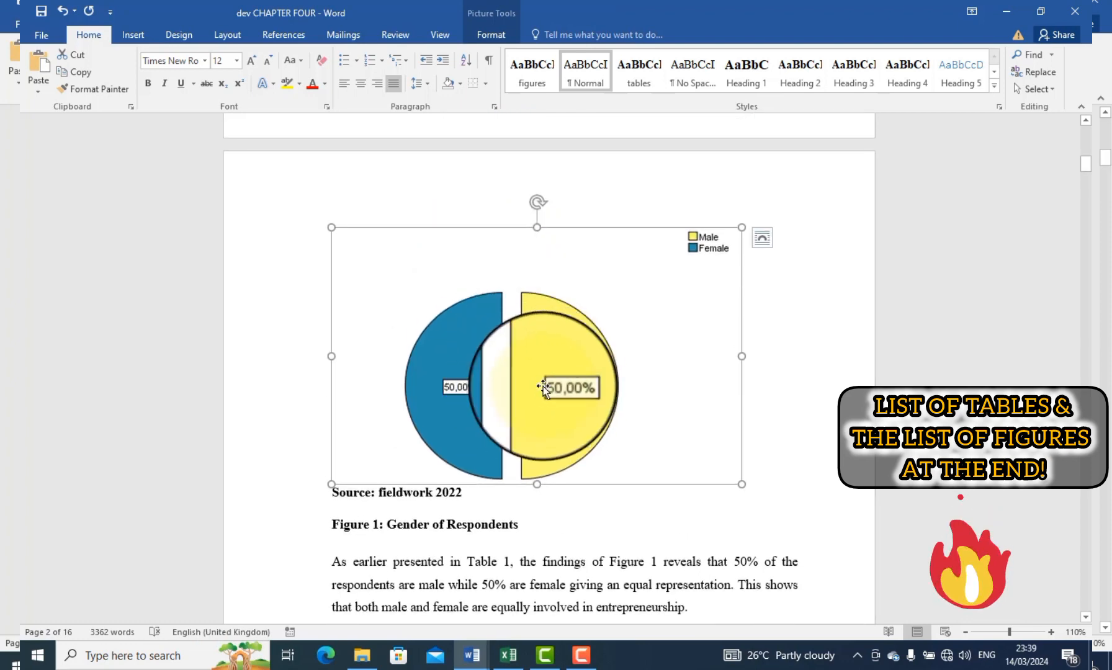
scroll(543, 386, up, 1)
scroll(543, 386, down, 3)
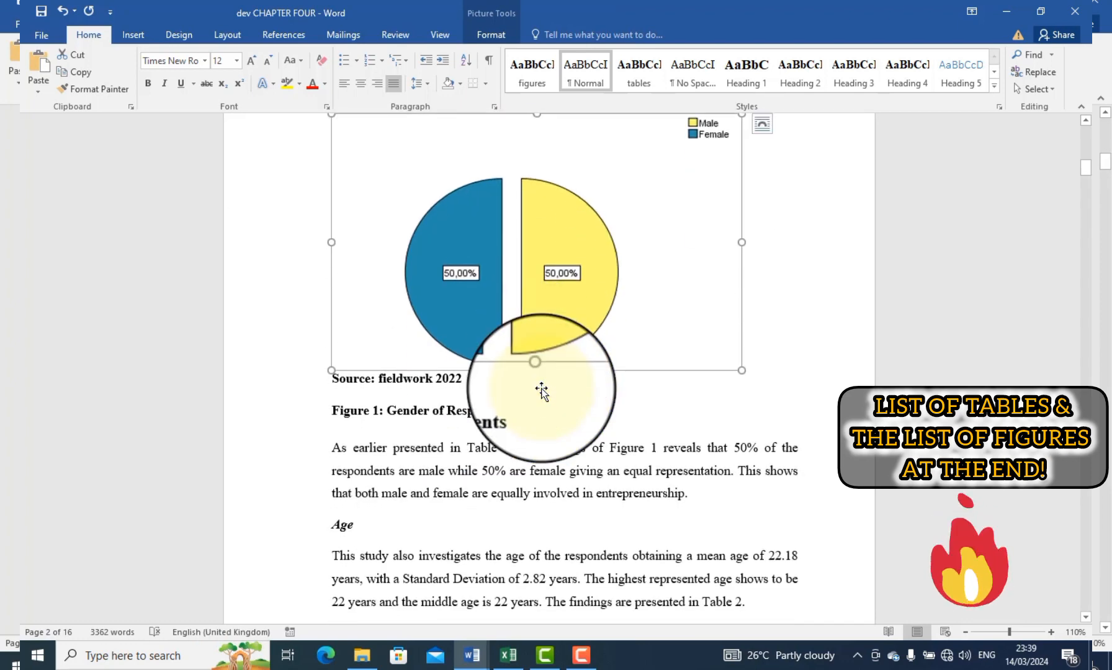
scroll(529, 360, up, 10)
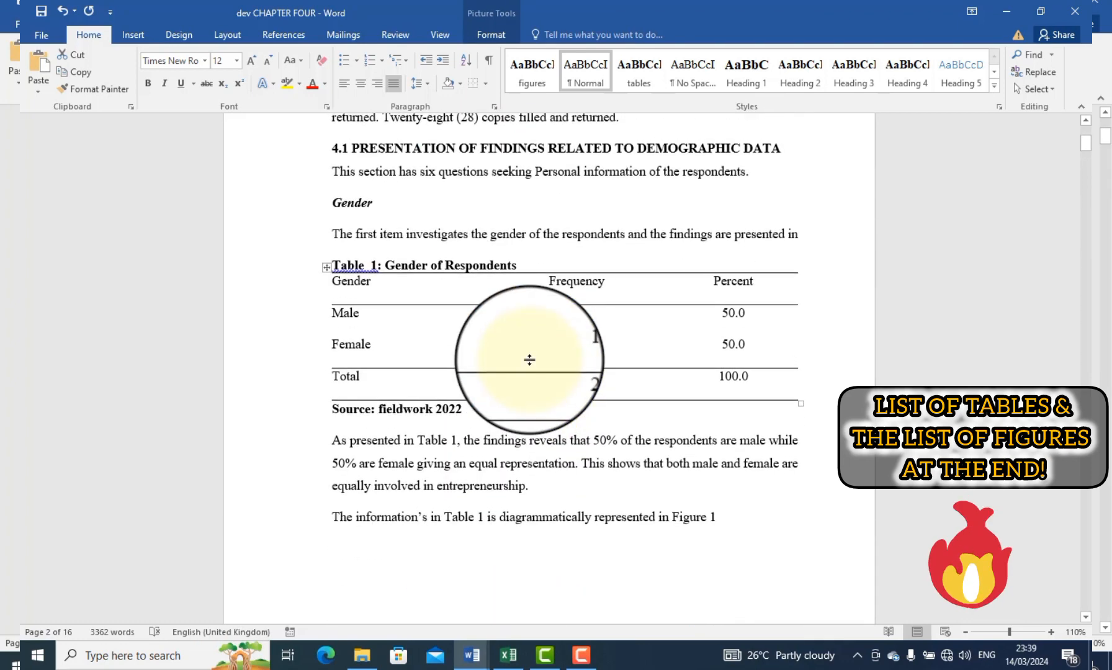
click(340, 285)
drag(340, 285, 590, 350)
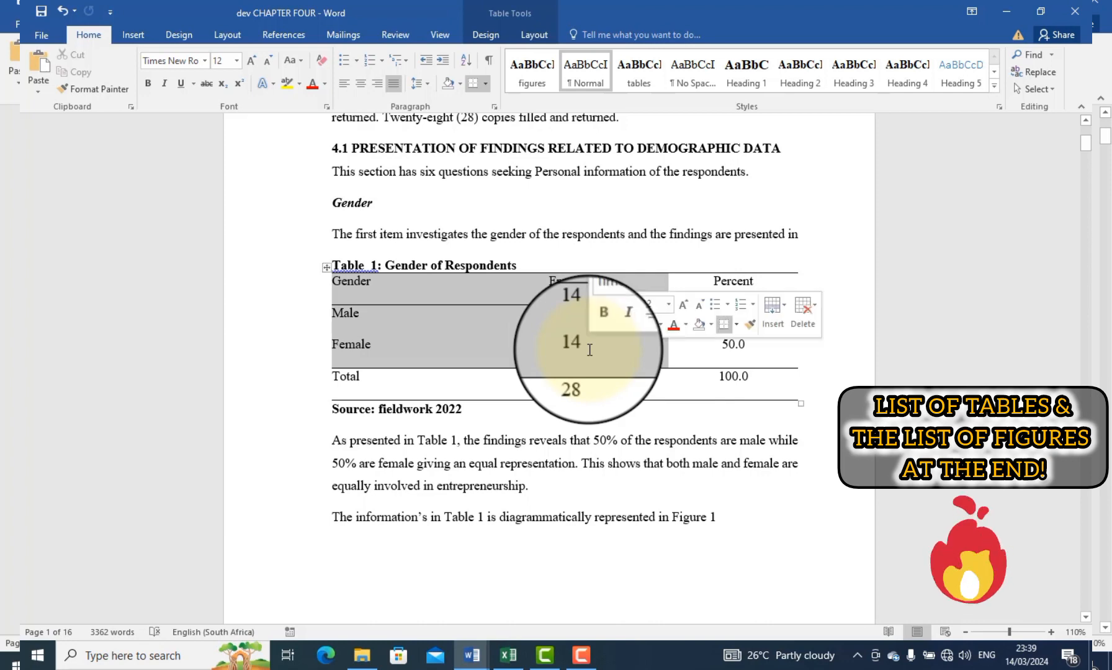
click(134, 34)
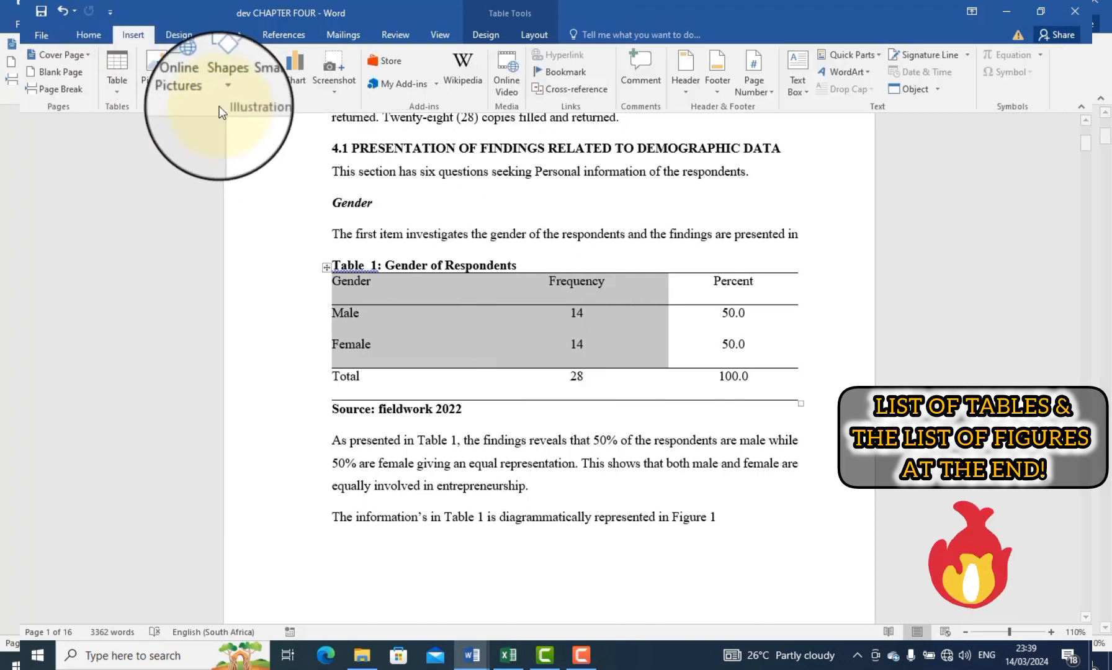
click(295, 81)
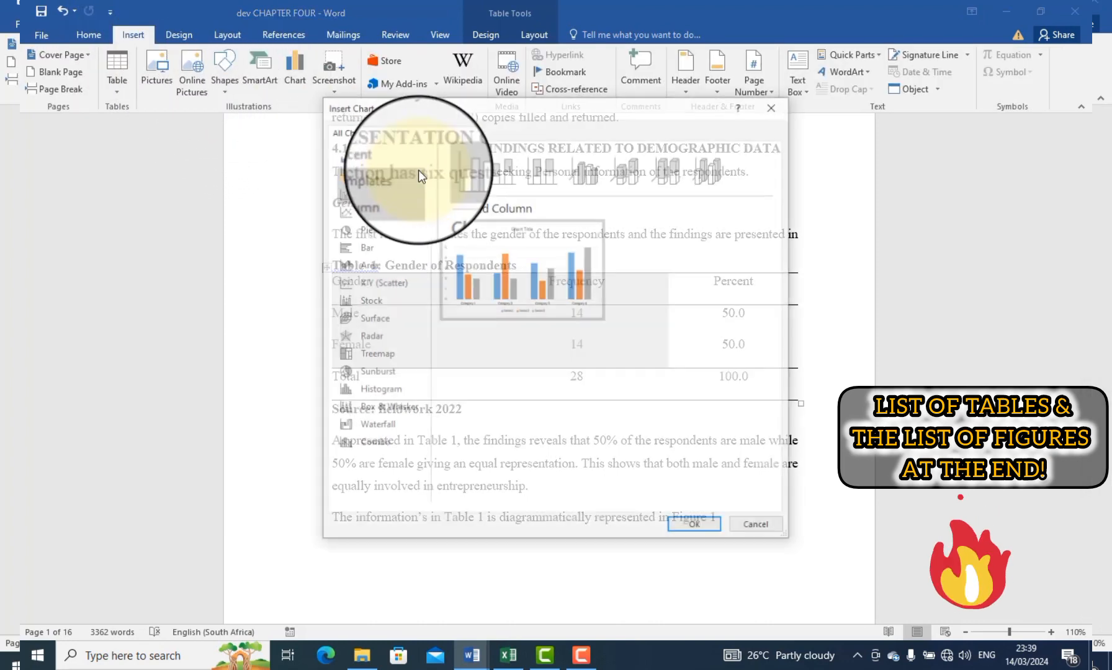
click(779, 106)
- Examine Table 1's Gender and Frequency headings and the Male and Female rows as the data for a chart
scroll(655, 323, up, 1)
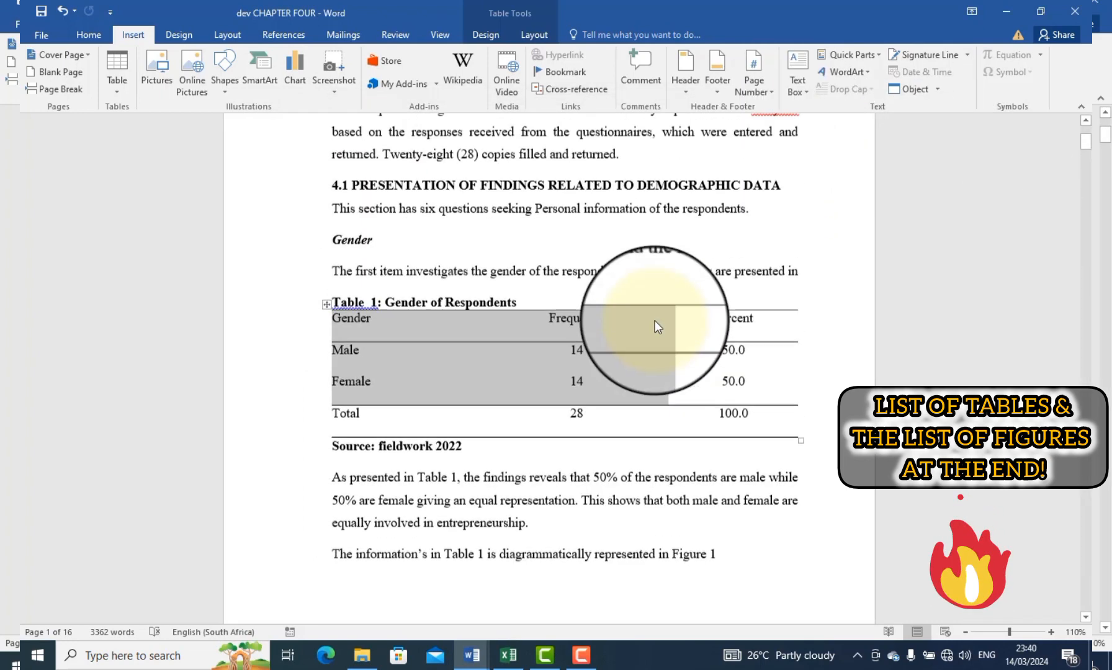
click(622, 384)
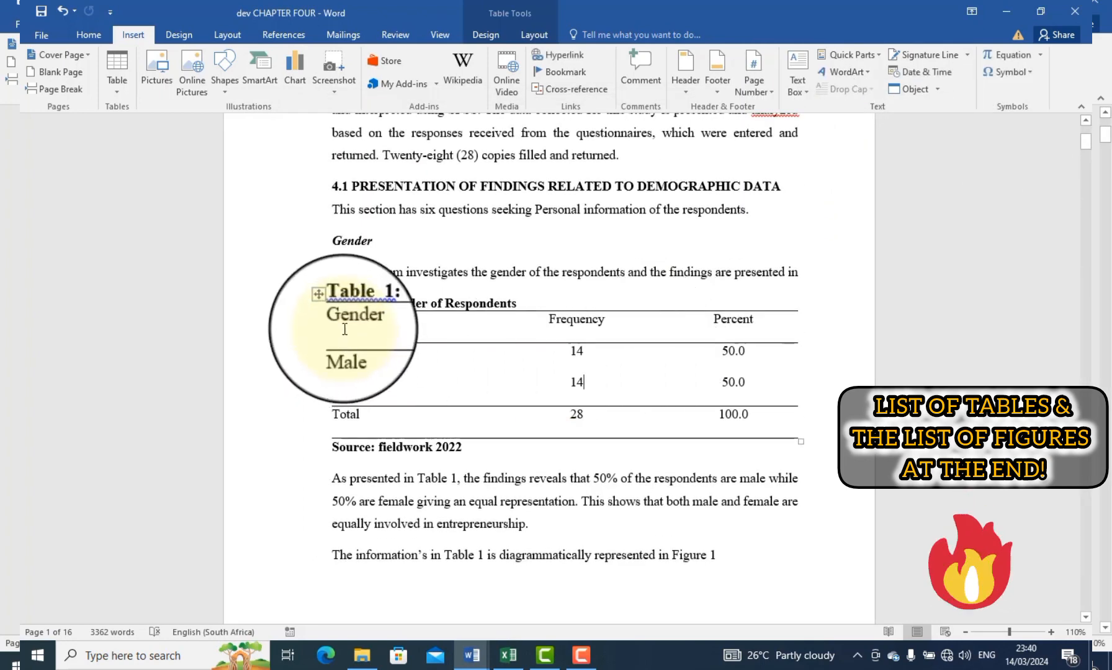
drag(336, 319, 586, 321)
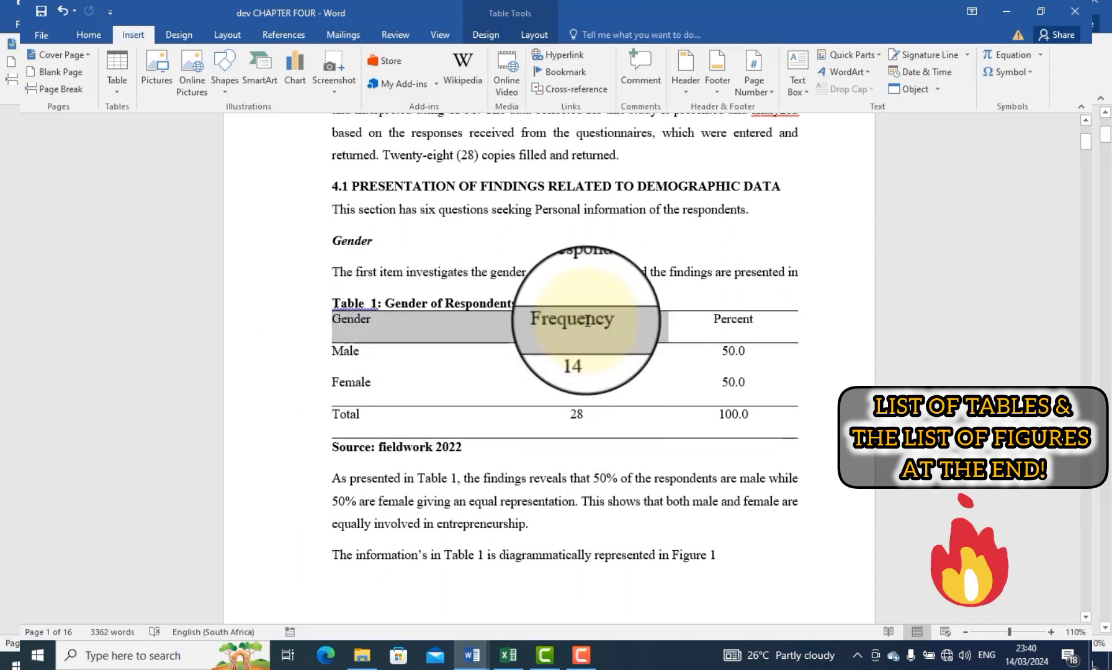
click(569, 383)
drag(351, 357, 578, 384)
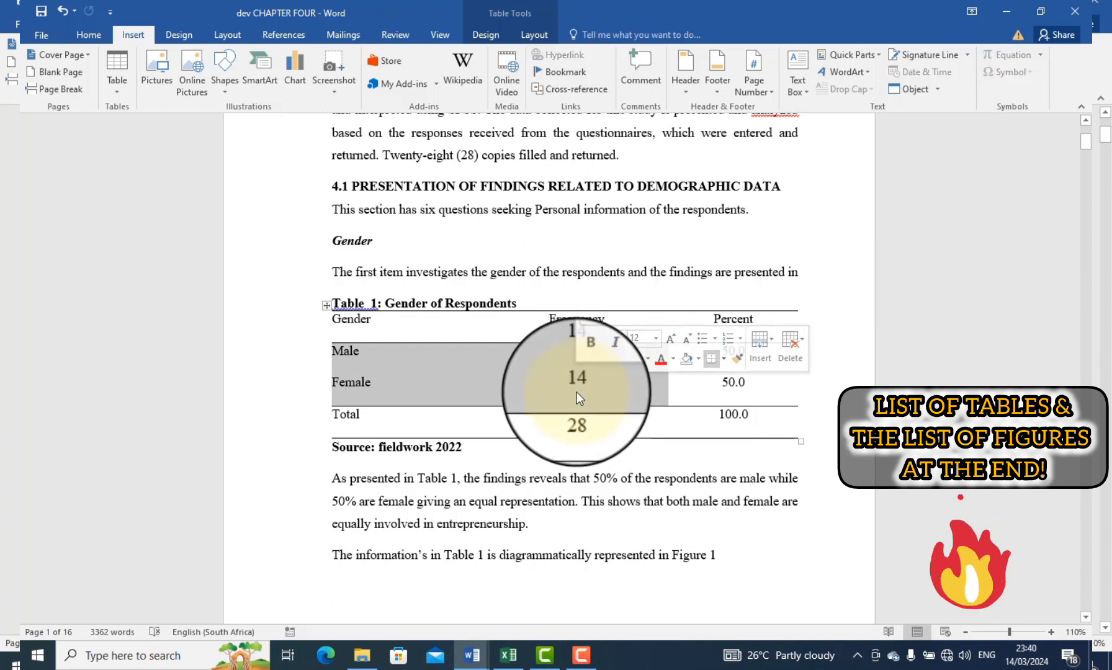
scroll(577, 392, down, 1)
click(538, 381)
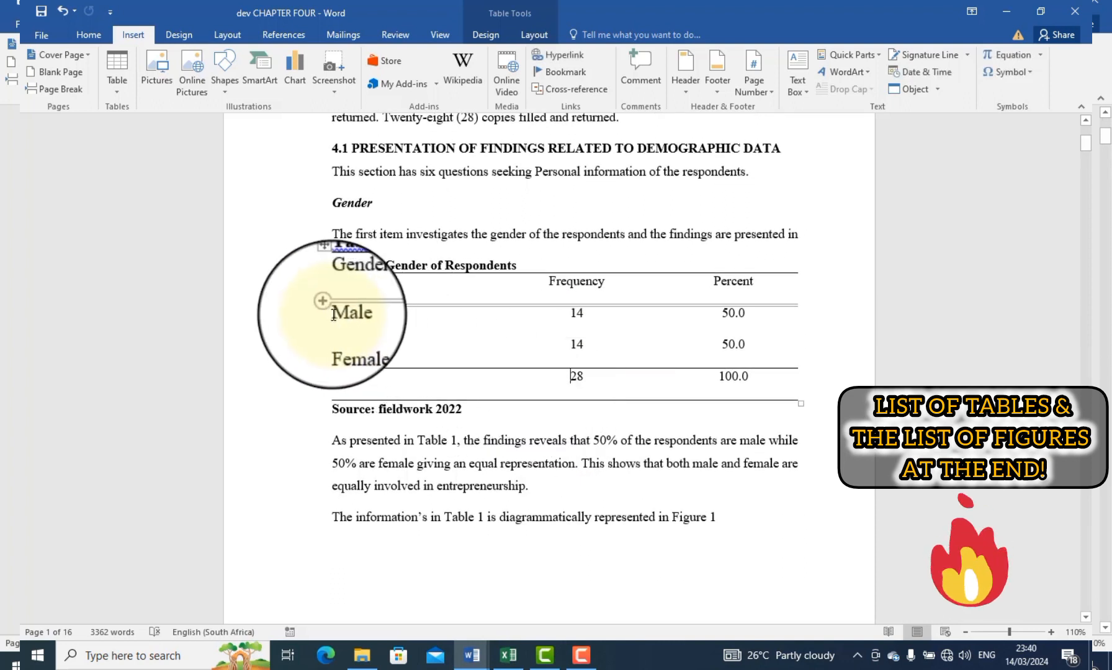
drag(330, 316, 543, 347)
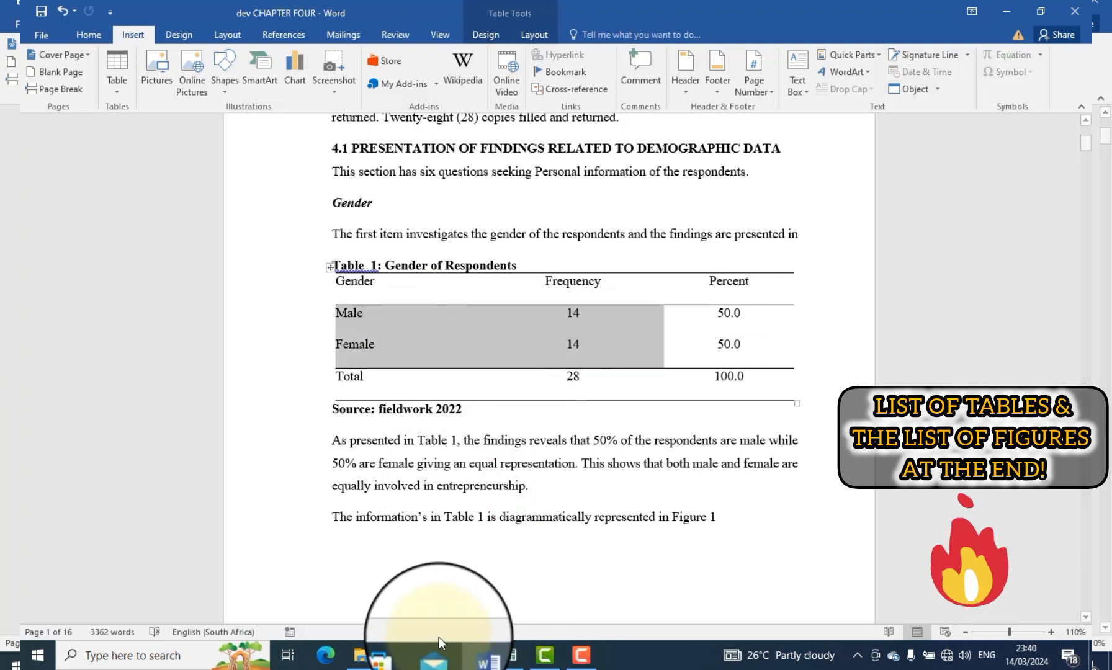
- Switch to the other Word report and compare Table 5's longevity categories and frequencies with the Figure 5 pie chart
mouse_move(463, 653)
click(332, 591)
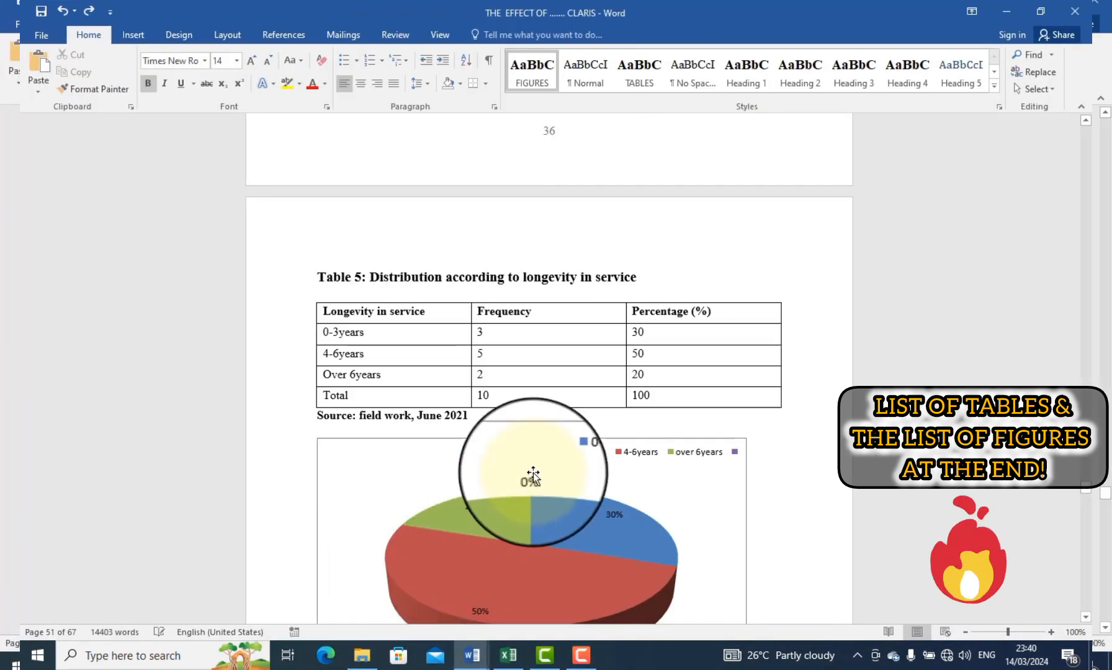
scroll(541, 374, down, 3)
drag(322, 189, 363, 231)
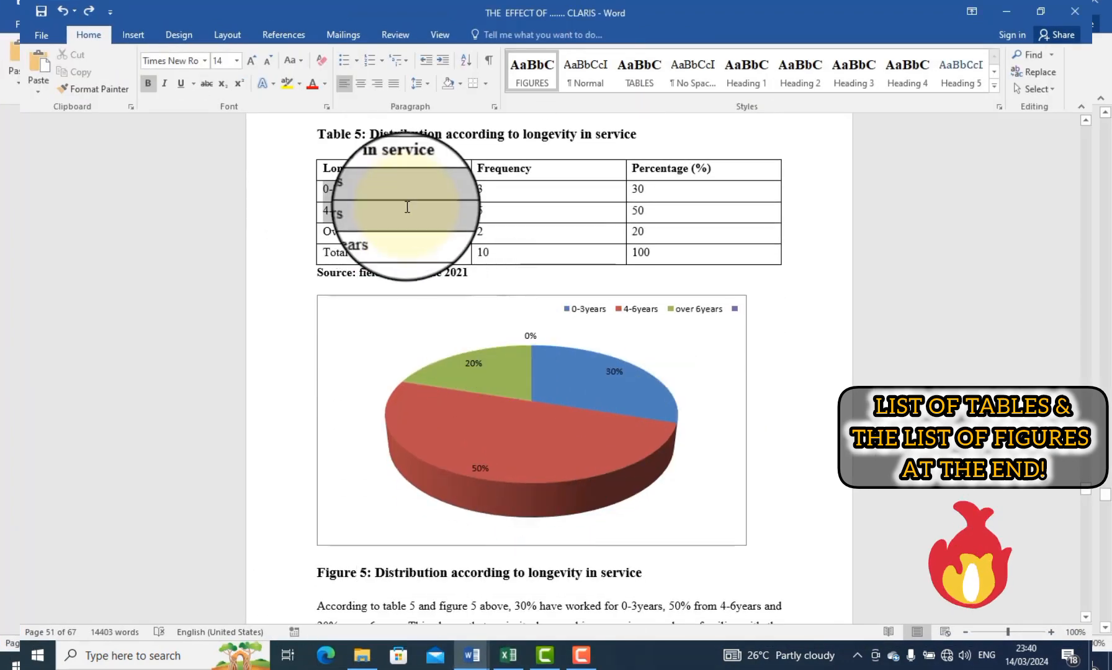
drag(490, 231, 531, 229)
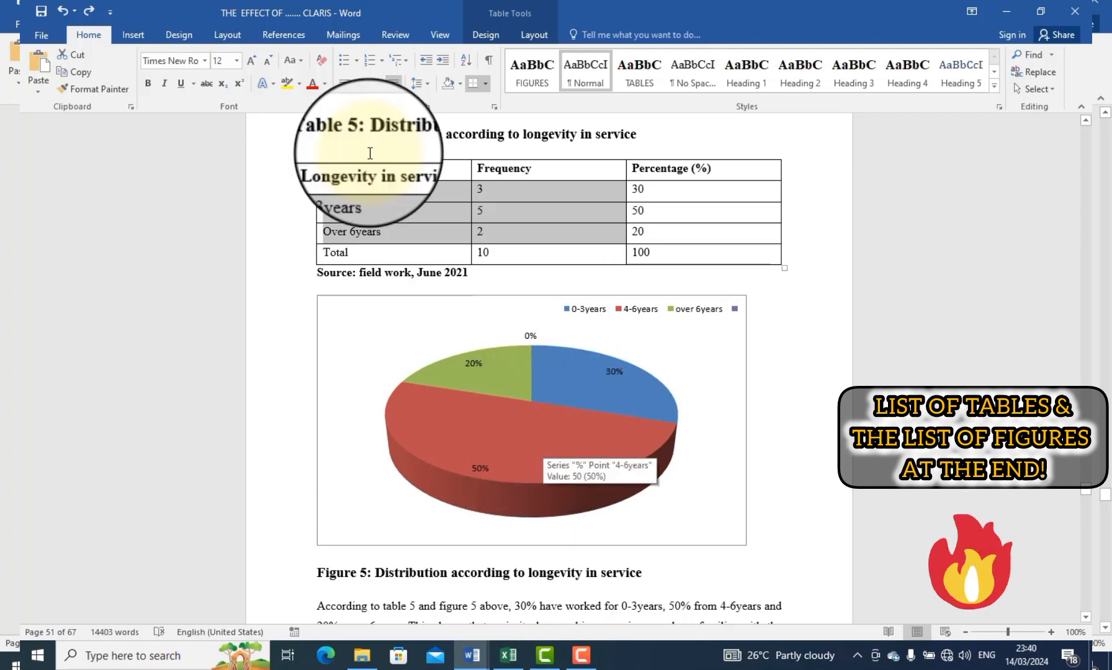
- Return to the dev CHAPTER FOUR document and try to insert a pie chart from Table 1's gender and frequency cells
click(1015, 12)
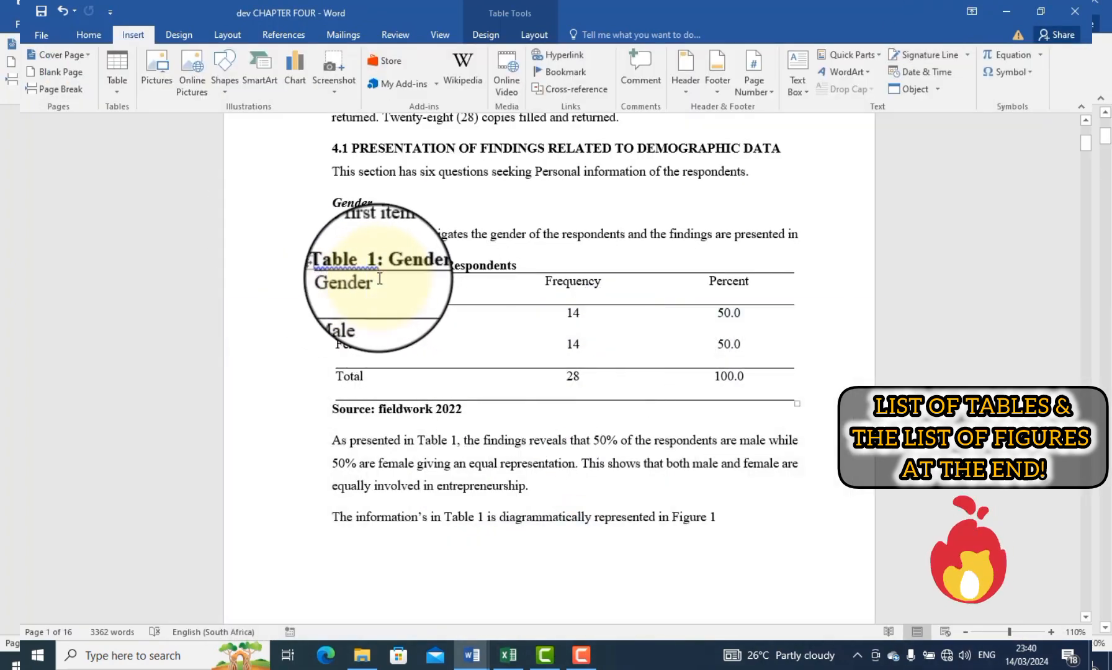
drag(380, 279, 573, 351)
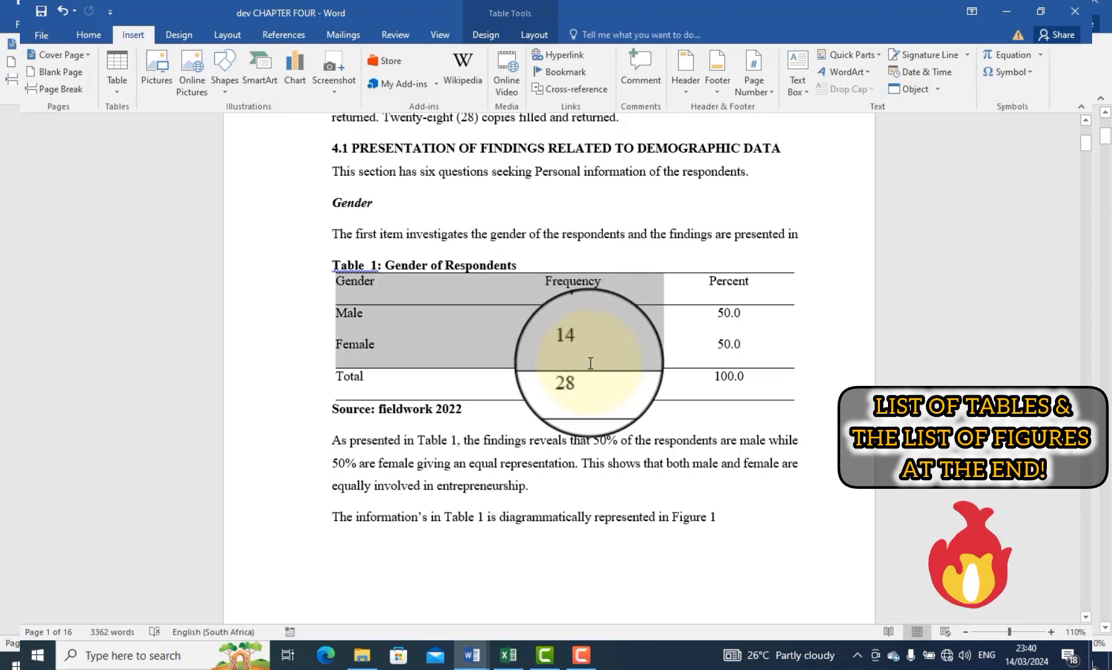
click(293, 82)
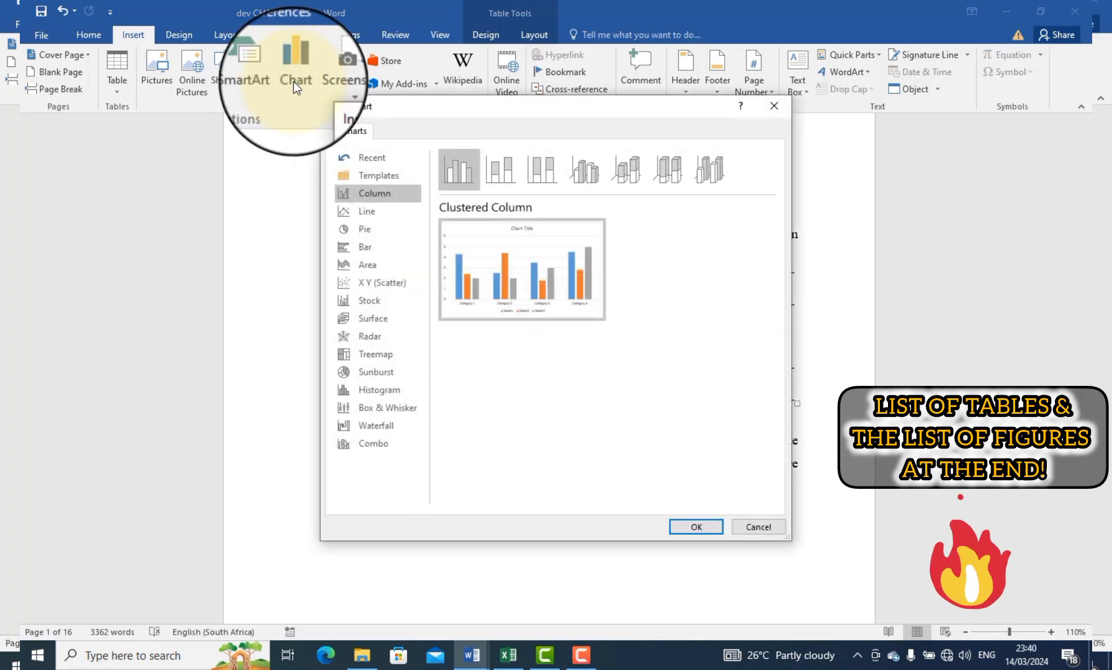
click(365, 229)
mouse_move(522, 256)
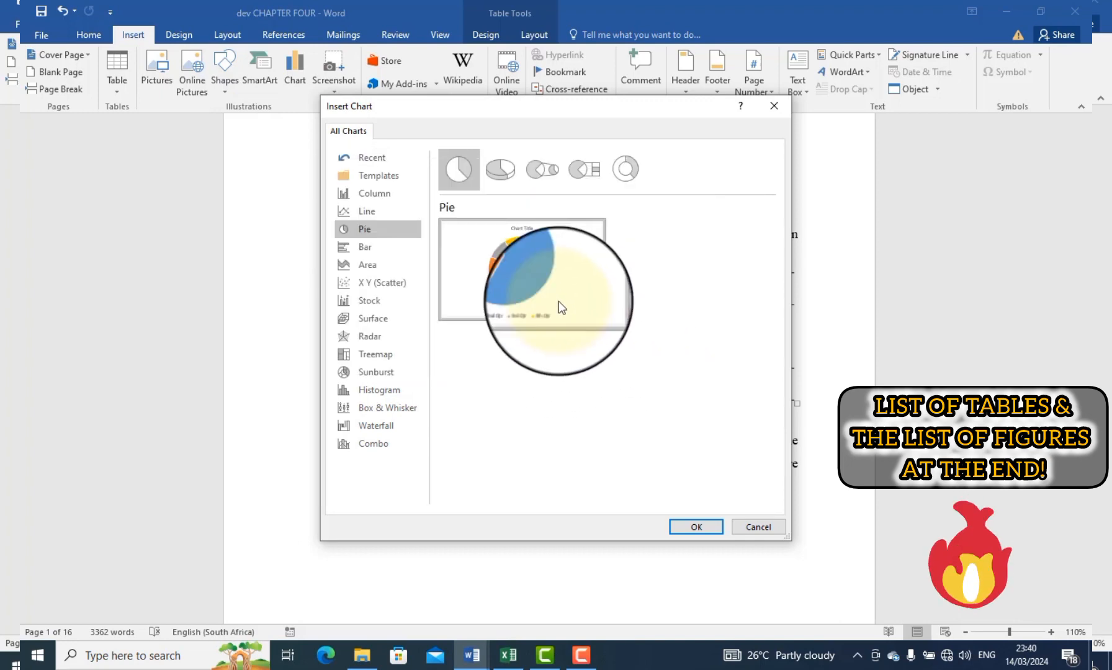
click(691, 528)
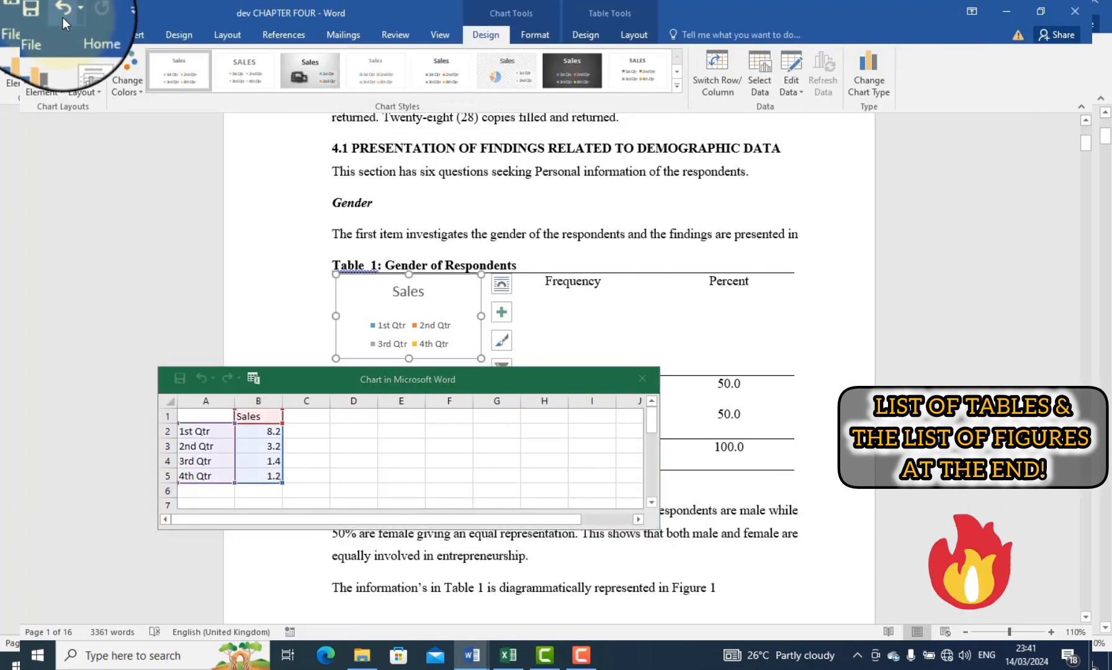
click(643, 378)
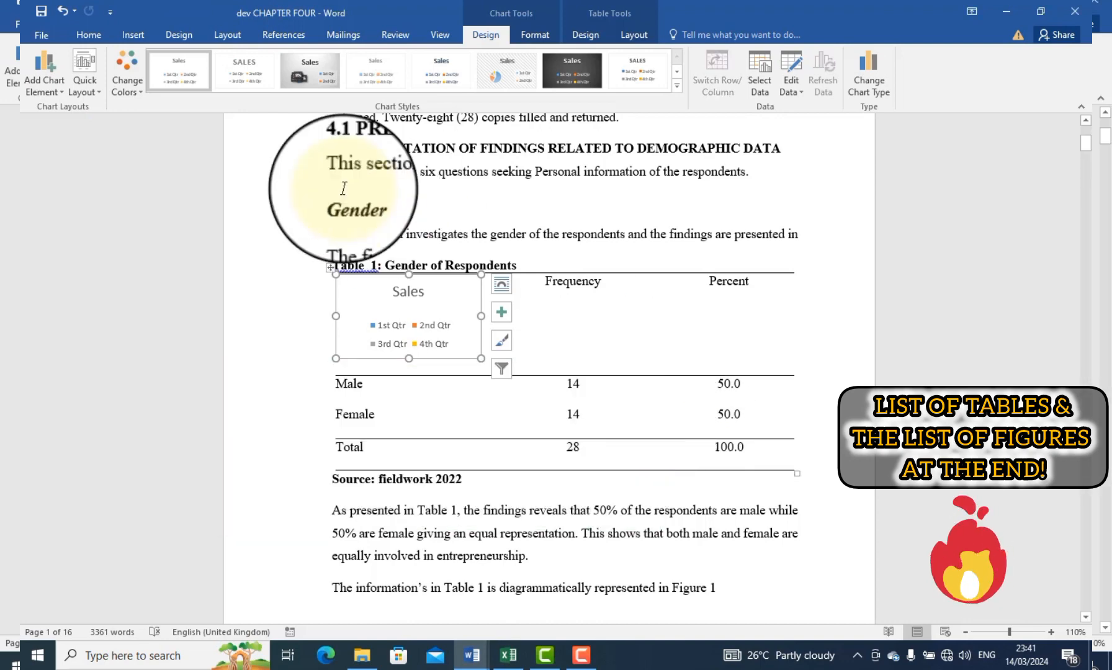
click(58, 17)
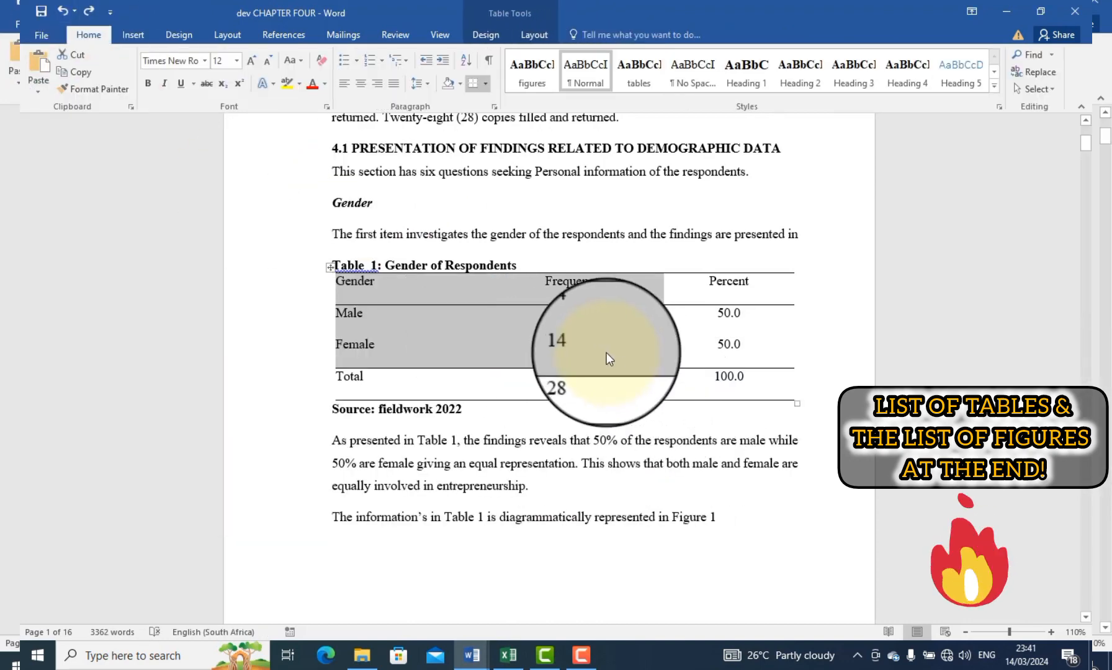
- Try to insert a pie chart with Table 1's Gender and Frequency cells selected, and undo the insertion
scroll(607, 352, down, 3)
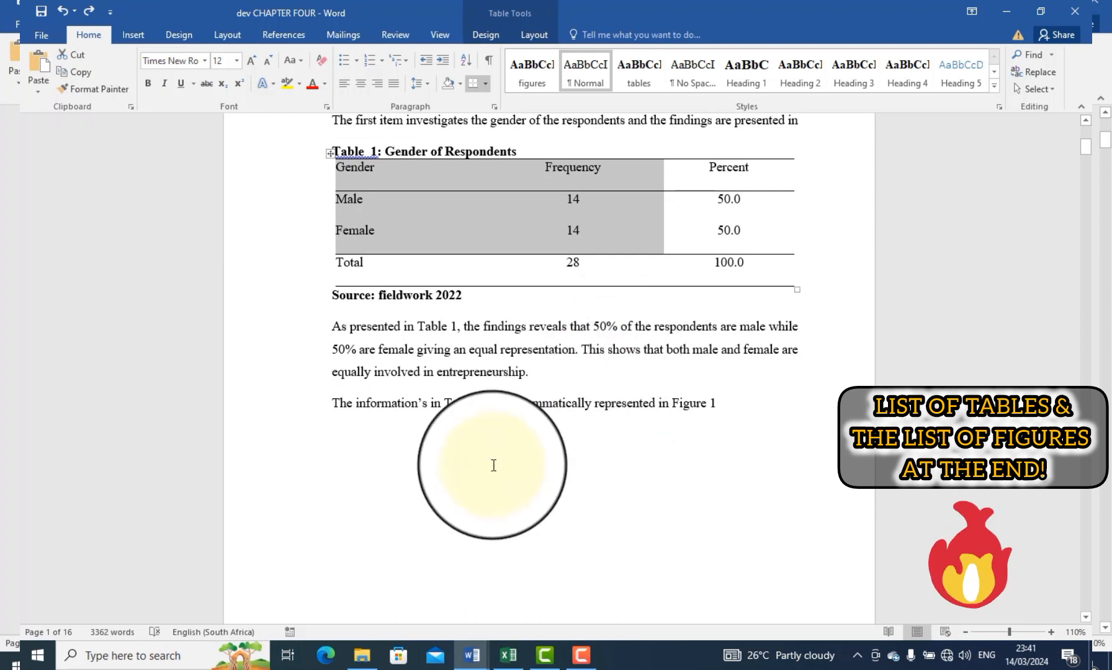
click(378, 436)
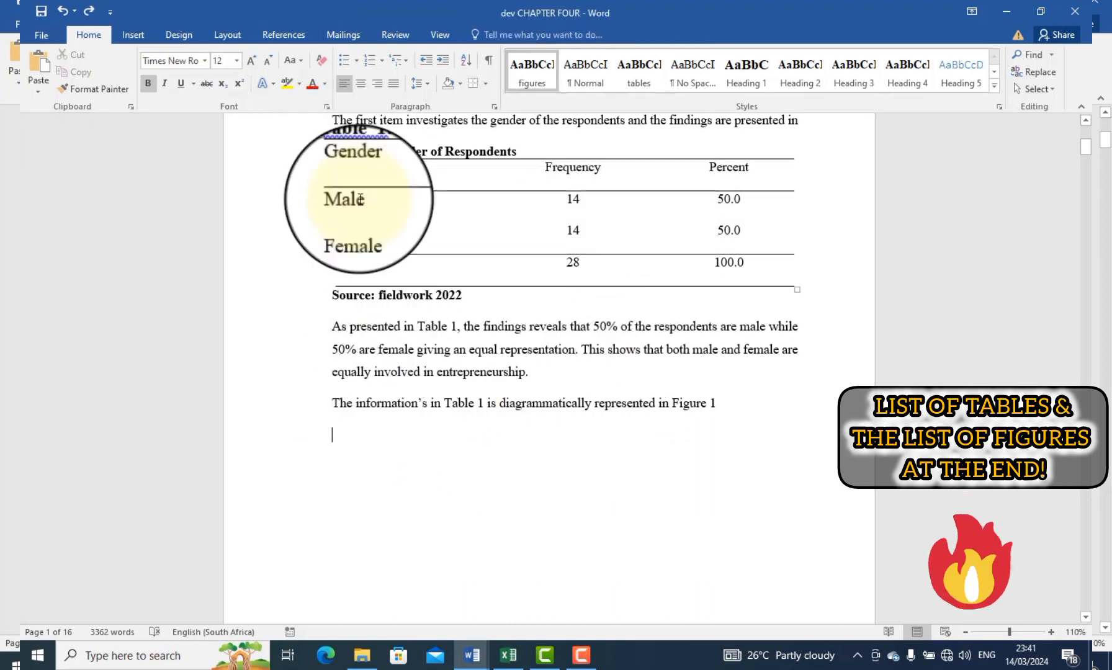
drag(343, 165, 537, 246)
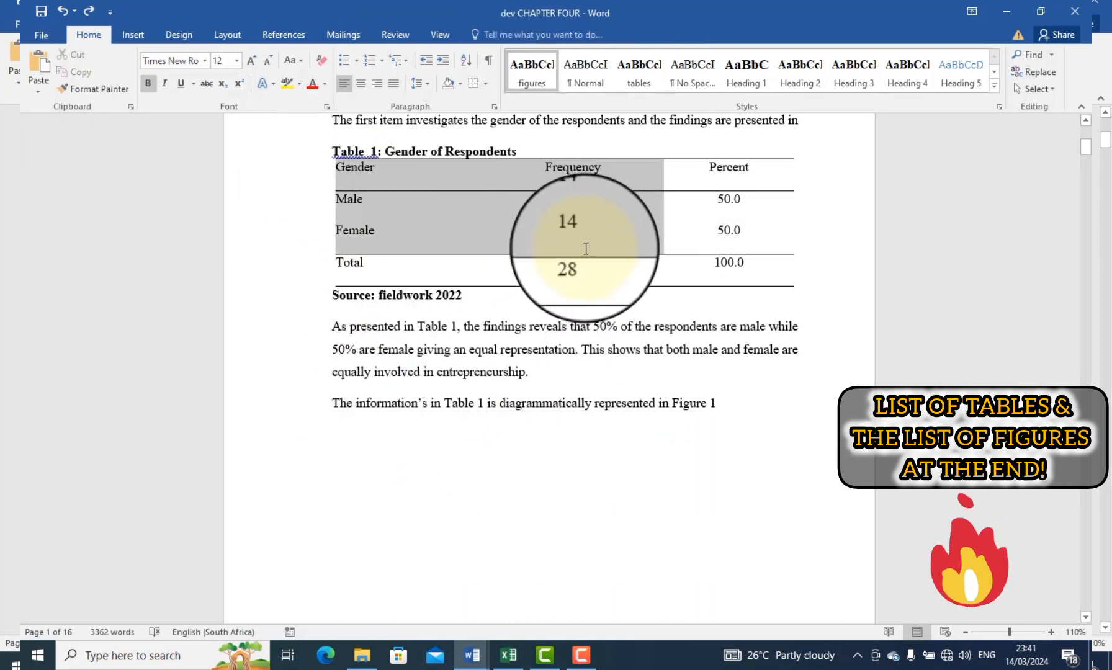
click(132, 37)
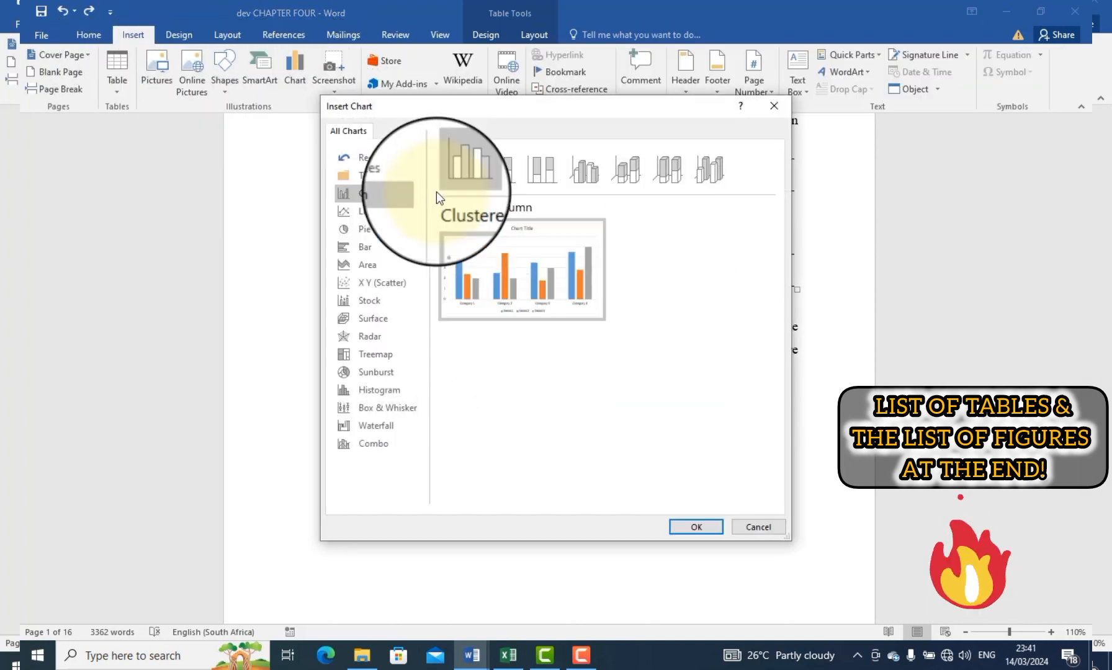
click(365, 229)
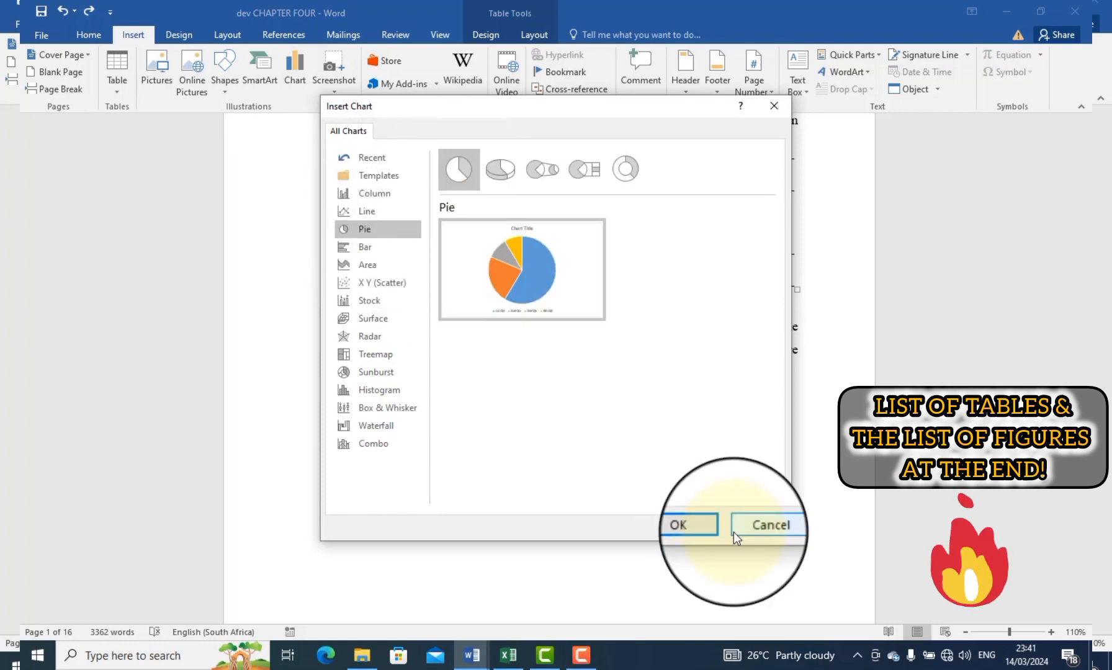
click(705, 526)
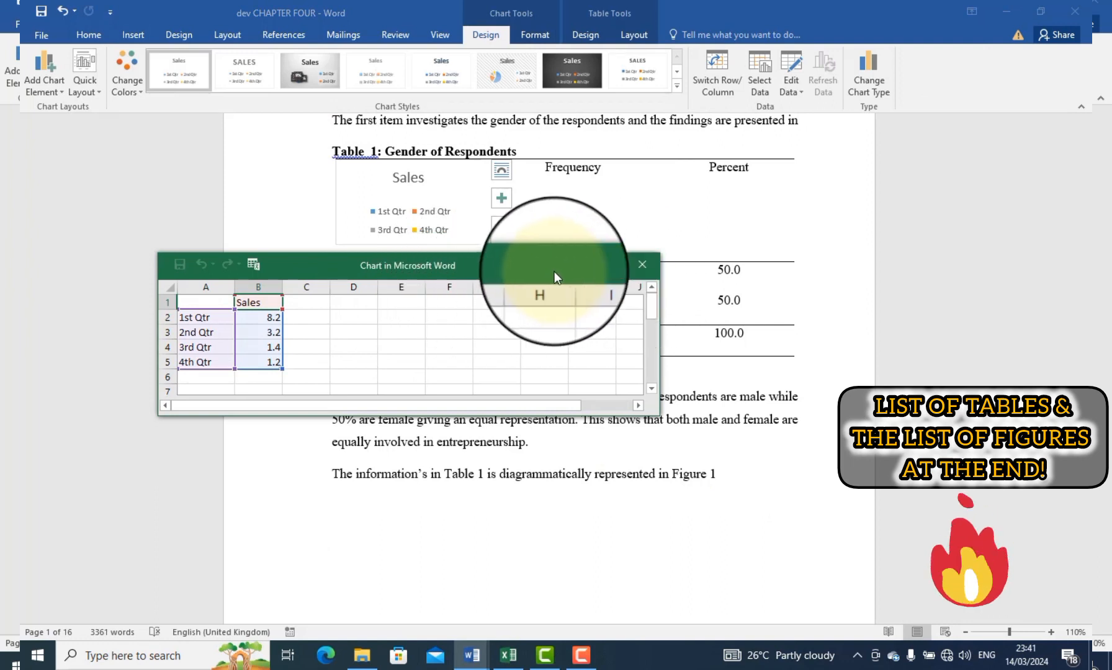
drag(548, 270, 595, 391)
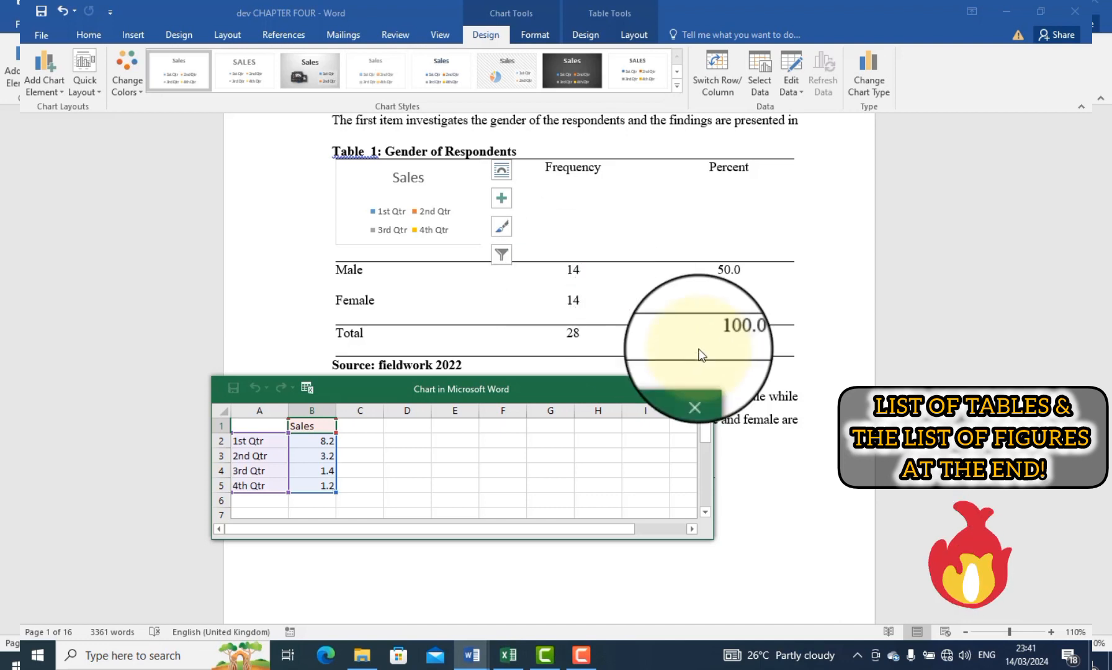
click(696, 388)
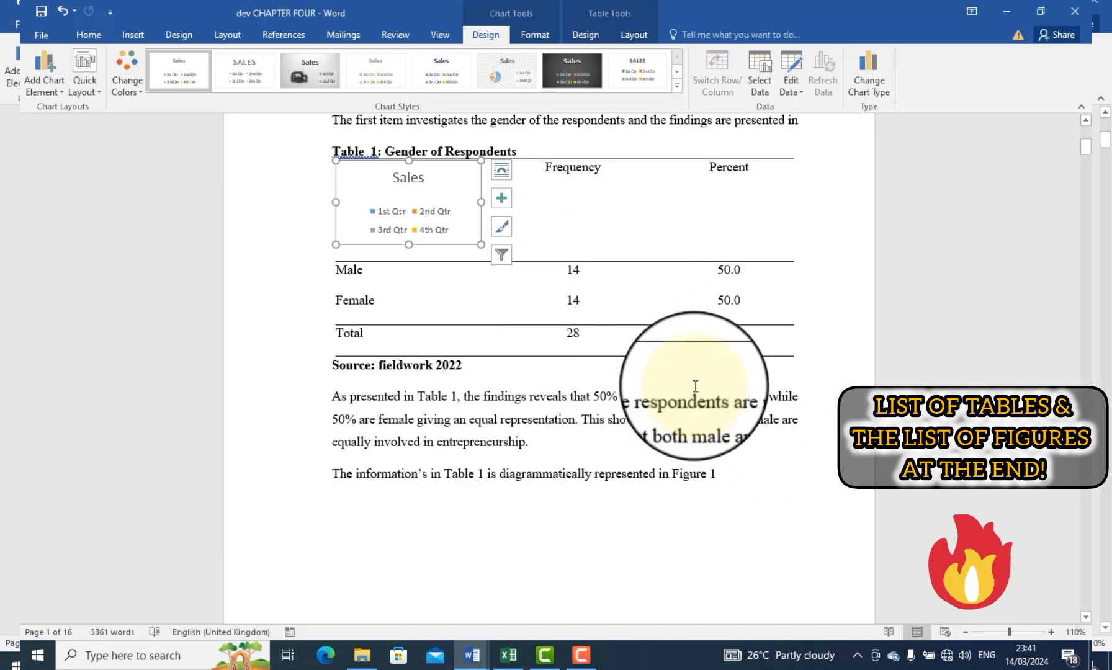
click(62, 14)
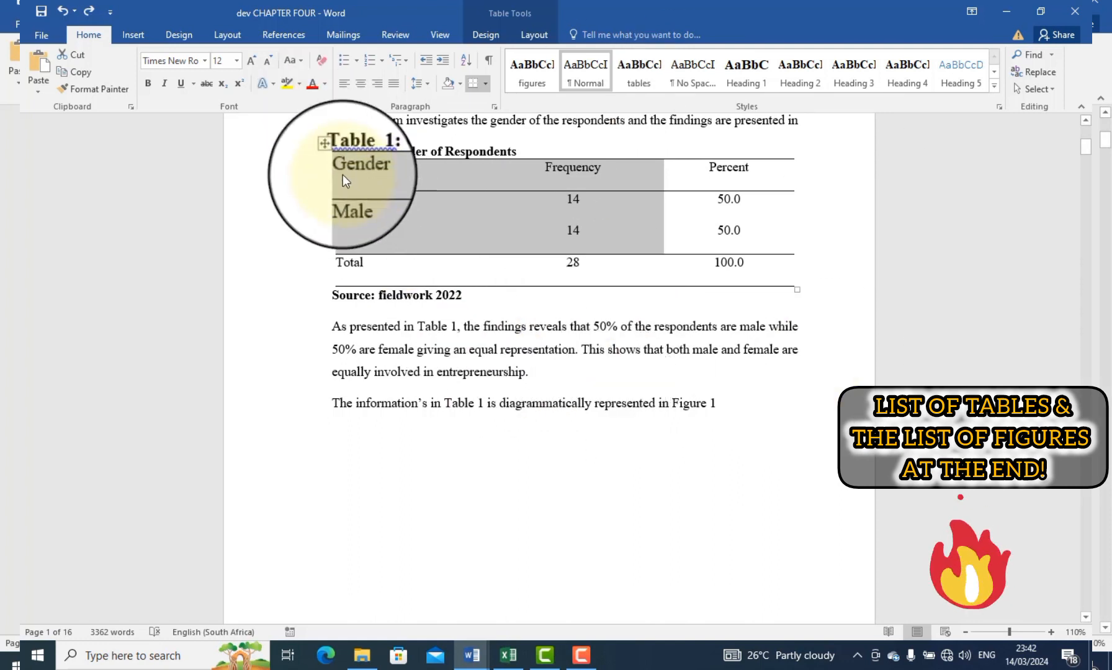
- Copy Table 1's Gender and Frequency cells for Male and Female, and insert a pie chart on the blank line below the Figure 1 sentence
click(79, 72)
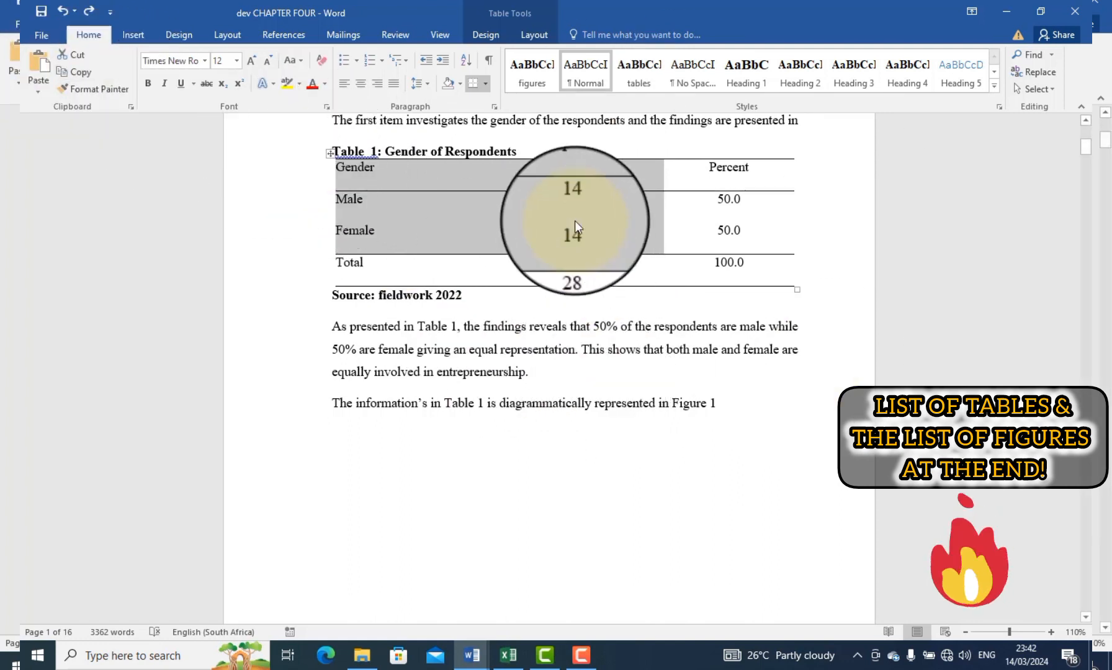
click(355, 431)
scroll(388, 463, down, 1)
scroll(372, 409, down, 1)
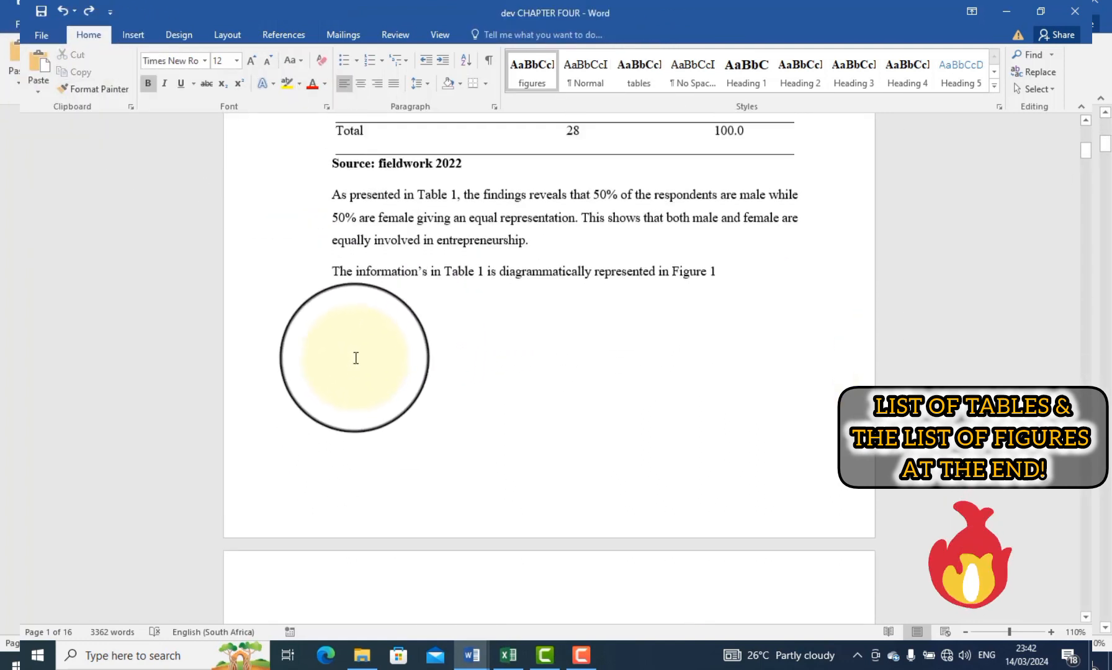
scroll(354, 417, up, 2)
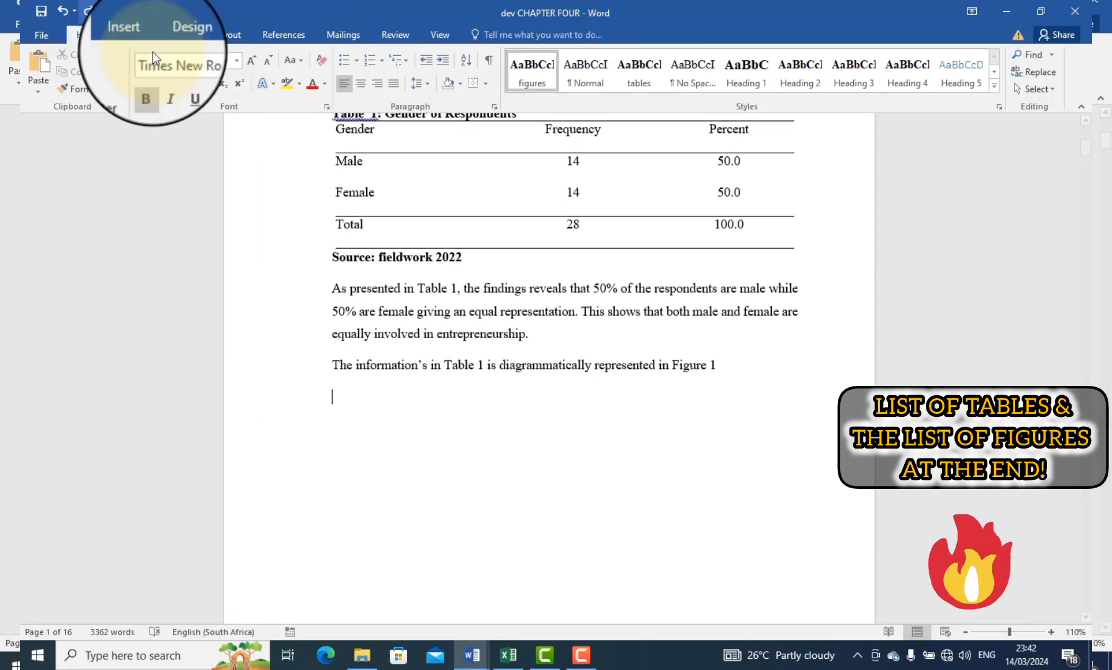
click(131, 34)
click(296, 69)
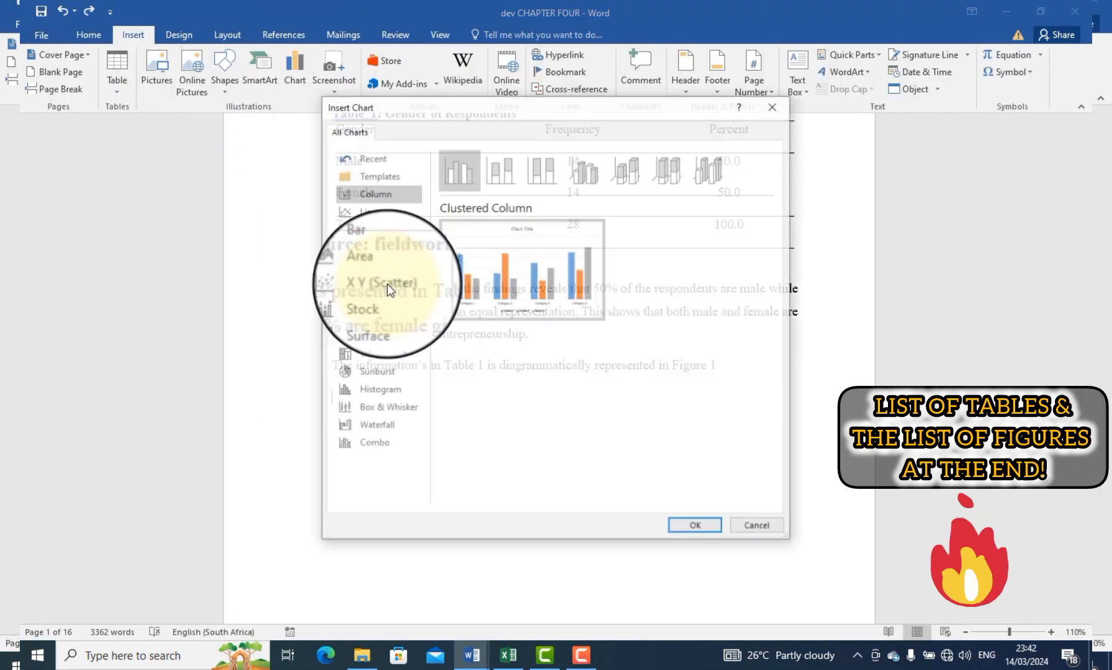
click(356, 229)
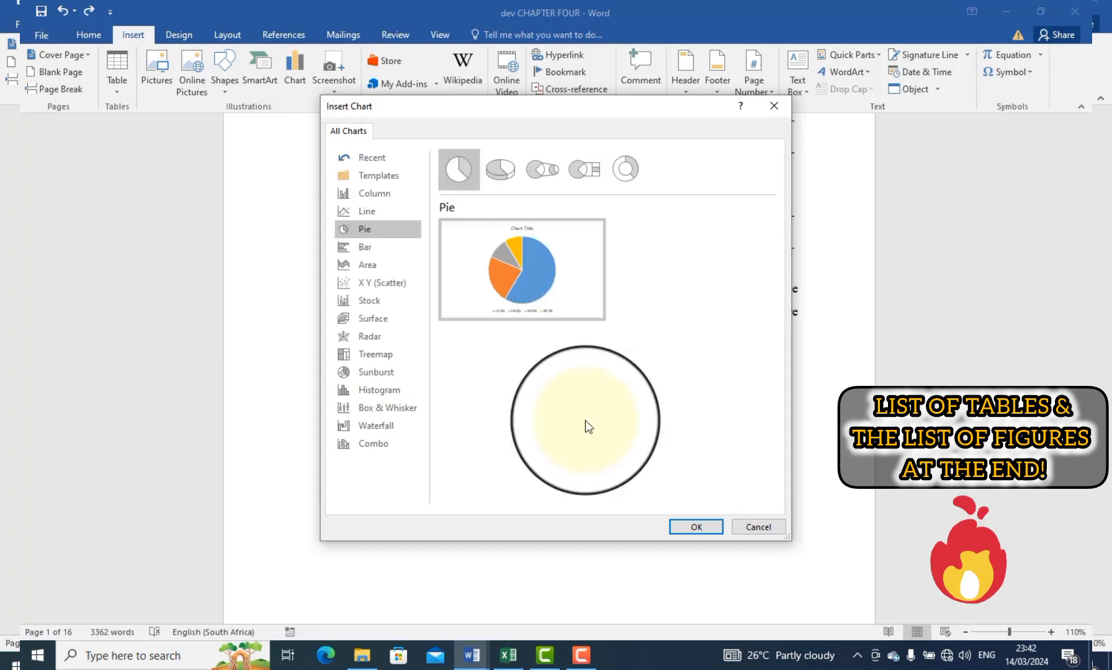
click(690, 526)
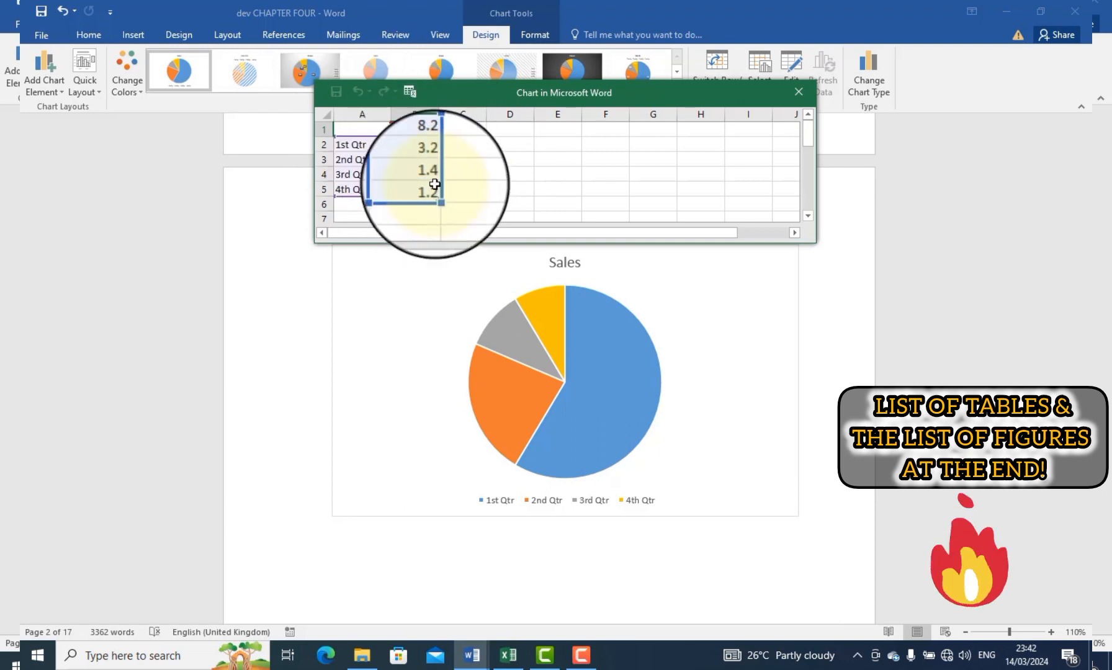
- Replace the sample Sales data in the chart's data sheet with the copied Gender and Frequency cells
drag(370, 125, 415, 188)
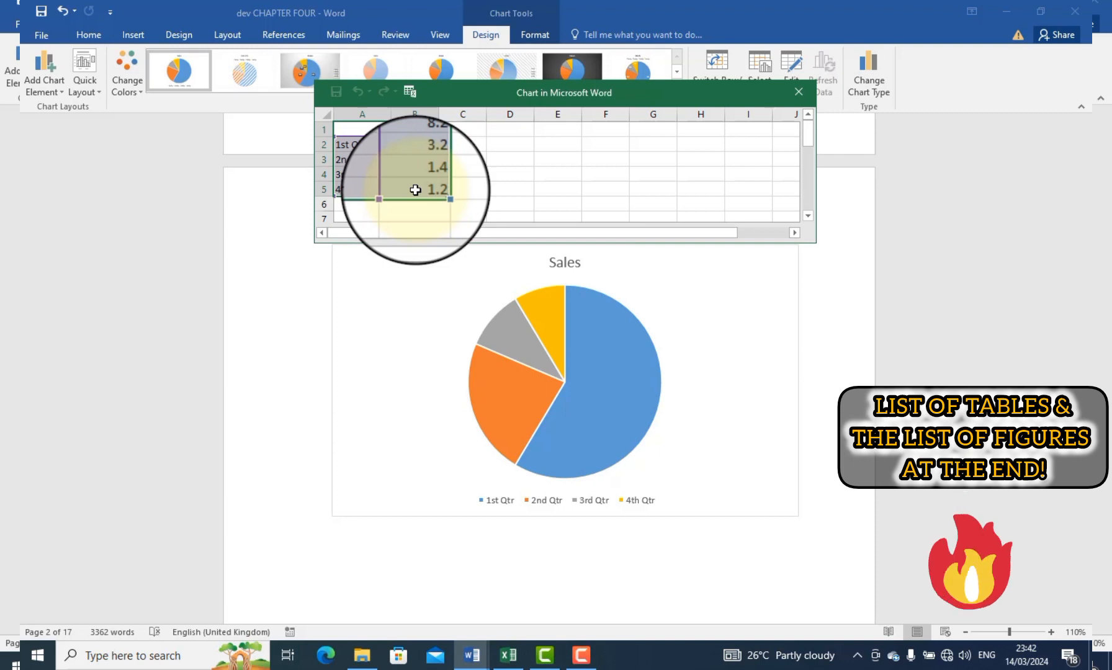
key(ctrl+v)
click(530, 366)
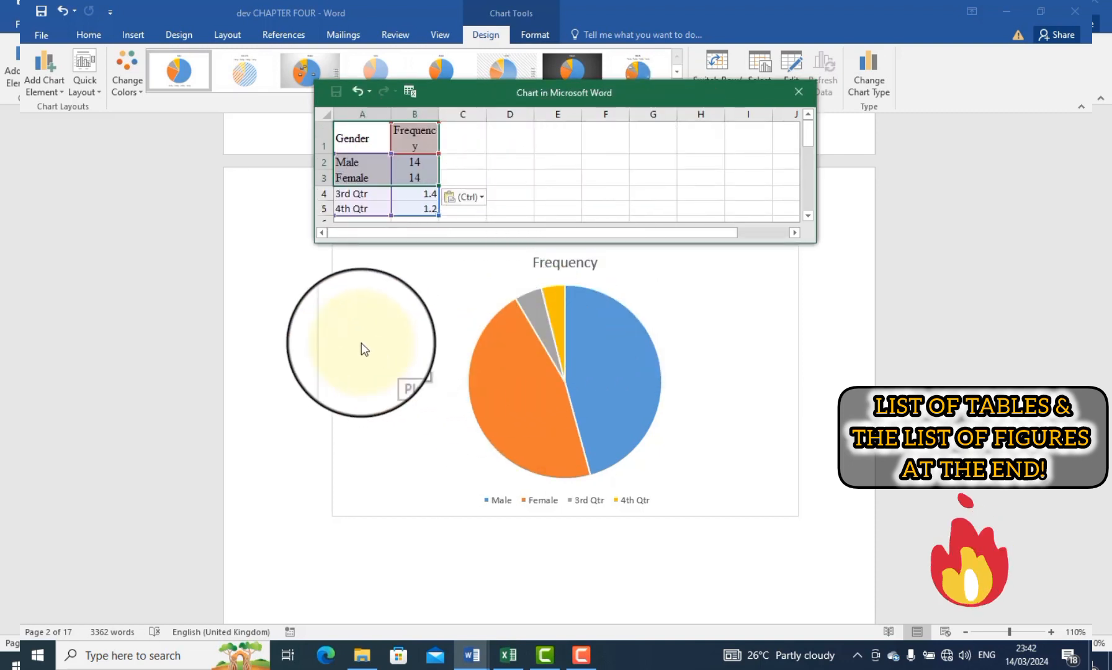
- Check the data sheet against Table 1 and clear the leftover 3rd Qtr and 4th Qtr rows with their values
click(281, 302)
scroll(280, 304, up, 10)
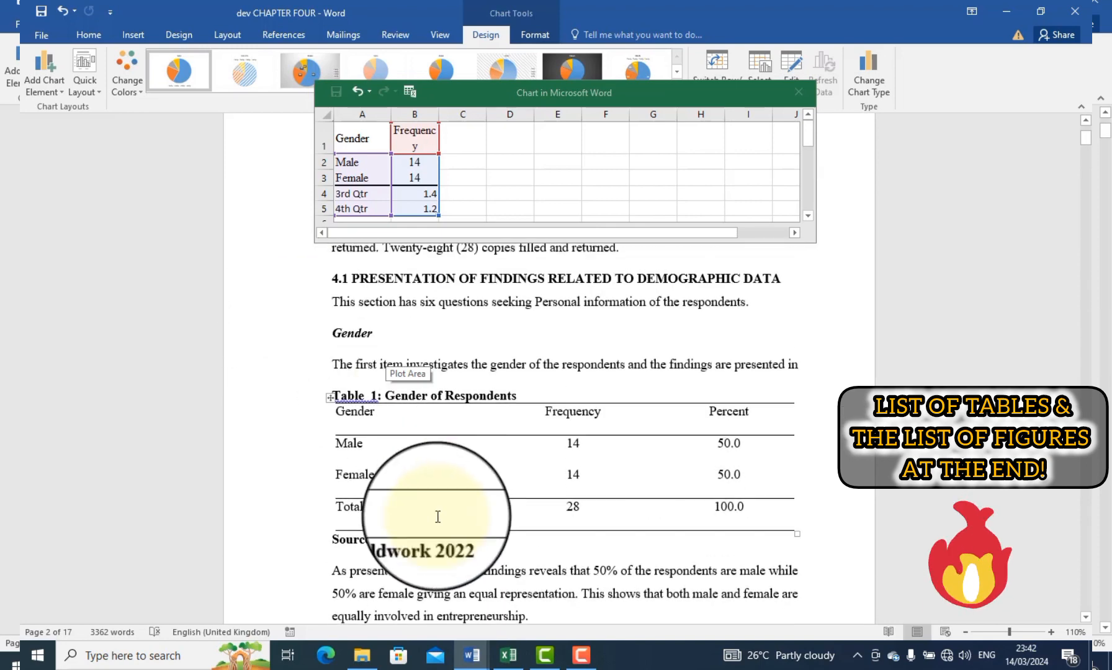
click(351, 195)
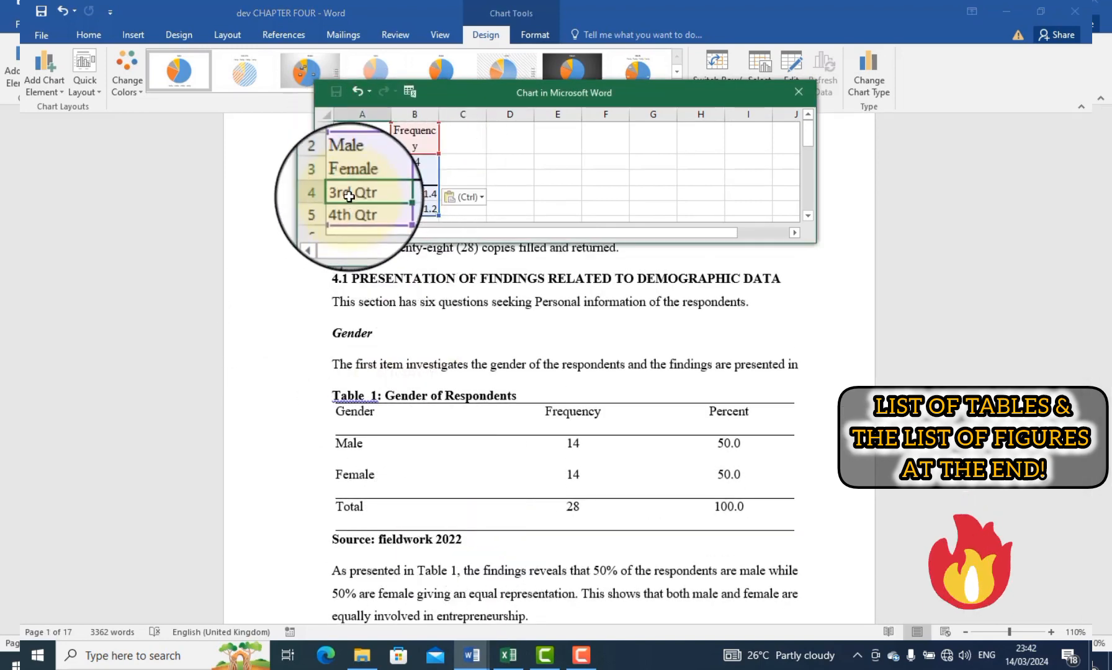
drag(323, 194, 428, 204)
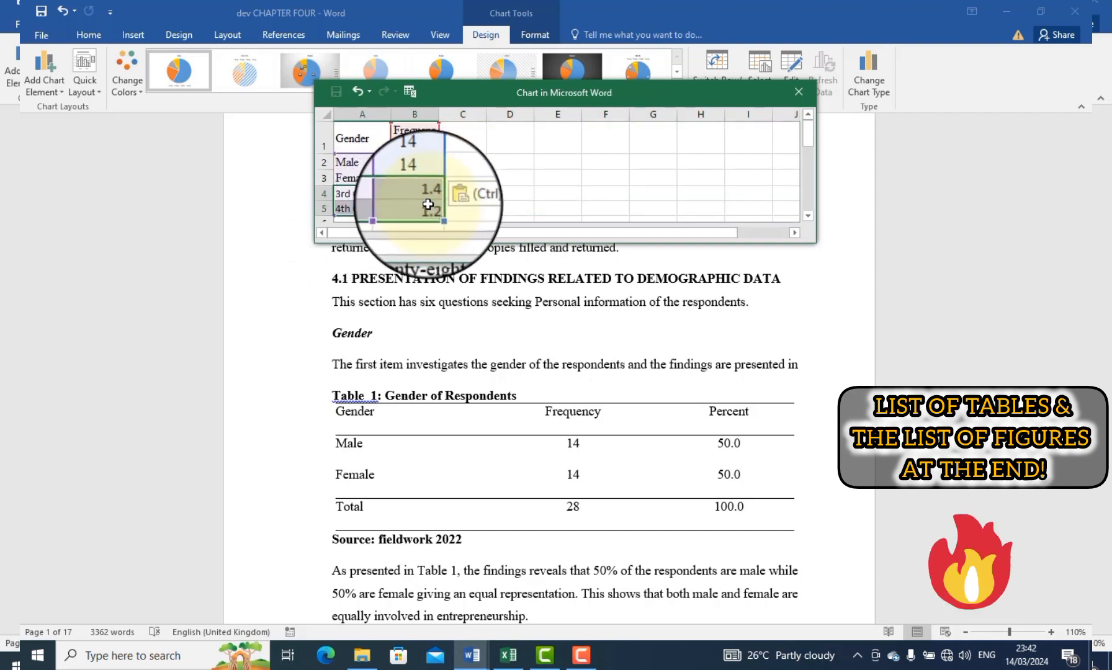
key(Delete)
click(496, 178)
scroll(596, 348, down, 6)
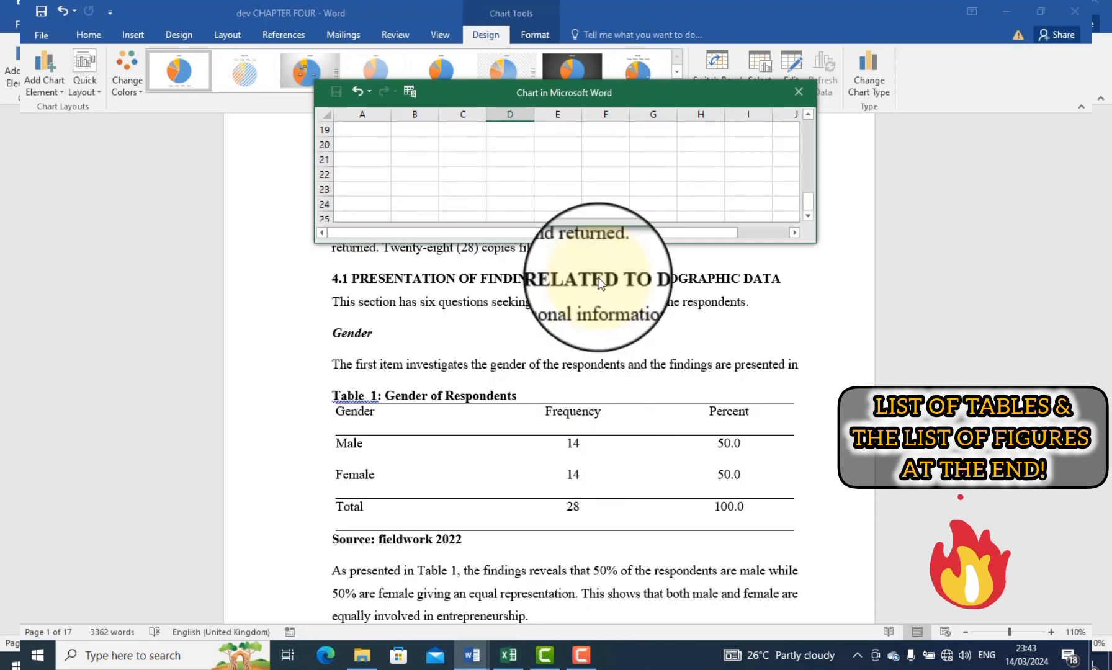
scroll(608, 169, up, 6)
- Review the gender pie chart on the page and close its data sheet
click(695, 420)
scroll(696, 419, down, 8)
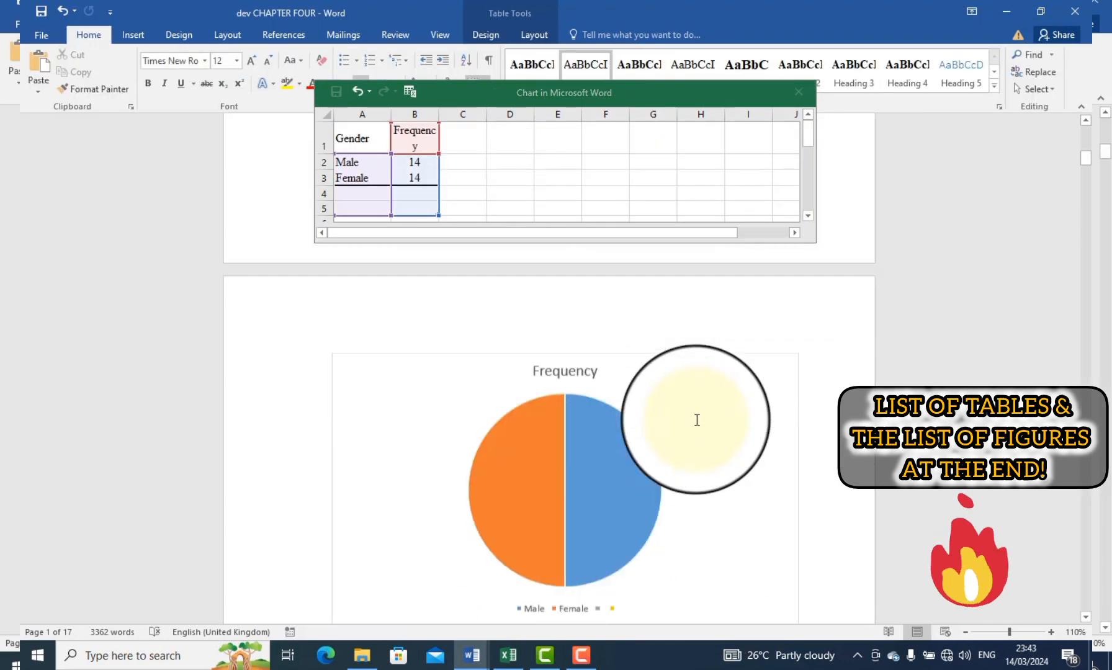
scroll(696, 421, down, 3)
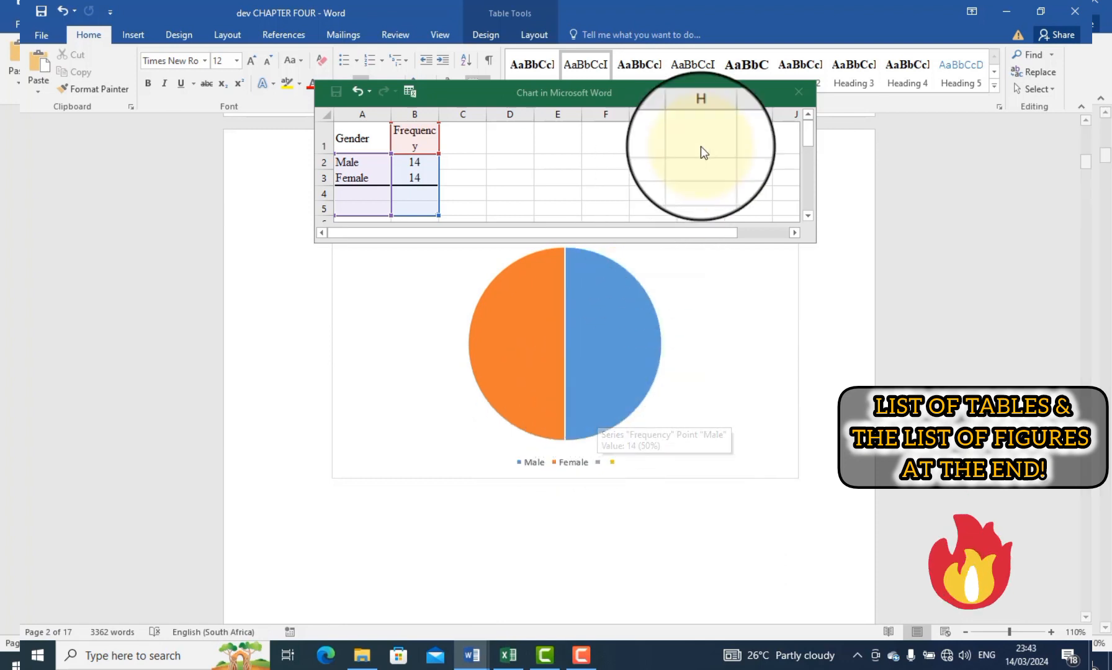
click(683, 193)
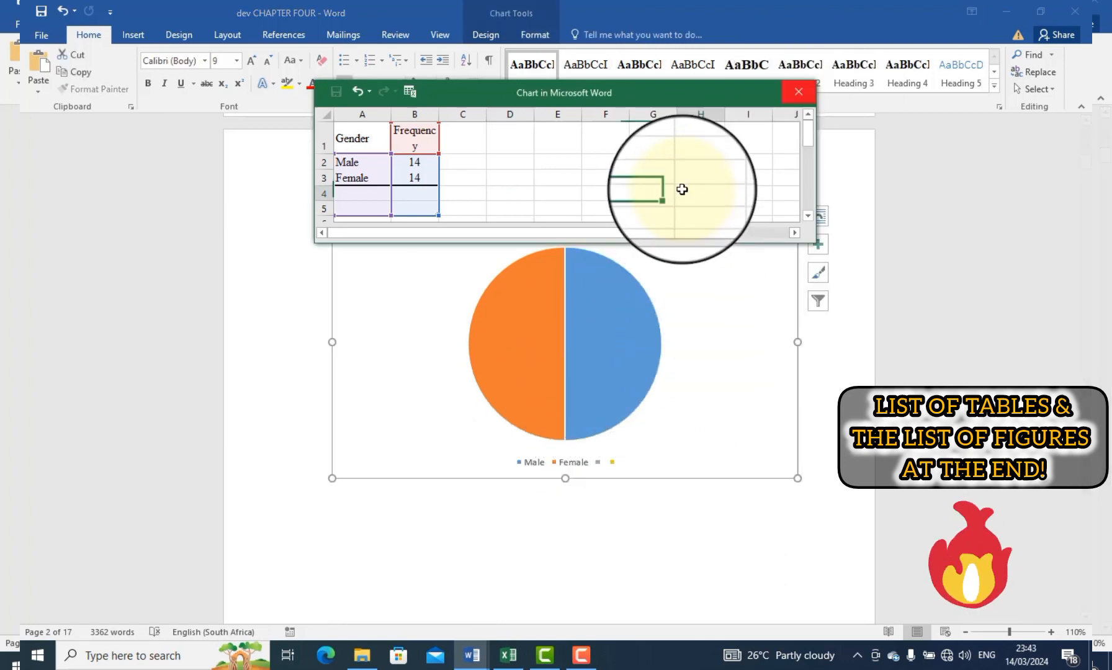
click(799, 88)
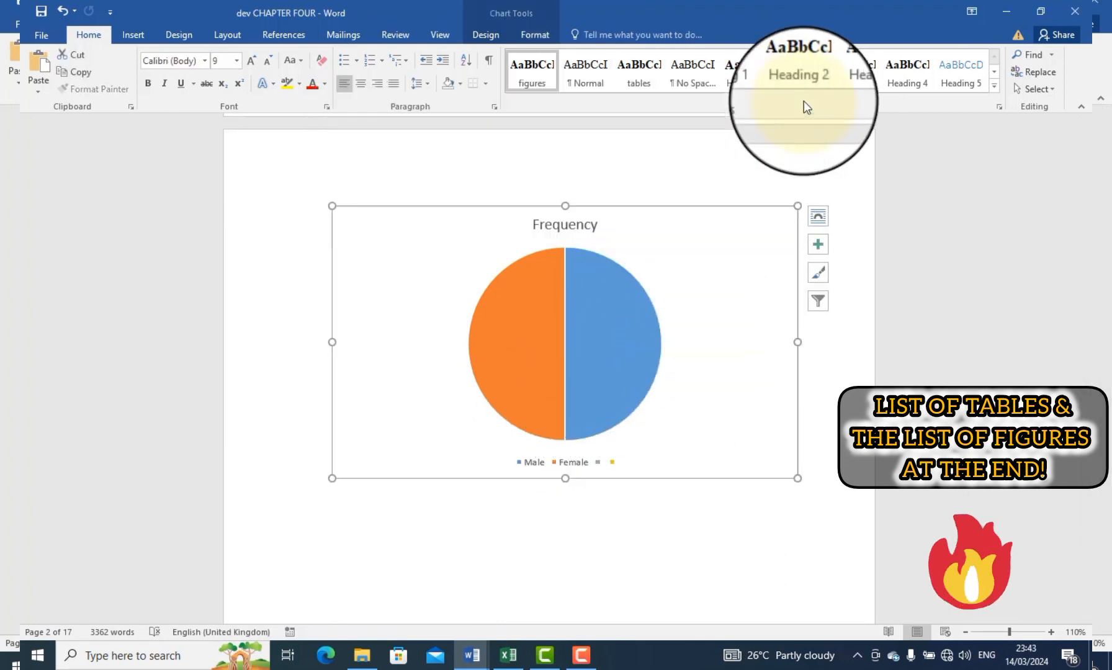
- Open the data series formatting options for the gender pie chart
click(604, 363)
double_click(604, 363)
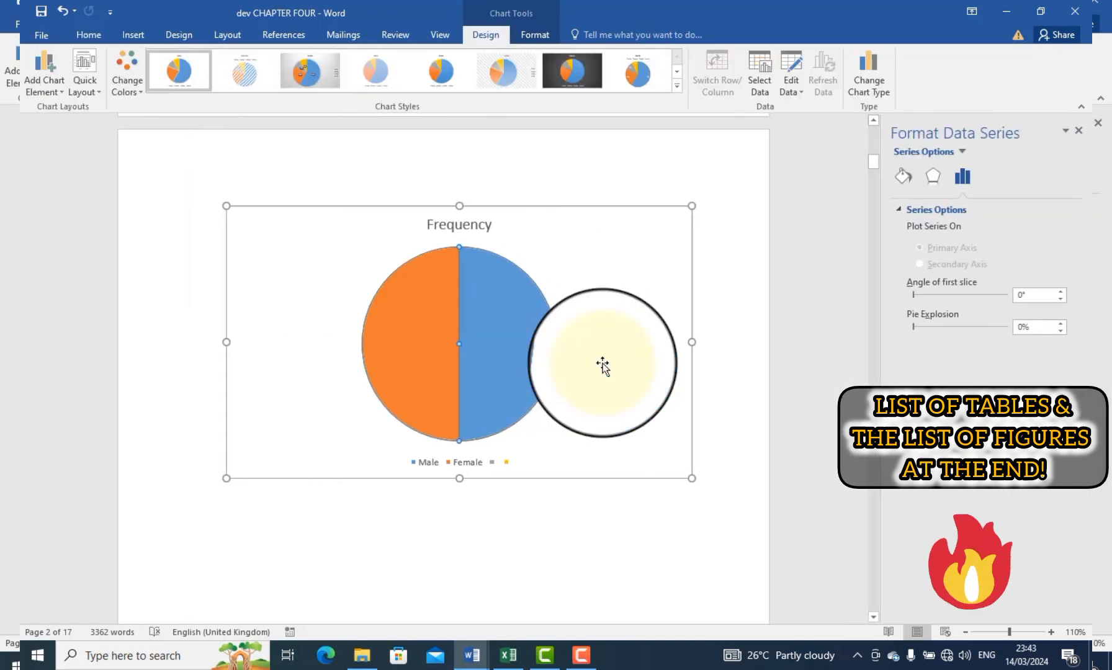
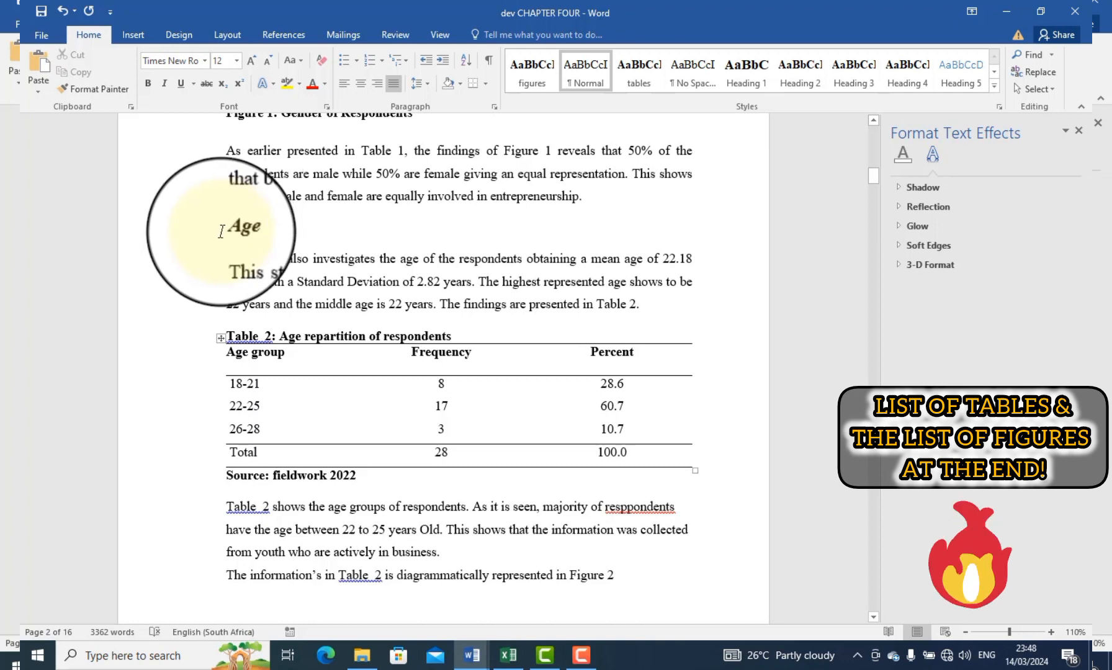
- Review the age and academic qualification tables, their interpretations and the matching bar charts in the dev CHAPTER FOUR document
click(221, 232)
scroll(281, 305, down, 5)
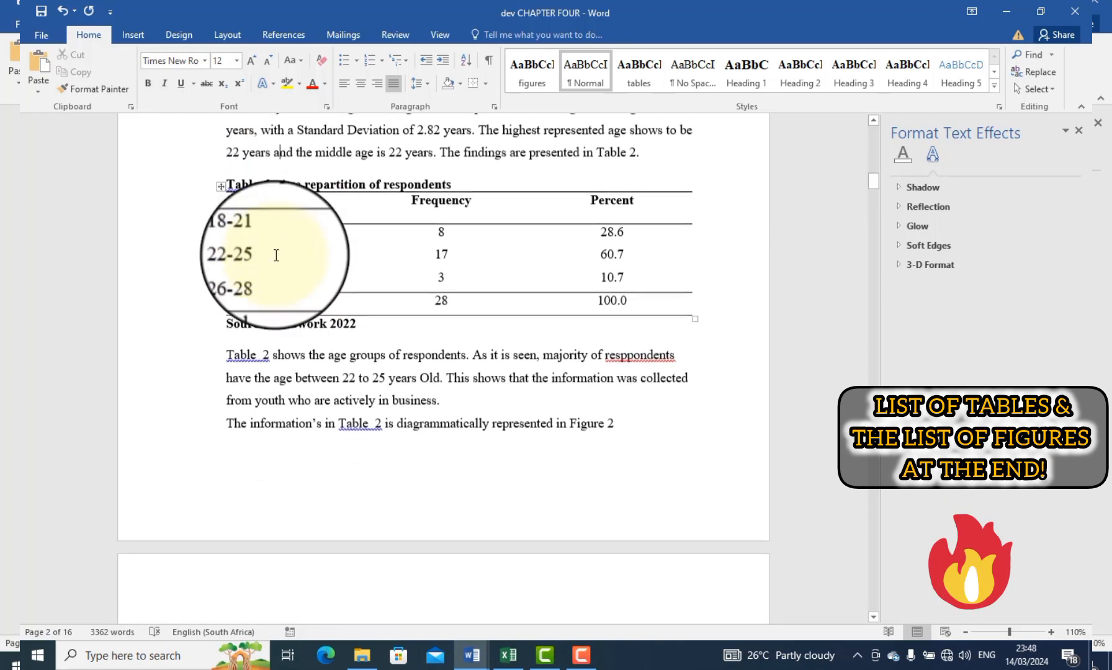
scroll(270, 362, down, 4)
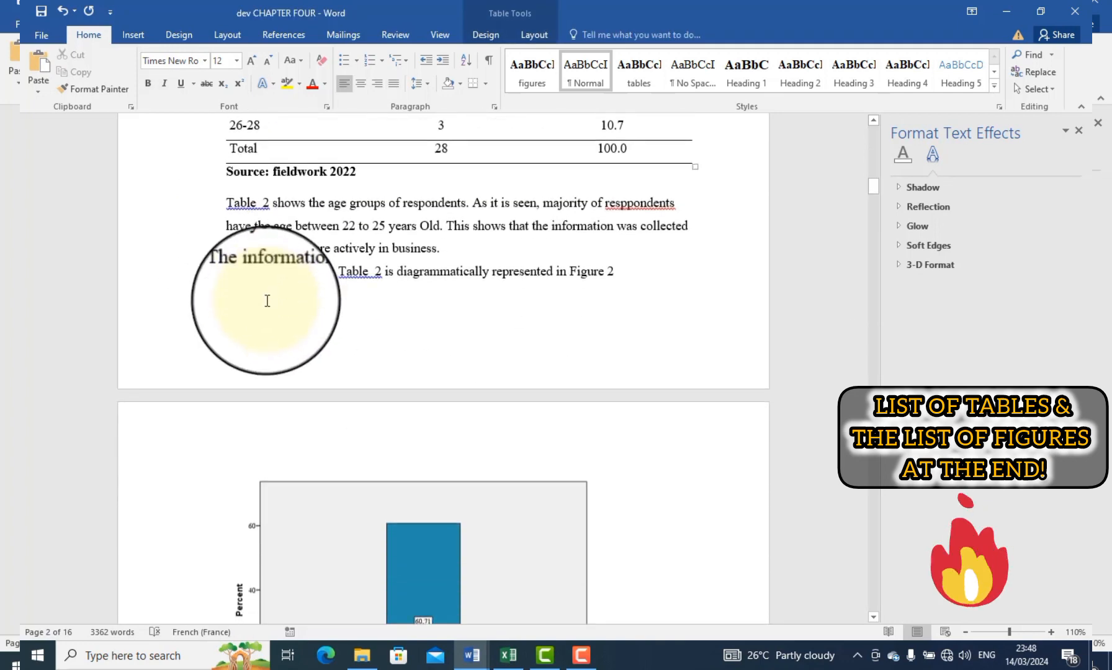
click(267, 301)
scroll(268, 347, down, 3)
scroll(263, 304, up, 8)
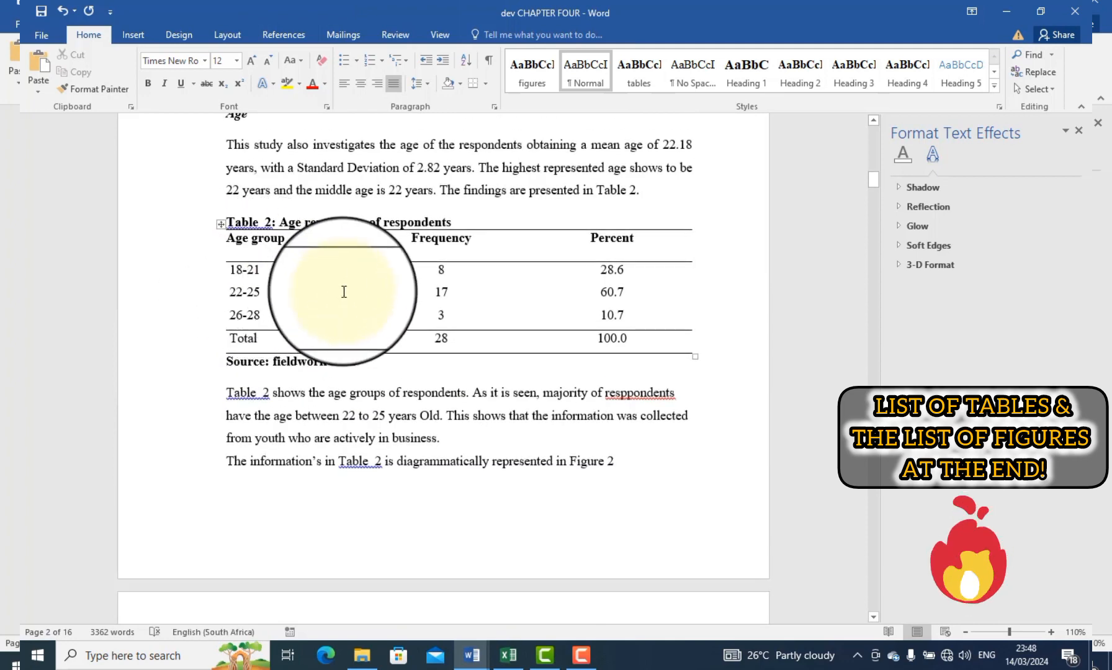
scroll(293, 415, down, 14)
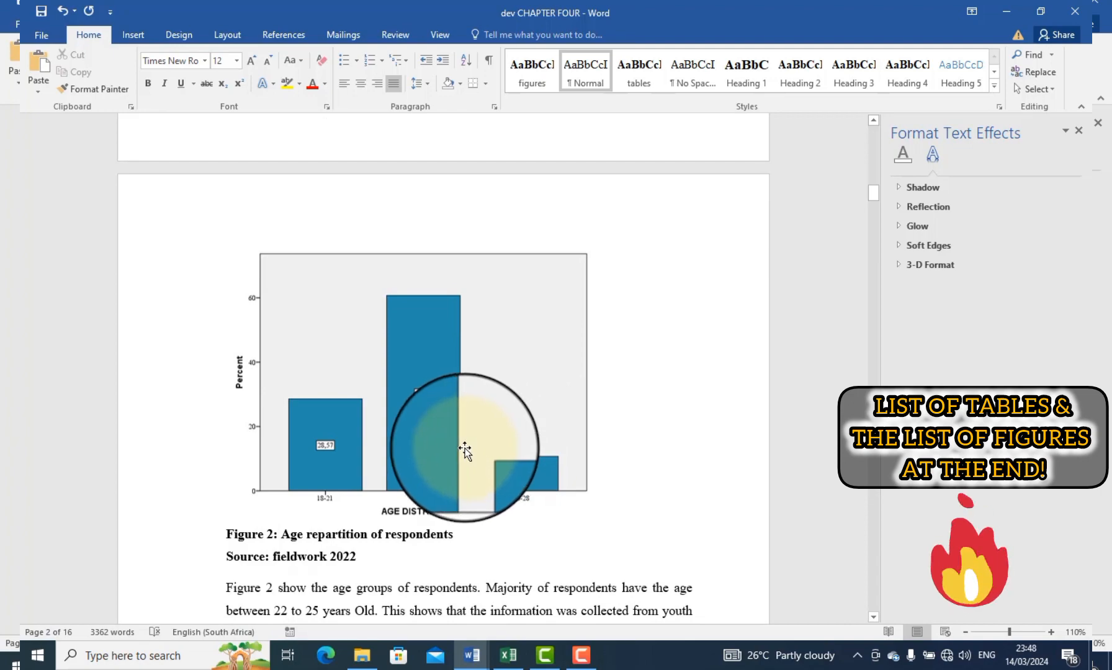
scroll(465, 448, down, 7)
scroll(465, 448, down, 20)
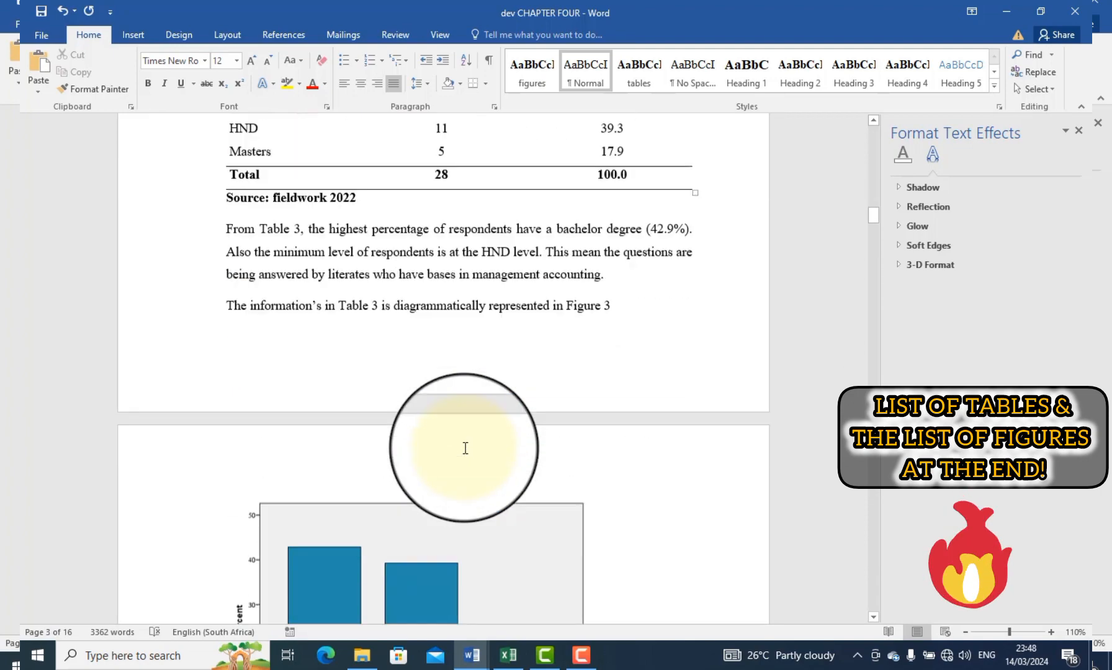
scroll(459, 428, up, 20)
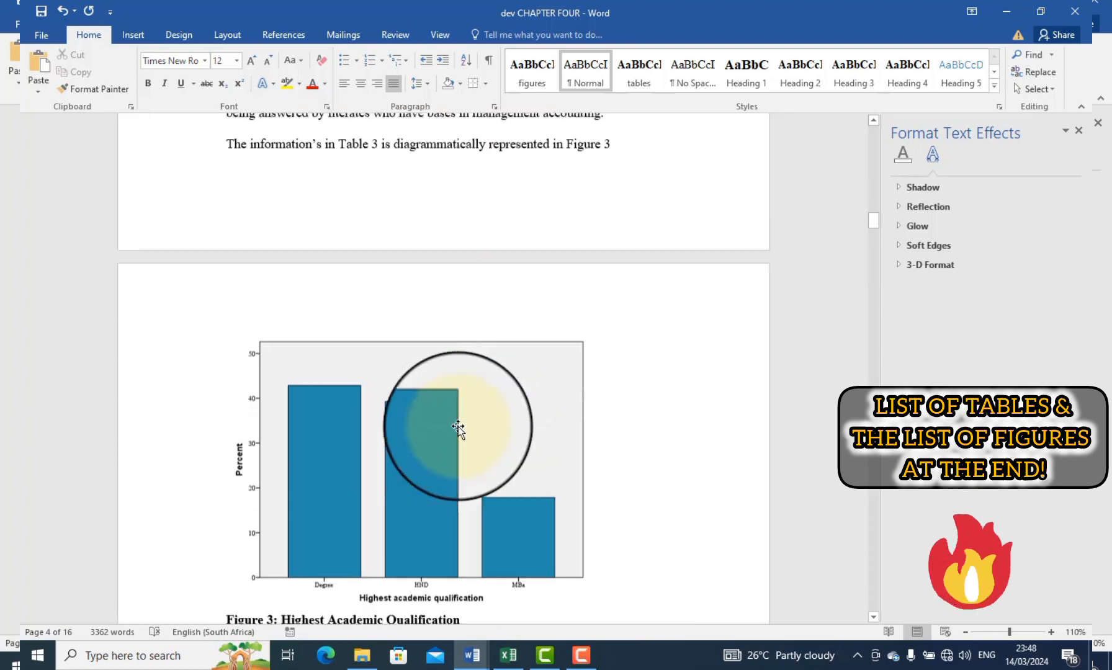
- Switch to the "THE EFFECT OF" document and AutoFit Table 9, Distribution according to auditing skills, to the window
mouse_move(487, 662)
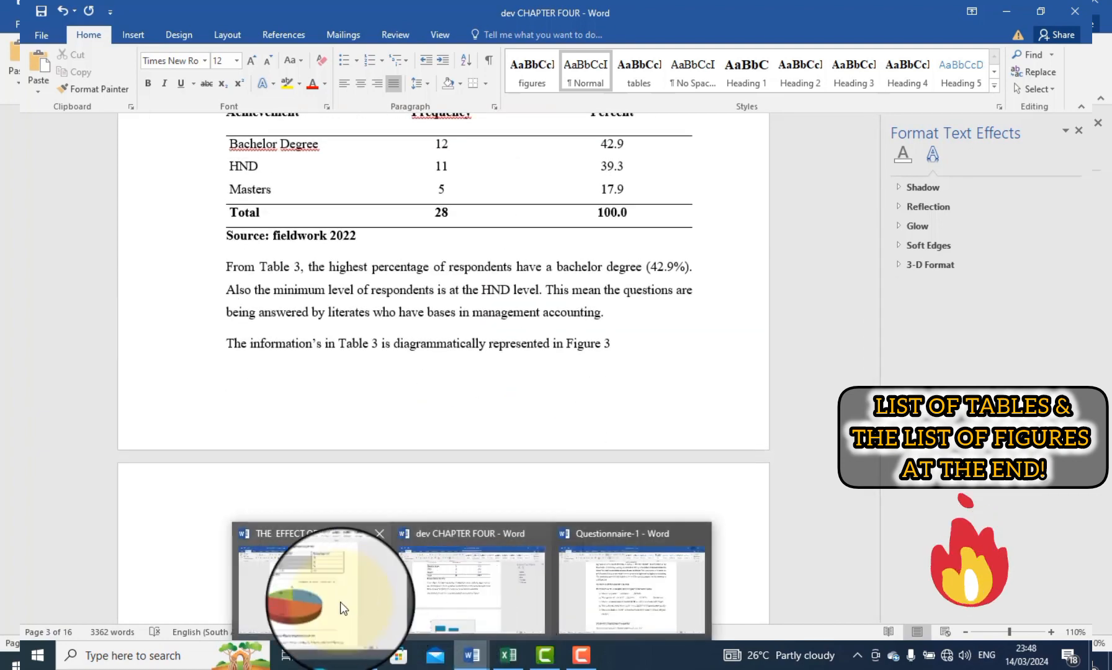
click(339, 602)
scroll(368, 422, down, 12)
scroll(368, 422, down, 20)
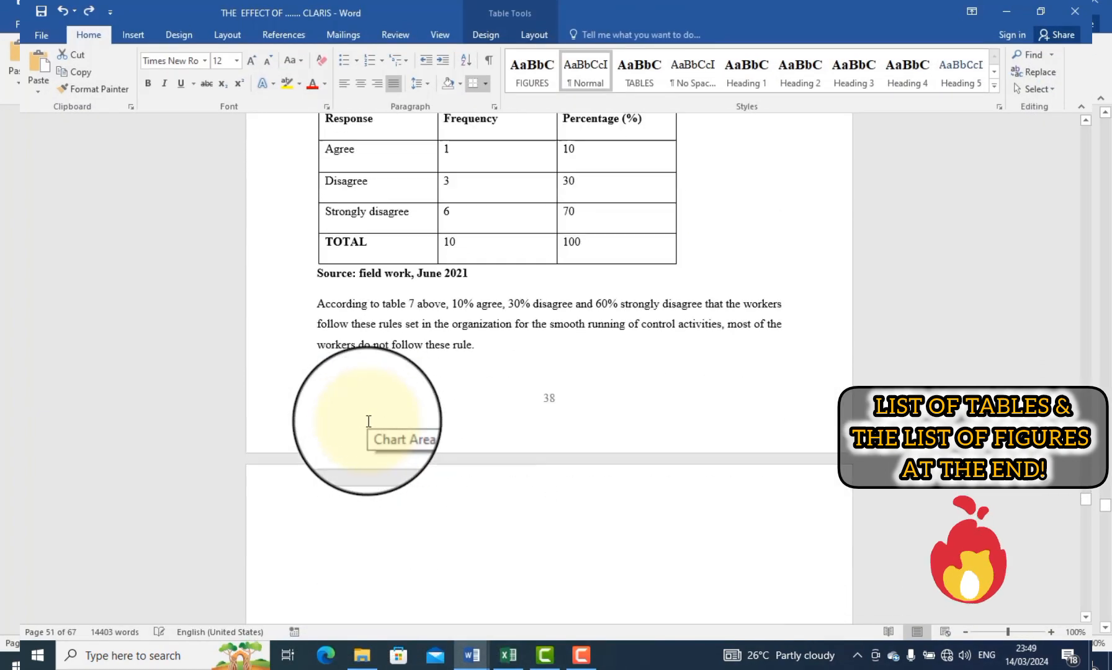
scroll(366, 420, up, 8)
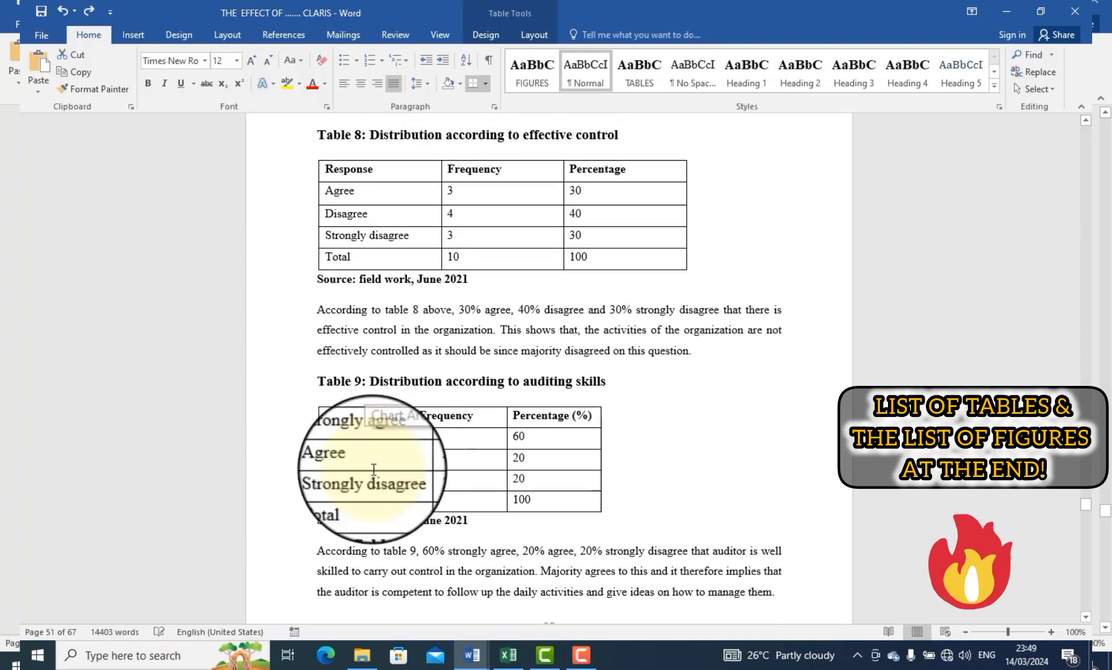
click(315, 402)
right_click(315, 402)
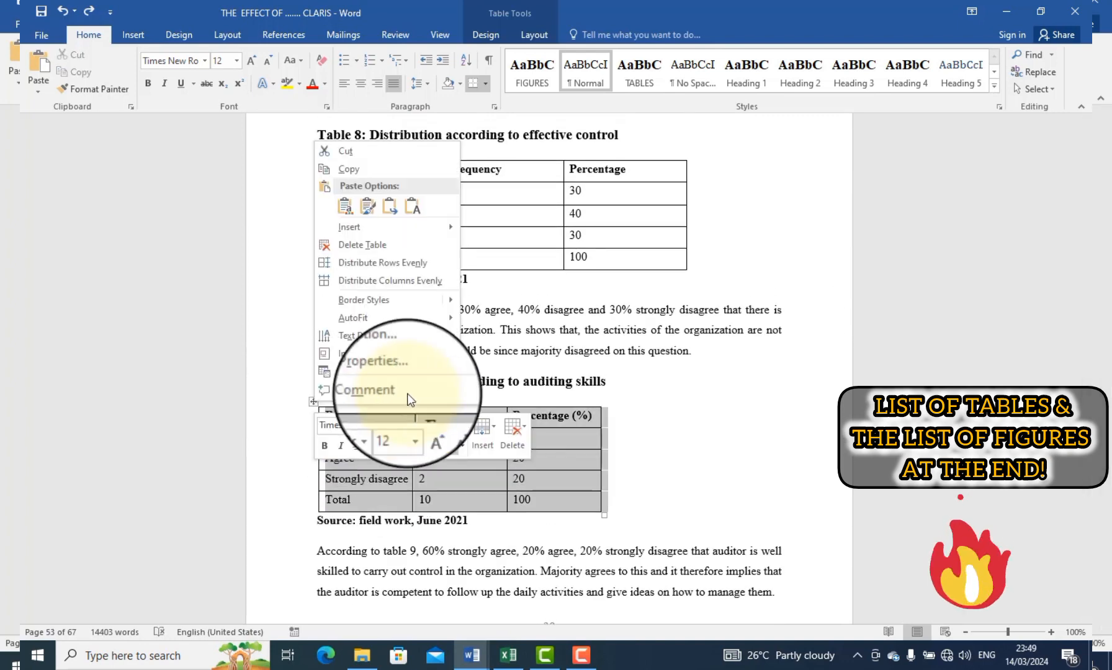
mouse_move(431, 317)
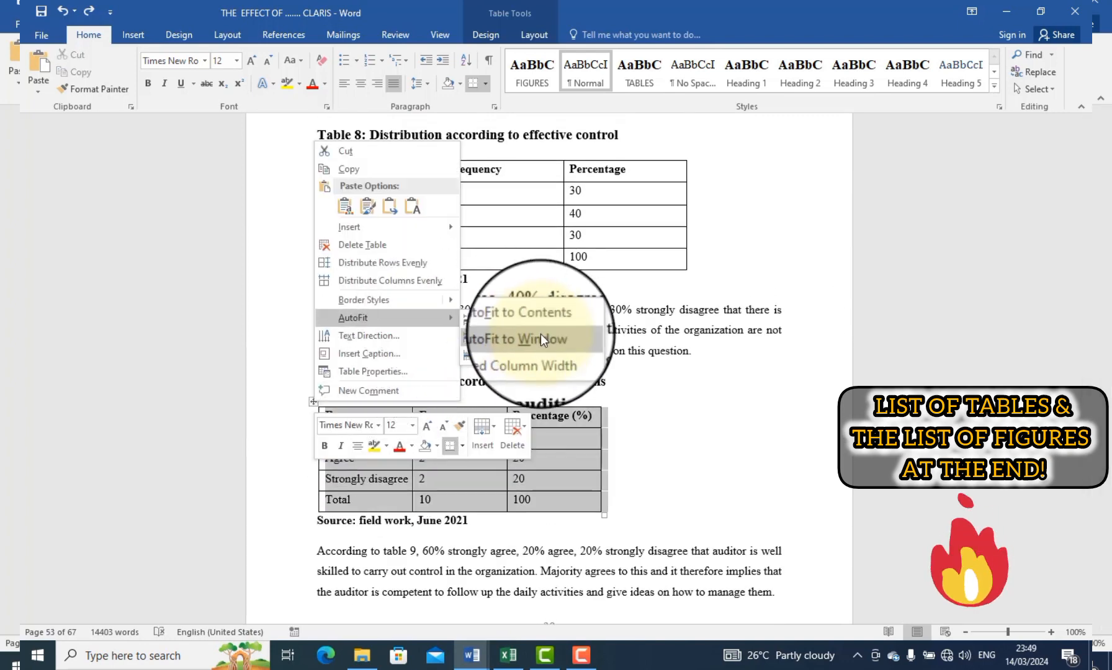
click(541, 335)
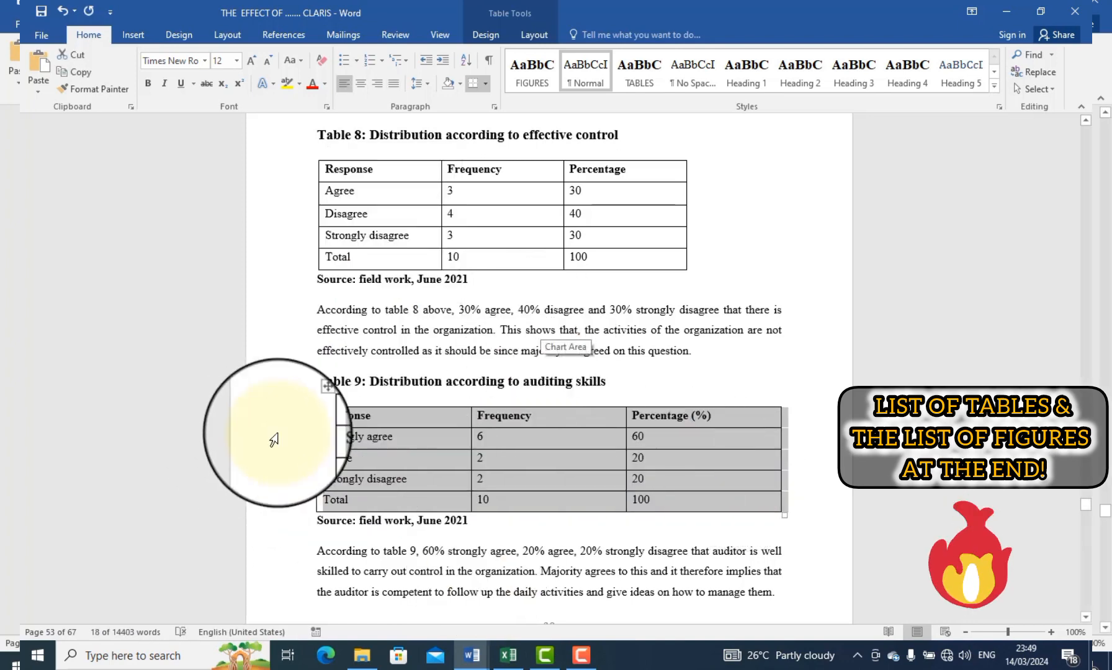
- Remove all borders from Table 9 and add top and bottom borders to its header row
click(485, 84)
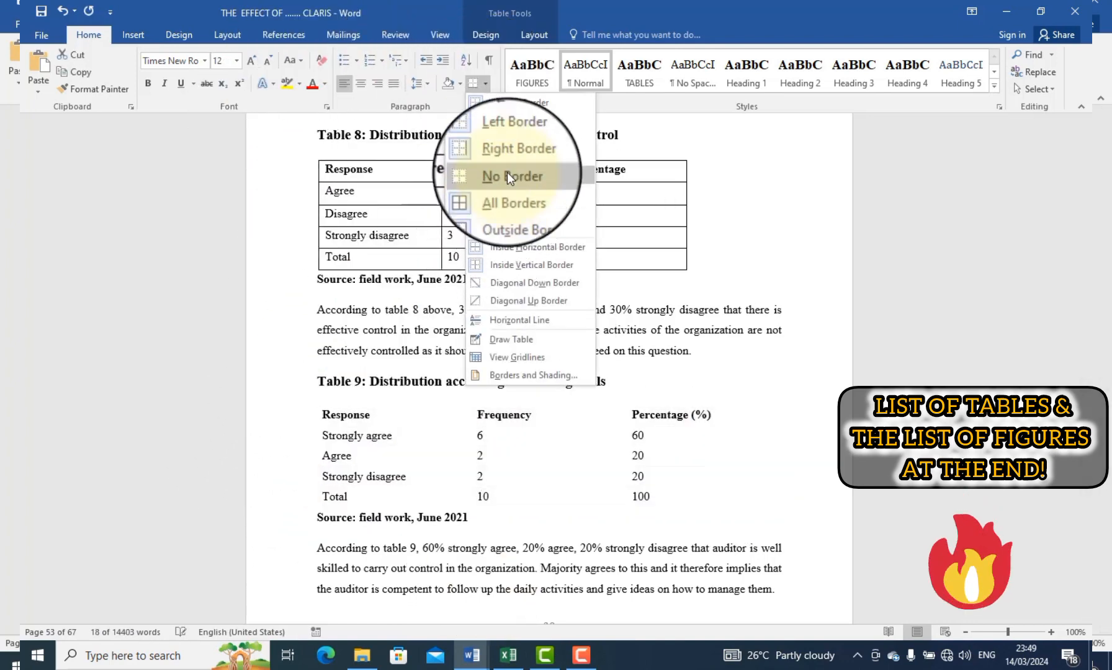
click(508, 177)
click(314, 417)
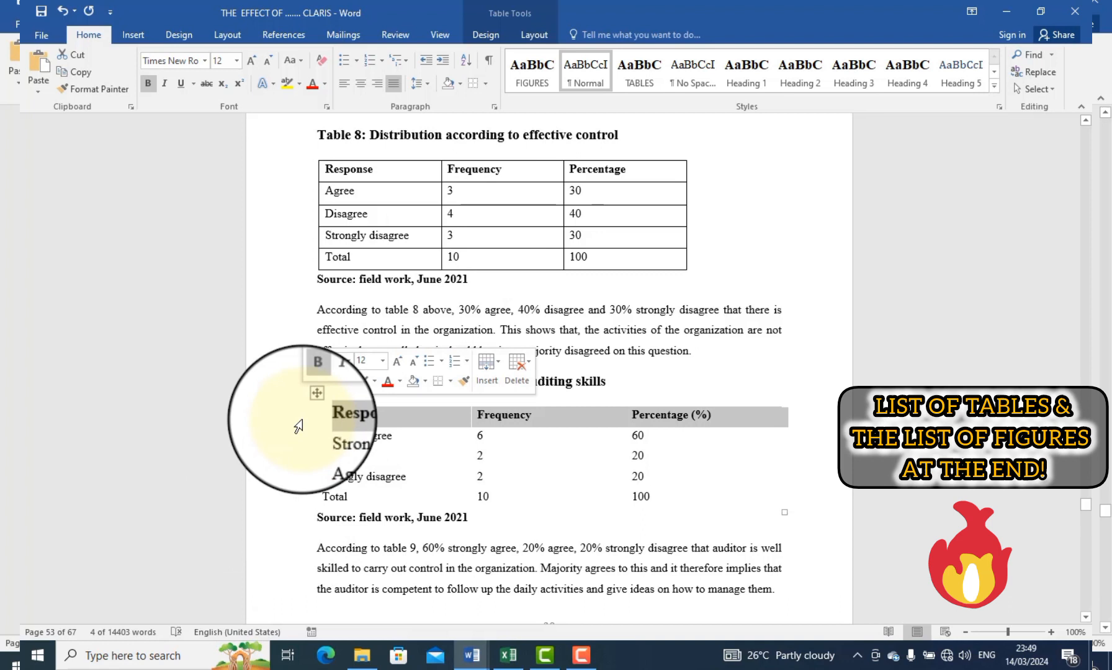
click(456, 380)
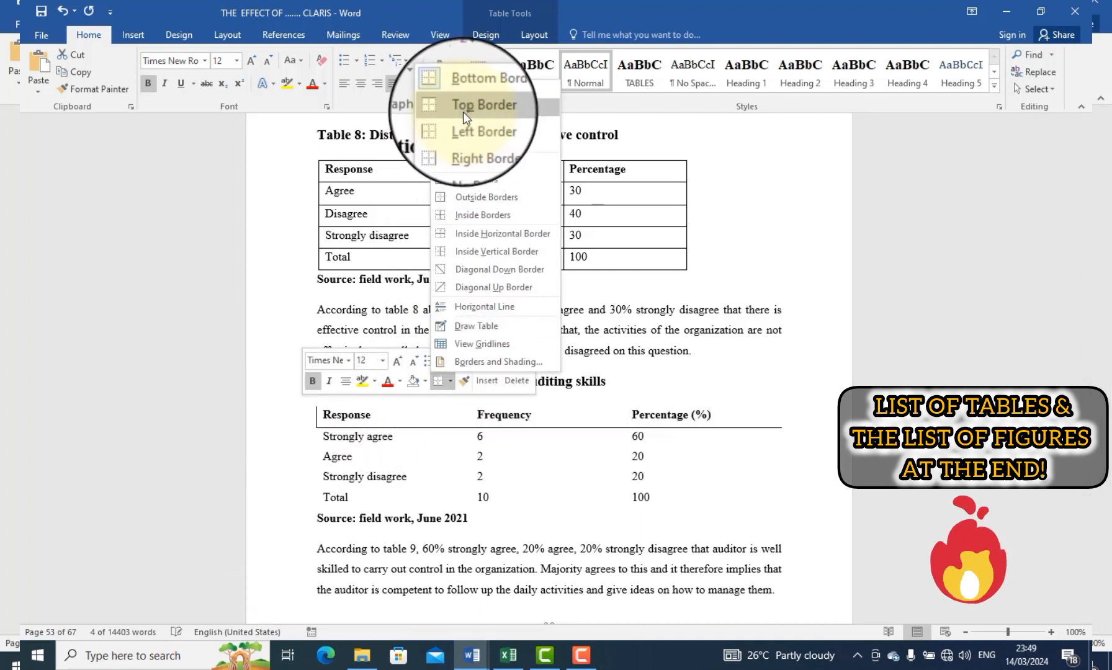
click(463, 112)
- Add top and bottom borders to the Total row of Table 9
click(285, 498)
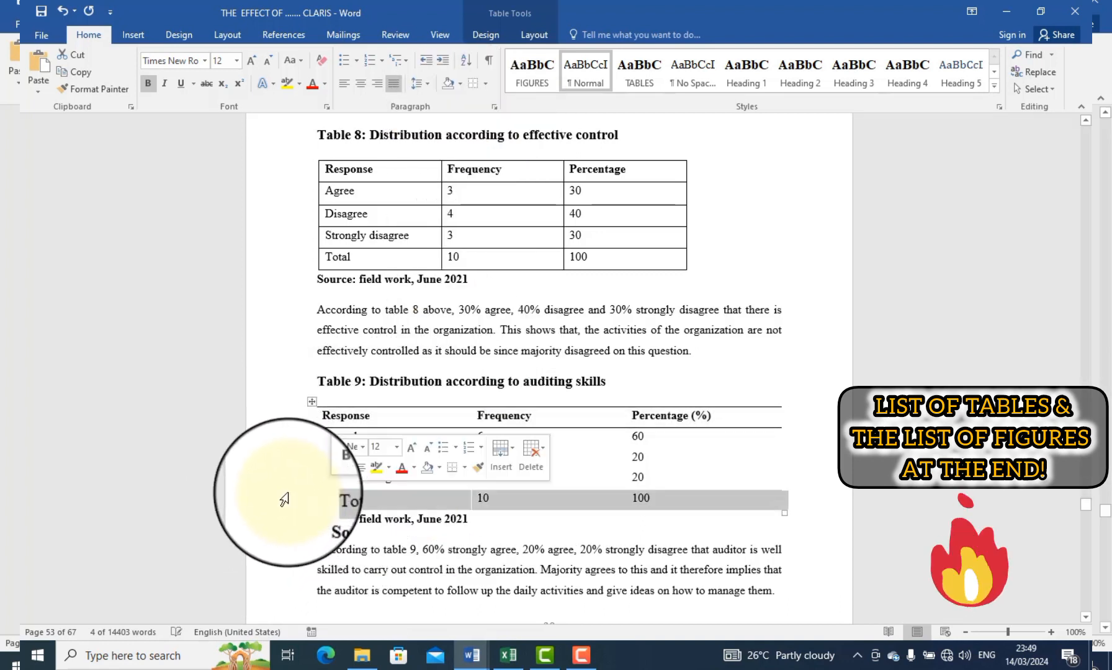
click(457, 473)
click(465, 468)
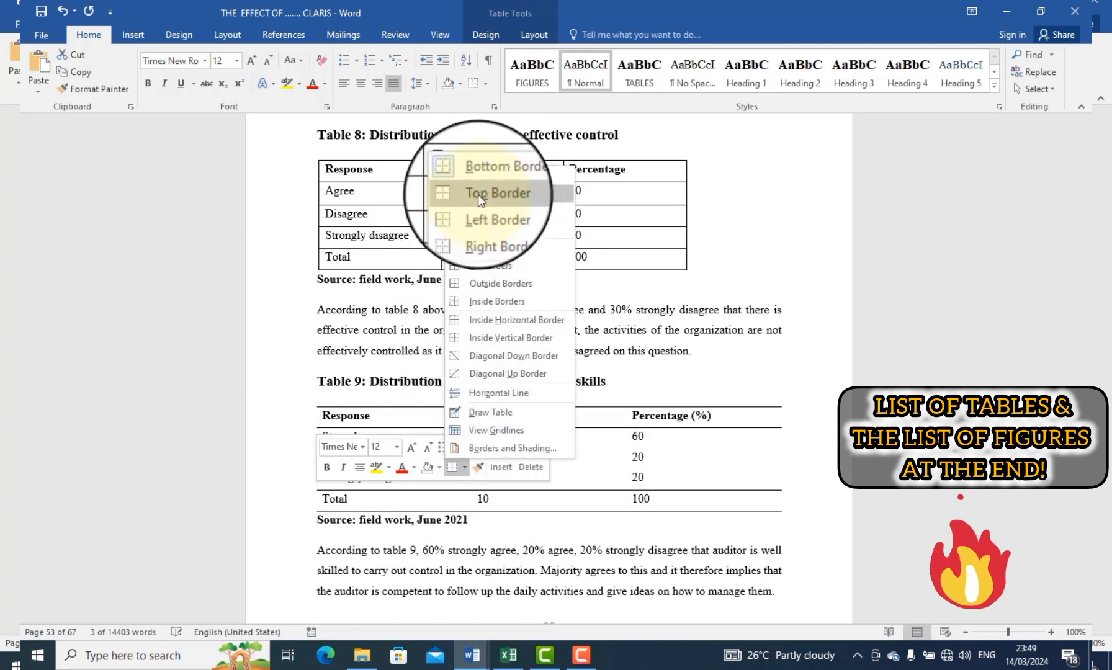
click(478, 195)
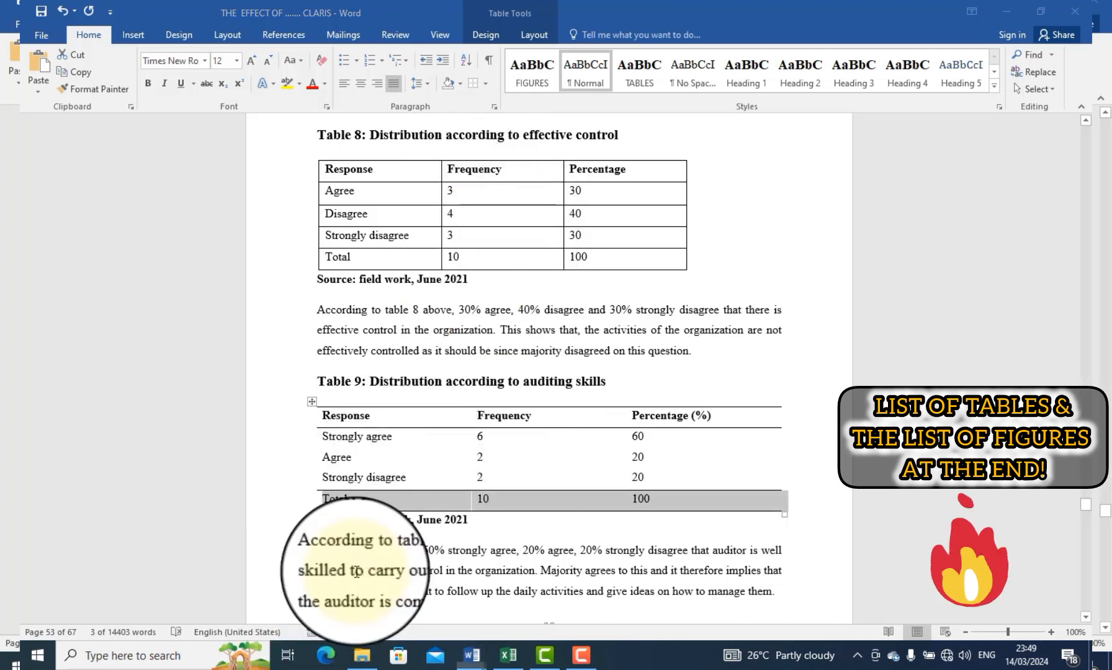
click(379, 488)
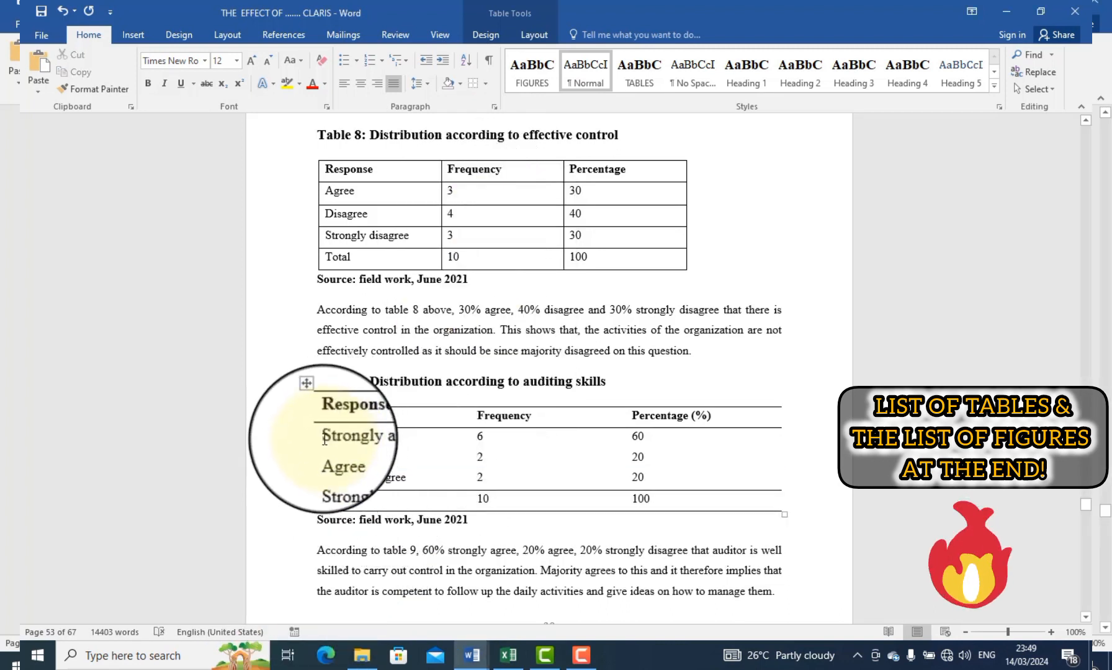
drag(324, 439, 501, 462)
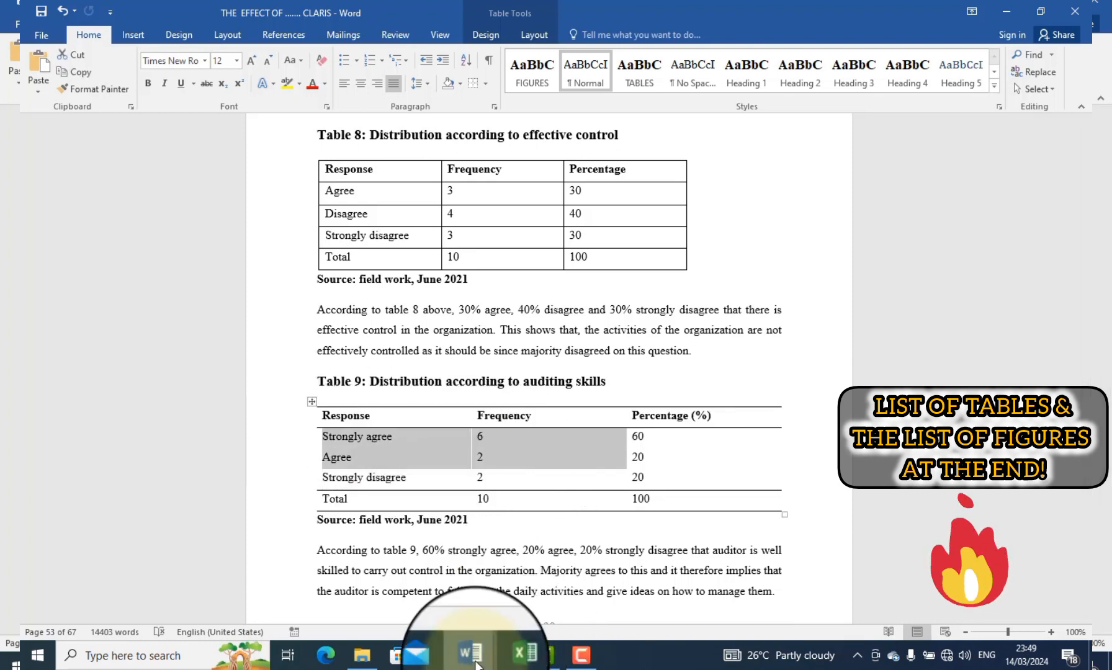
- Switch to the Questionnaire-1 document and examine item 6 under Segregation of Duties with its SA, A, D and SD responses
mouse_move(475, 659)
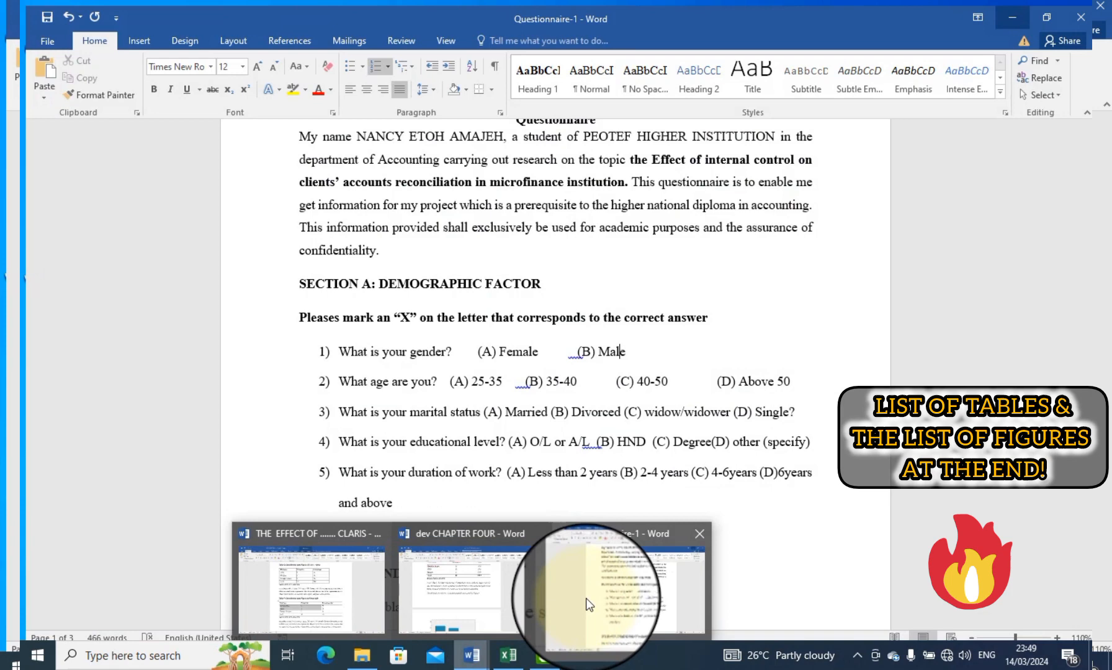
click(585, 599)
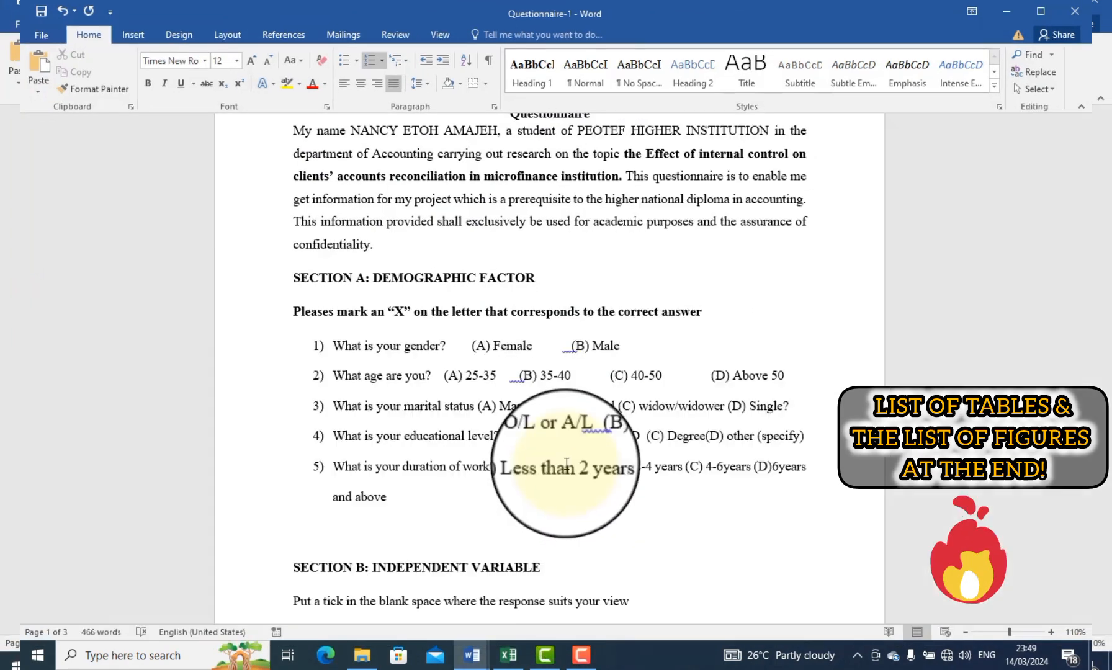
scroll(567, 465, down, 8)
scroll(540, 407, up, 3)
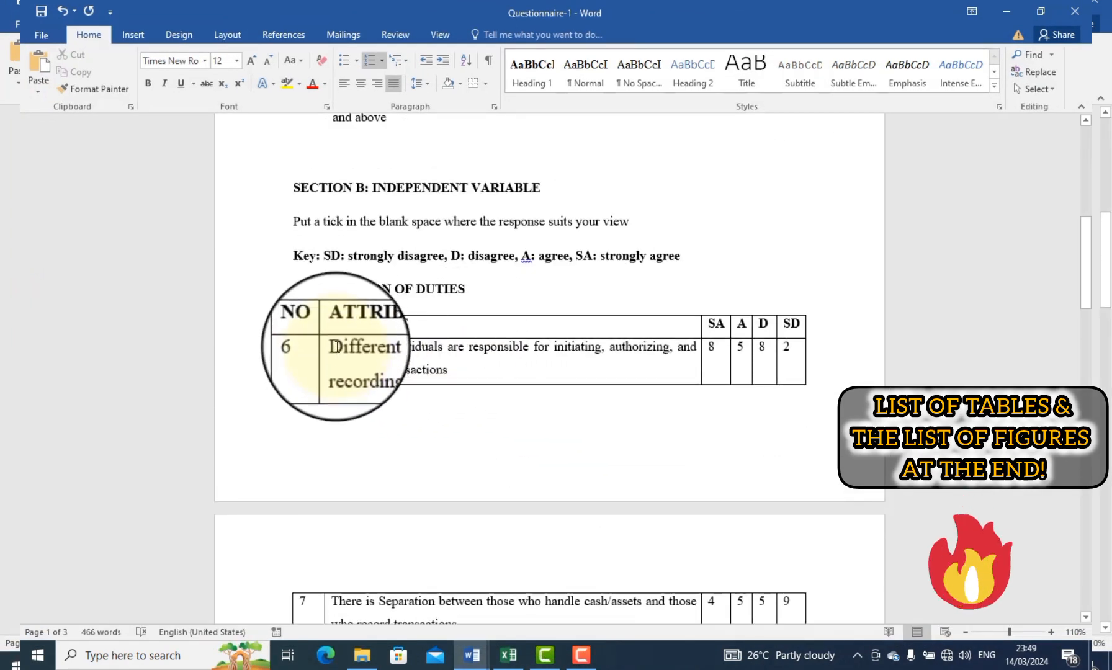
drag(327, 348, 457, 370)
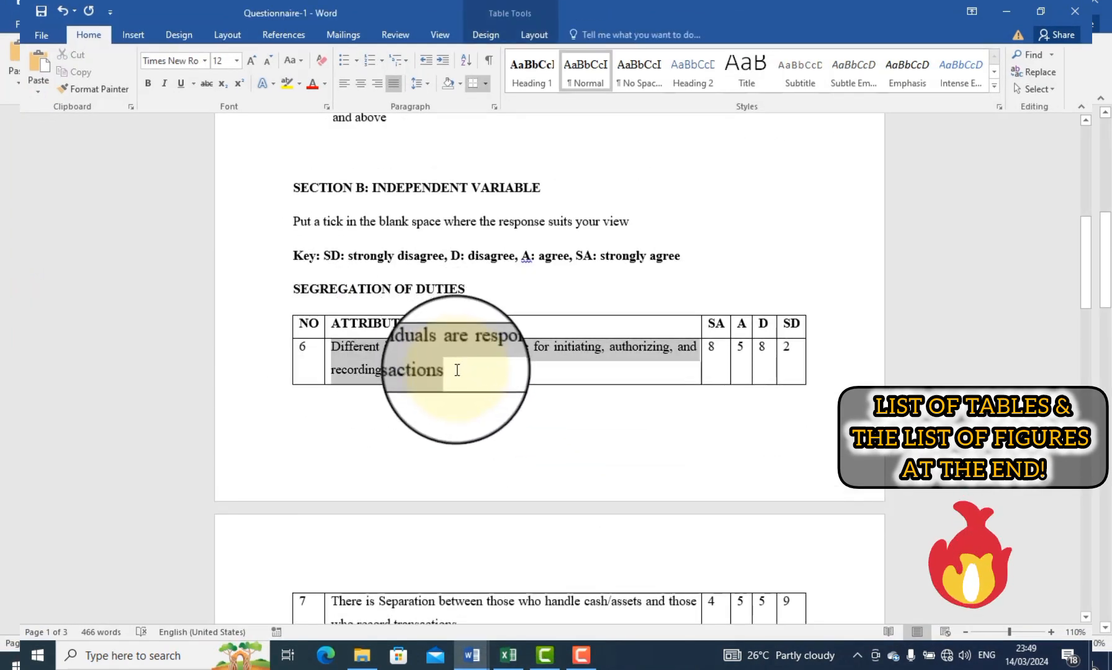
click(716, 345)
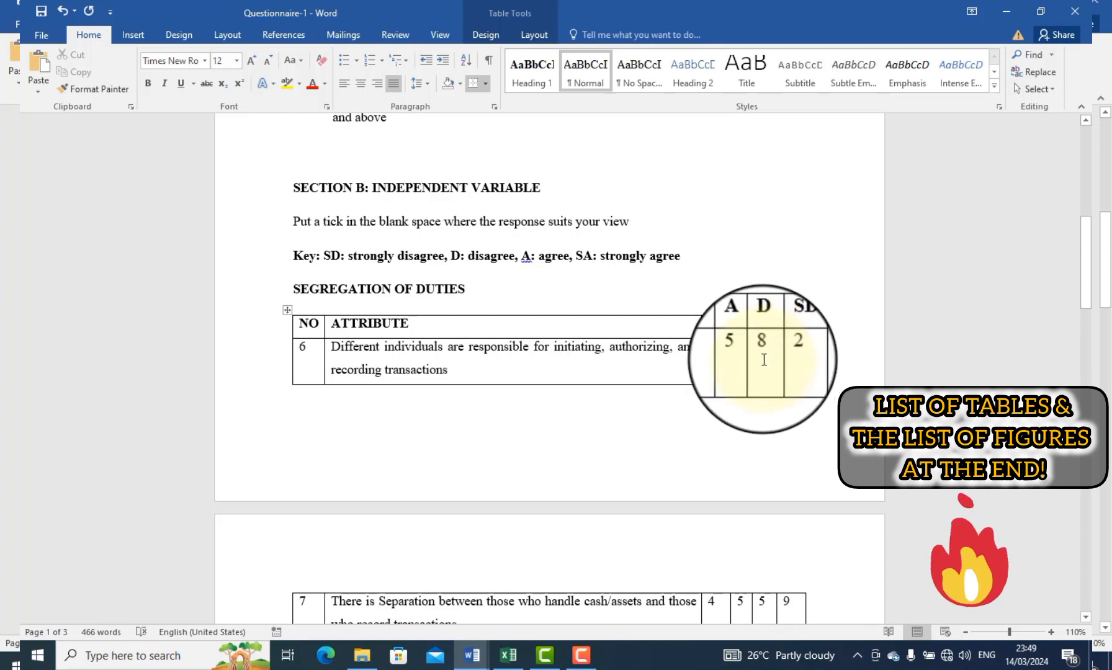
drag(447, 371, 342, 360)
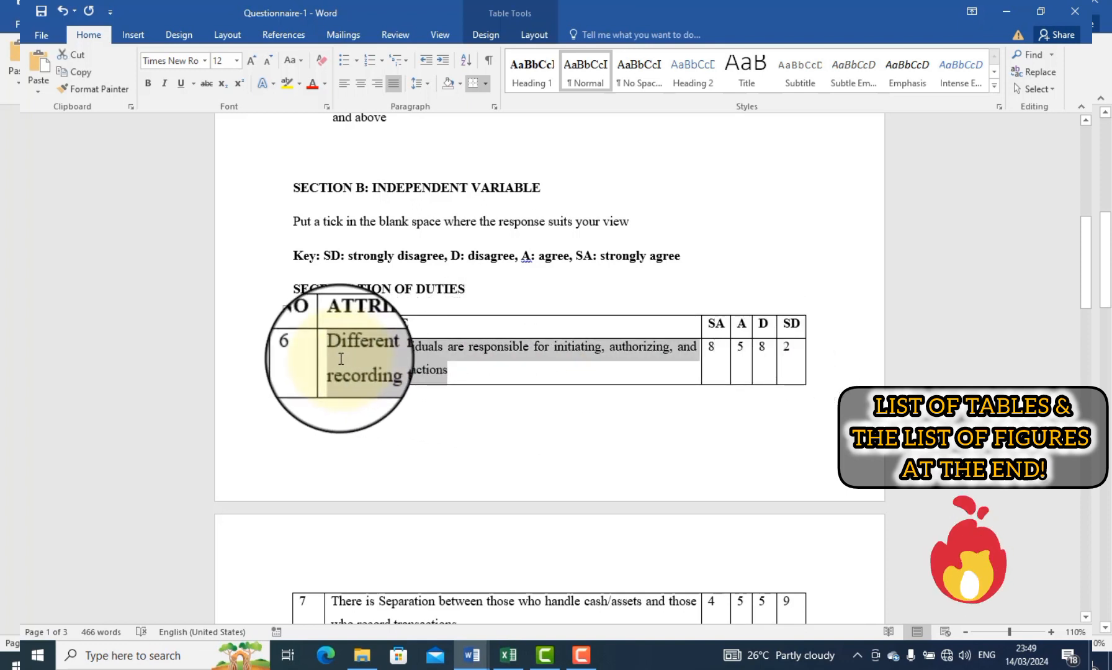
- Return to dev CHAPTER FOUR and examine section 4.2 Descriptive Statistics of Variables and its 4.2.1 Budget heading
mouse_move(472, 651)
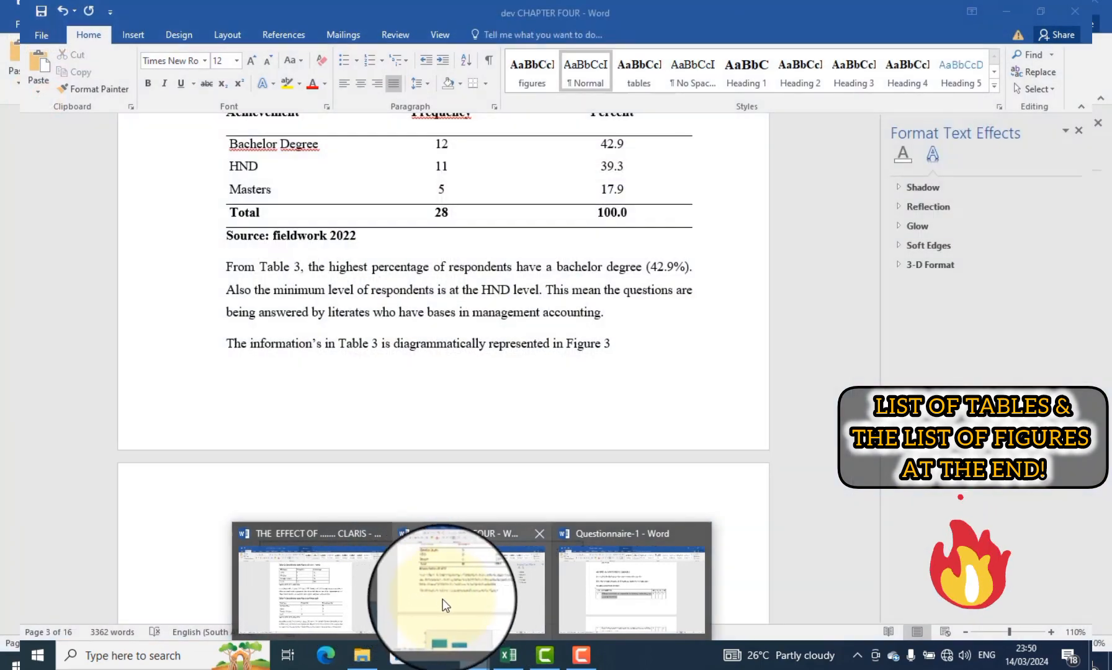
click(442, 598)
scroll(432, 494, down, 20)
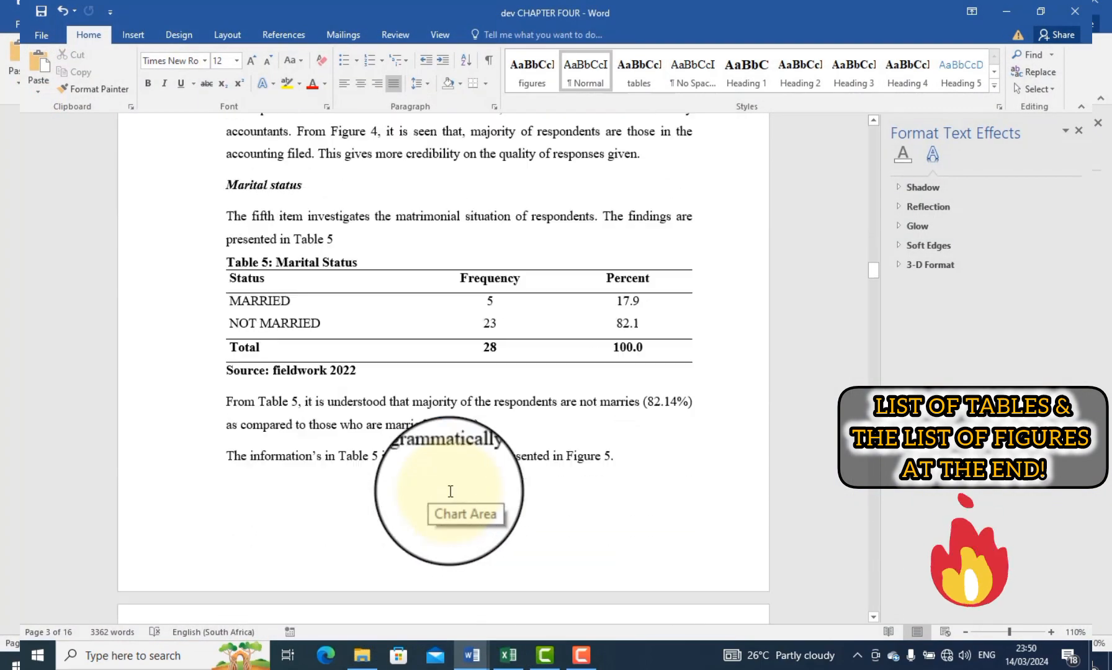
scroll(451, 492, down, 20)
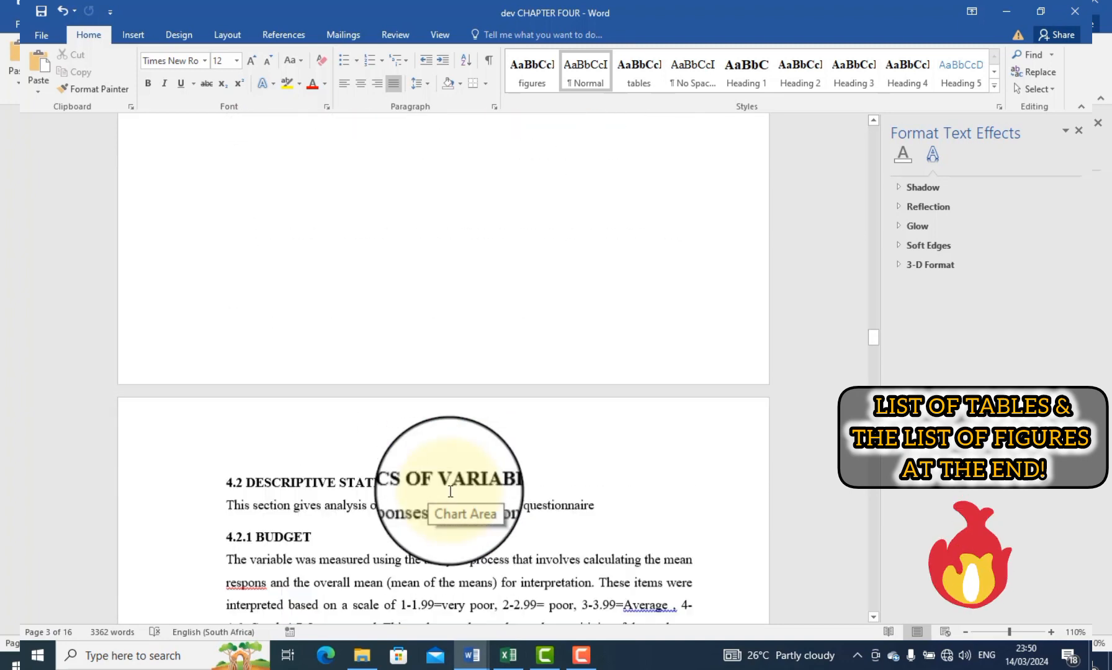
scroll(451, 492, down, 20)
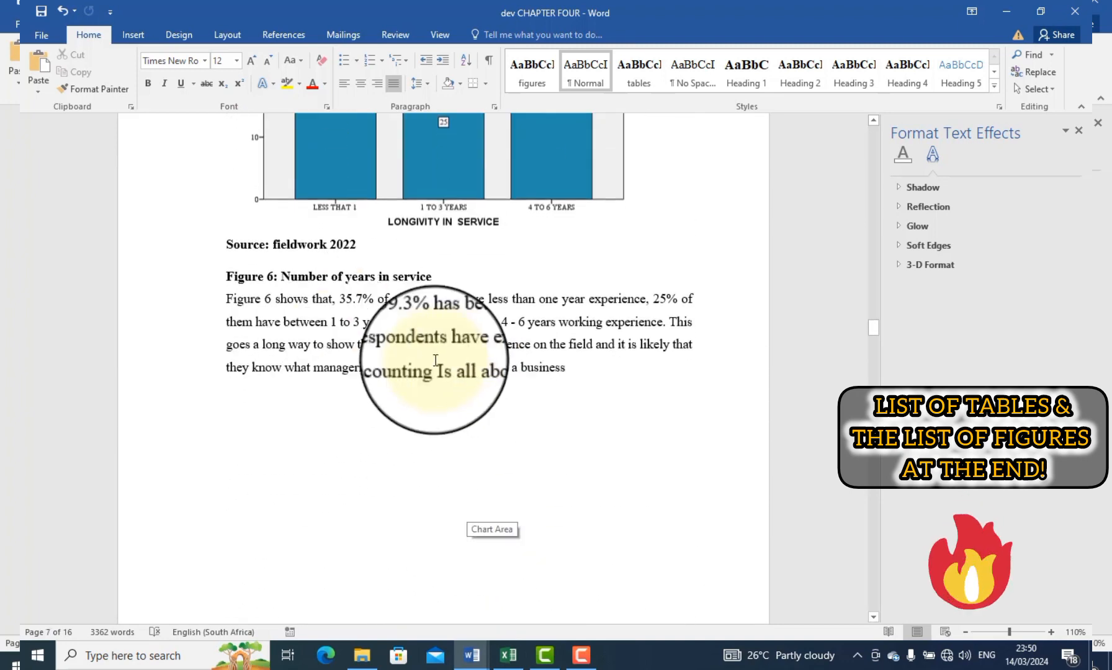
scroll(436, 360, down, 5)
drag(246, 297, 480, 300)
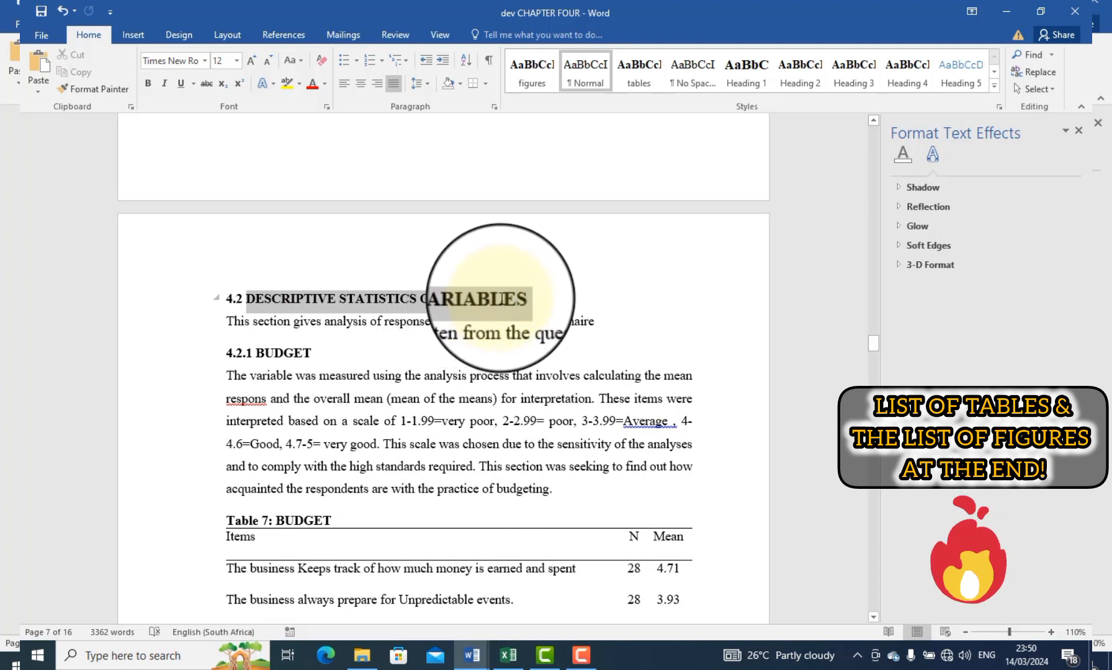
drag(320, 352, 261, 352)
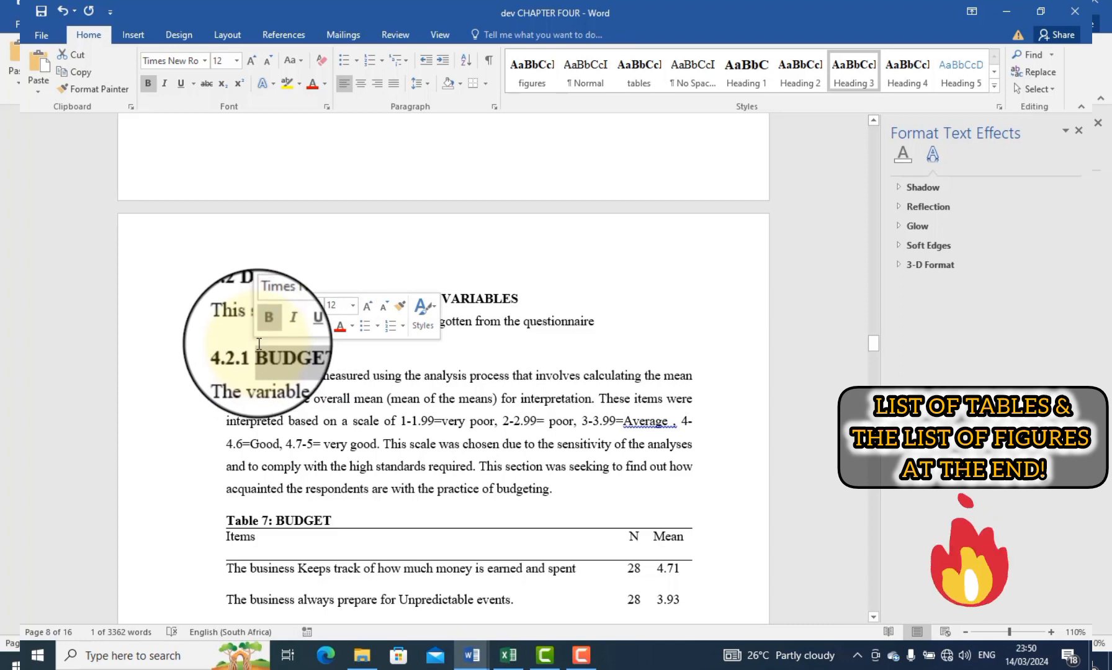
- Switch to the Questionnaire-1 document and select the Segregation of Duties heading
mouse_move(472, 654)
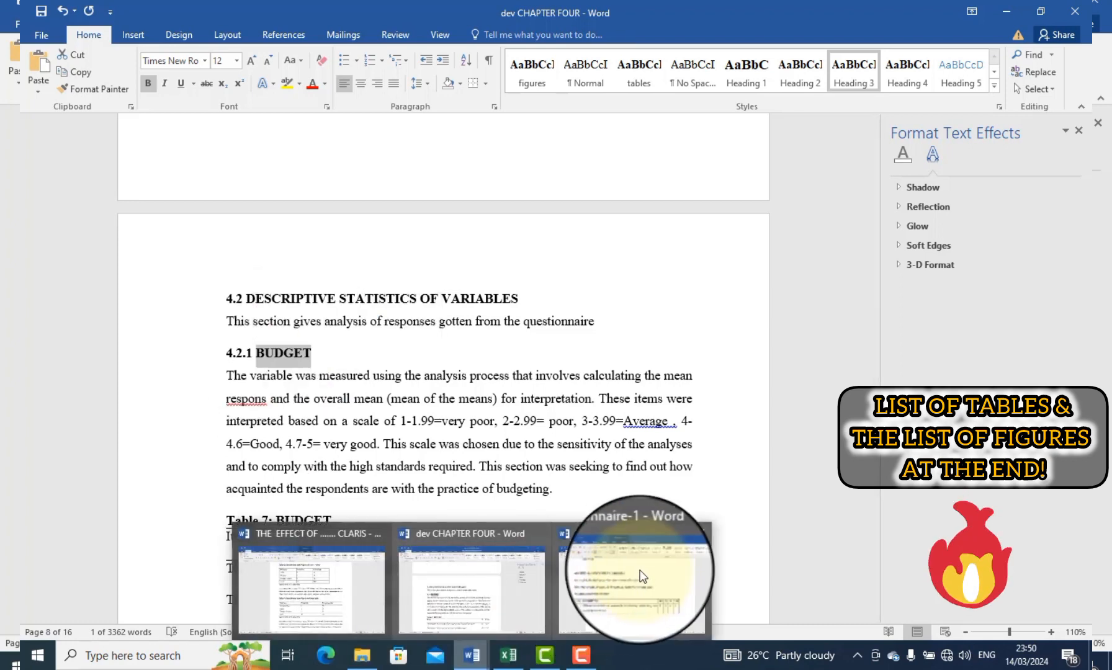
click(641, 571)
click(282, 287)
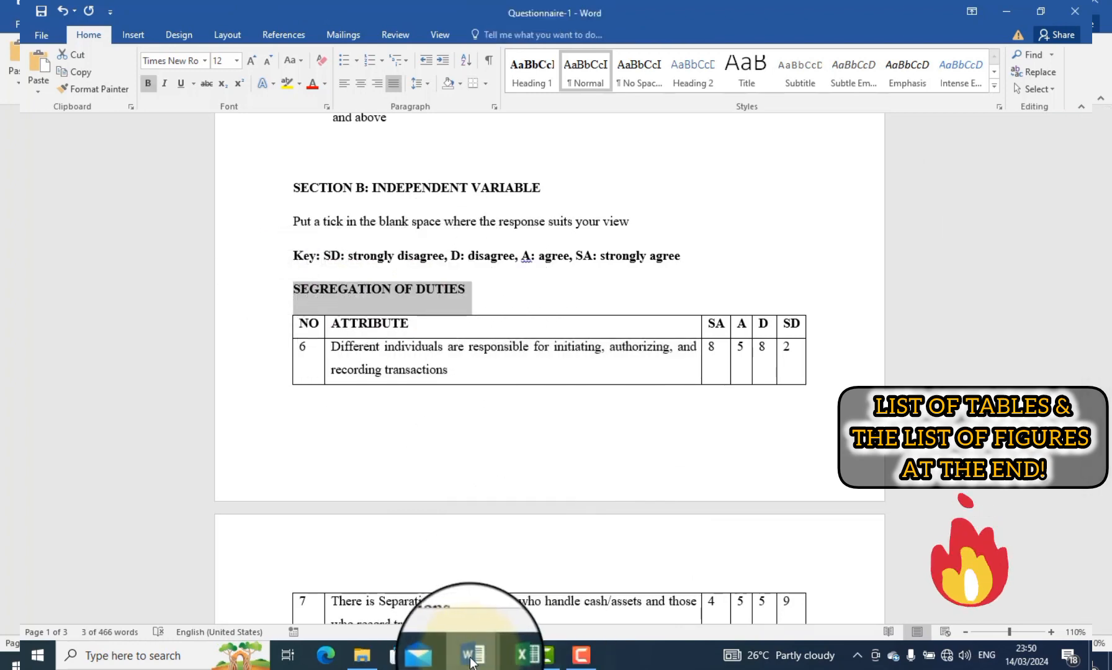
- Switch to the dev CHAPTER FOUR document and examine the 4.2.1 Budget introduction, its interpretation scale and Table 7
click(470, 600)
drag(226, 376, 436, 466)
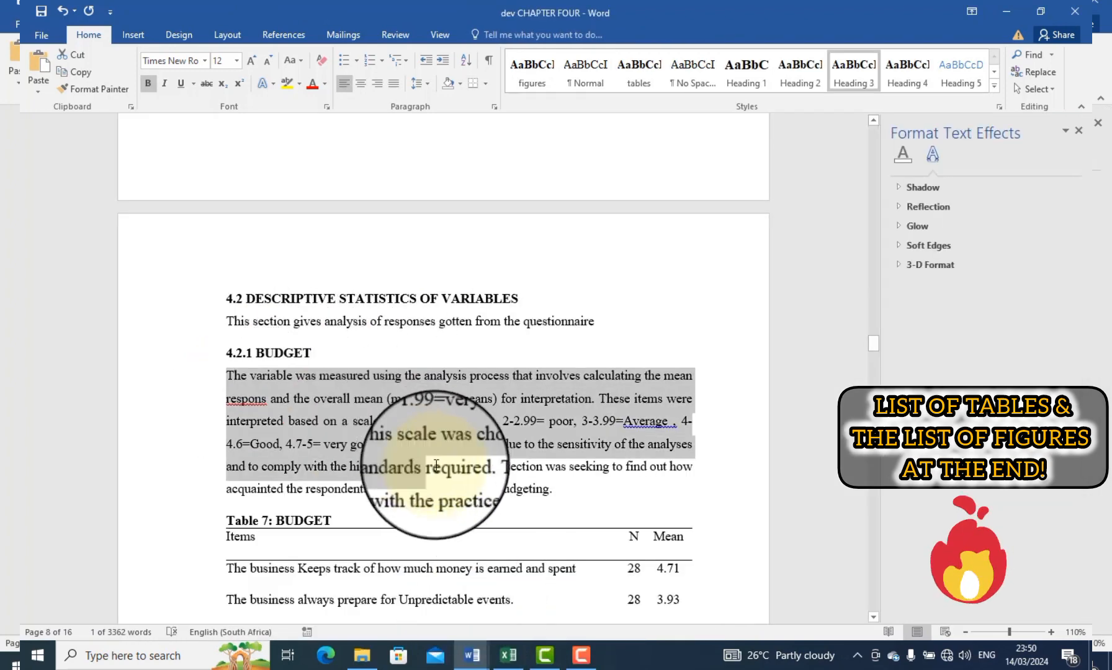
click(472, 466)
scroll(372, 496, down, 2)
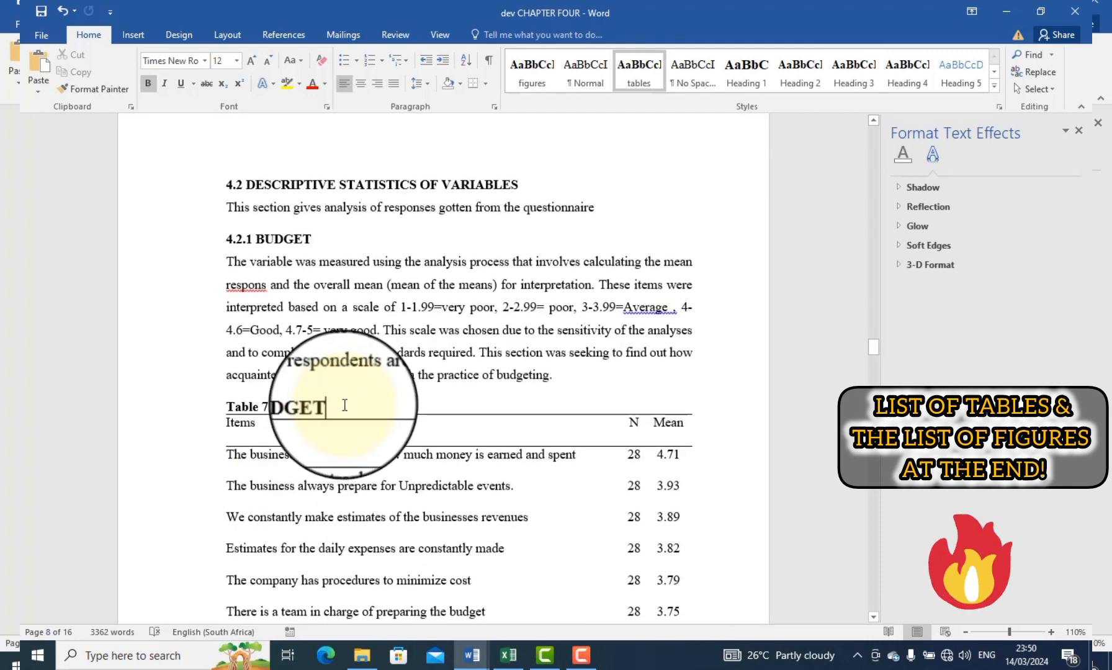
scroll(372, 434, up, 1)
scroll(397, 459, down, 4)
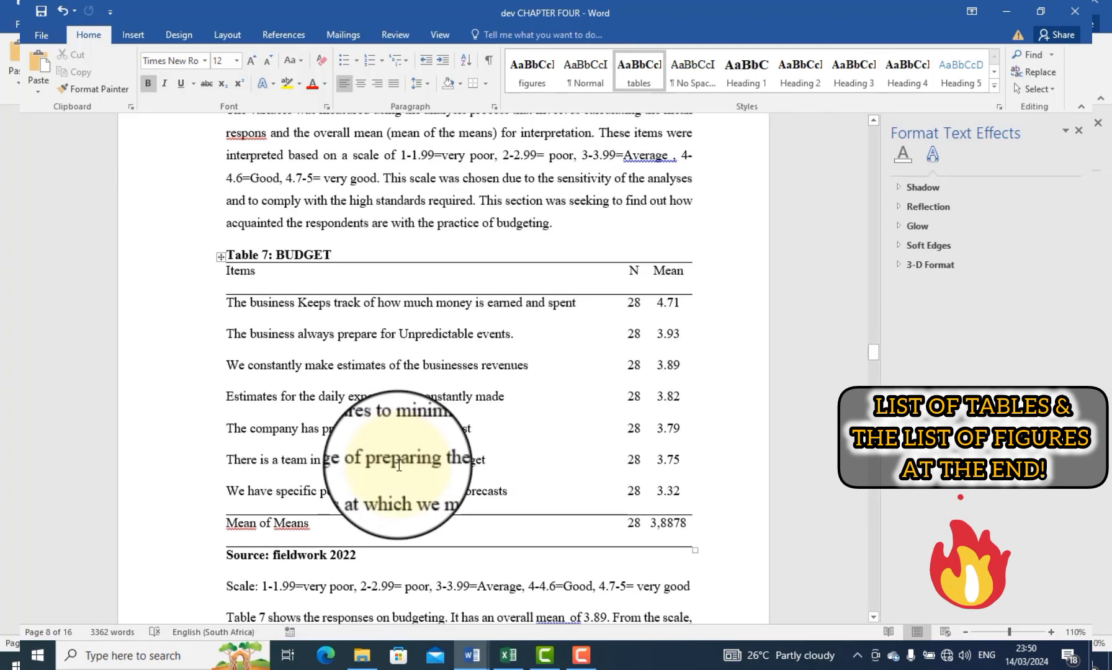
scroll(399, 465, up, 3)
- Add the caption "Table 7 : Different individuals are responsible for initiating, authorizing, and recording transactions" below the Figure 6 paragraph
scroll(397, 466, up, 12)
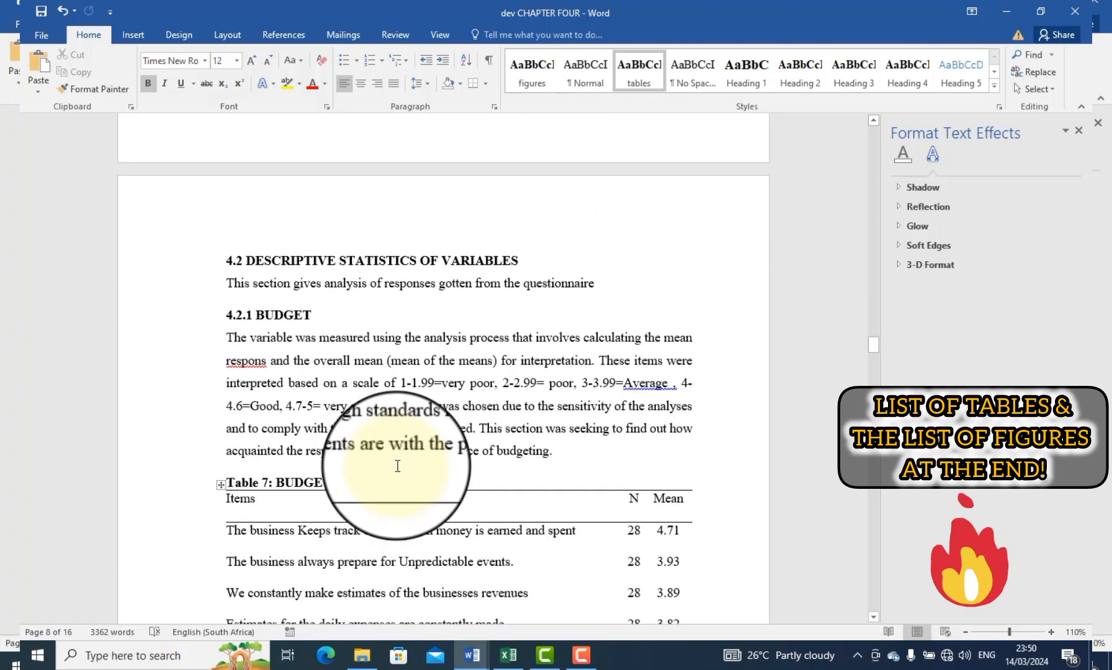
scroll(406, 449, down, 7)
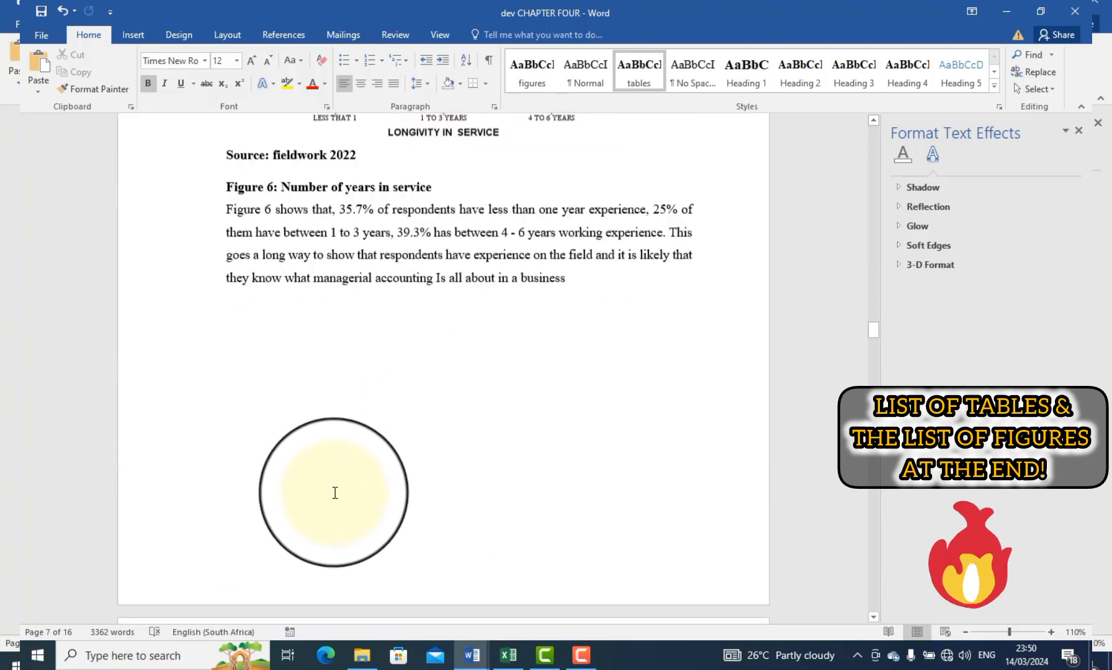
scroll(342, 510, up, 8)
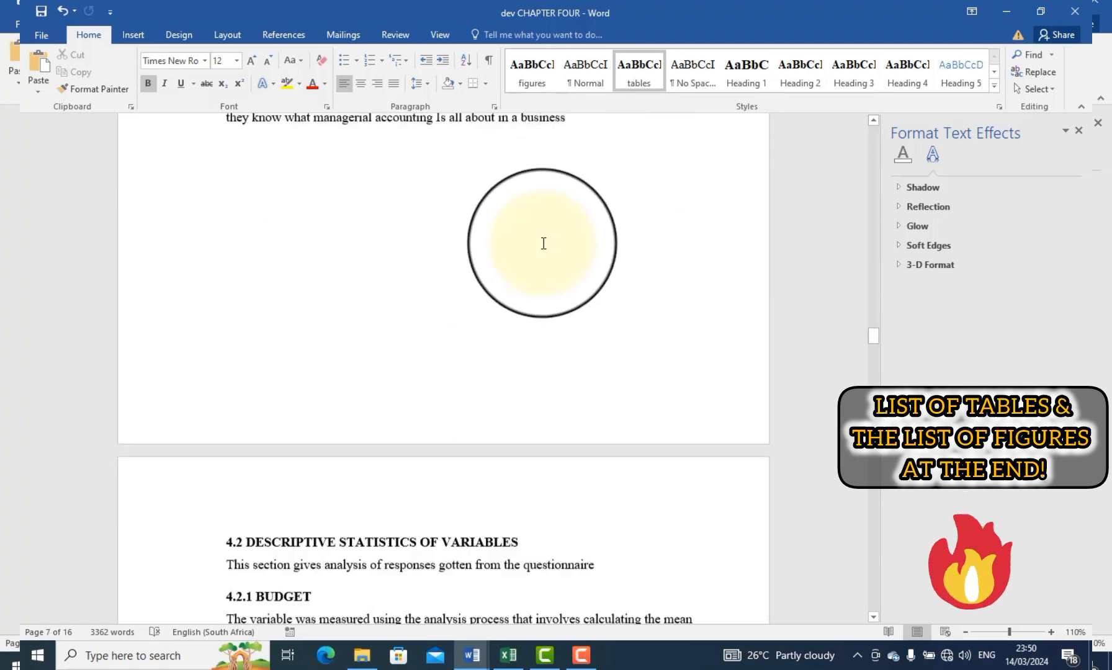
text(Different individuals are responsible for initiating, authorizing, and recording transactions.)
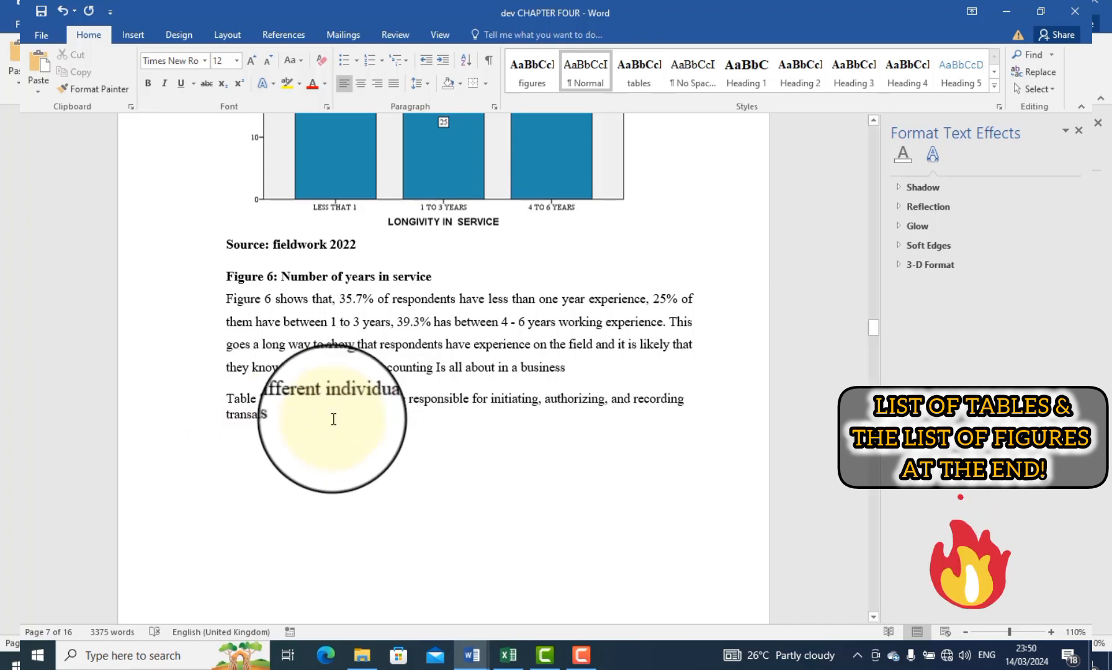
scroll(241, 479, down, 3)
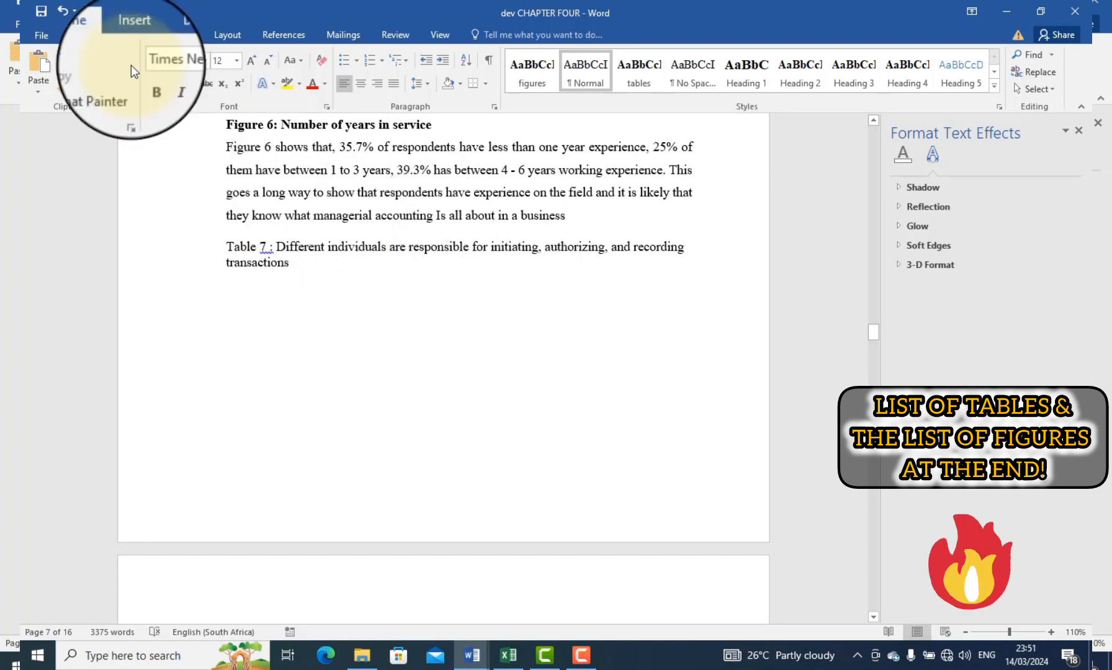
- Copy the Table 6 years-in-service table and paste it beneath the new Table 7 caption
click(134, 35)
scroll(558, 379, up, 10)
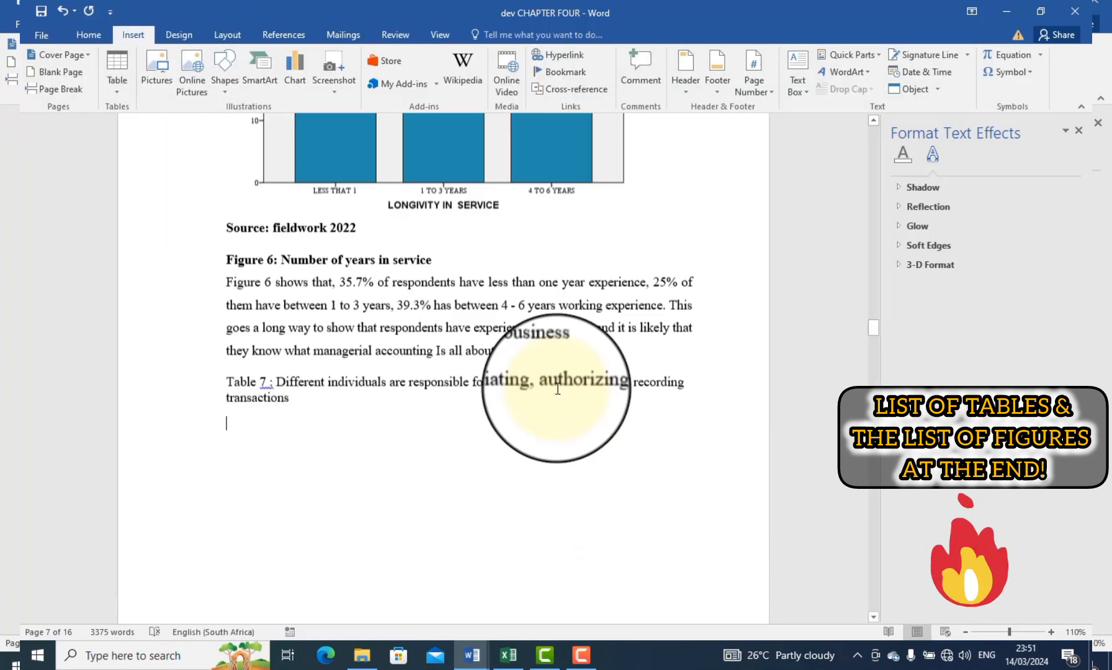
scroll(558, 388, up, 2)
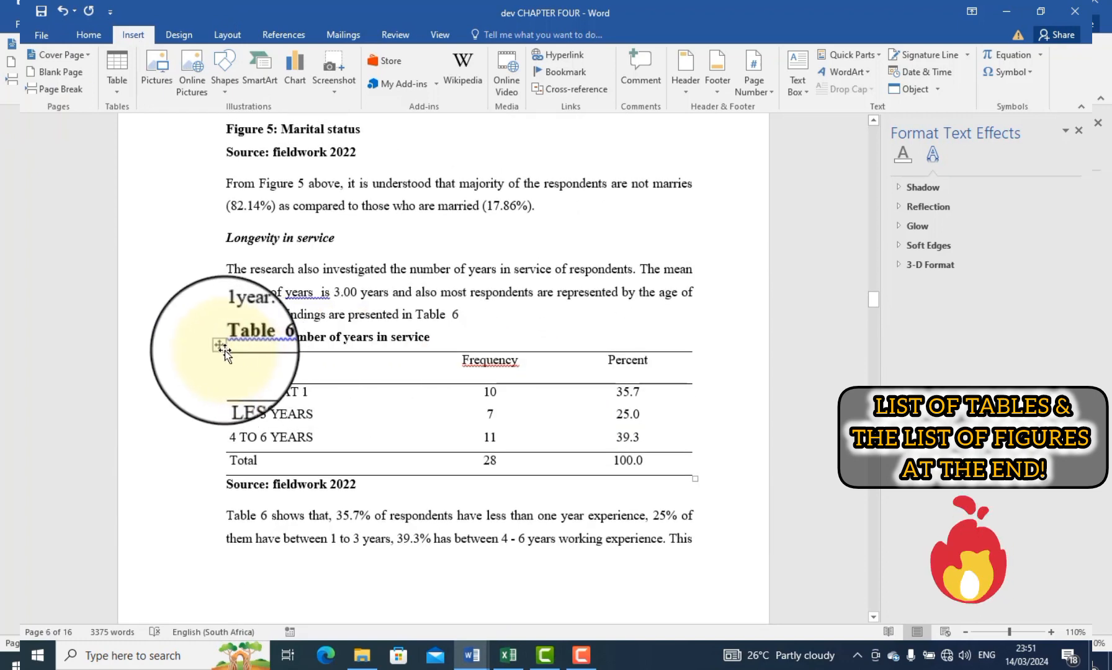
click(220, 346)
key(ctrl+c)
scroll(422, 497, down, 8)
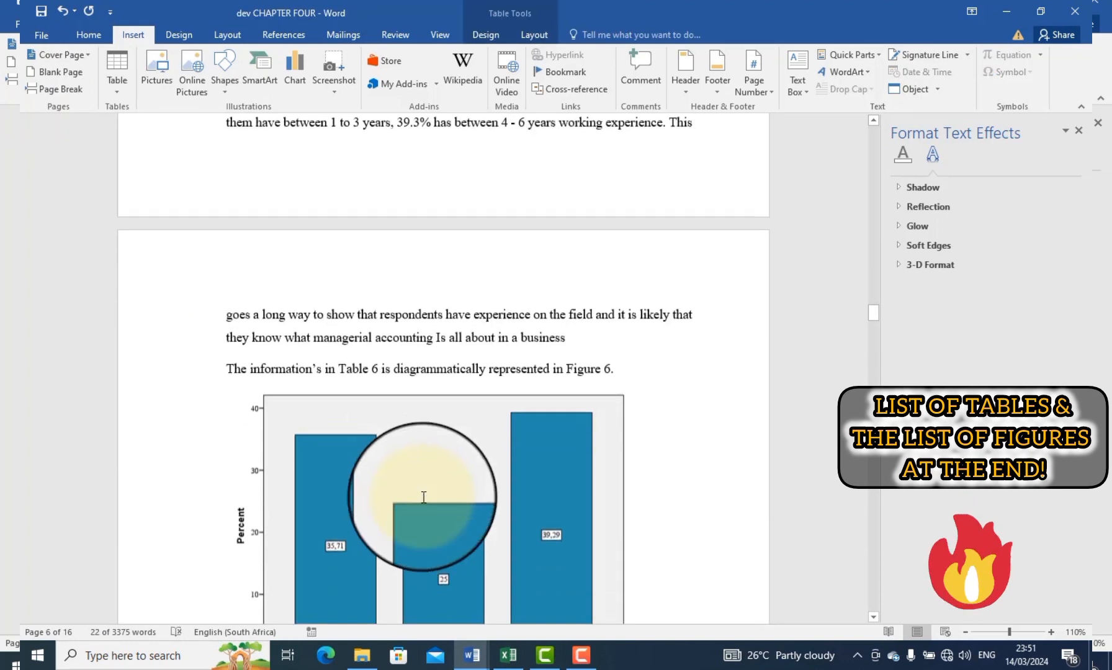
scroll(423, 497, down, 15)
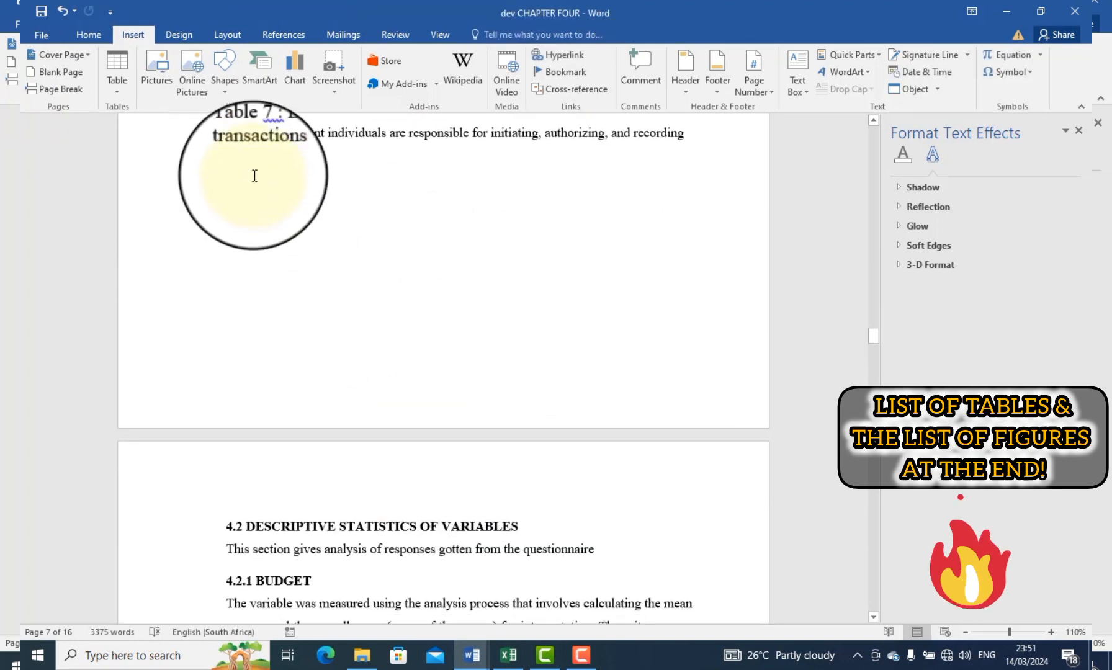
key(ctrl+v)
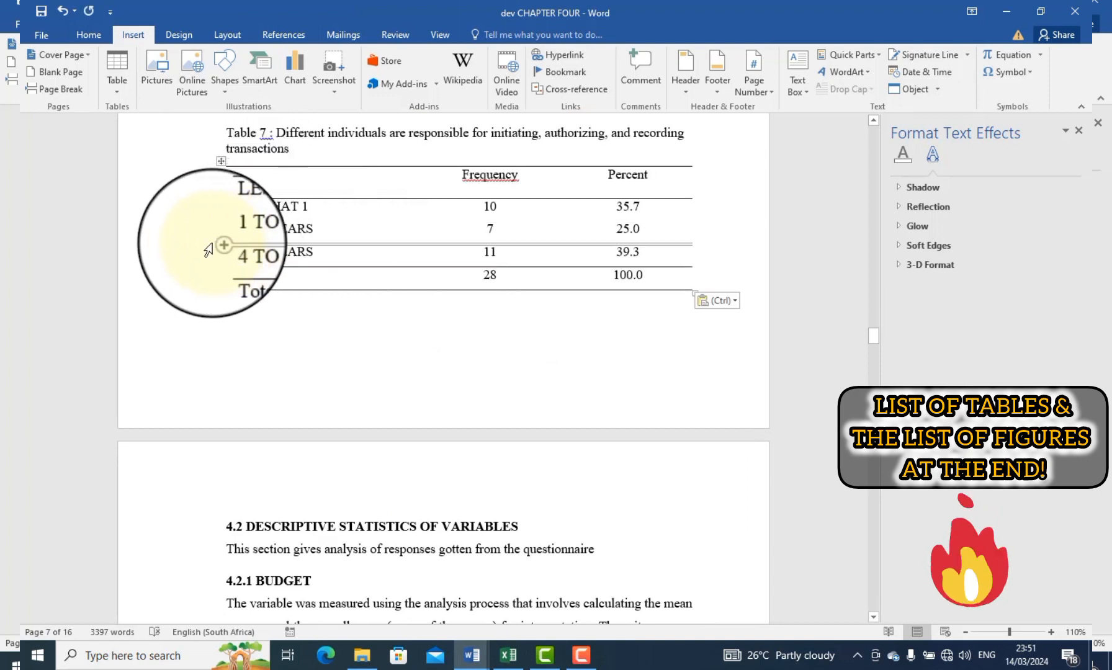
- Insert a row above the last category of the pasted table and relabel the four categories SA, A, SA and D
click(220, 246)
click(261, 251)
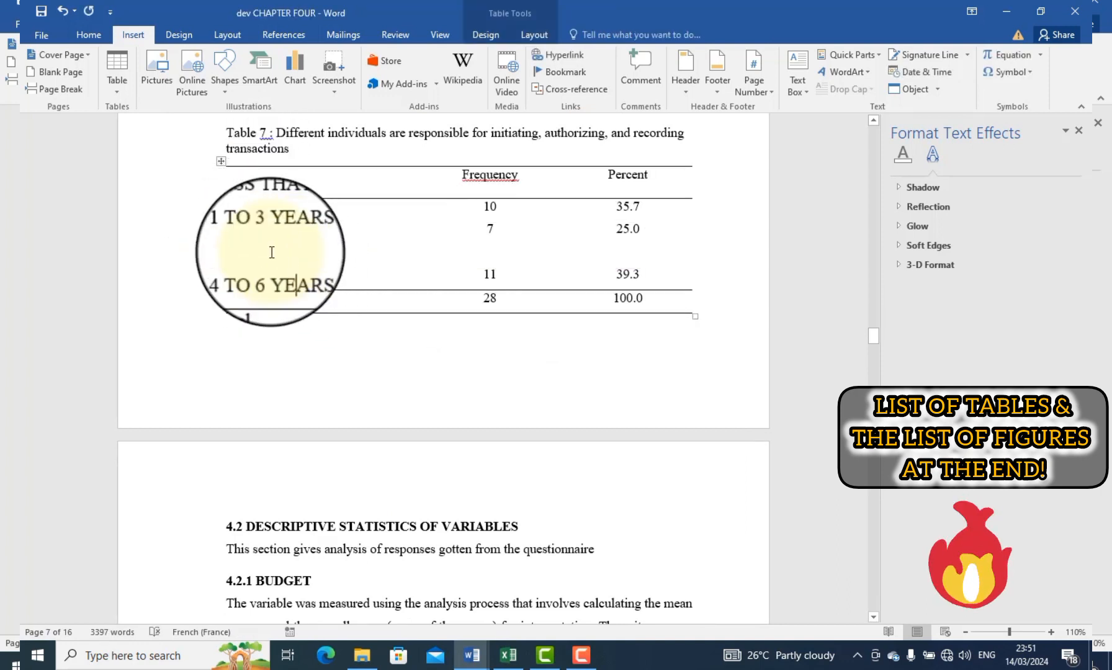
drag(260, 225, 264, 273)
key(Delete)
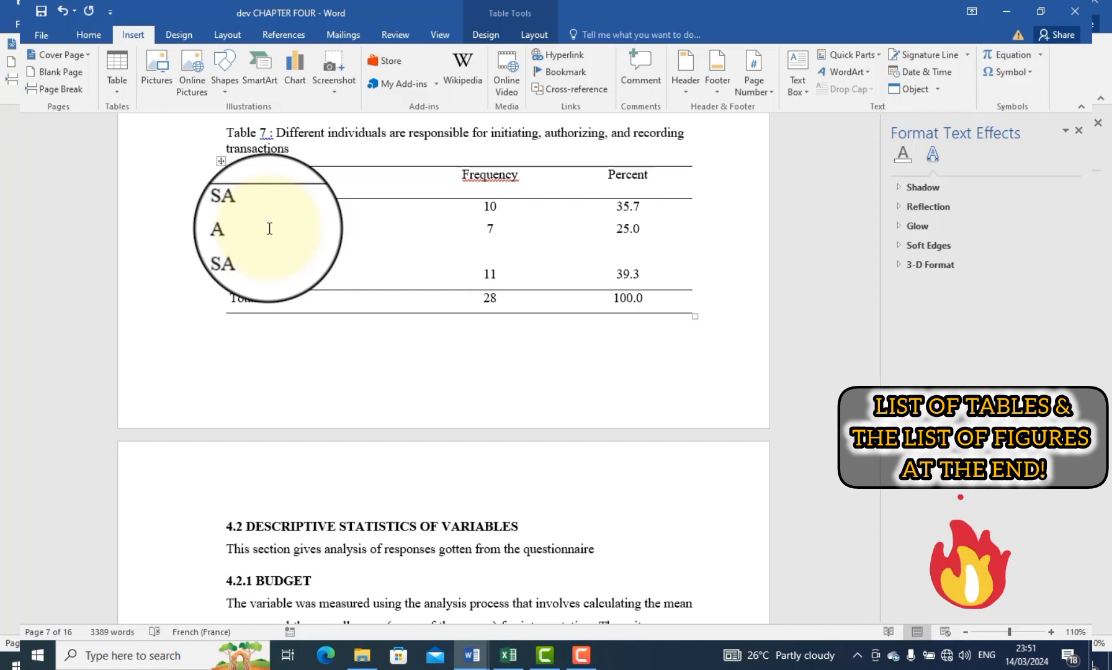
key(Tab)
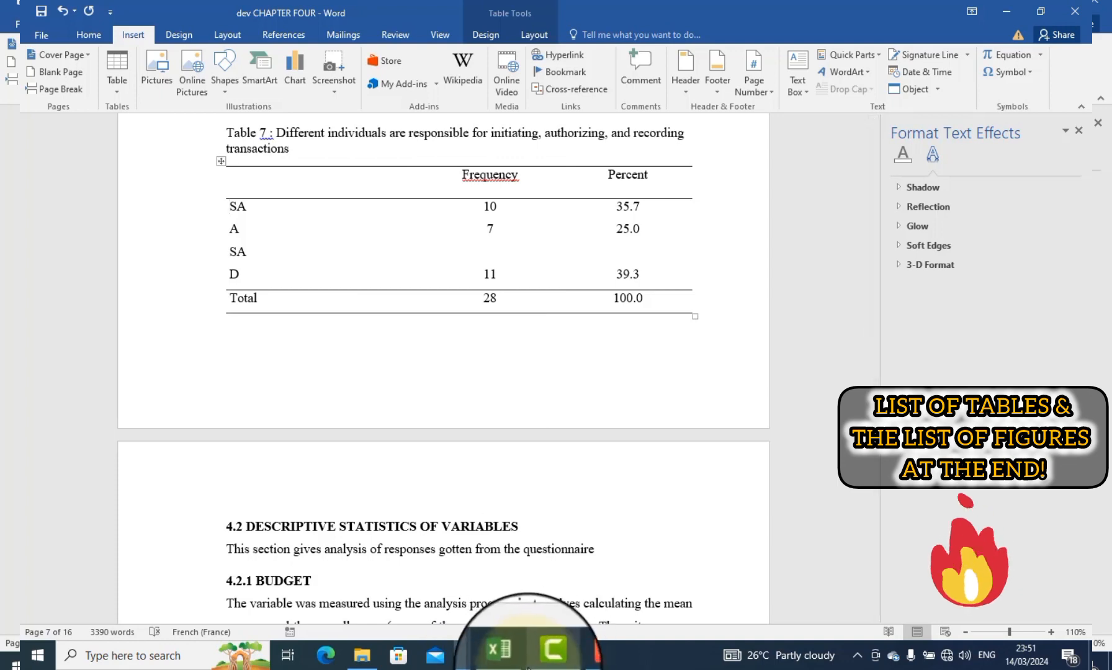
- Copy the labels SA, A, SA, D and Total from the Word table into cells A2:A6 of the Excel Book1 sheet
mouse_move(518, 665)
click(503, 596)
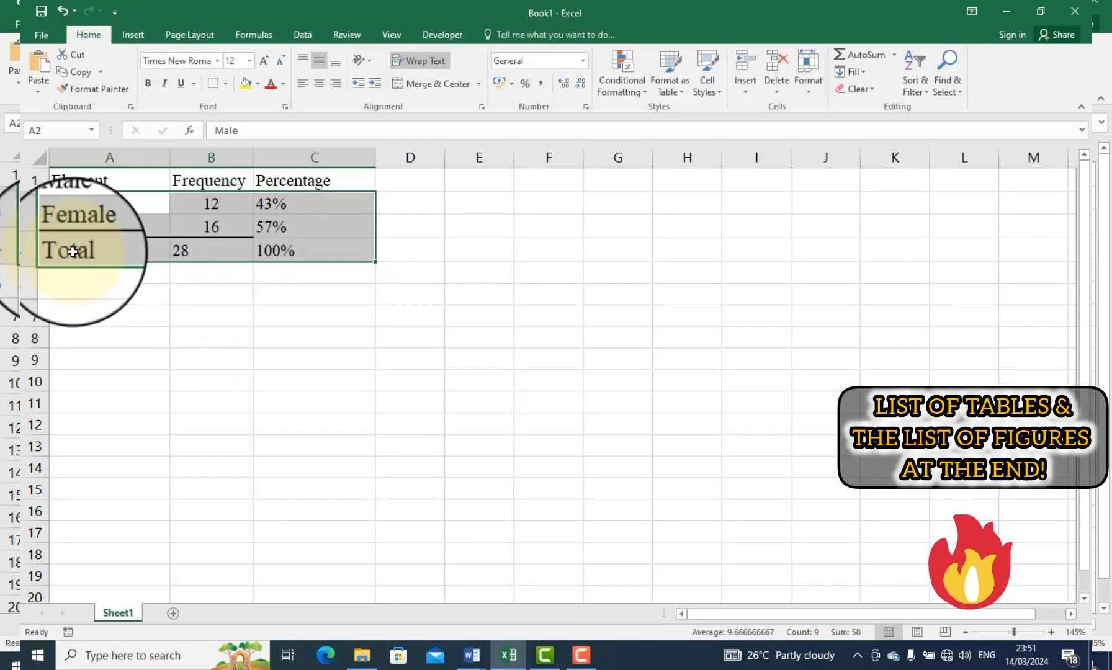
click(69, 204)
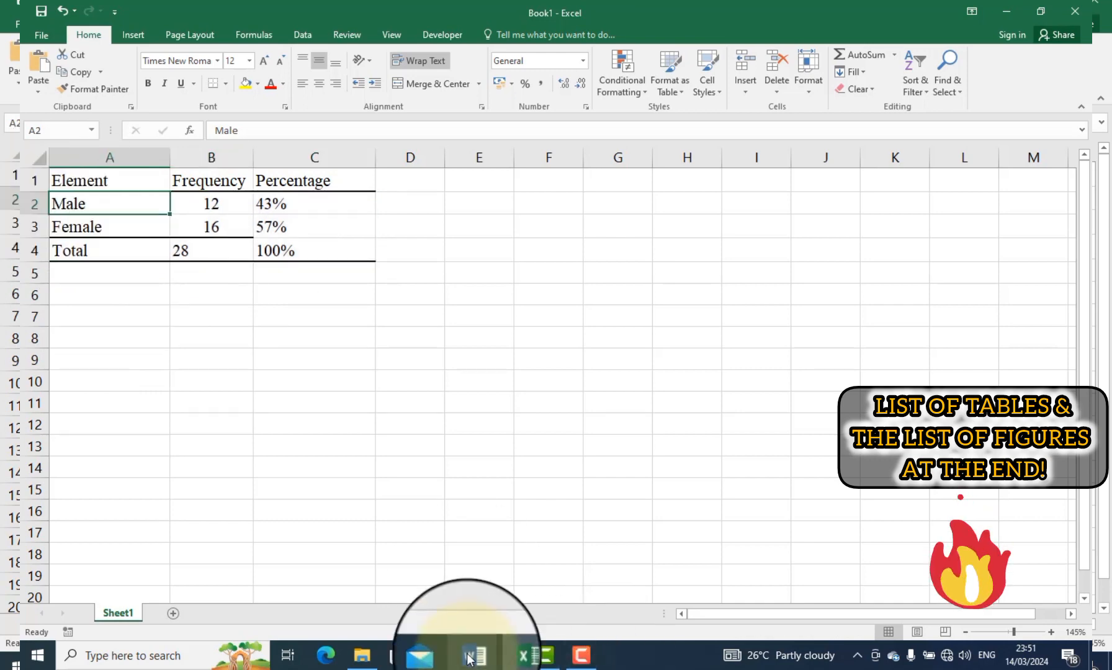
mouse_move(471, 655)
click(466, 577)
drag(239, 205, 276, 273)
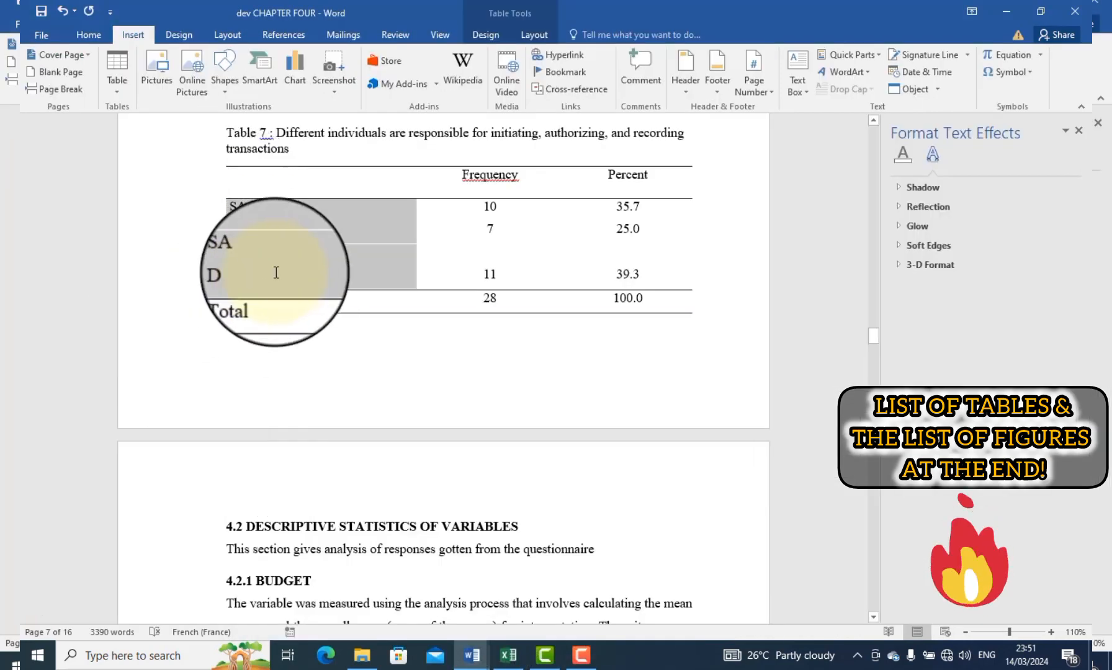
click(509, 655)
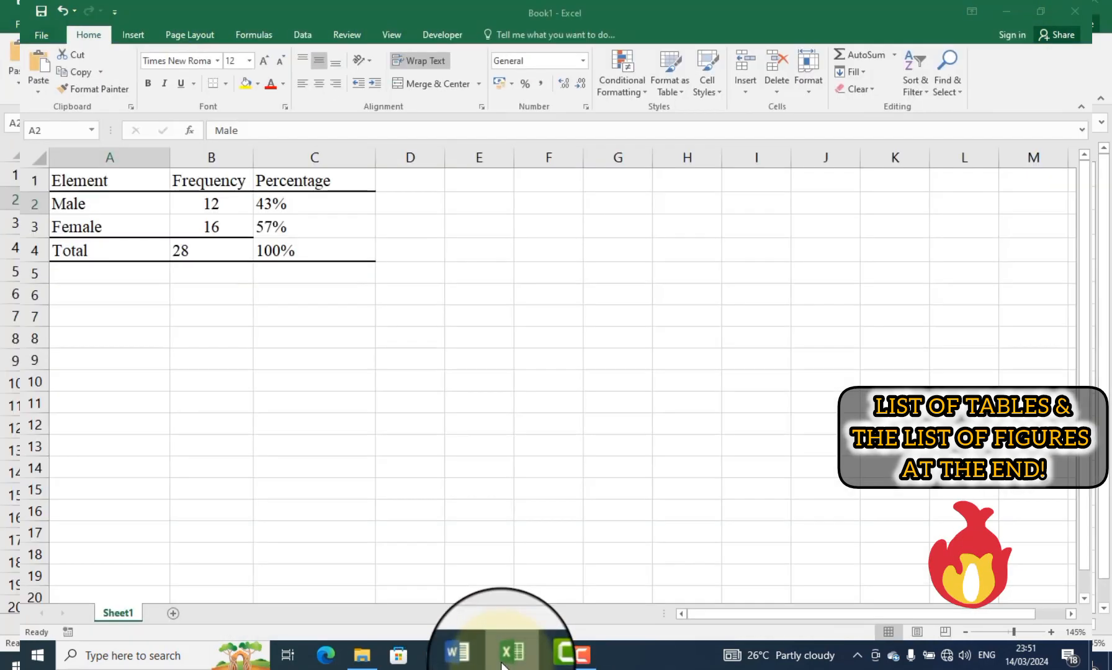
drag(139, 223, 116, 284)
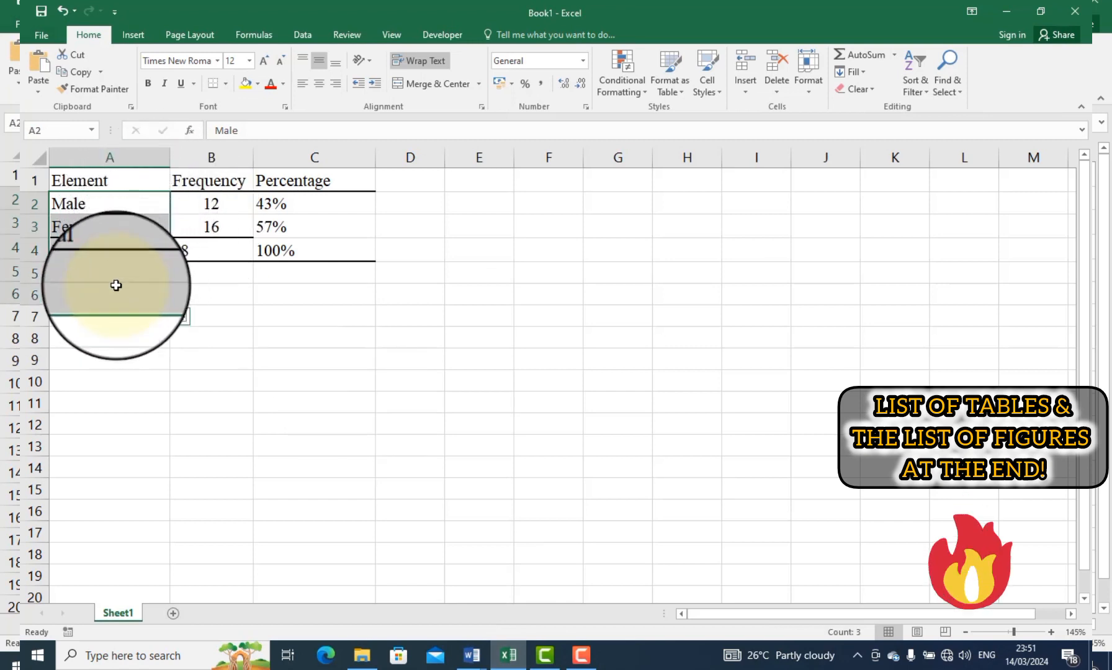
text(SA A Total)
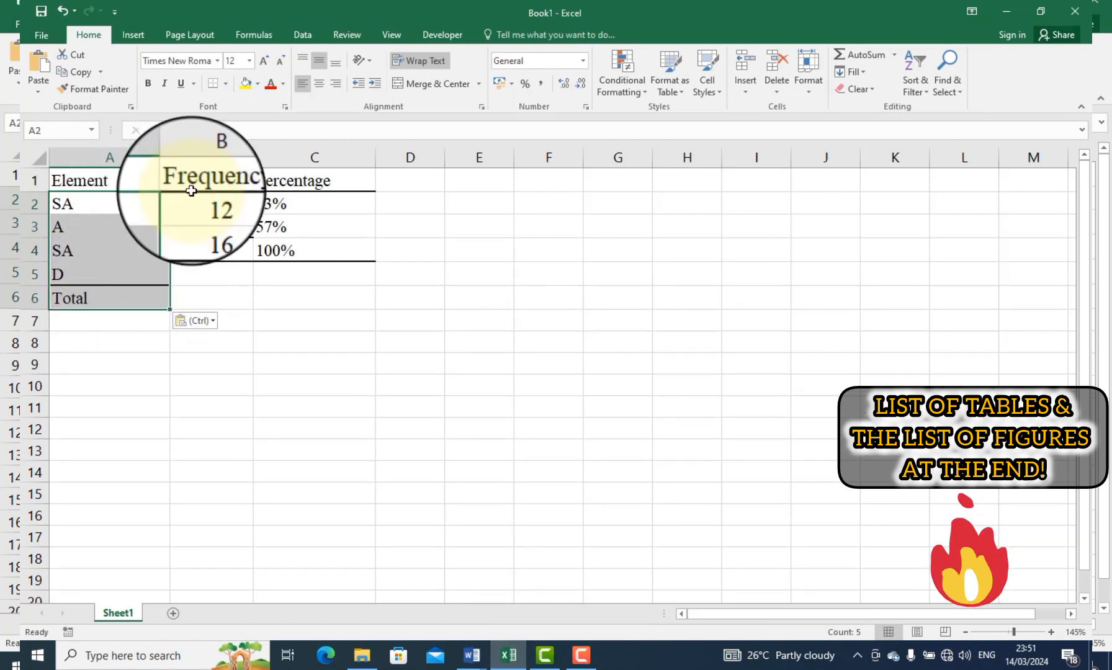
- Clear the old frequency and percentage values from the cells beside the new labels
drag(211, 205, 211, 303)
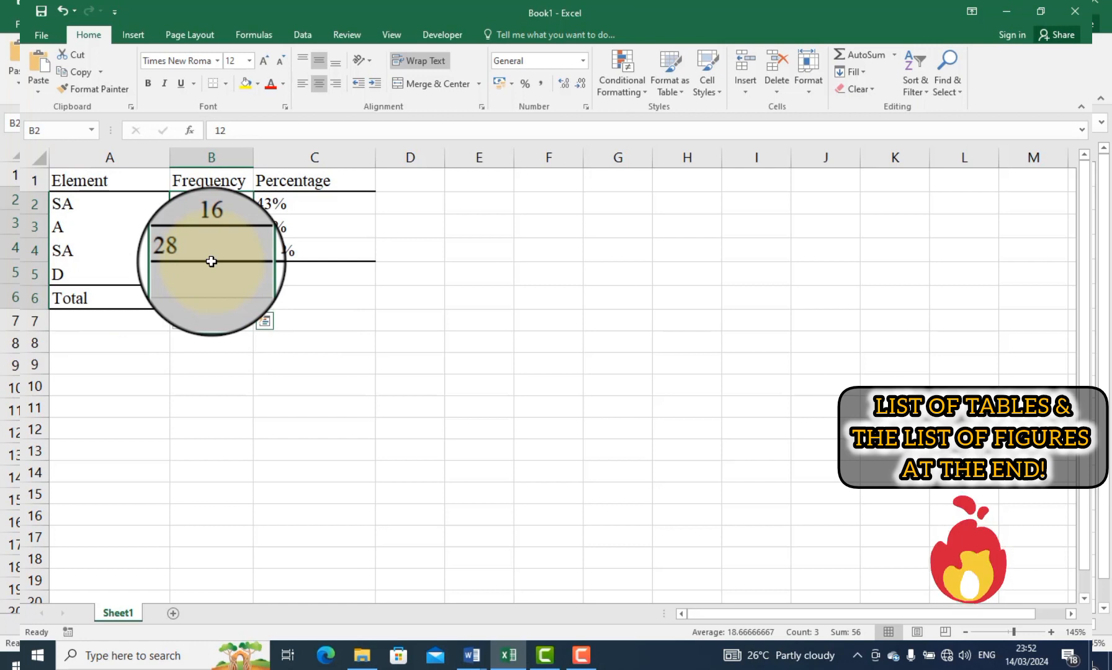
text(12 16 28)
drag(209, 198, 310, 289)
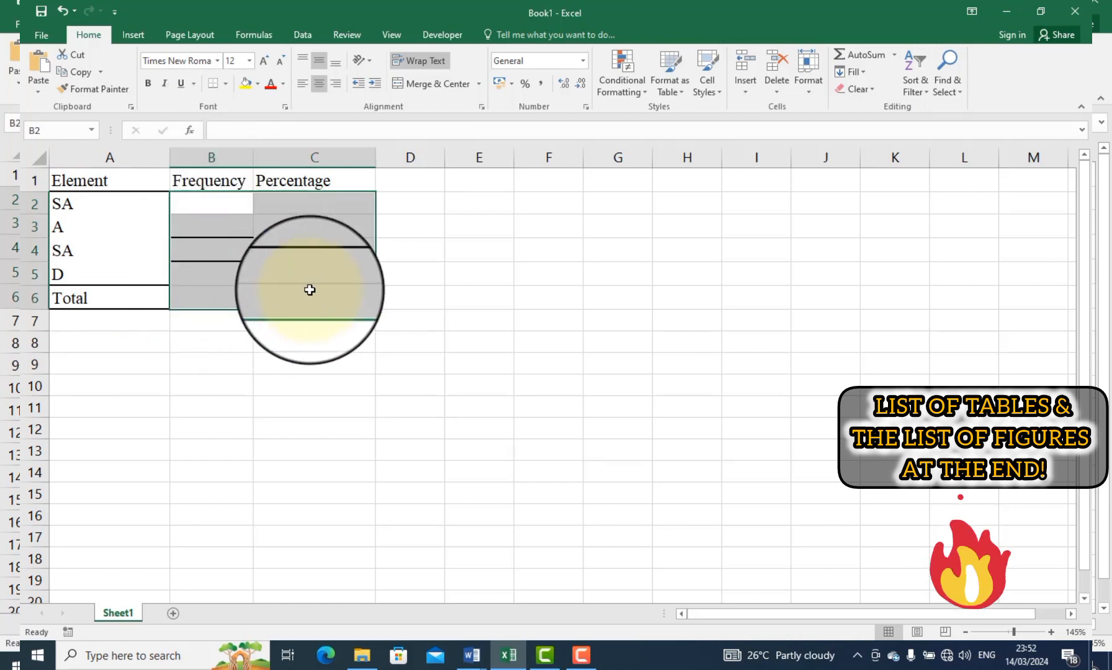
- Enter the frequencies 8, 2, 10 and 8 in cells B2 to B5
click(221, 209)
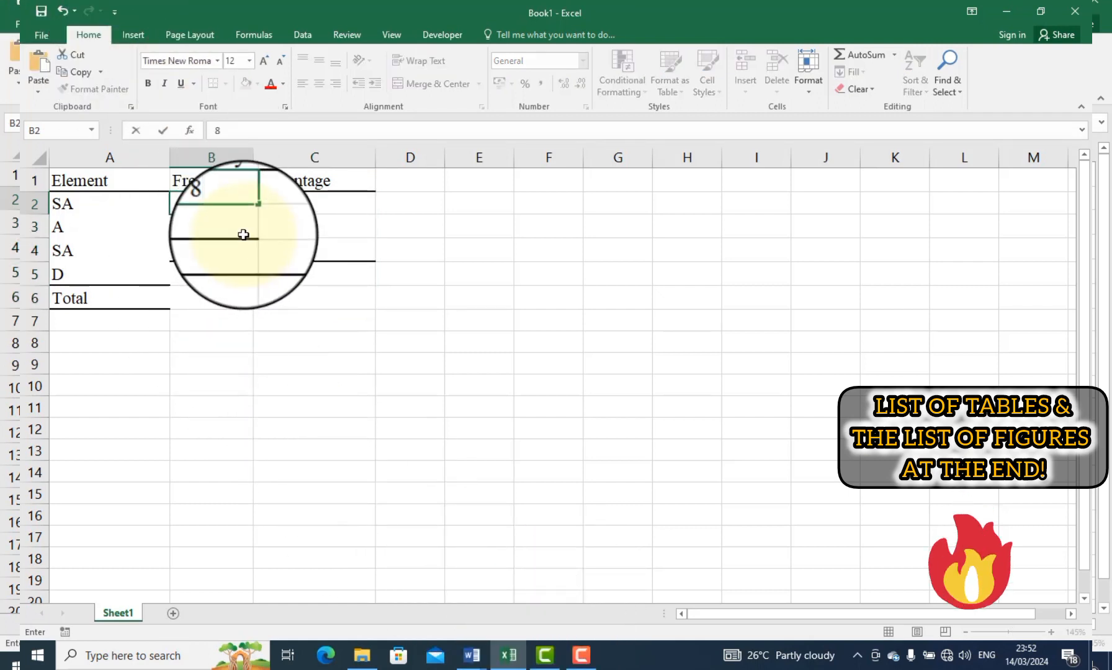
key(Return)
key(Return)
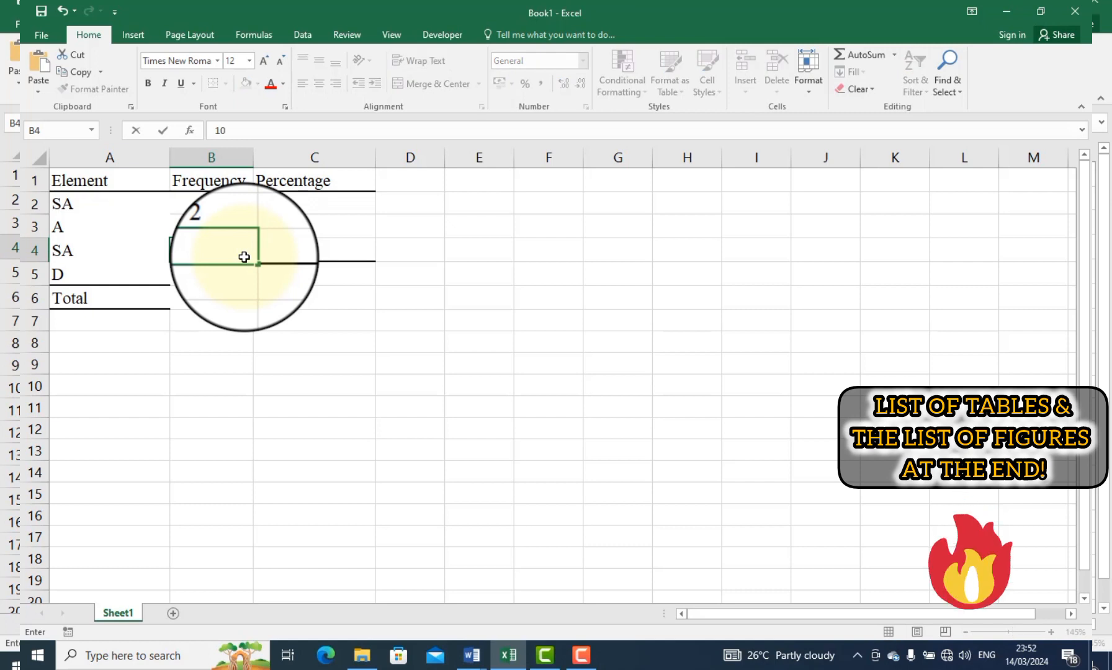
key(Return)
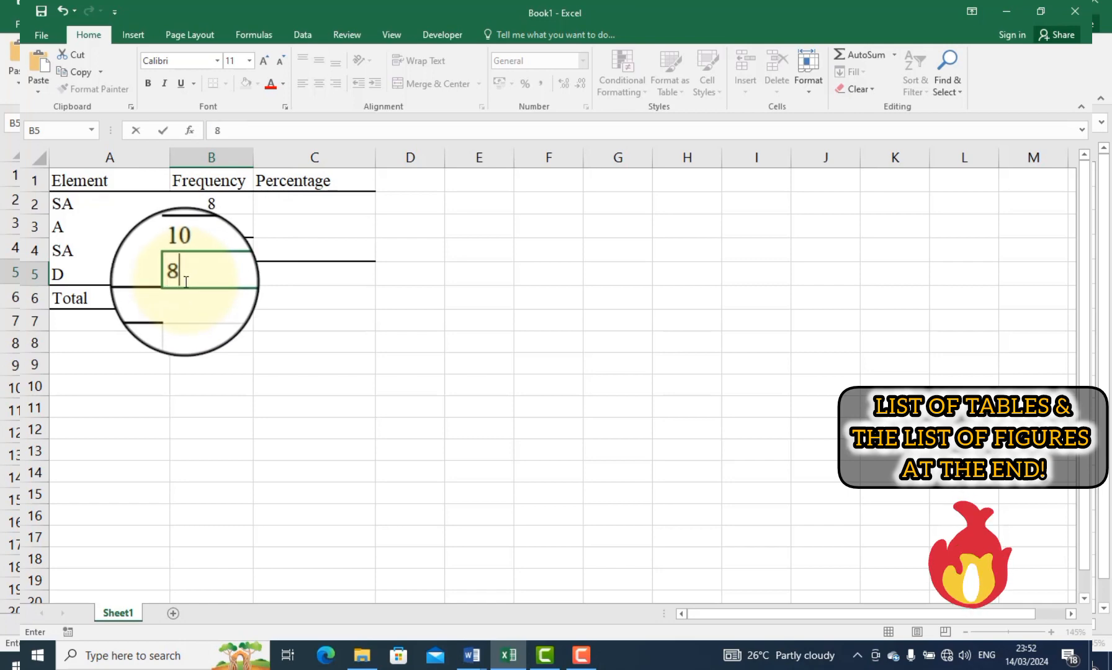
click(194, 338)
- Remove the borders from the frequency and percentage cells and right-align the frequencies in B2:B5
drag(224, 200, 299, 268)
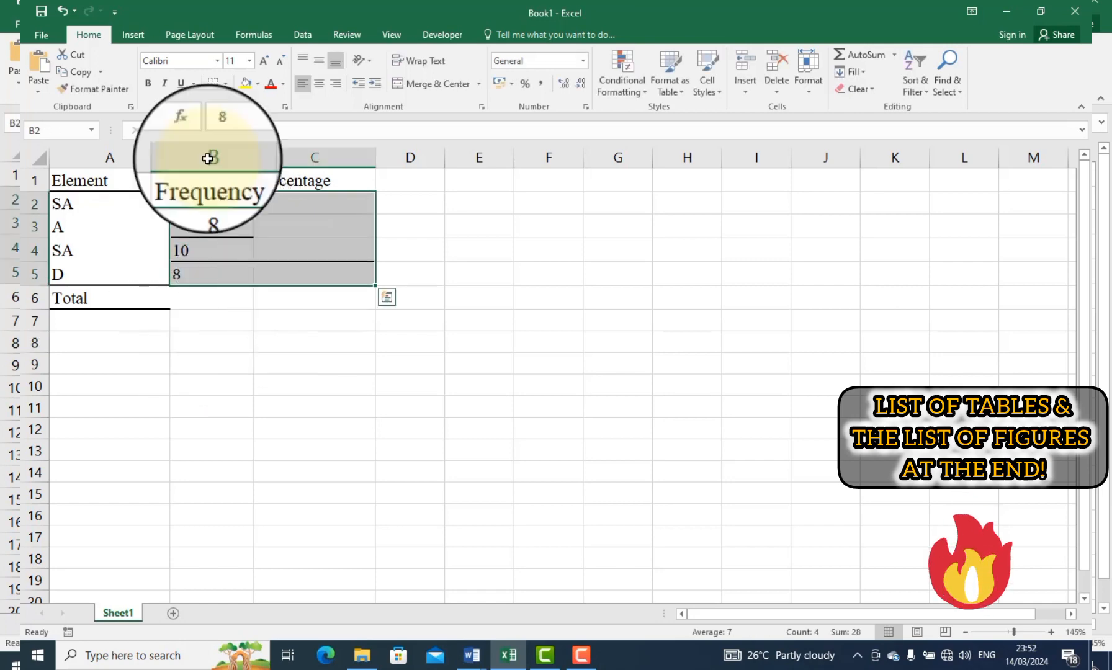
click(226, 84)
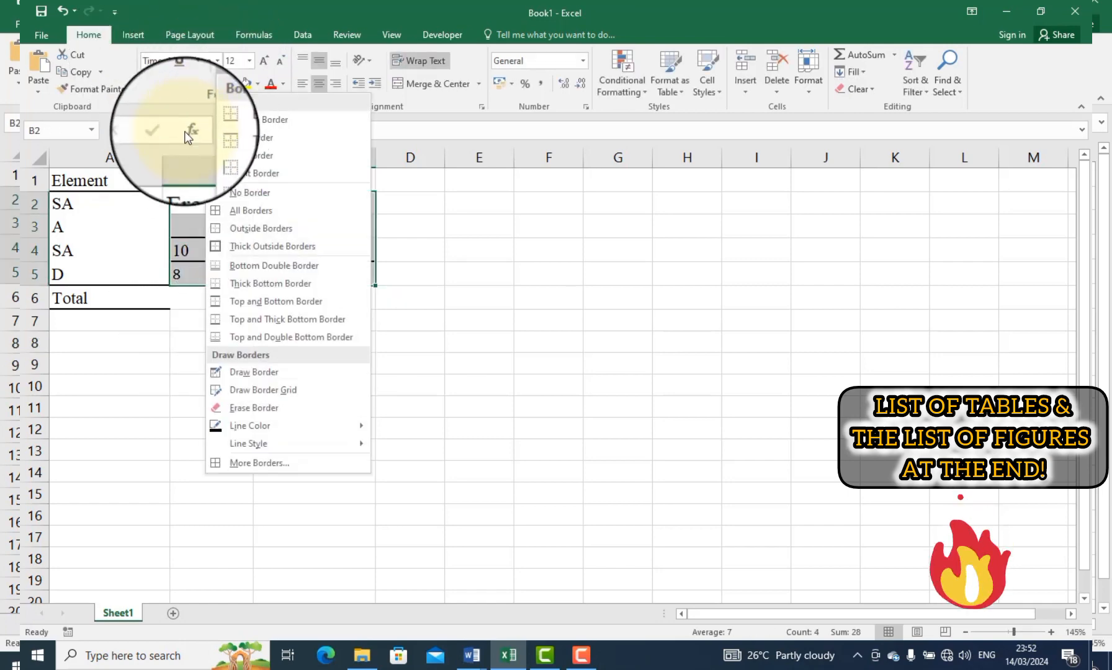
click(242, 195)
click(268, 314)
click(149, 297)
click(192, 296)
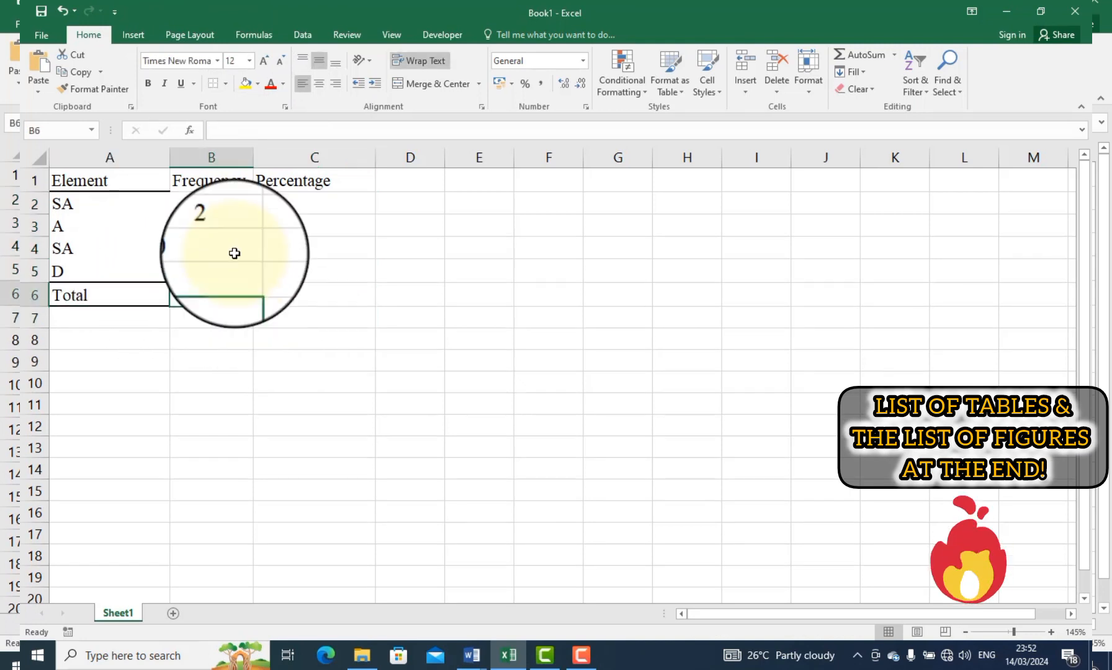
drag(214, 205, 228, 270)
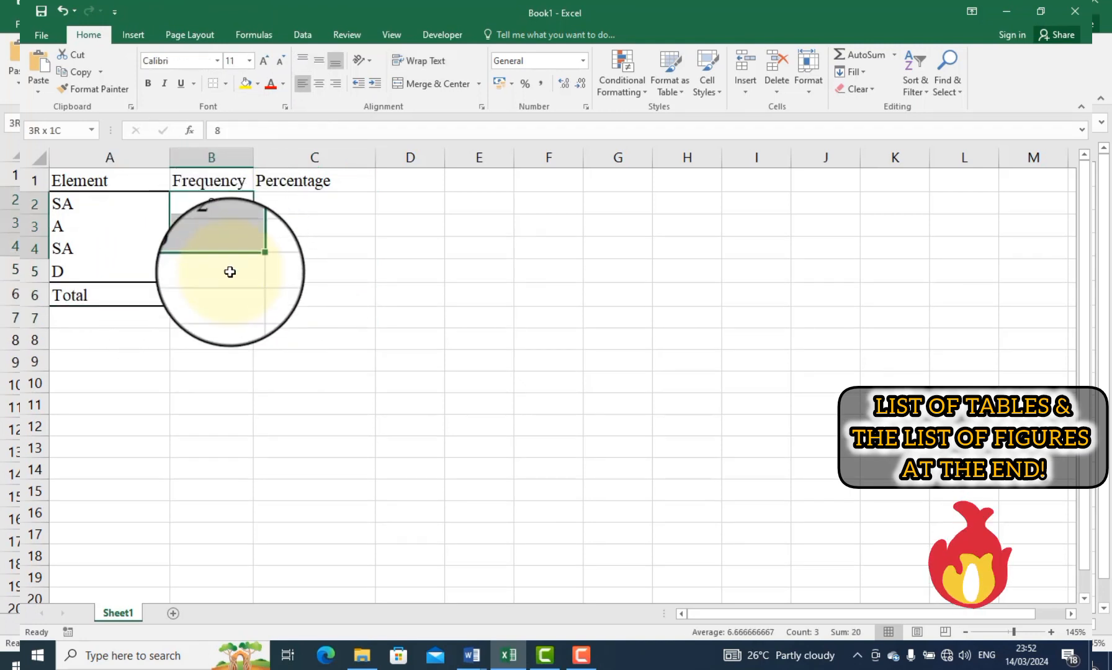
click(319, 84)
- Enter the percentage formula =B2/$B$6 in cell C2 and total the frequencies B2:B5 with AutoSum in B6
click(294, 204)
text(=)
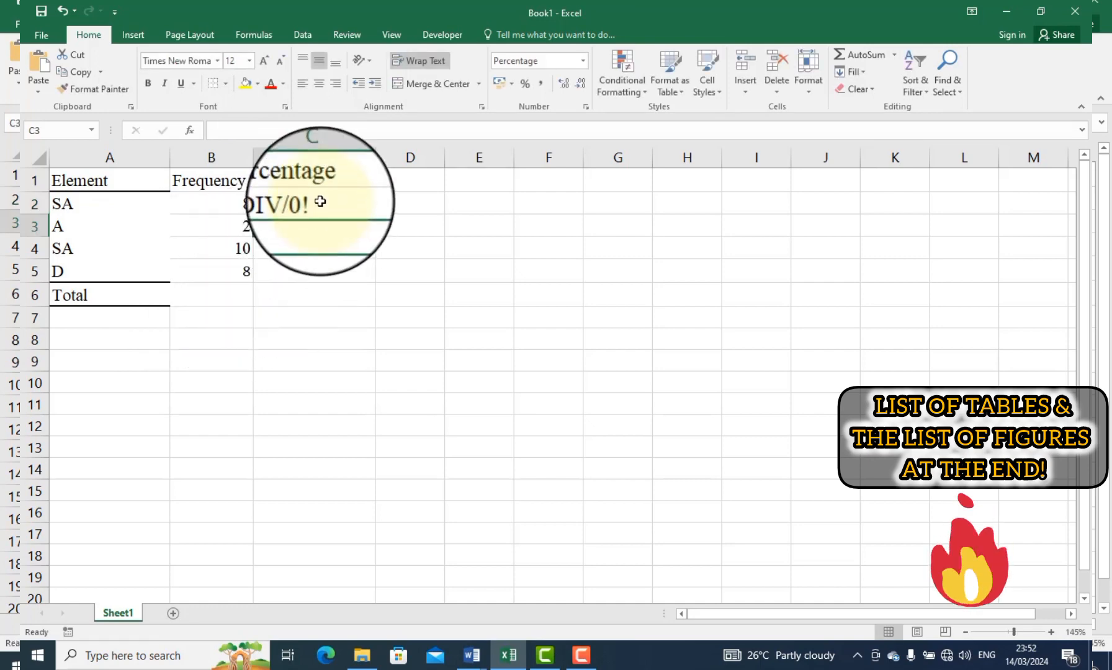
click(229, 292)
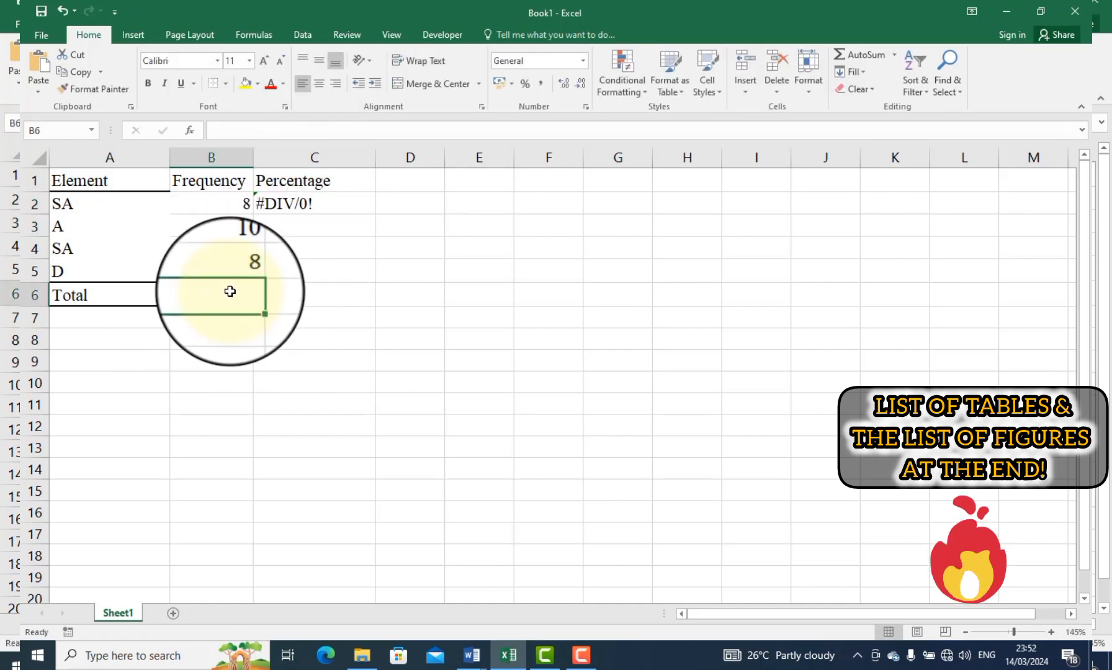
key(Escape)
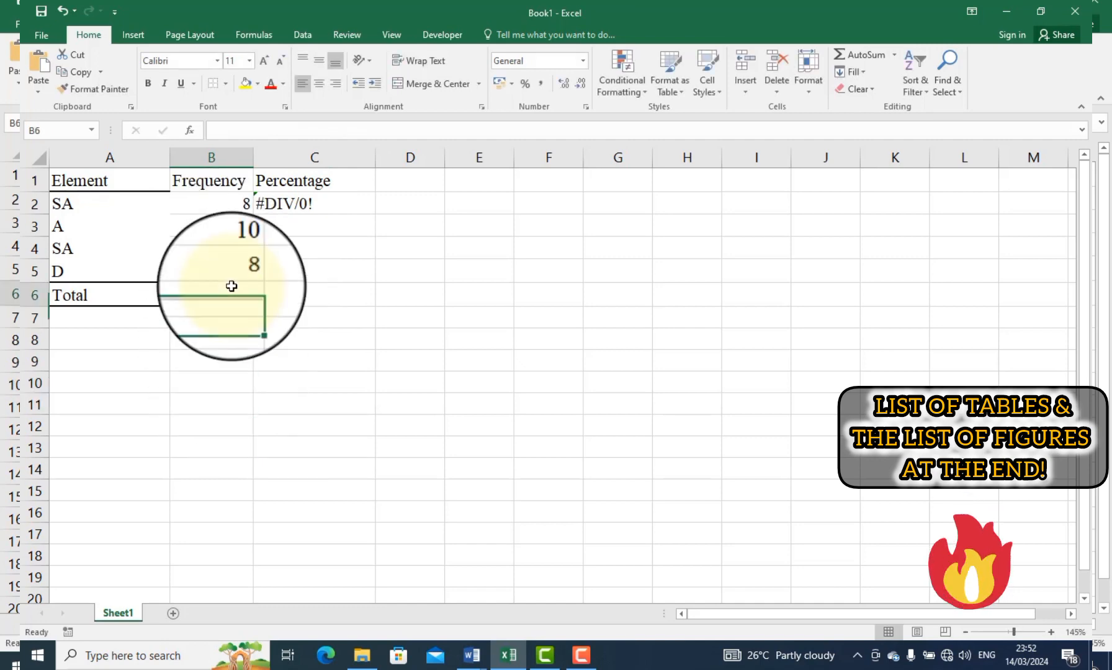
click(859, 55)
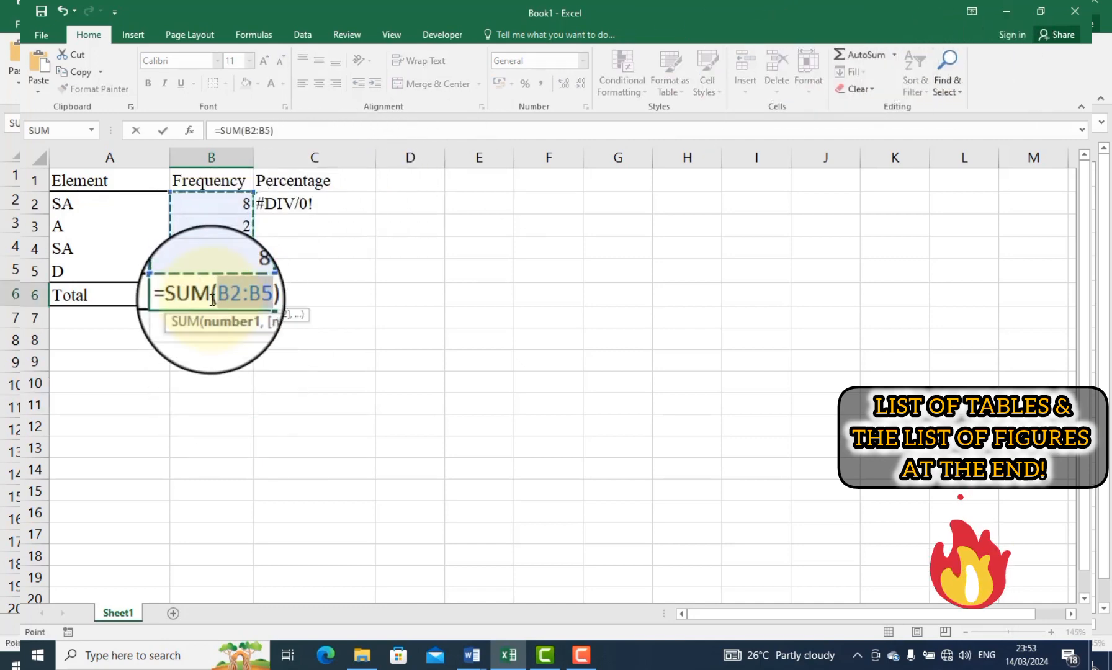
key(Tab)
click(329, 208)
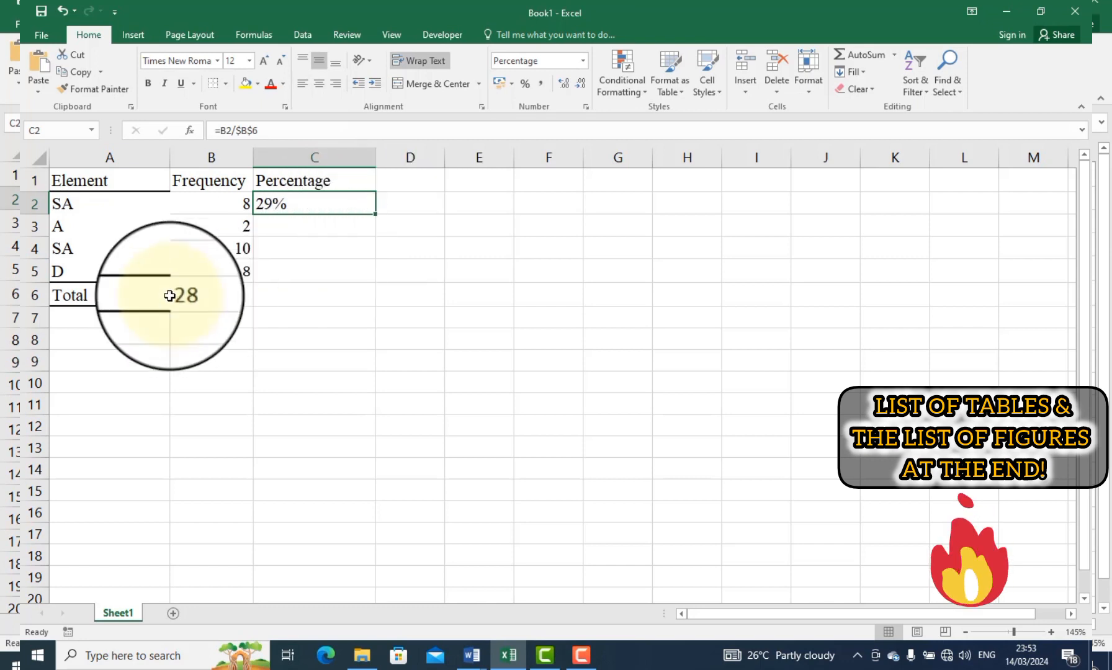
- Extend the SUM formula from B6 to C6 and fill the percentage formula from C2 down to C5
click(233, 300)
drag(324, 309, 325, 308)
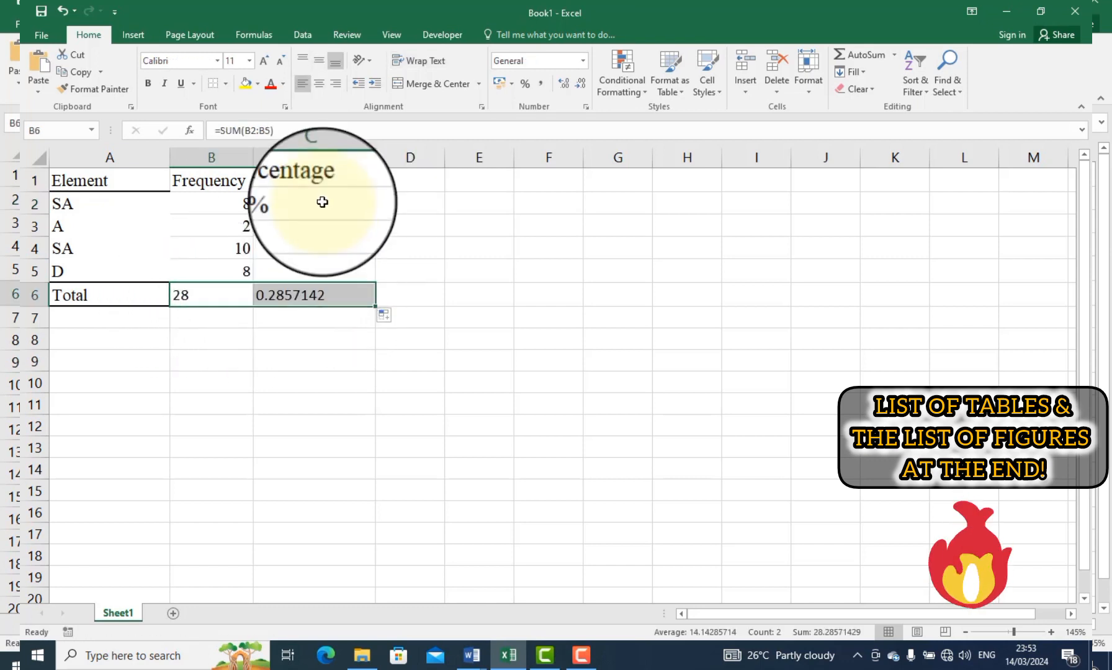
click(323, 209)
drag(375, 214, 359, 283)
click(318, 357)
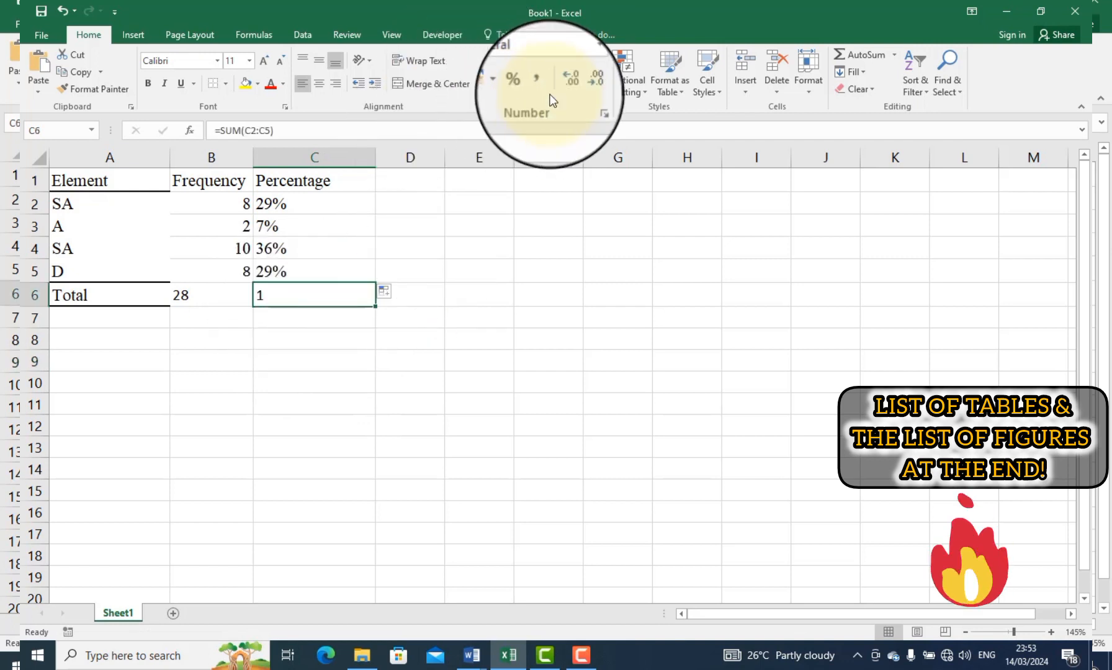
- Format the total in C6 as a percentage and copy the range A2:C6
click(525, 83)
click(314, 491)
drag(61, 211, 291, 261)
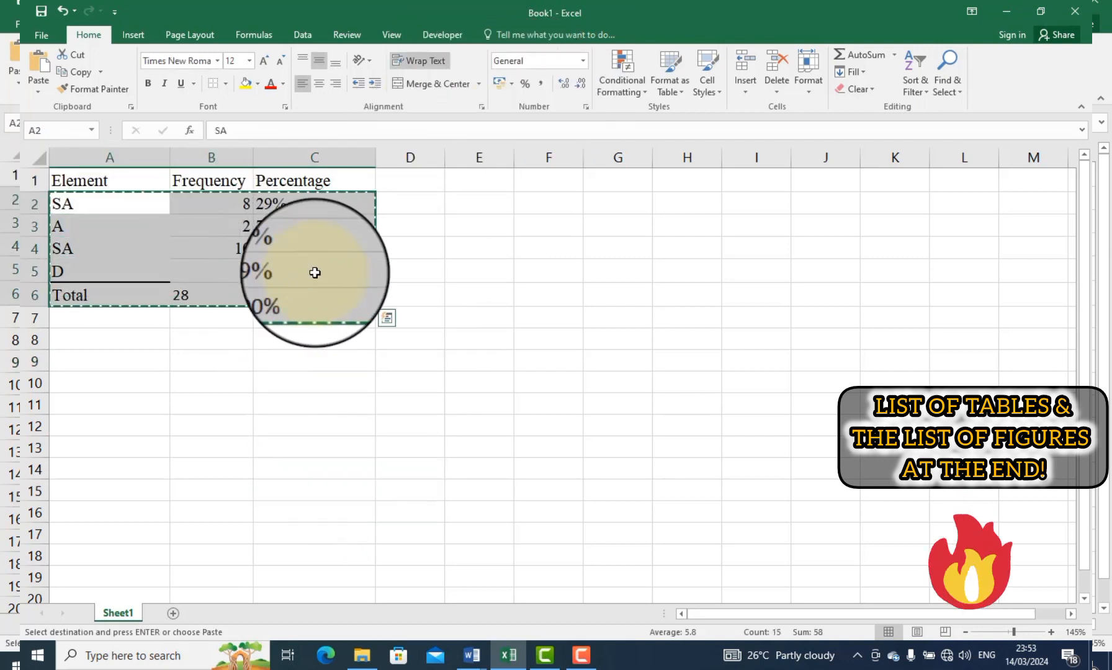
- Switch to the Word document and select the SA to Total rows of Table 7
click(1010, 15)
scroll(433, 316, up, 3)
click(433, 316)
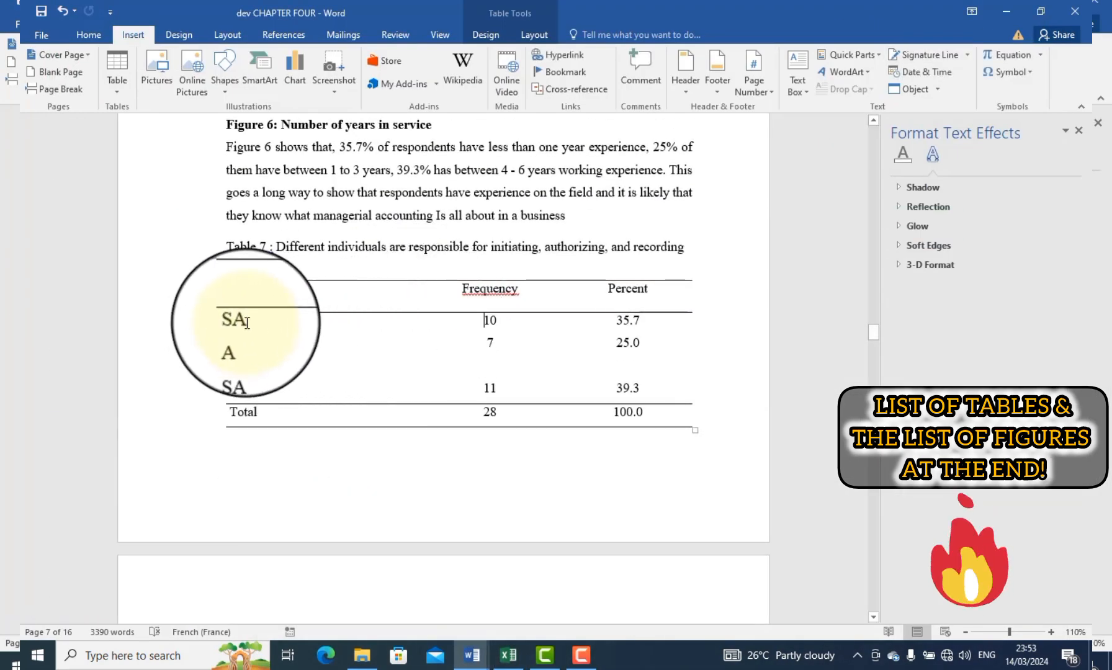
drag(246, 322, 606, 412)
- Try pasting the copied Excel rows with their formatting over the selected rows of Table 7, and check the layout
text(SA		829% A		27% SA		1036% D		829% Total	28	100%)
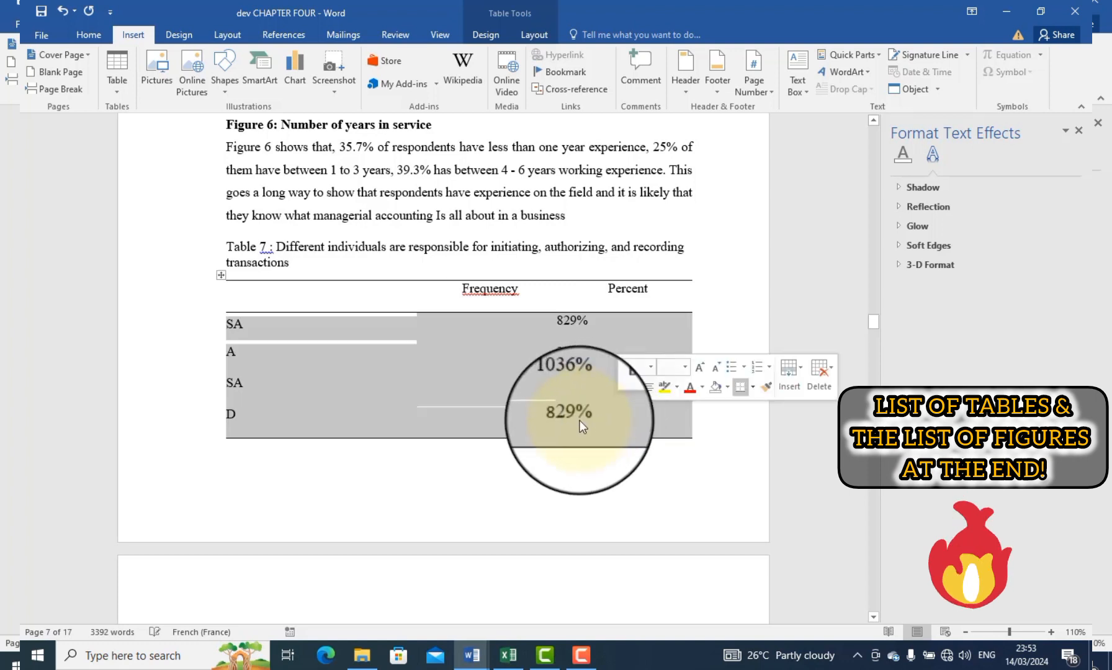
scroll(484, 472, down, 4)
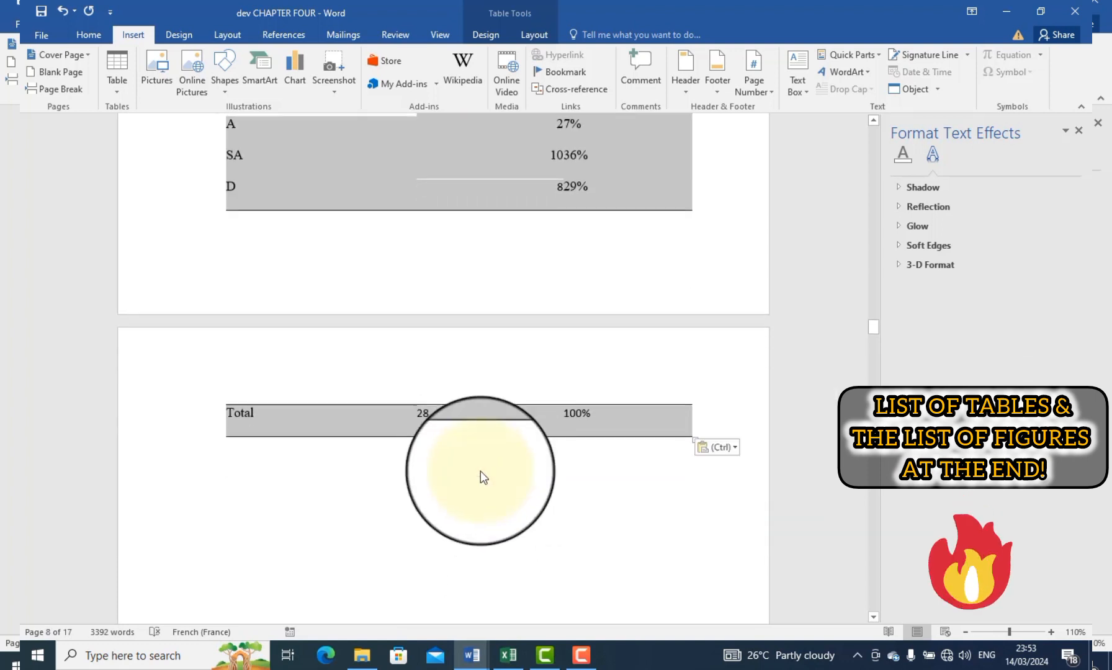
scroll(481, 471, up, 3)
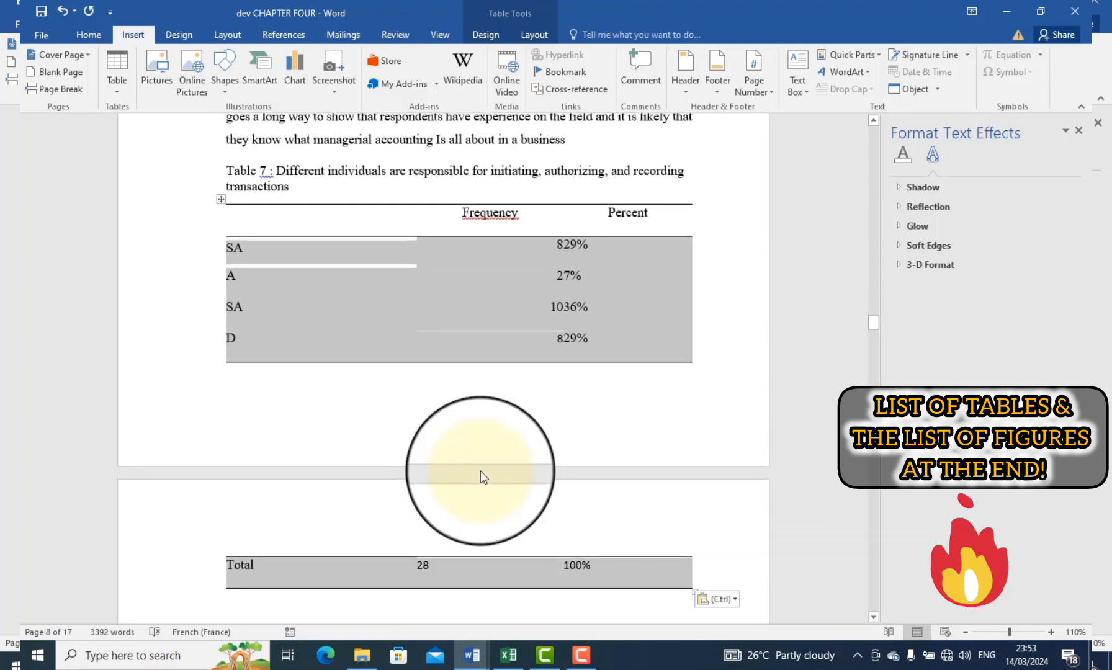
scroll(480, 471, down, 6)
scroll(474, 453, up, 6)
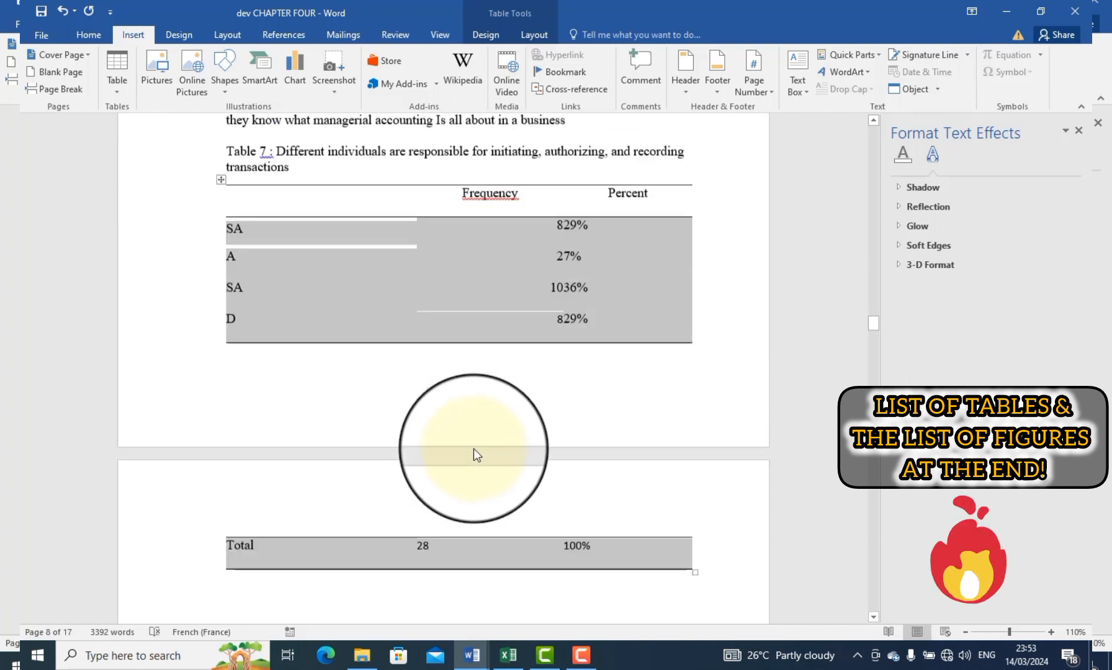
click(448, 324)
drag(453, 237, 505, 235)
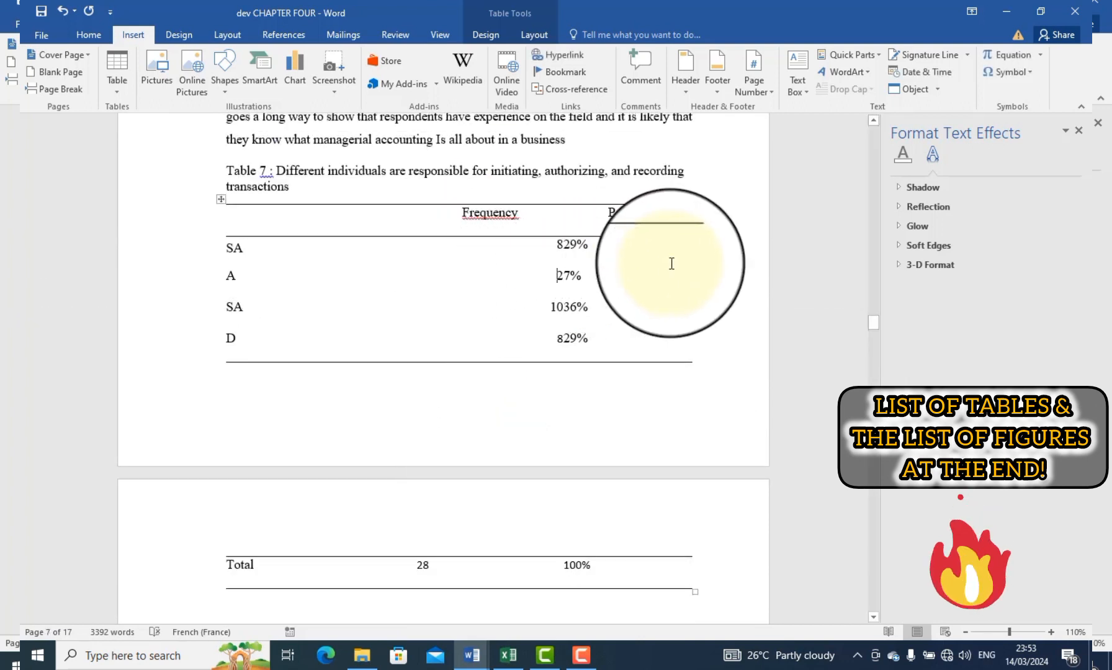
scroll(615, 315, down, 4)
scroll(564, 447, up, 4)
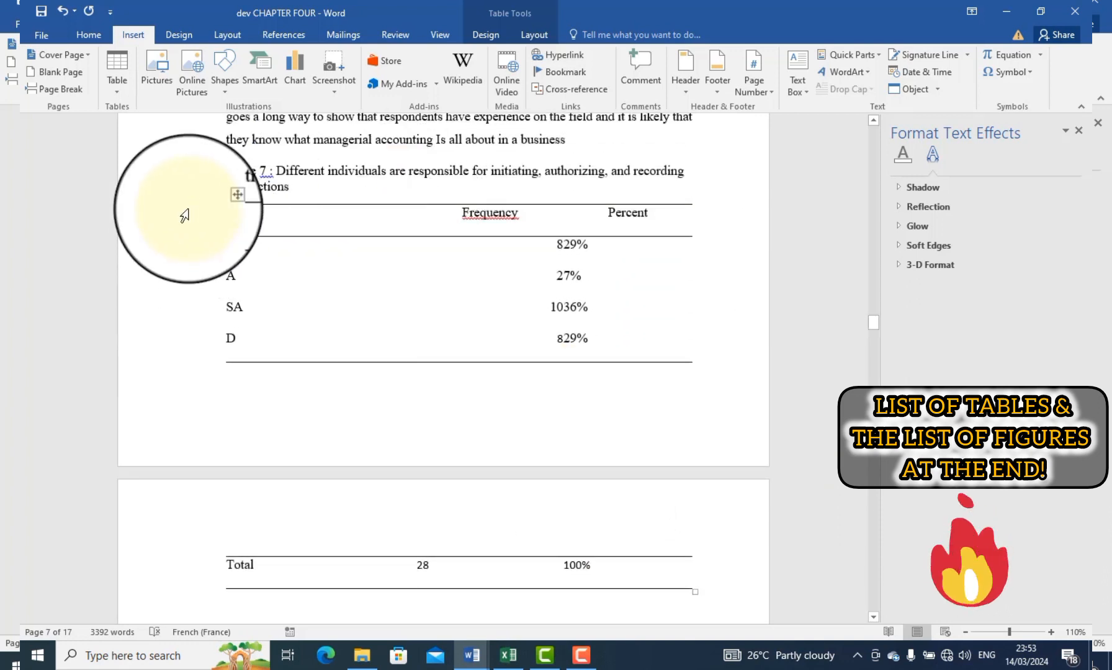
- Undo the paste of the Excel rows into Table 7
click(221, 199)
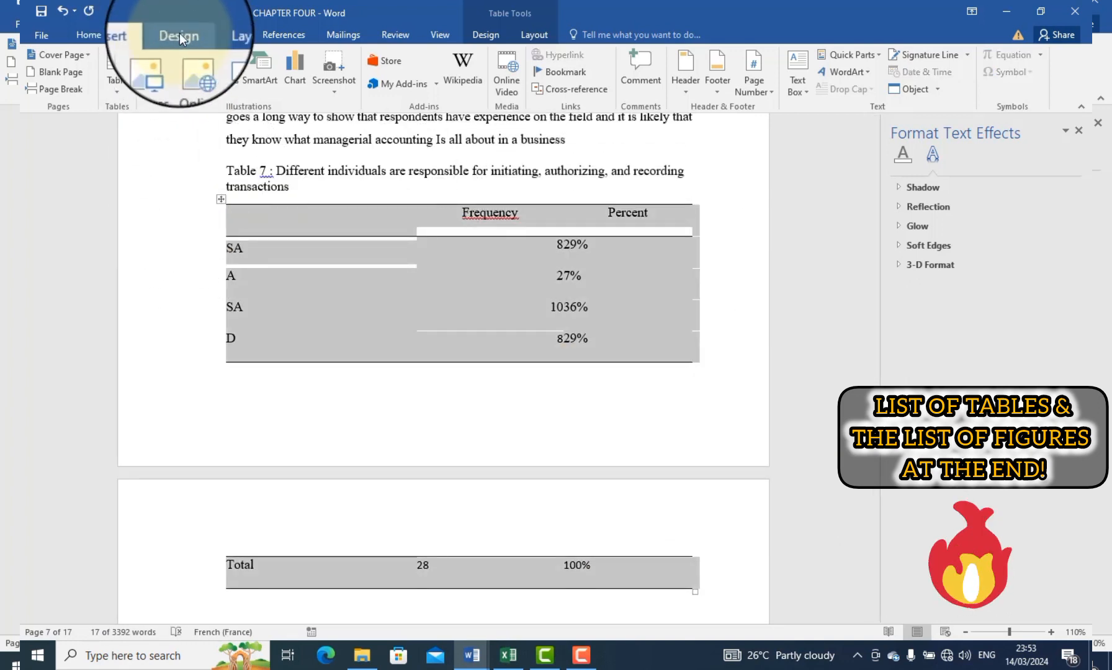
click(88, 35)
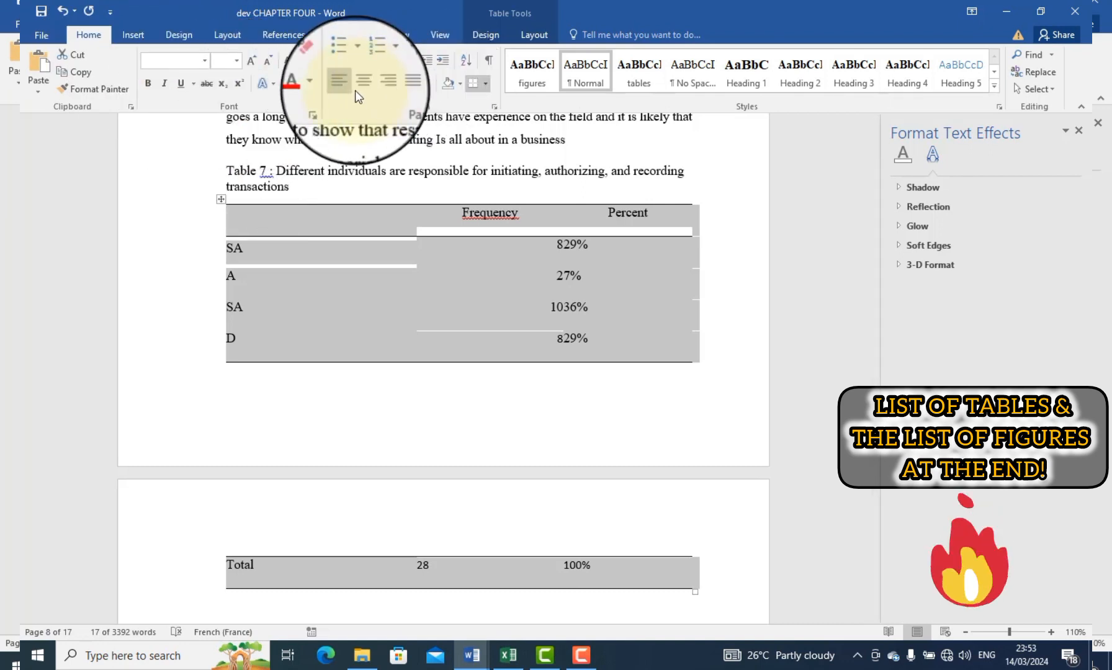
click(326, 89)
click(328, 103)
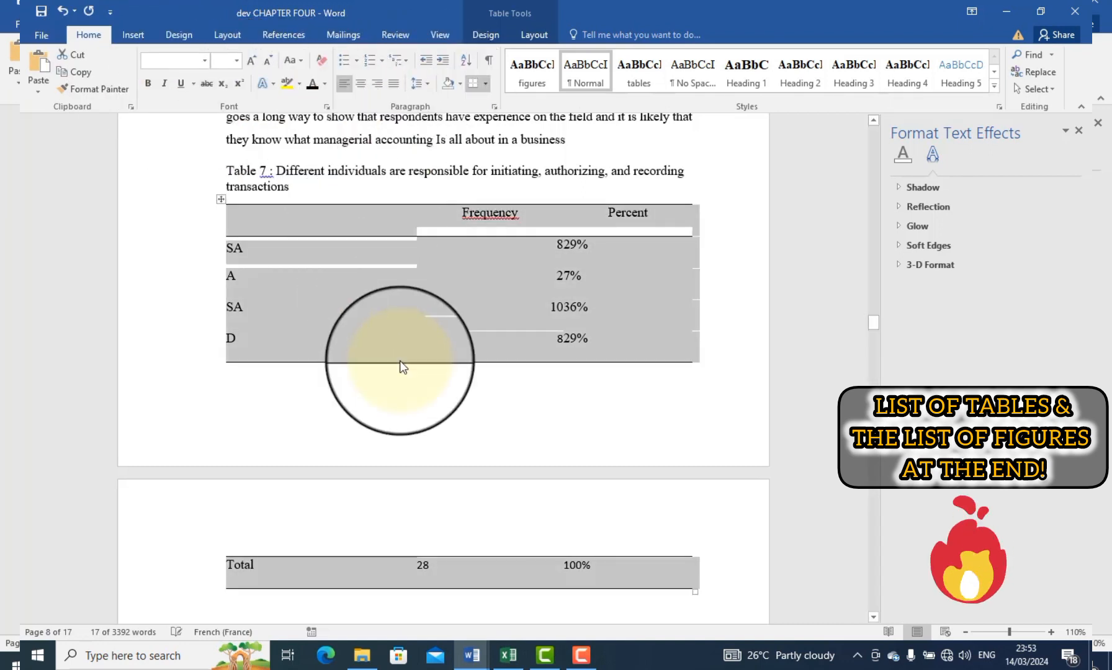
scroll(399, 360, down, 3)
scroll(399, 361, up, 3)
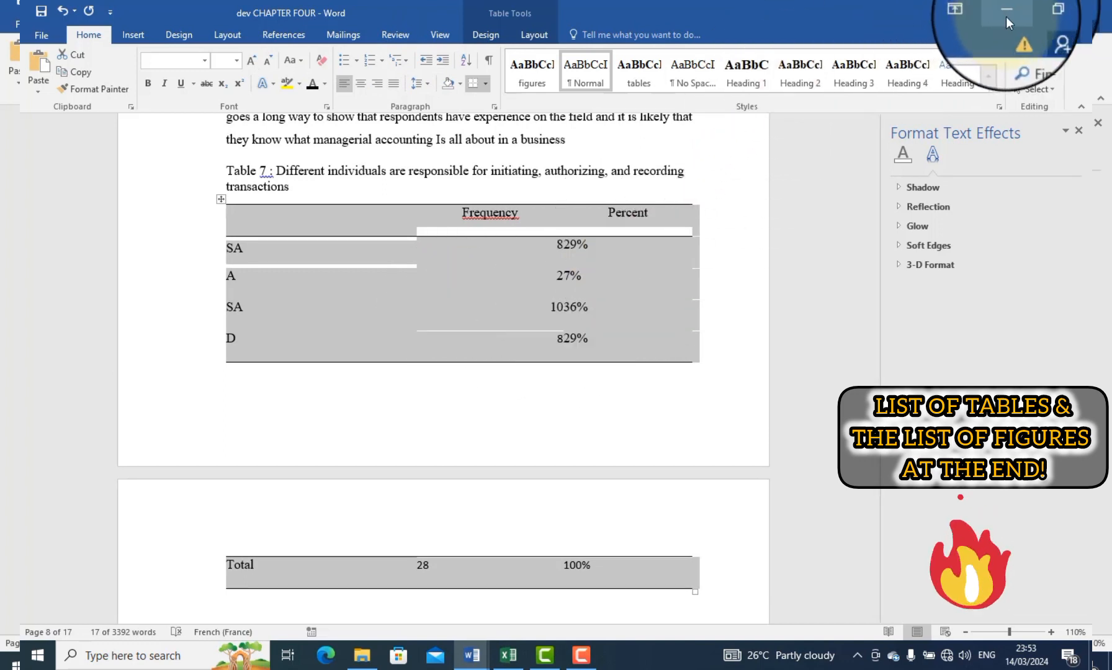
click(64, 9)
click(64, 10)
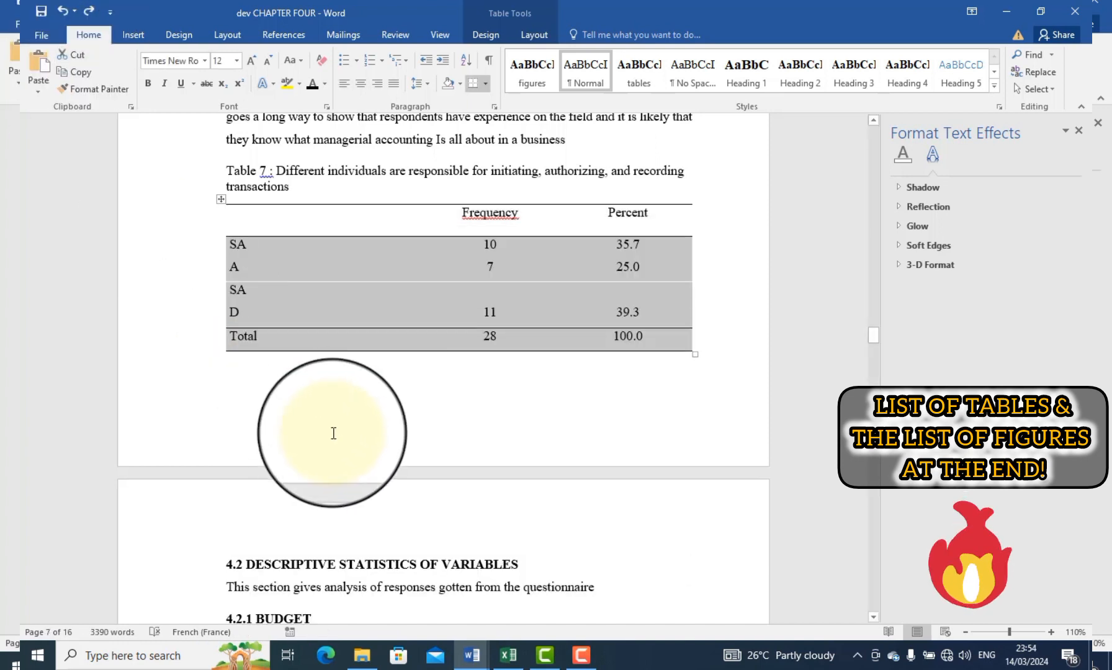
- Paste the Excel data as text only into the selected Table 7 rows and remove the space after paragraphs throughout the table
click(39, 89)
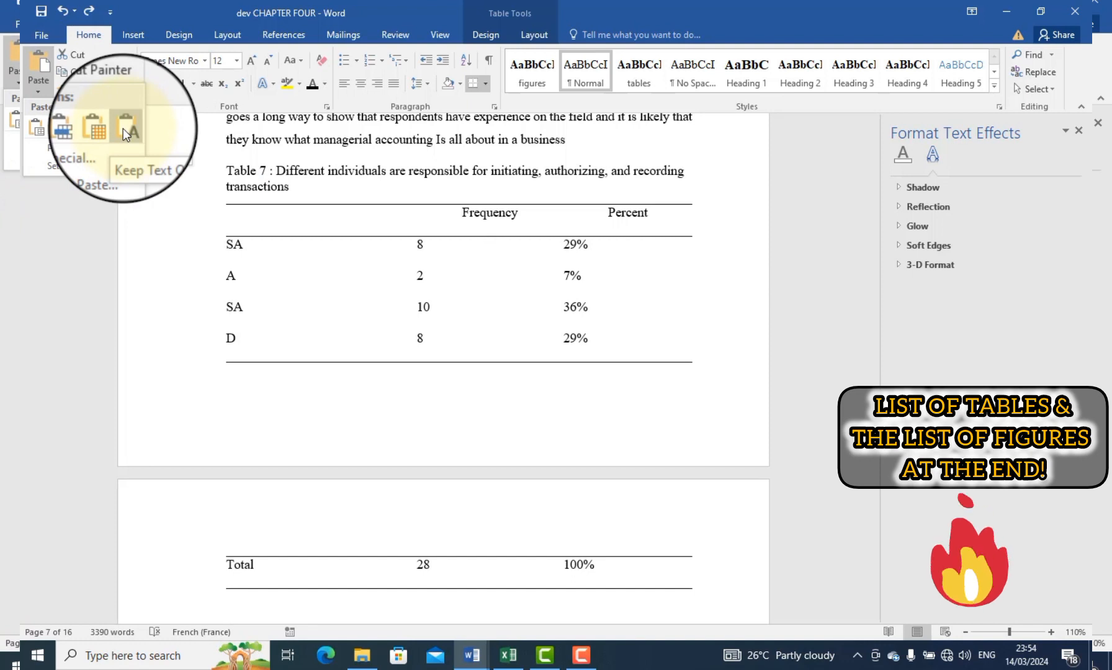
click(123, 128)
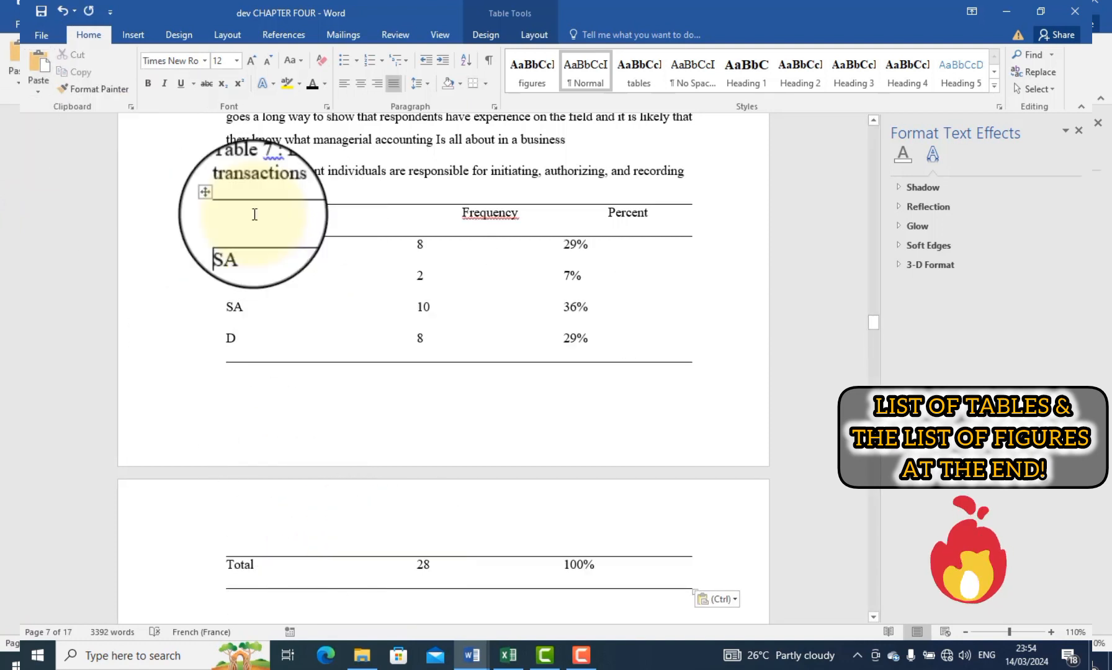
click(222, 199)
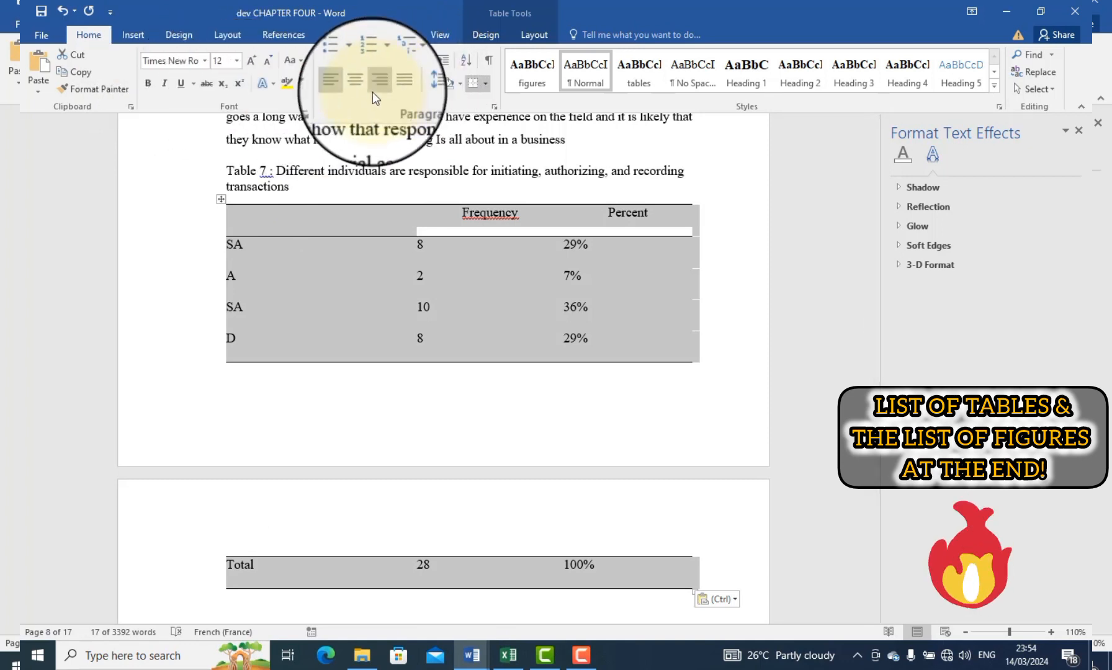
click(430, 85)
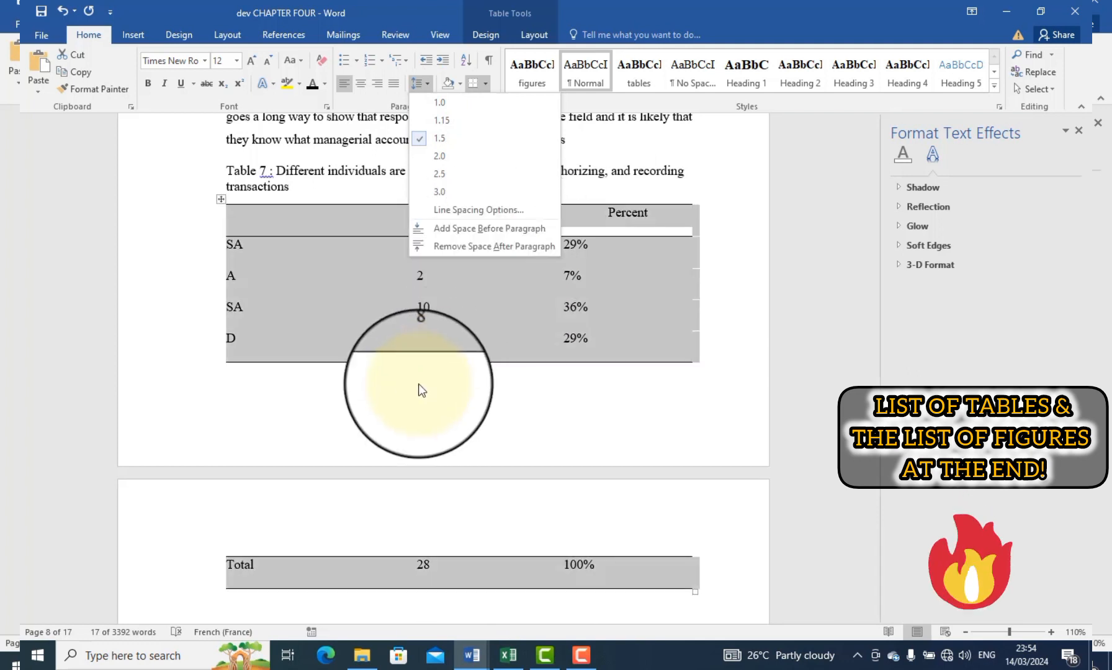
click(429, 86)
click(429, 86)
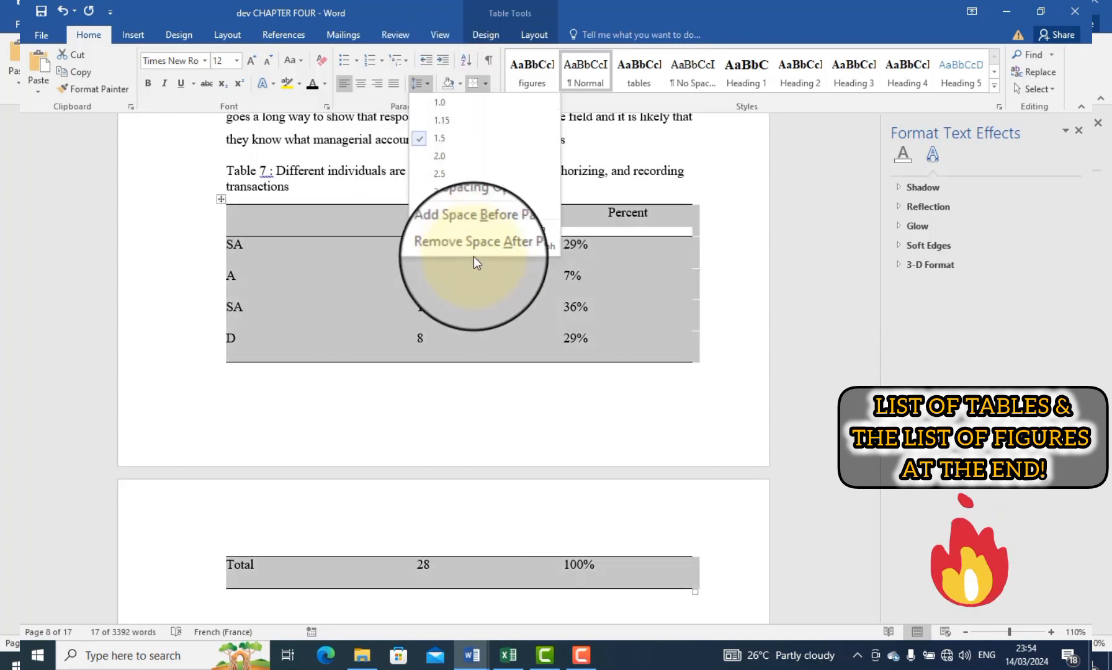
click(492, 247)
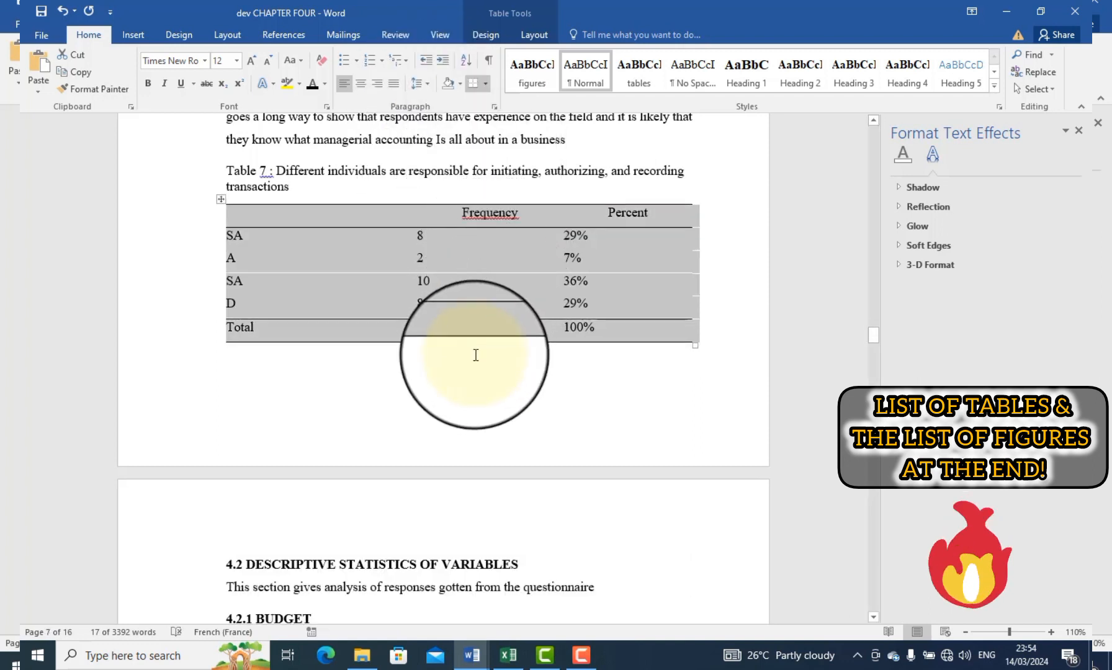
- Center the Frequency and Percent columns of Table 7
click(473, 384)
drag(476, 201, 612, 205)
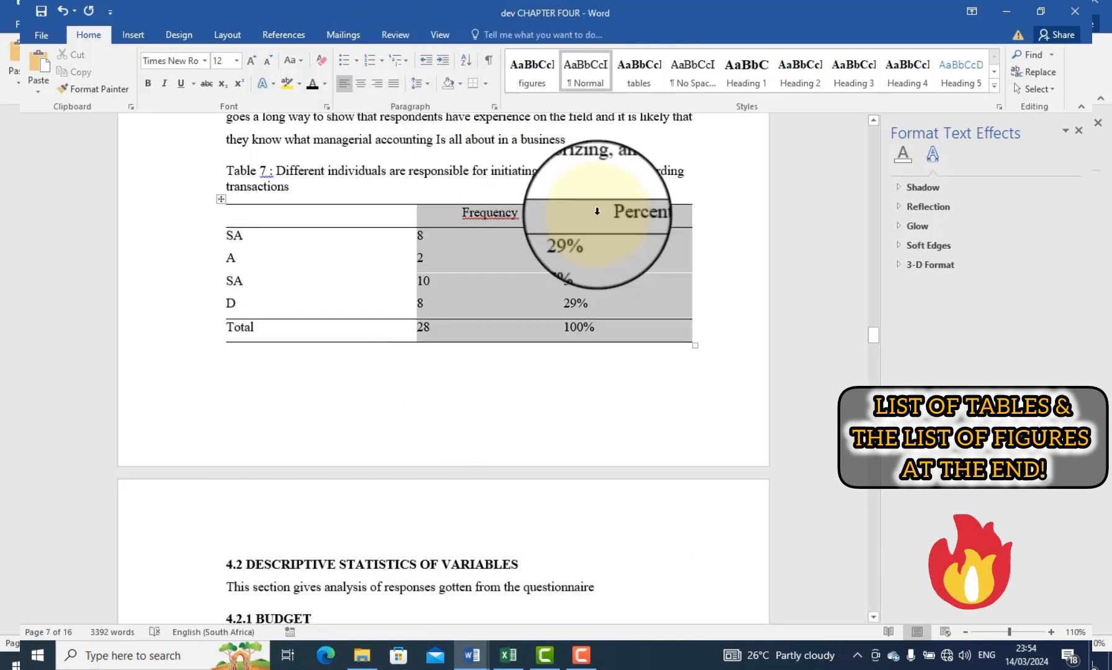
click(362, 83)
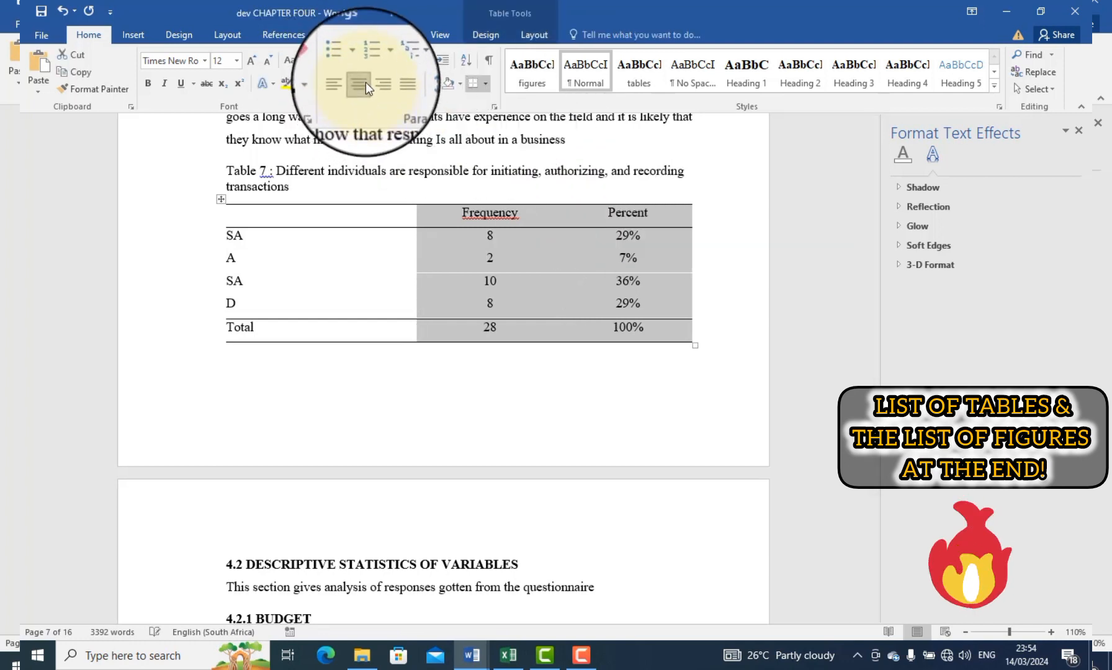
click(458, 389)
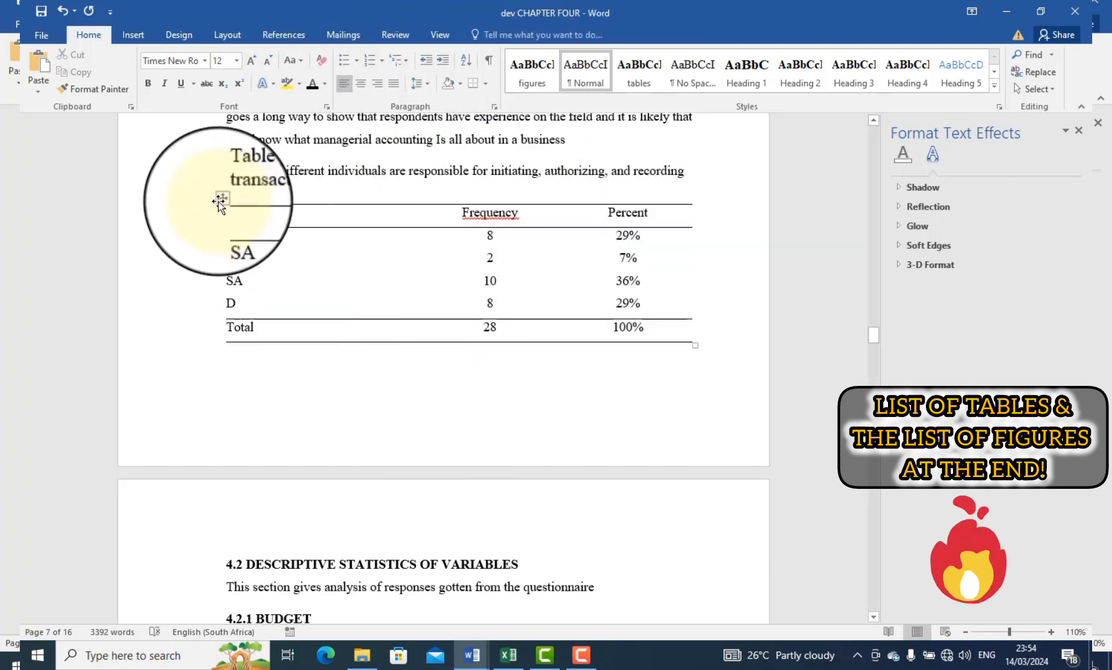
- Copy the whole of Table 7, insert a page break below it and paste the copy on the new page
click(219, 199)
key(ctrl+c)
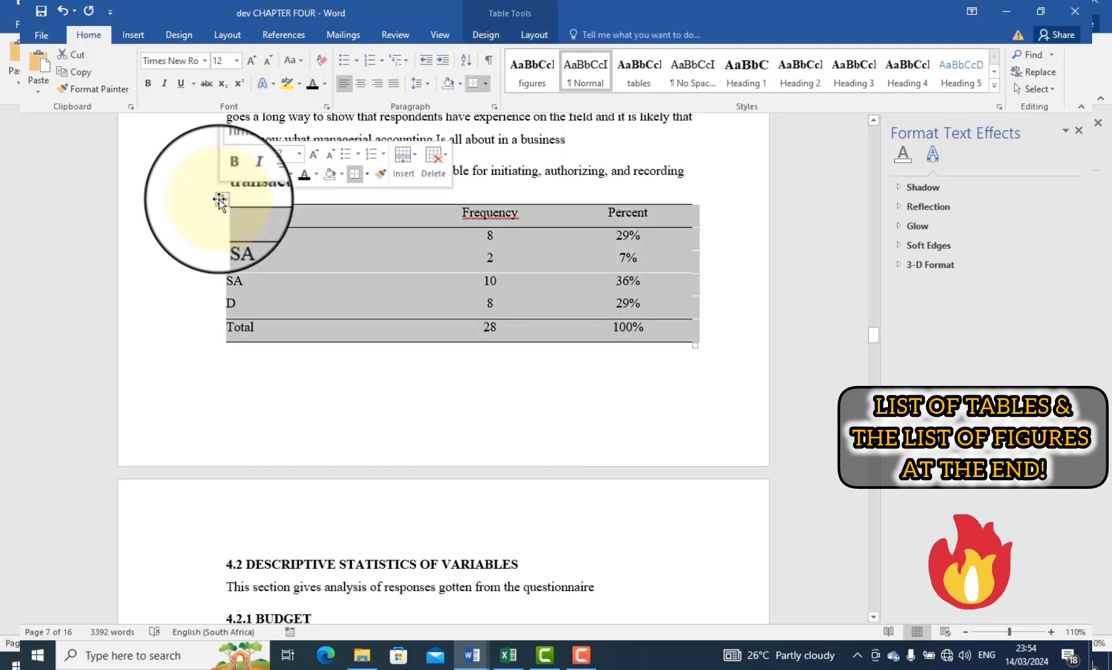
click(285, 363)
scroll(283, 372, down, 2)
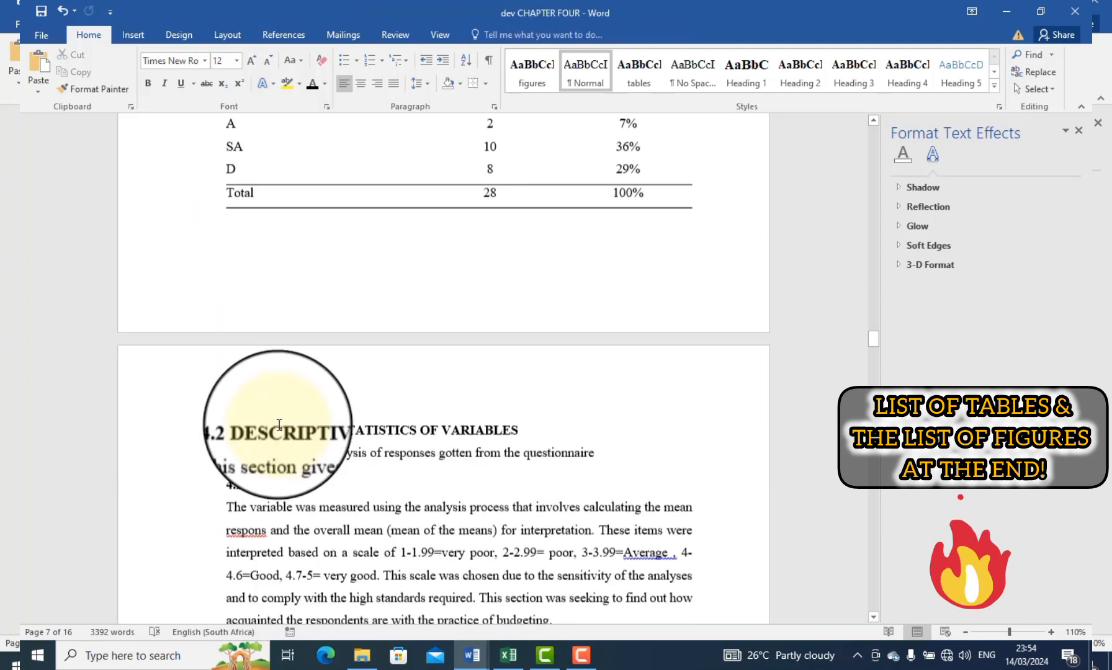
scroll(278, 422, up, 1)
key(ctrl+Return)
click(278, 427)
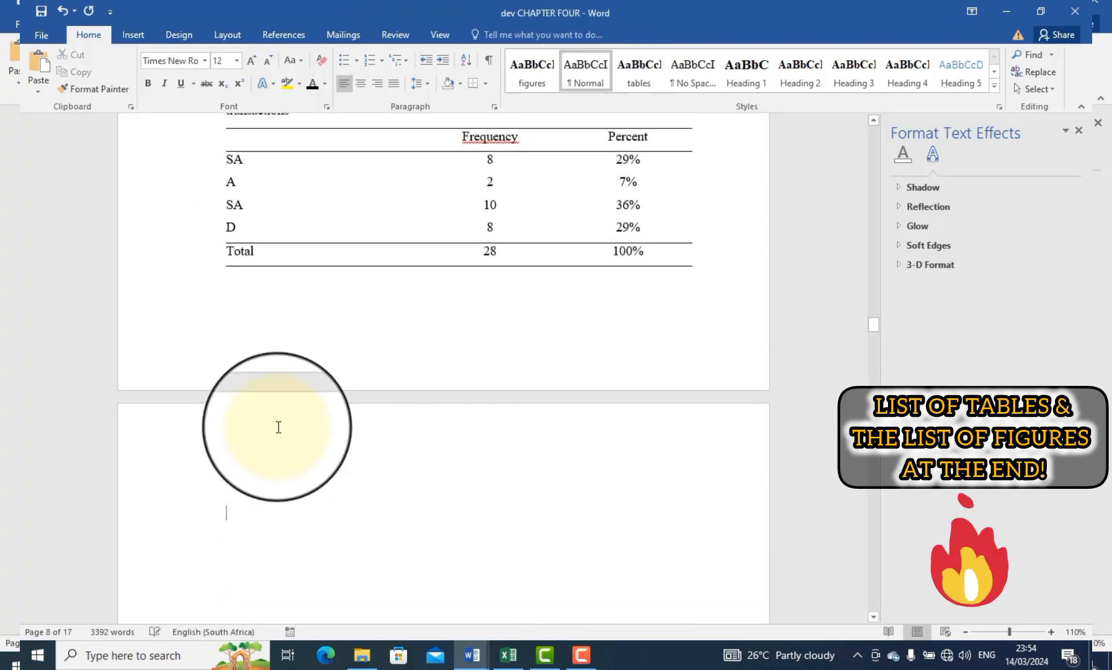
key(ctrl+v)
- Examine the pasted copy of Table 7 on the new page and compare it with Table 7 and Table 6 above
scroll(278, 427, down, 3)
scroll(278, 427, down, 1)
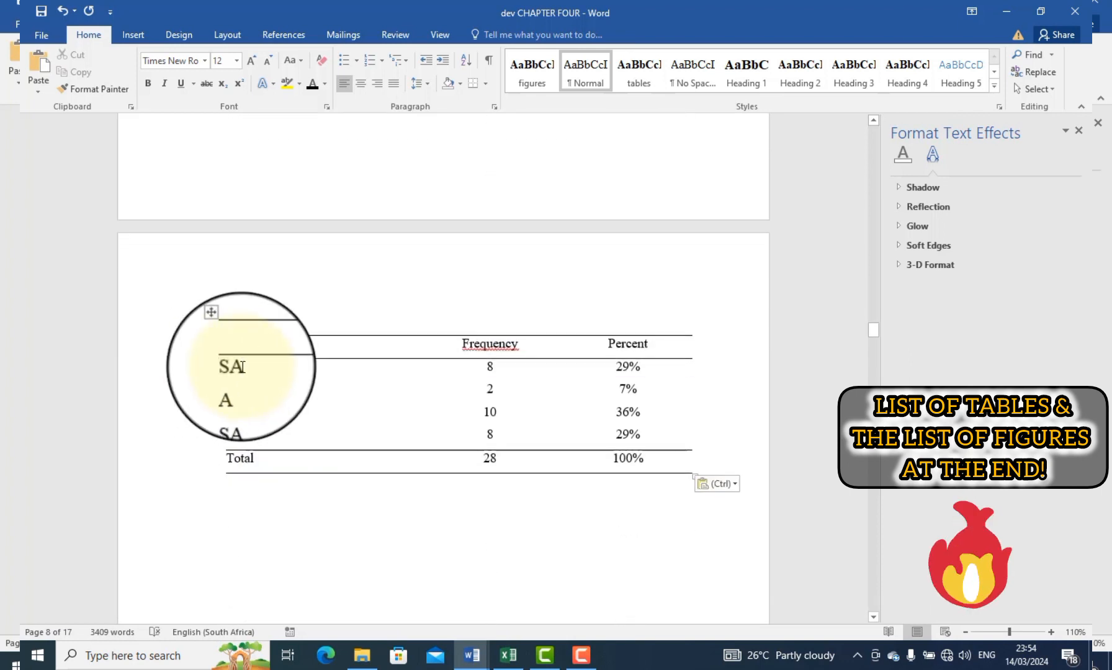
drag(231, 367, 623, 442)
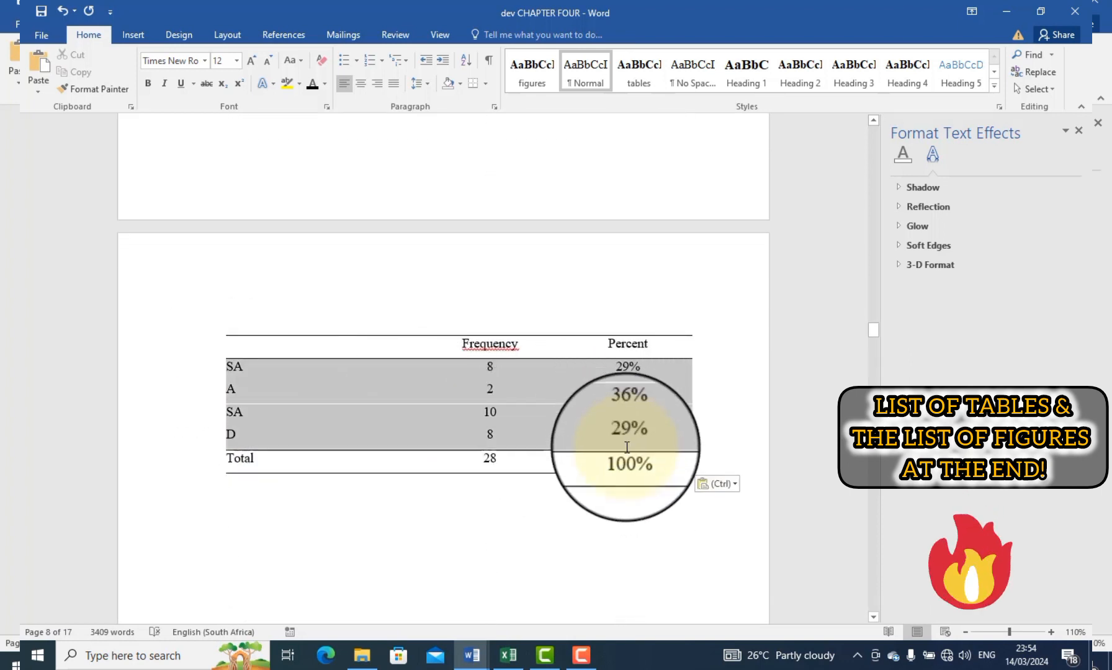
scroll(529, 281, up, 5)
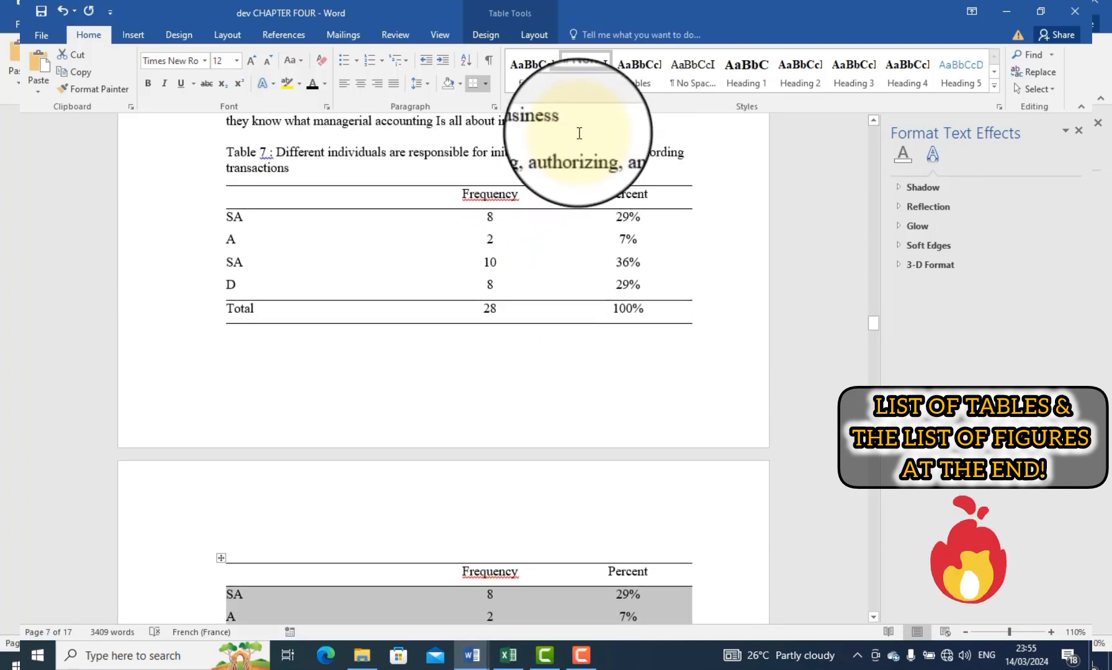
scroll(579, 134, up, 10)
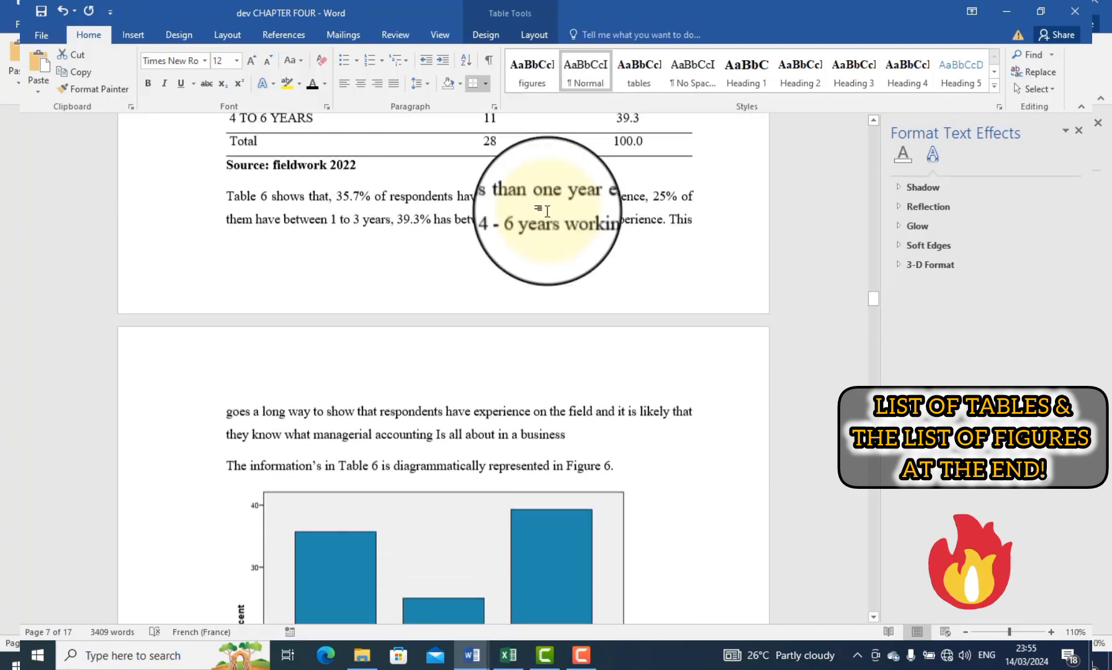
scroll(547, 211, up, 6)
scroll(442, 441, down, 7)
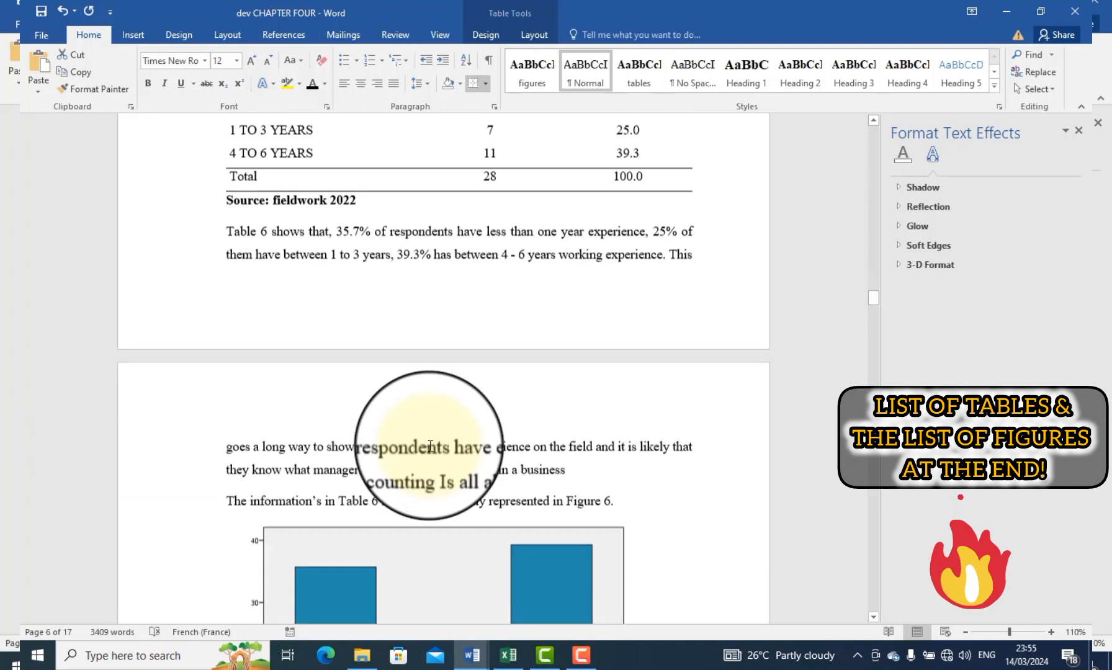
scroll(430, 445, down, 15)
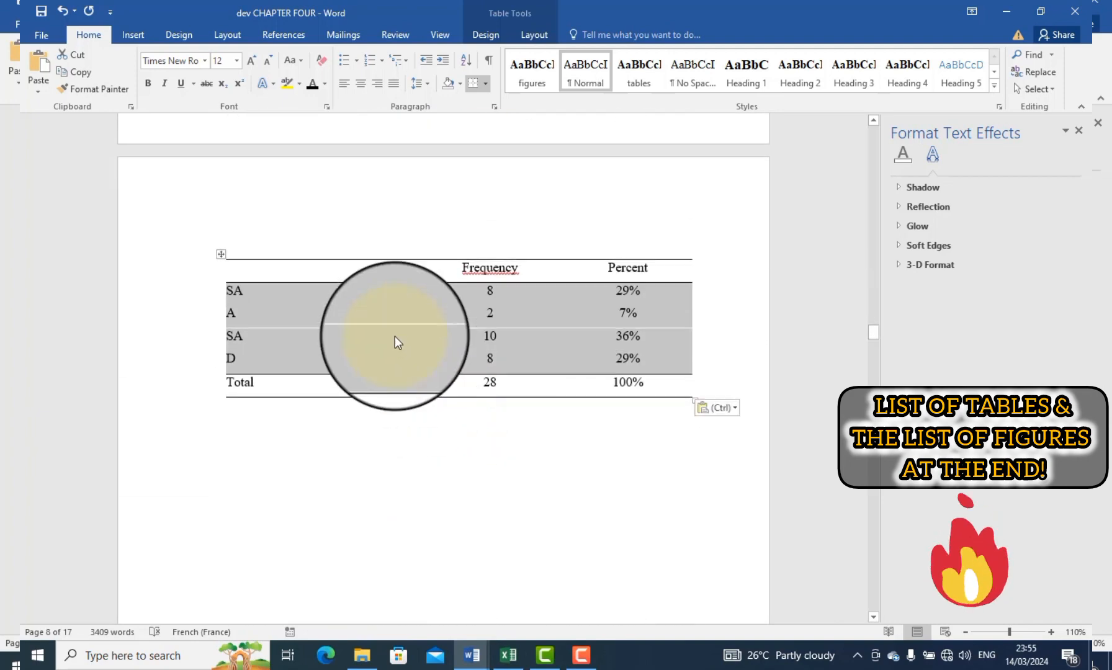
click(395, 335)
- Close the Format Text Effects pane and return to the beginning of the chapter
scroll(395, 335, up, 10)
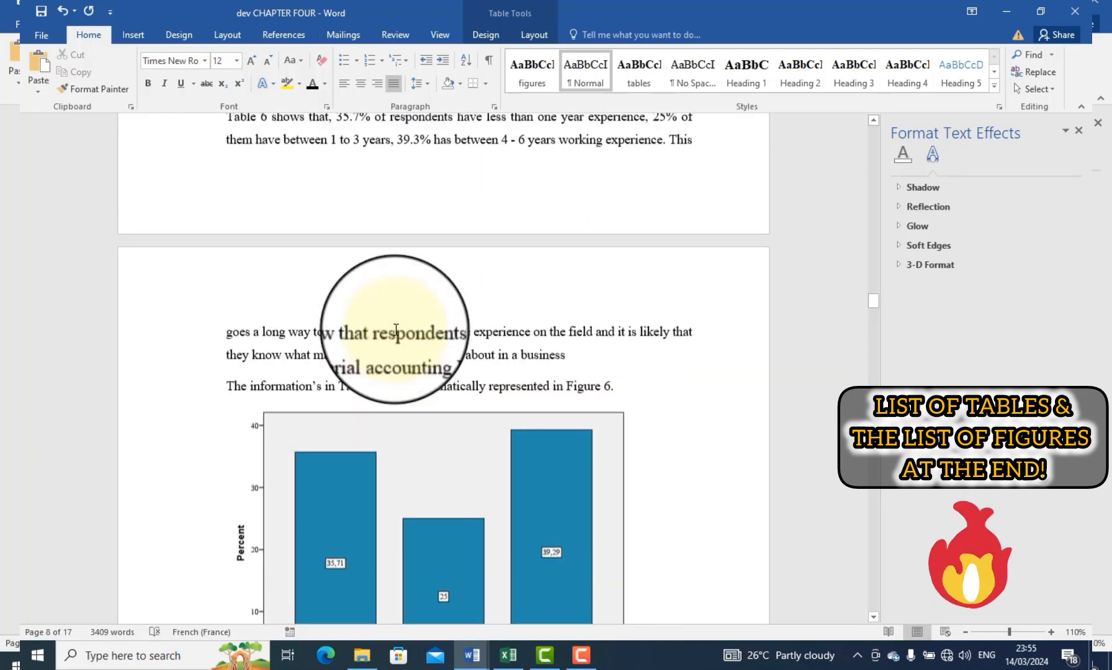
scroll(396, 330, up, 12)
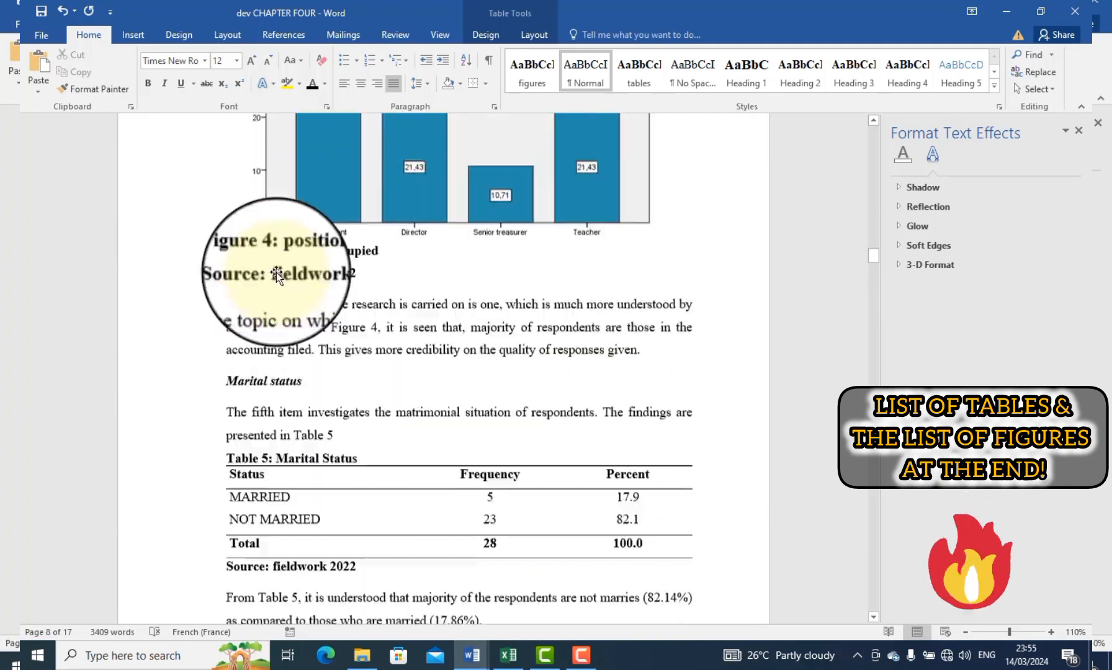
scroll(276, 273, up, 15)
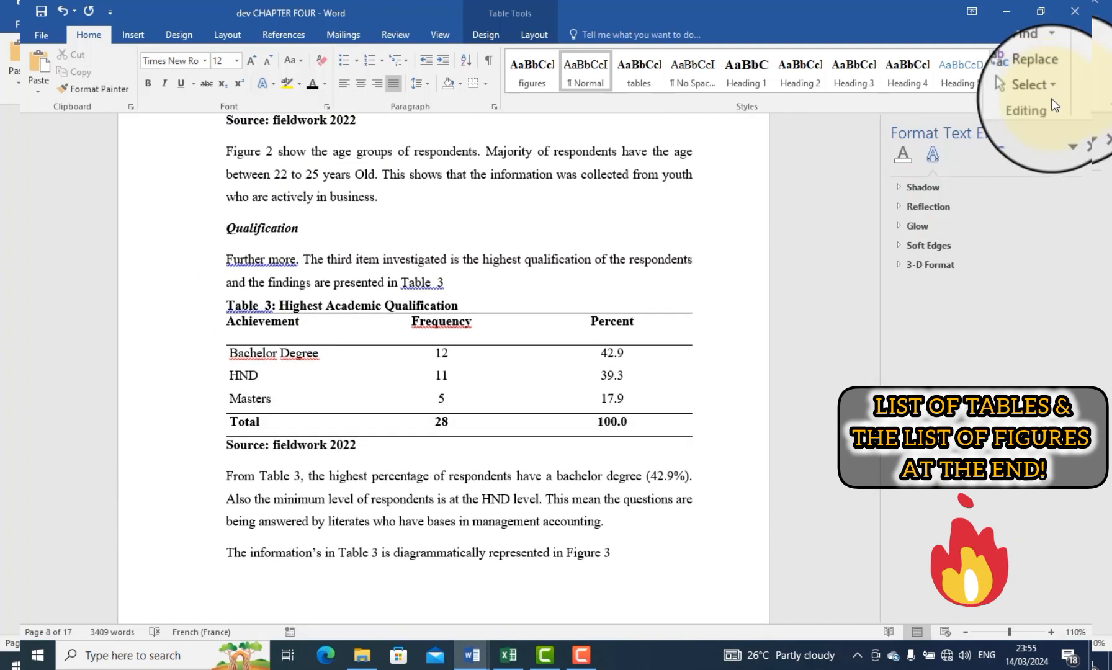
click(1079, 131)
scroll(384, 304, up, 12)
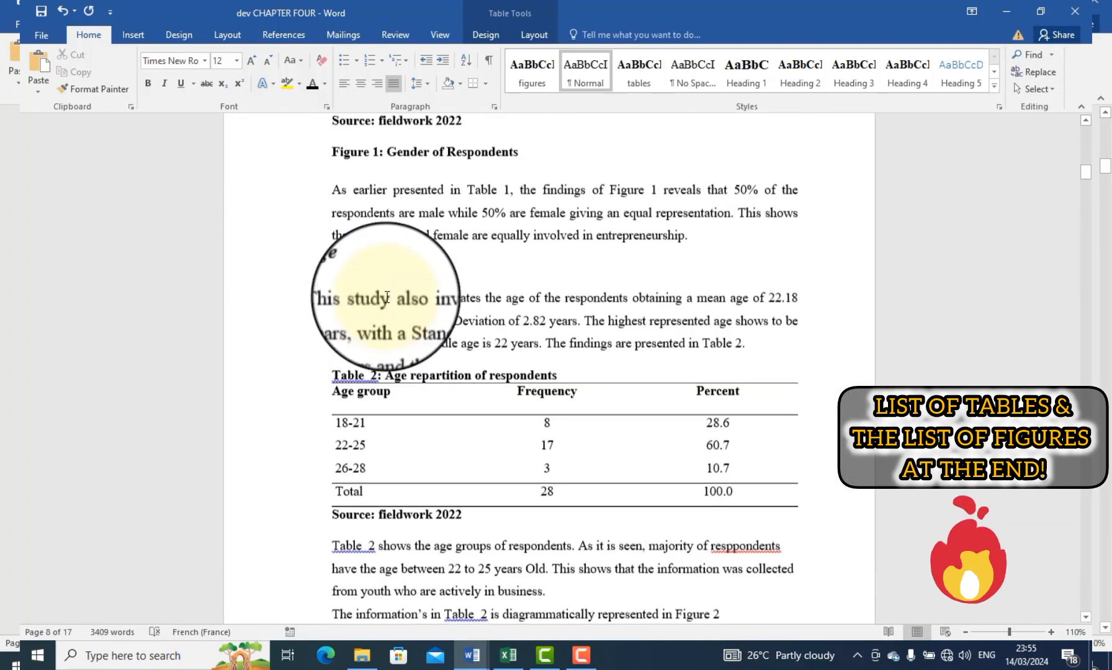
scroll(386, 300, up, 10)
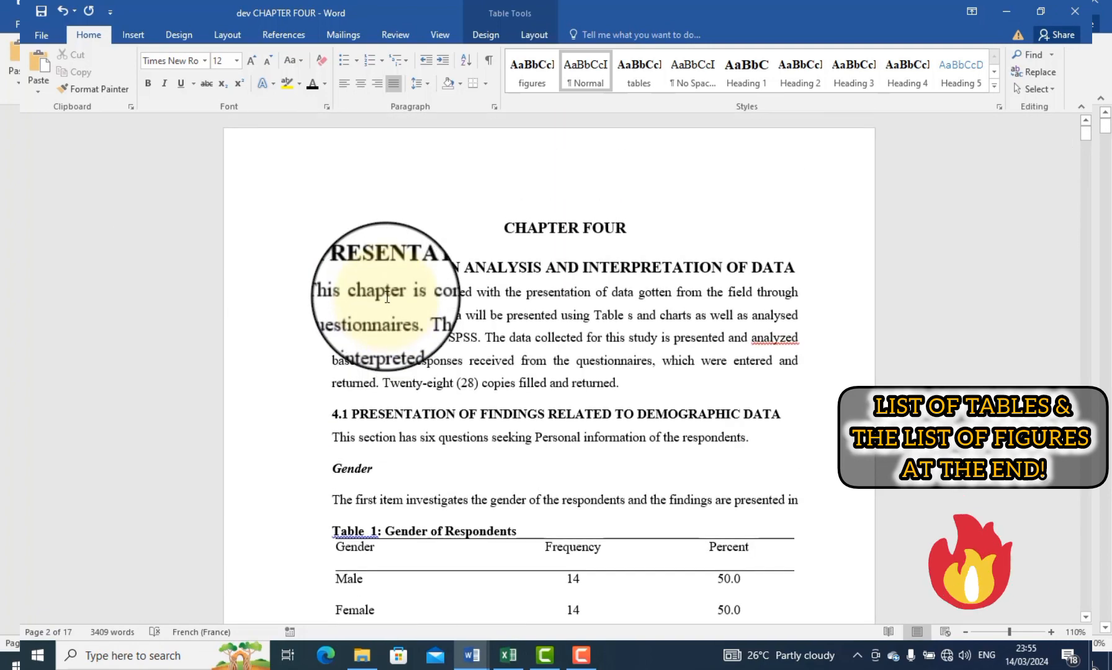
- Review the demographic tables, figures and interpretations in section 4.1 from Table 1 through the pasted copy of Table 7
scroll(388, 297, down, 1)
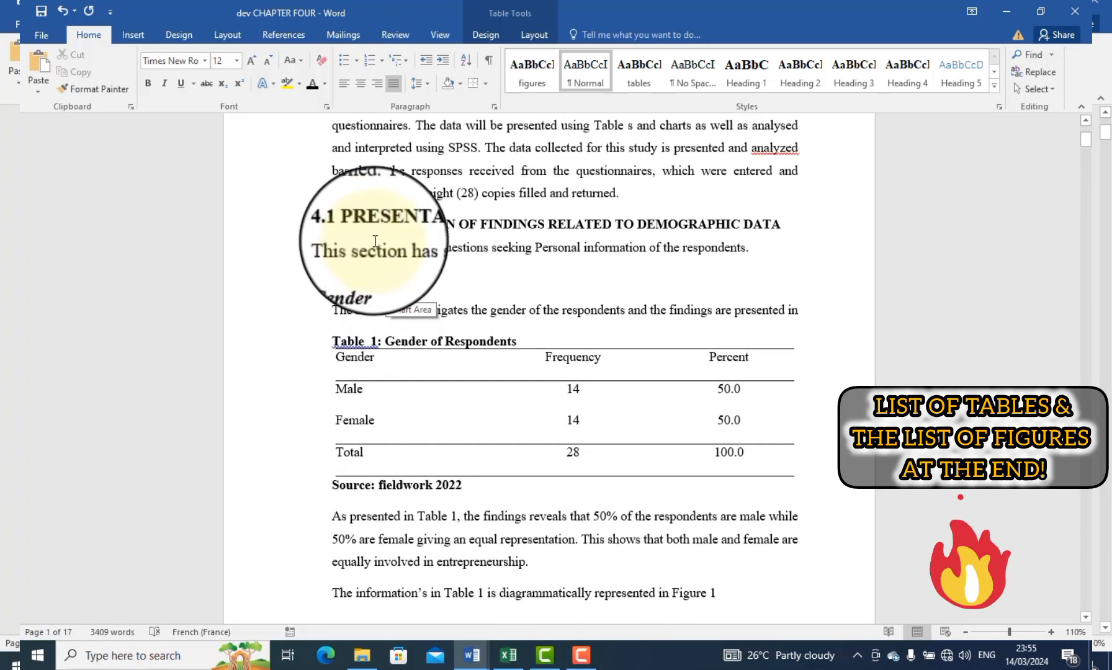
scroll(448, 437, down, 12)
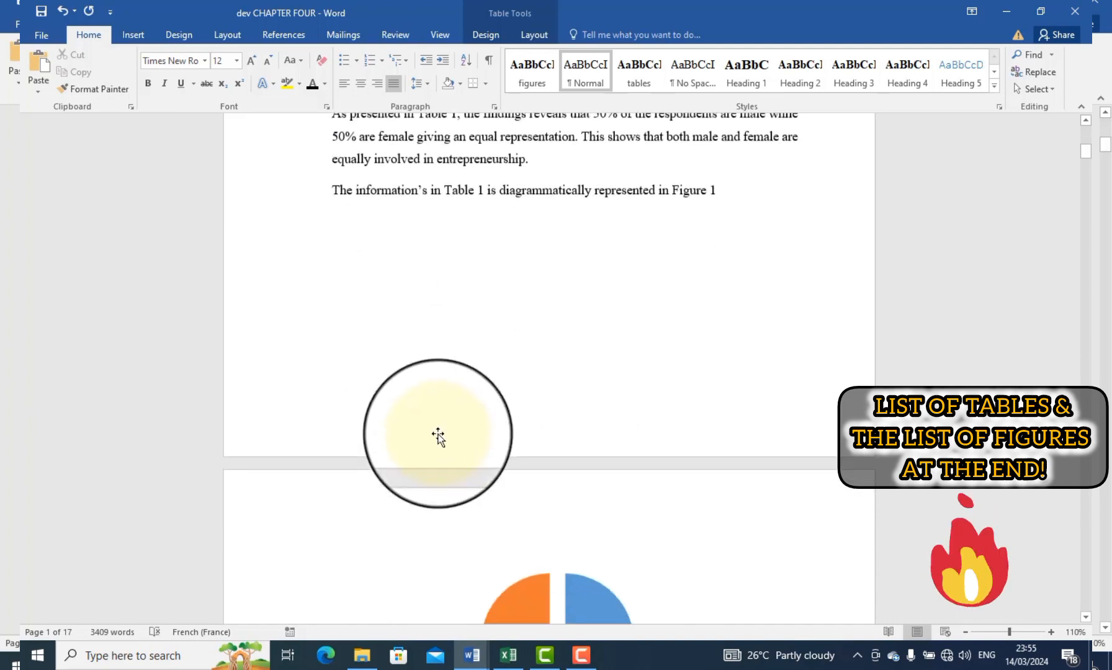
scroll(439, 437, down, 15)
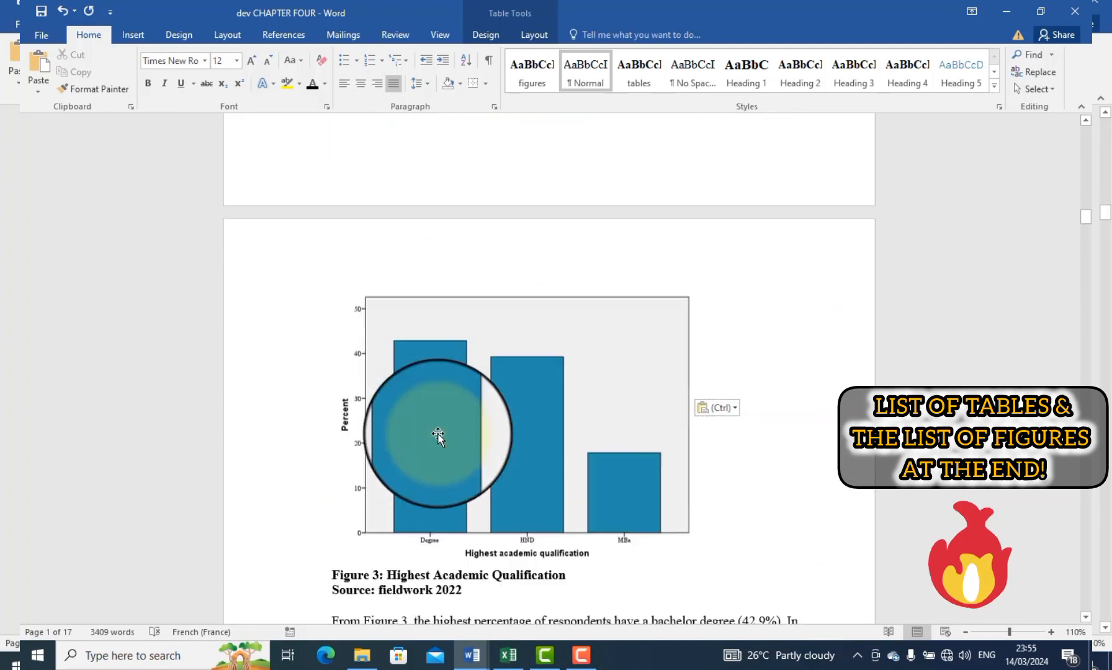
scroll(438, 437, down, 15)
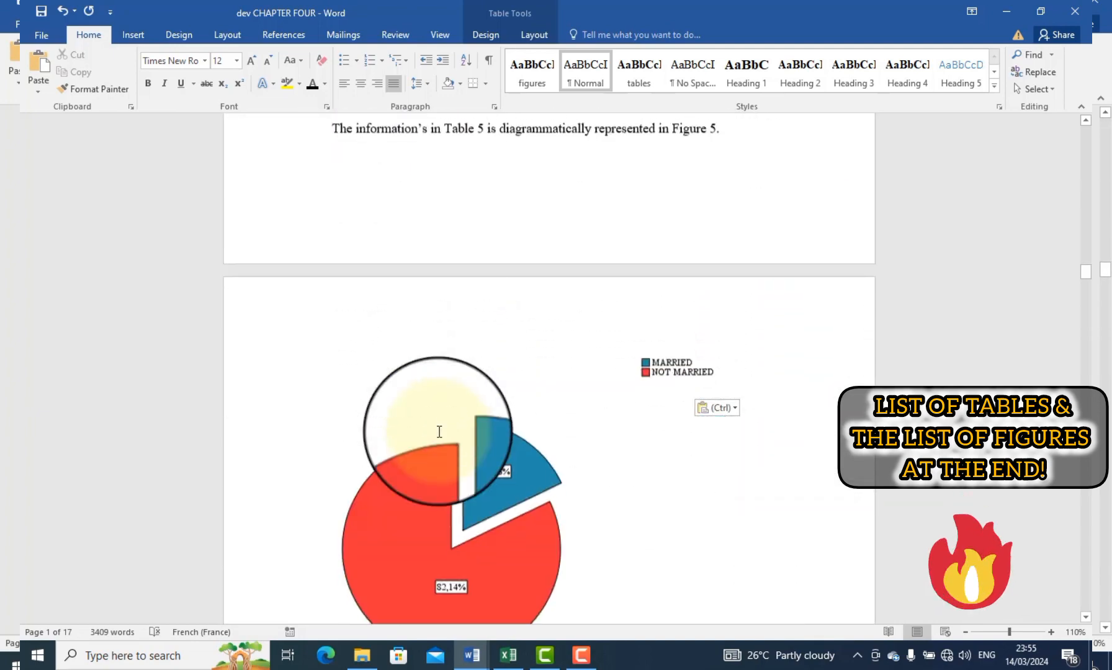
scroll(439, 432, down, 15)
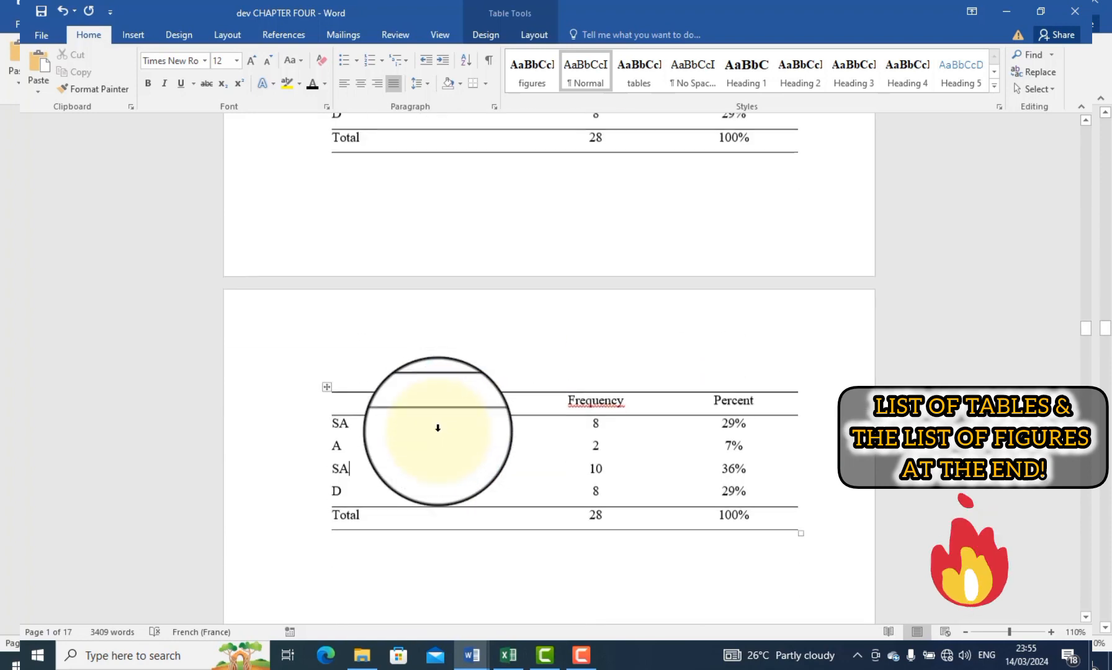
scroll(362, 276, up, 3)
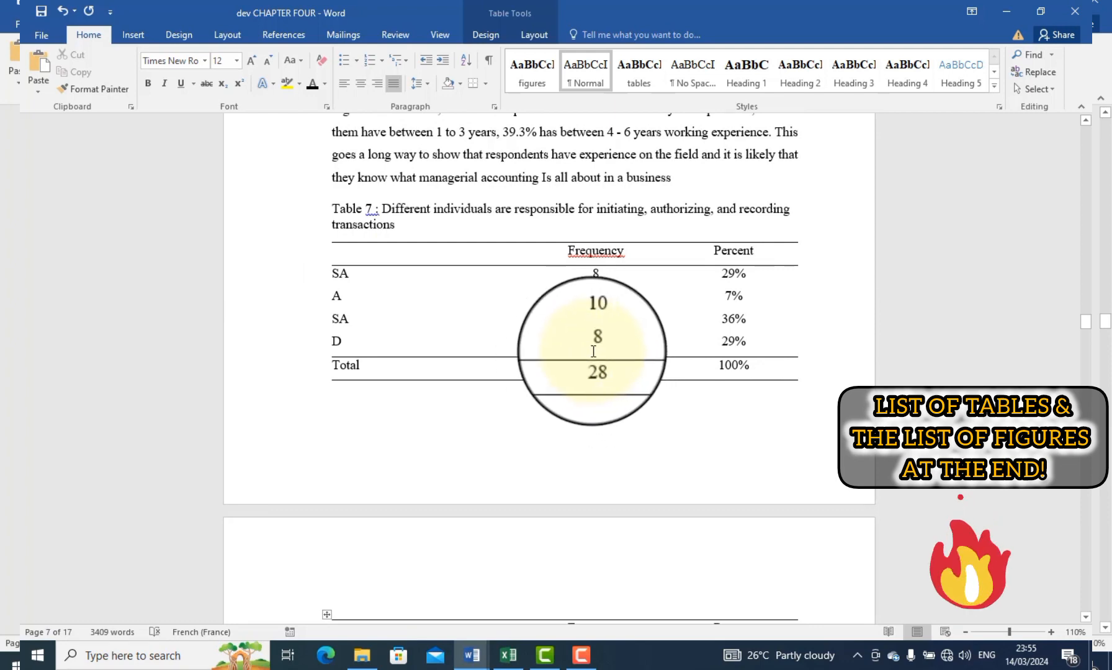
scroll(518, 437, up, 2)
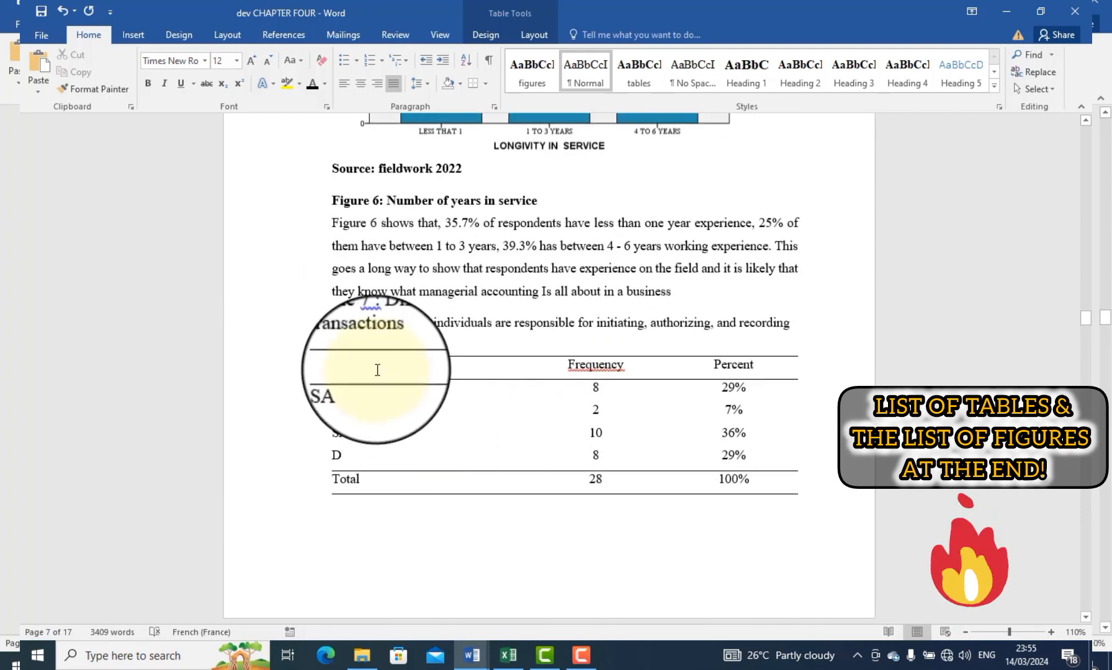
scroll(612, 455, up, 3)
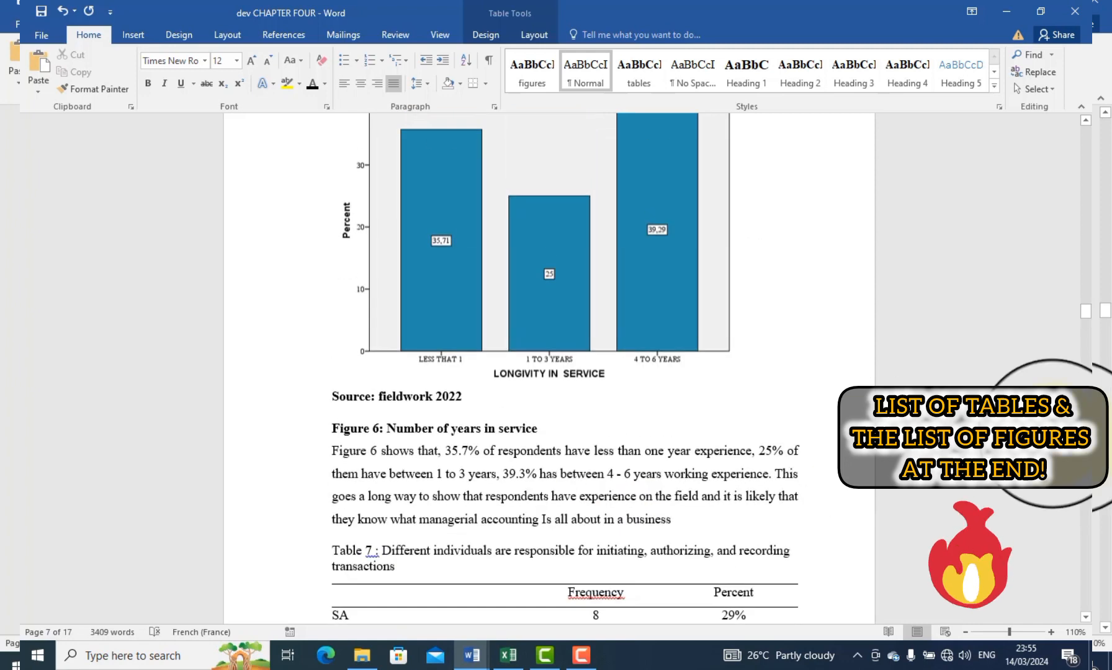
scroll(347, 468, down, 6)
scroll(347, 461, down, 4)
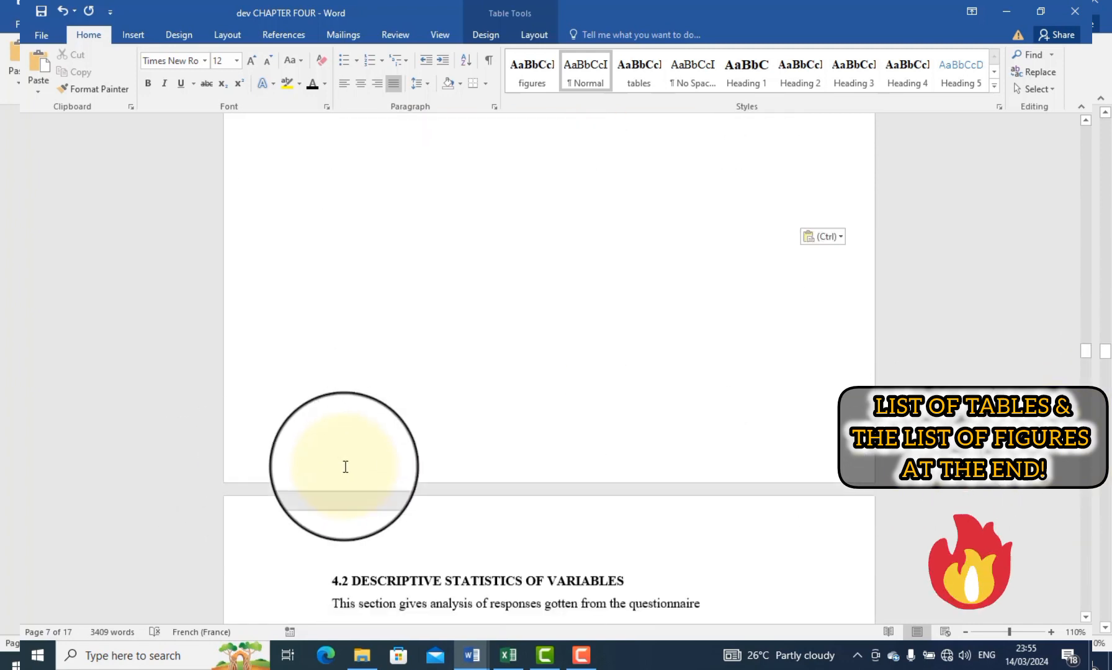
- Examine section 4.2's heading, its BUDGET subsection and the interpretation, and go back to Table 1 in section 4.1
drag(481, 557, 587, 555)
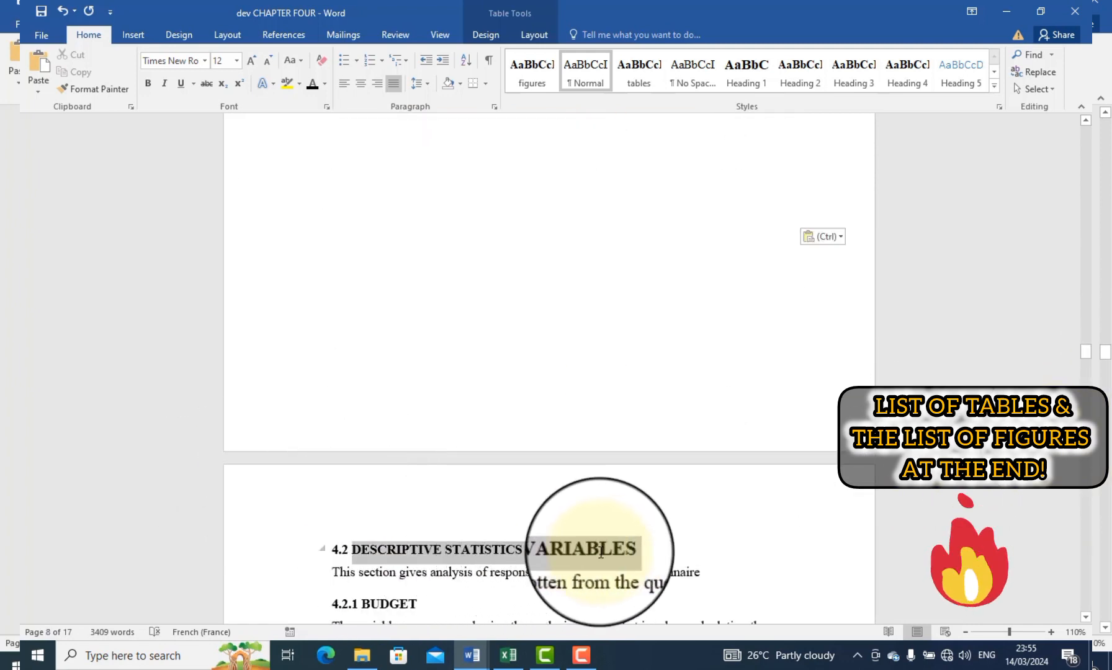
scroll(383, 374, down, 3)
drag(435, 414, 362, 412)
scroll(365, 411, down, 11)
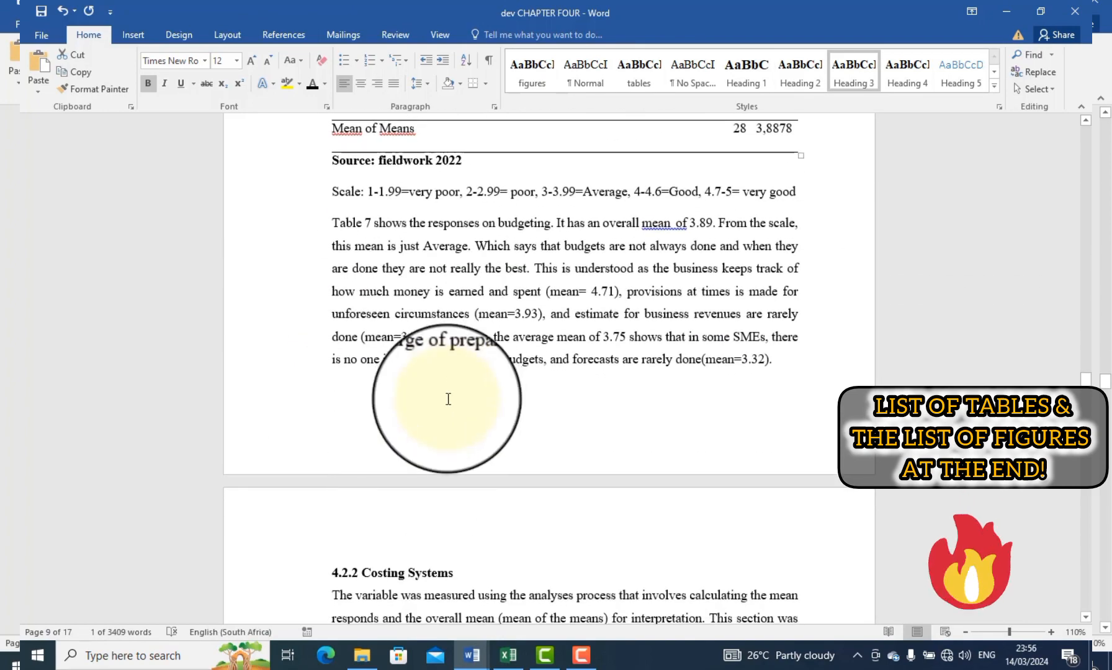
scroll(385, 357, up, 11)
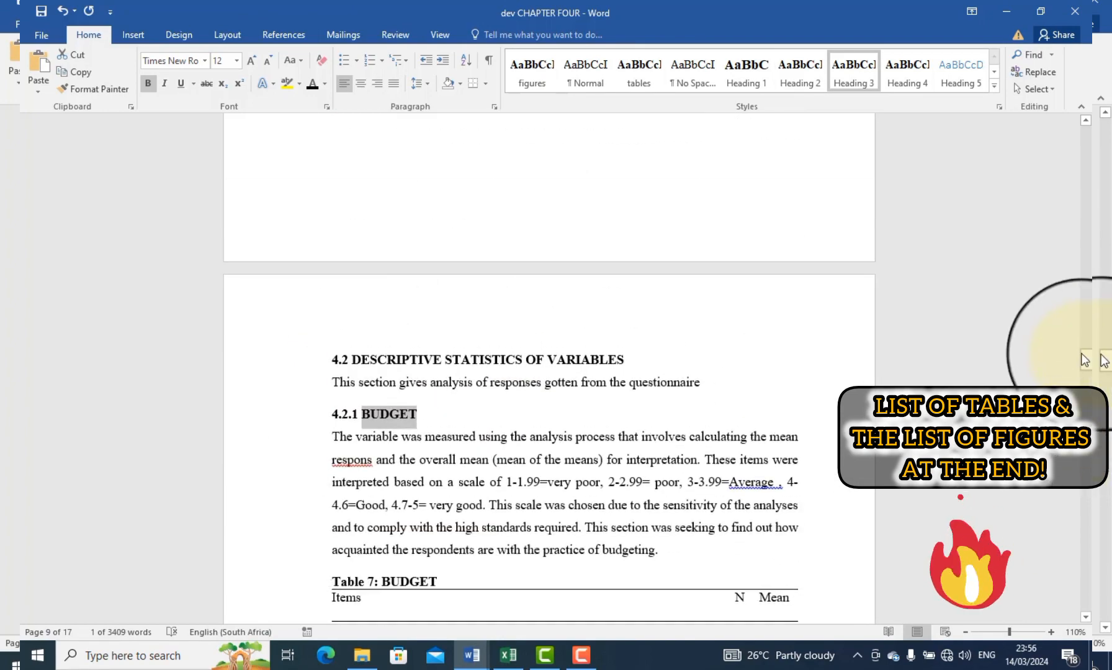
drag(1085, 360, 1060, 156)
scroll(660, 385, down, 4)
scroll(625, 369, up, 9)
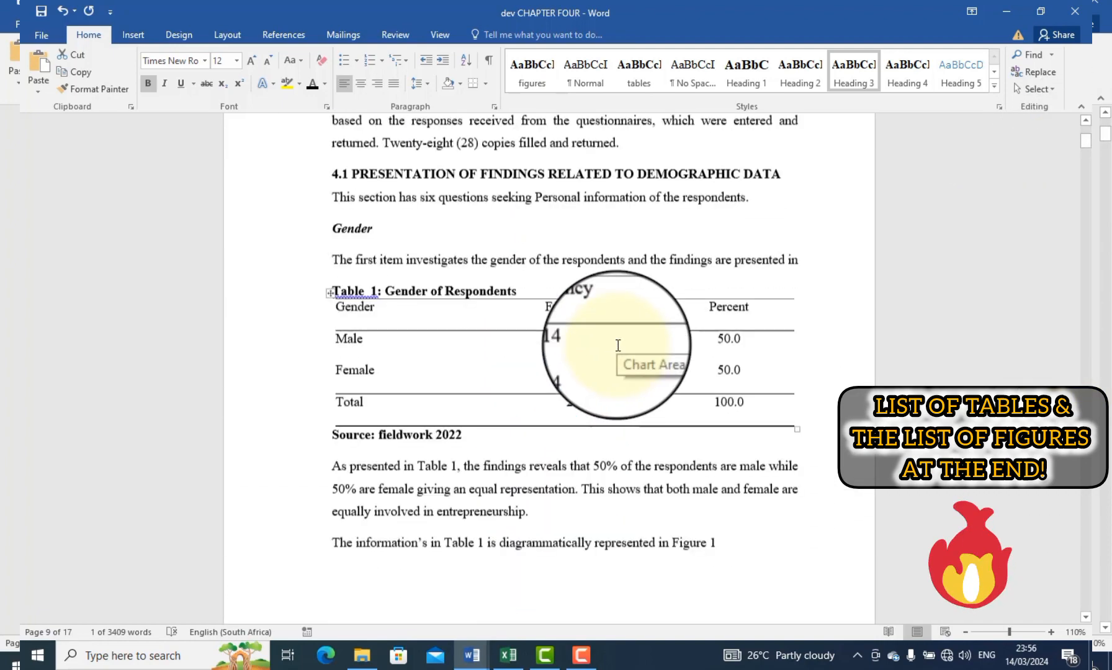
scroll(618, 345, up, 5)
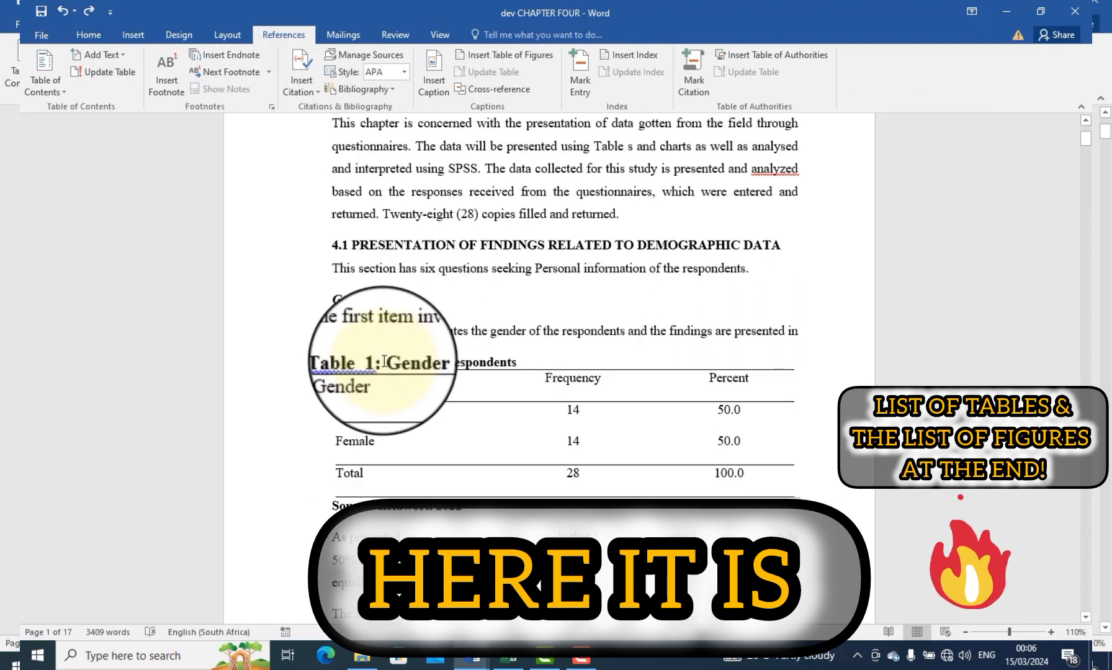
- Point out the typed label of Table 1 and show the document's headings in the Navigation pane
drag(384, 362, 344, 362)
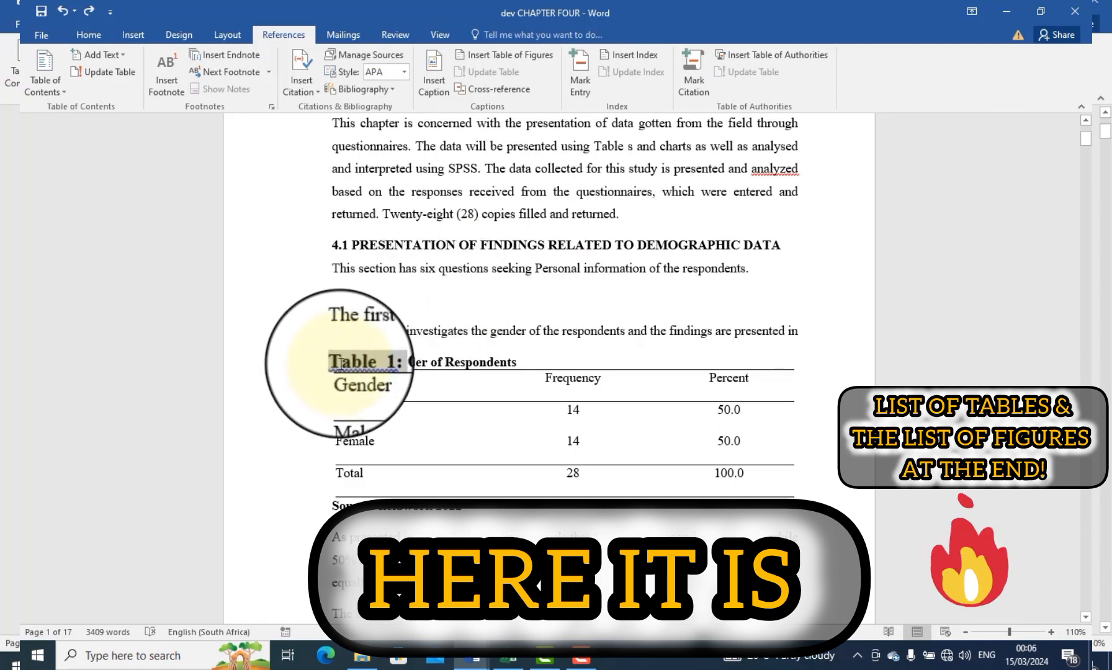
click(444, 362)
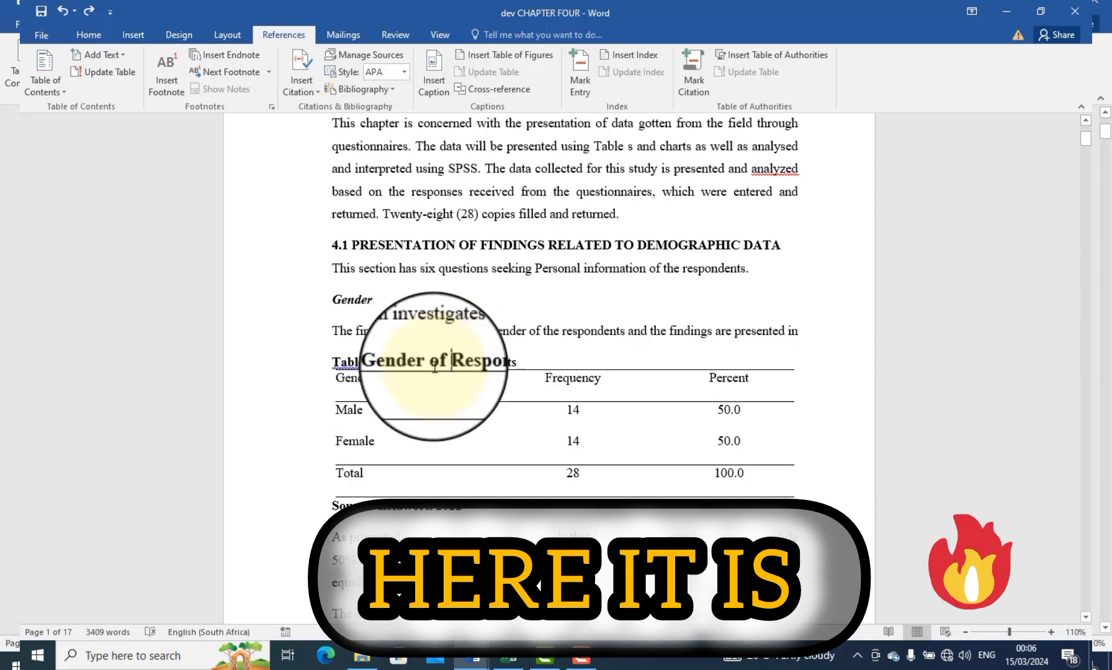
click(54, 633)
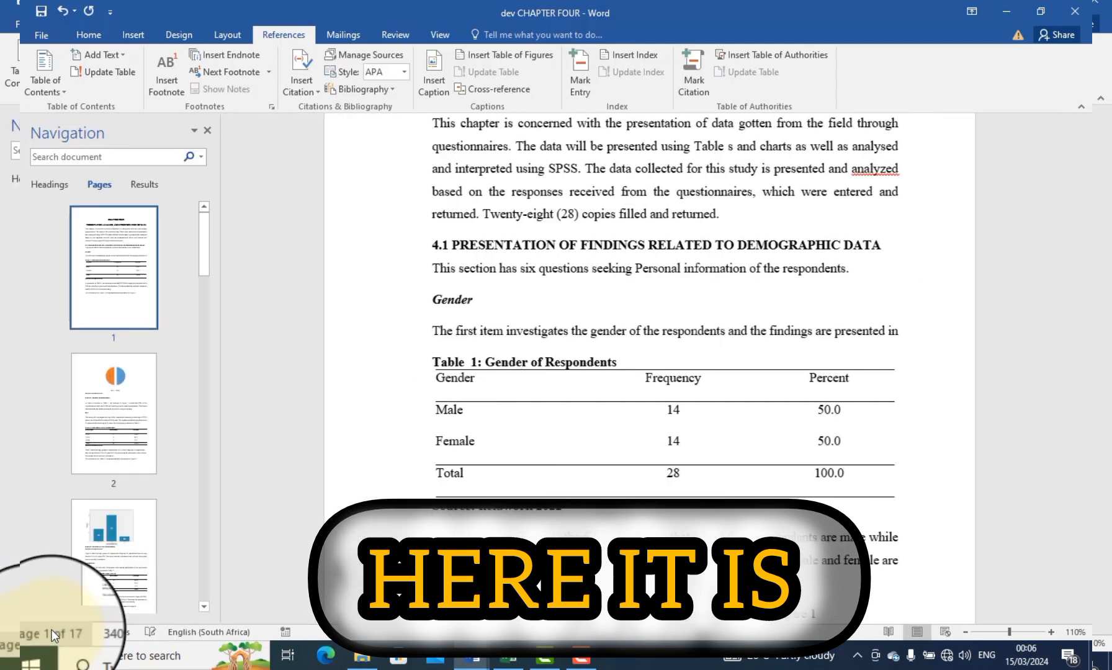
click(56, 190)
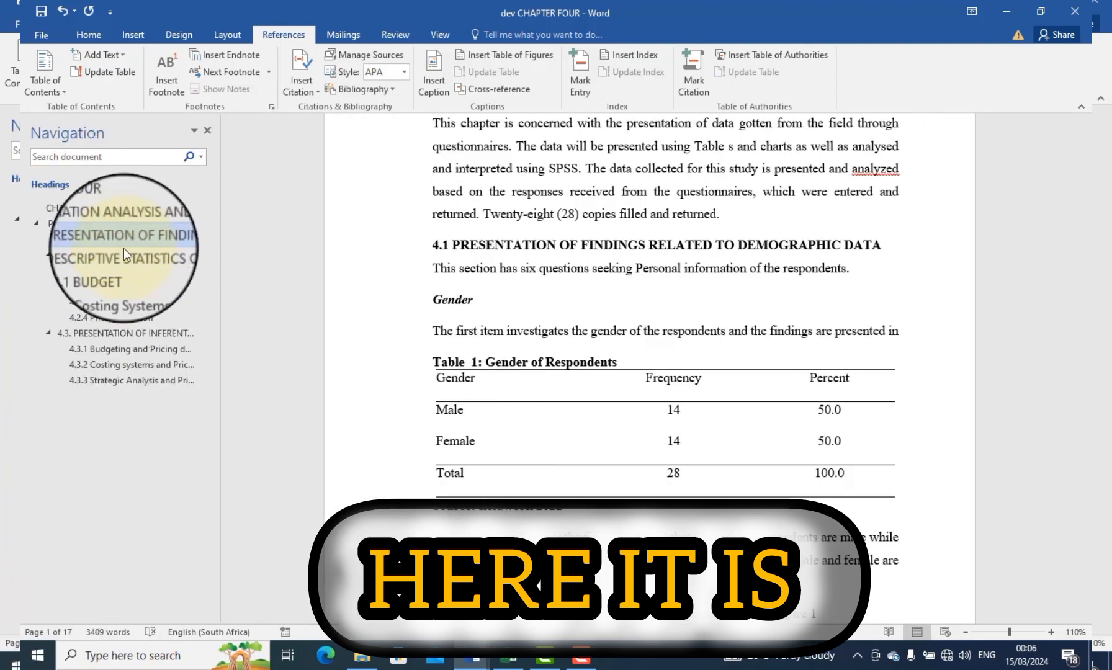
- Replace the typed "Table 1:" before "Gender of Respondents" with an automatically numbered caption using the Table label
click(484, 361)
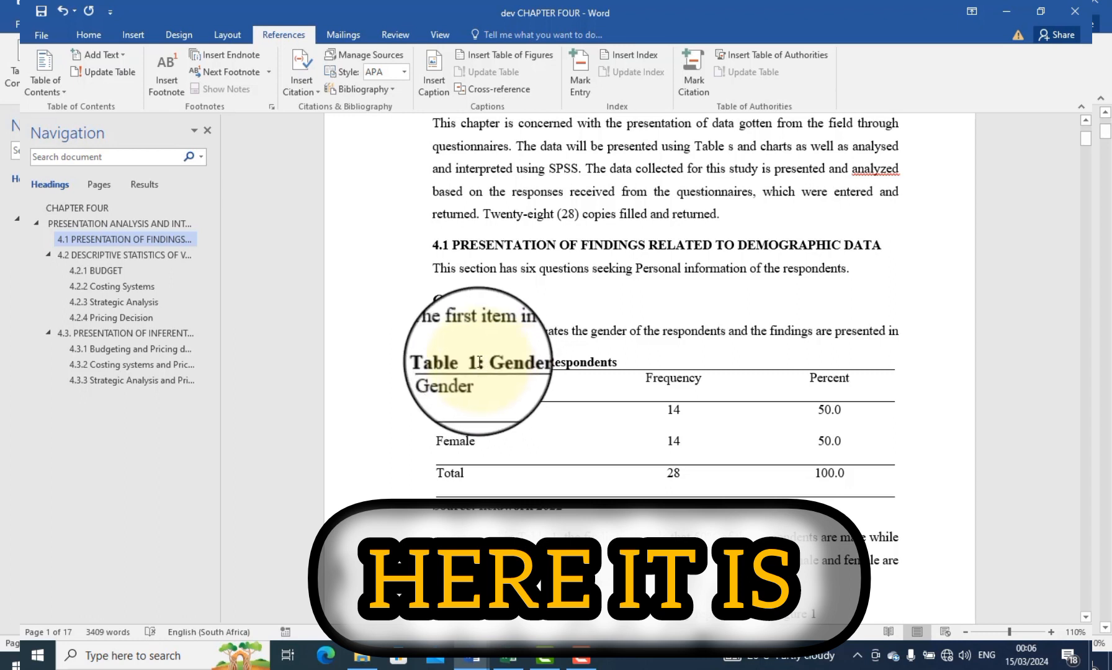
drag(484, 361, 448, 362)
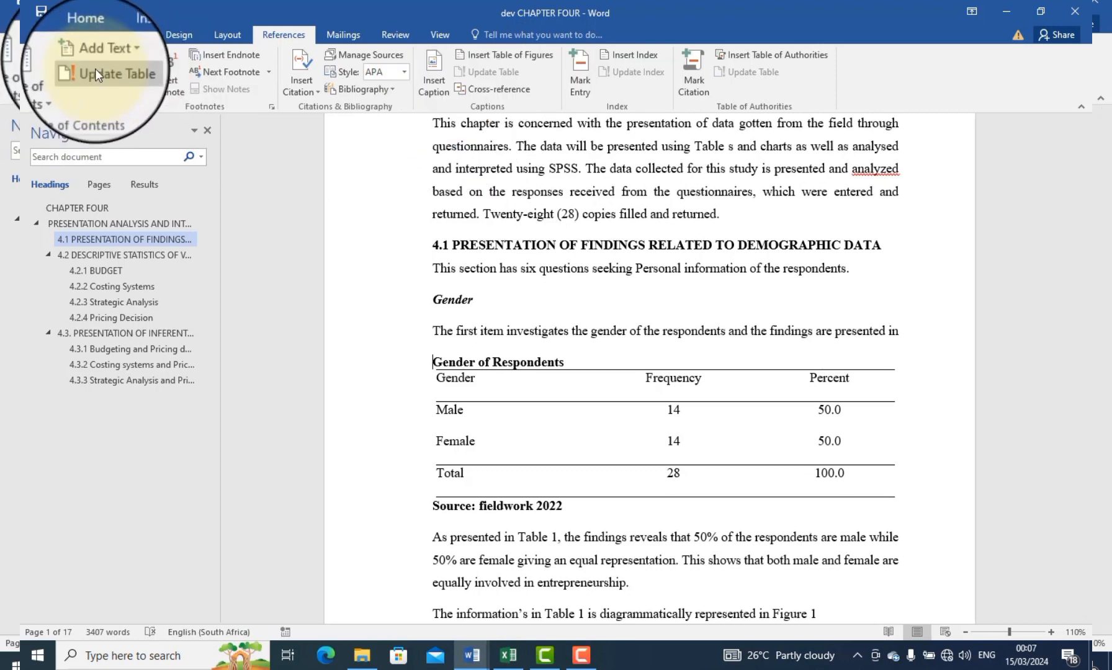
click(430, 72)
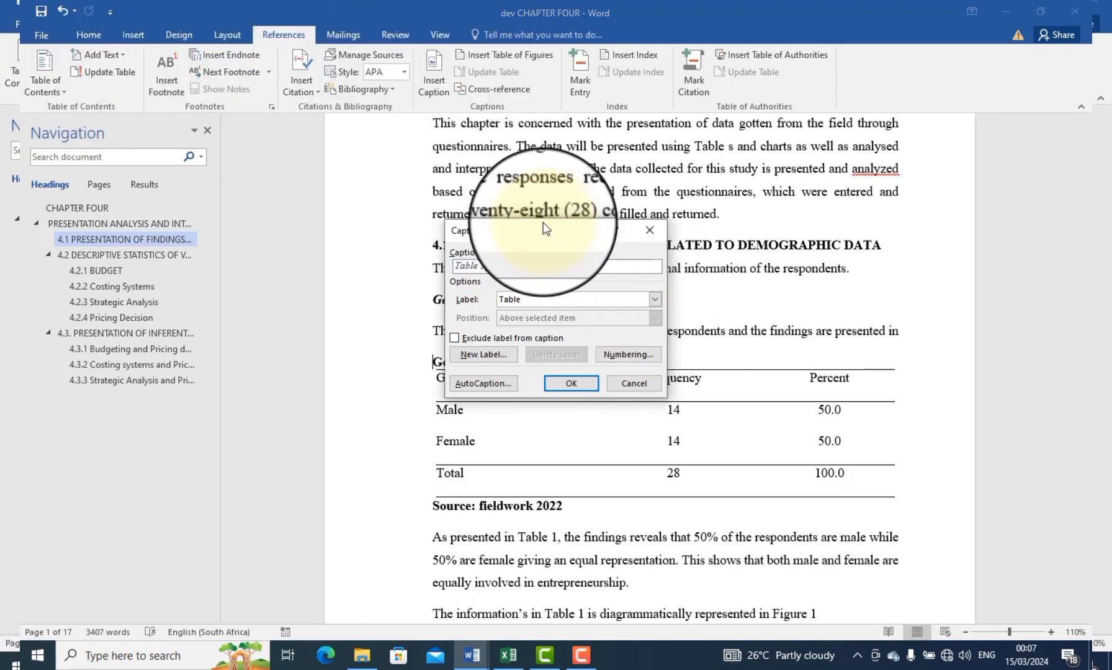
drag(543, 223, 762, 178)
click(872, 251)
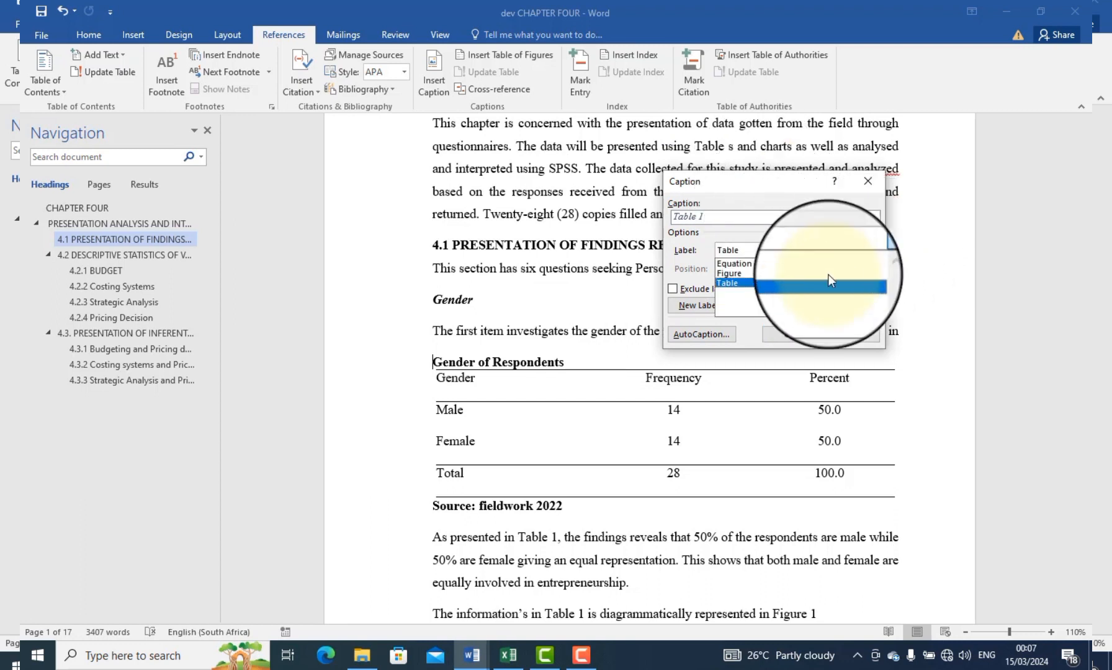
click(734, 283)
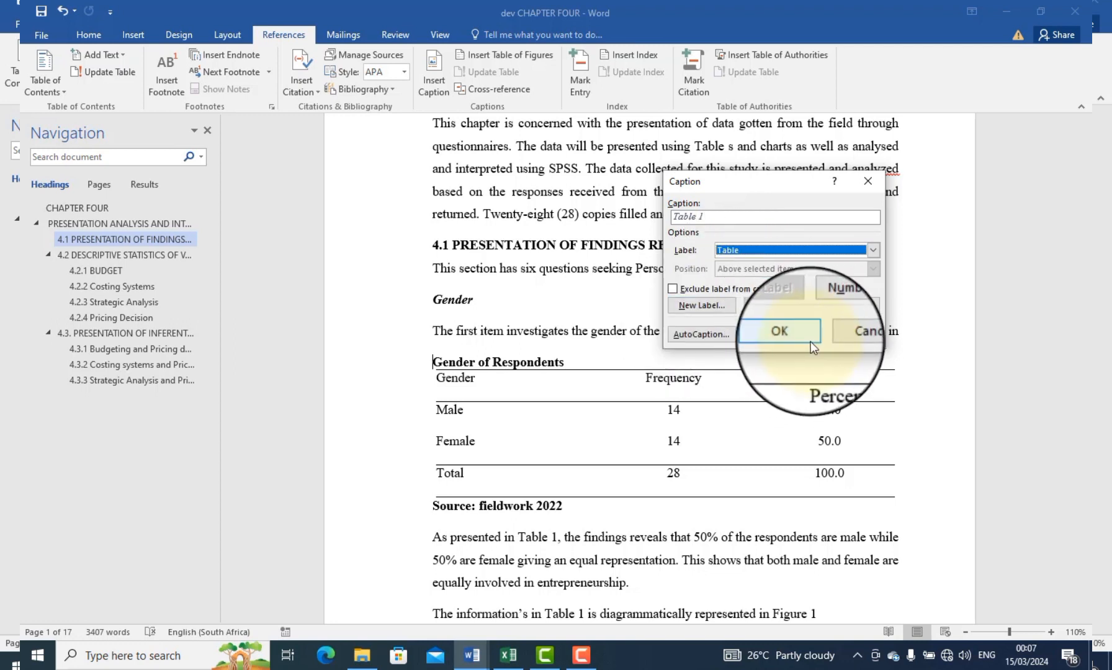
click(790, 339)
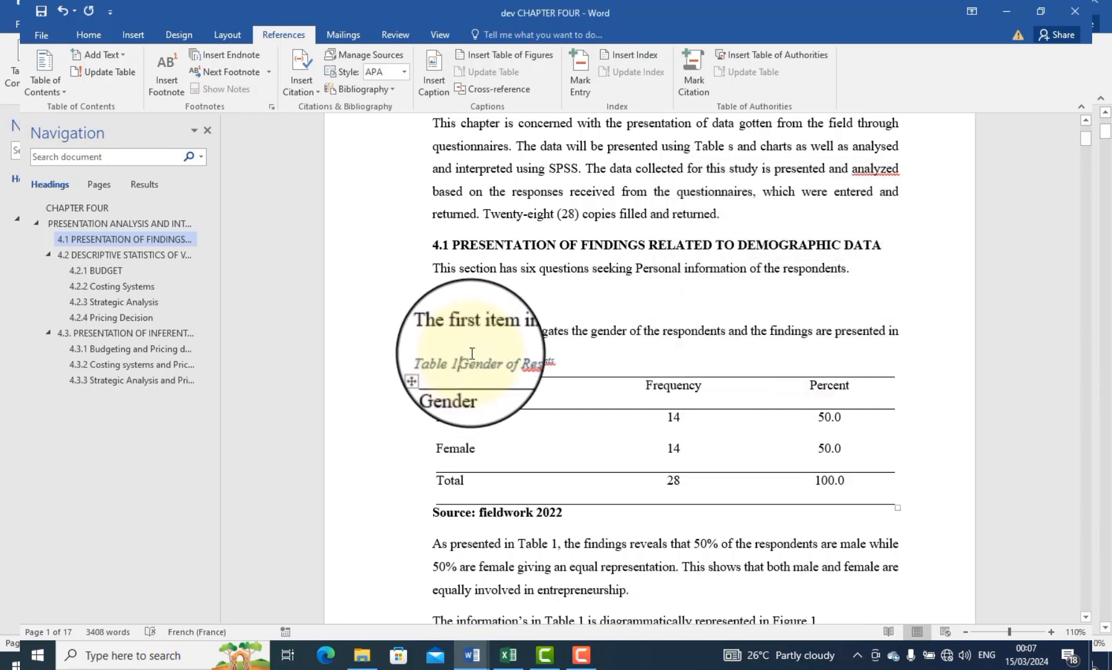
- Format the Table 1 caption as bold, black, 12 pt Times New Roman without italics, and add a colon after its number
drag(561, 360, 432, 365)
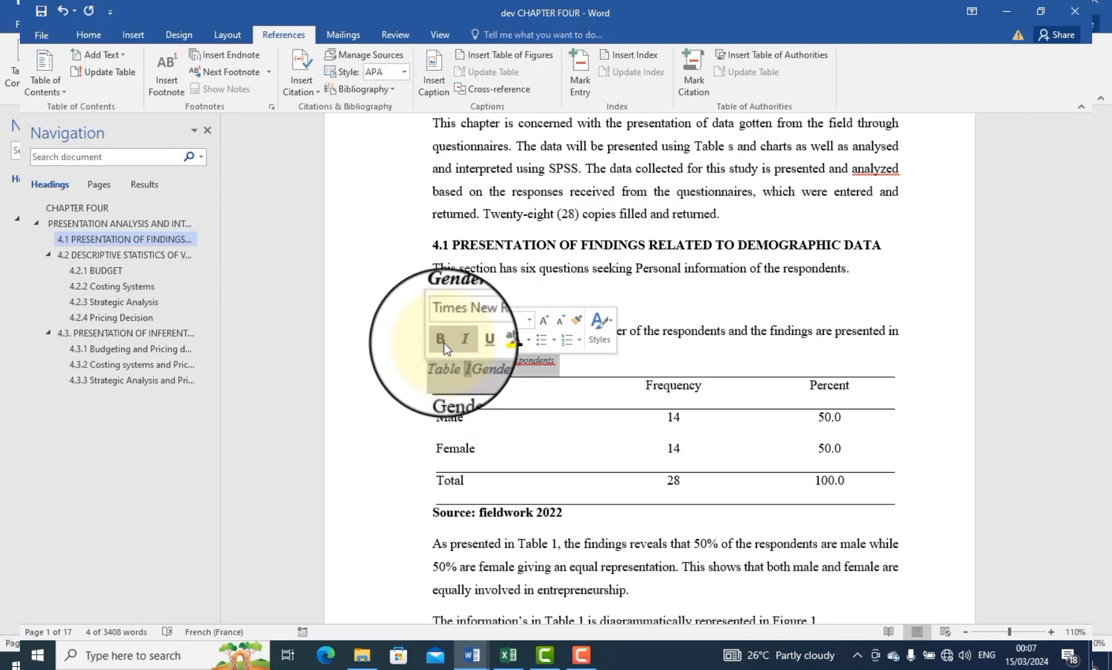
click(445, 329)
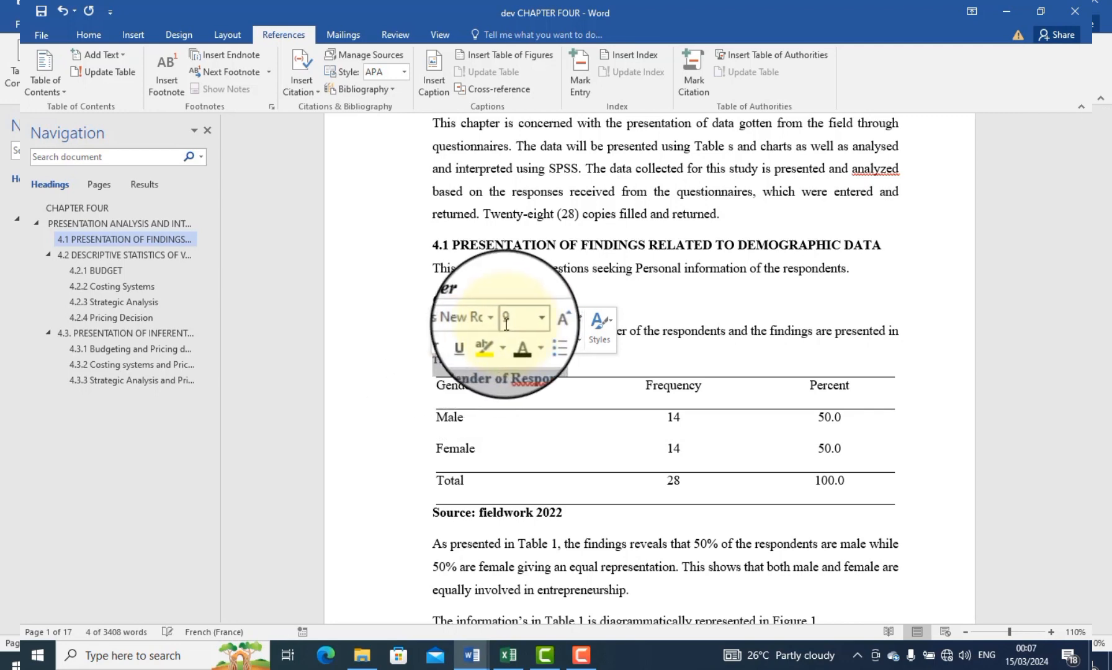
click(494, 319)
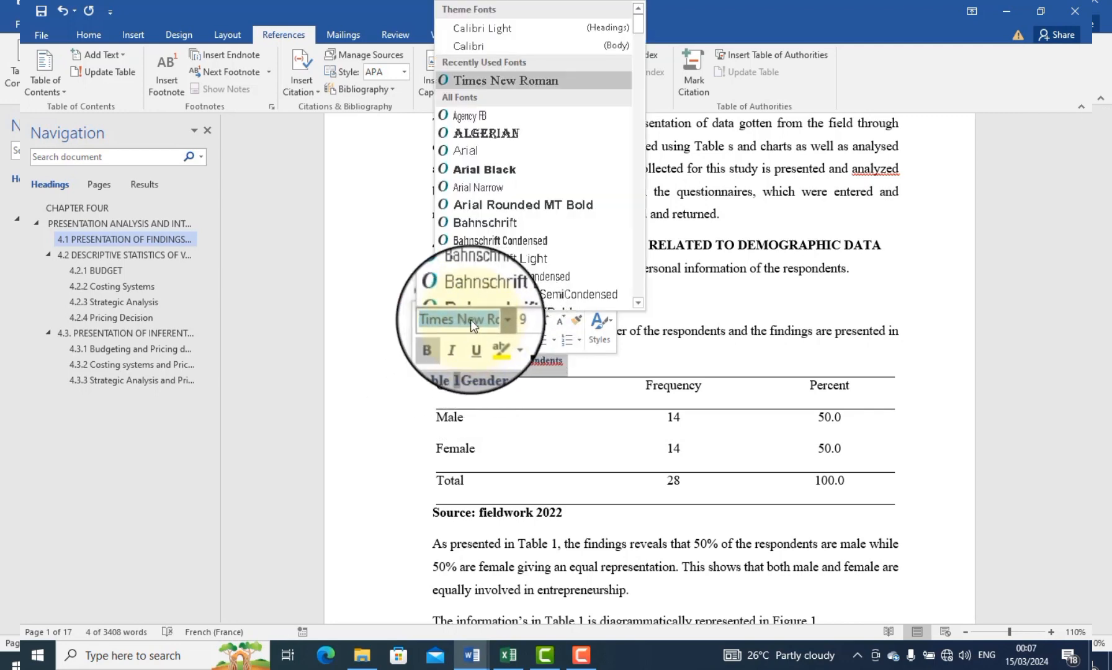
click(504, 74)
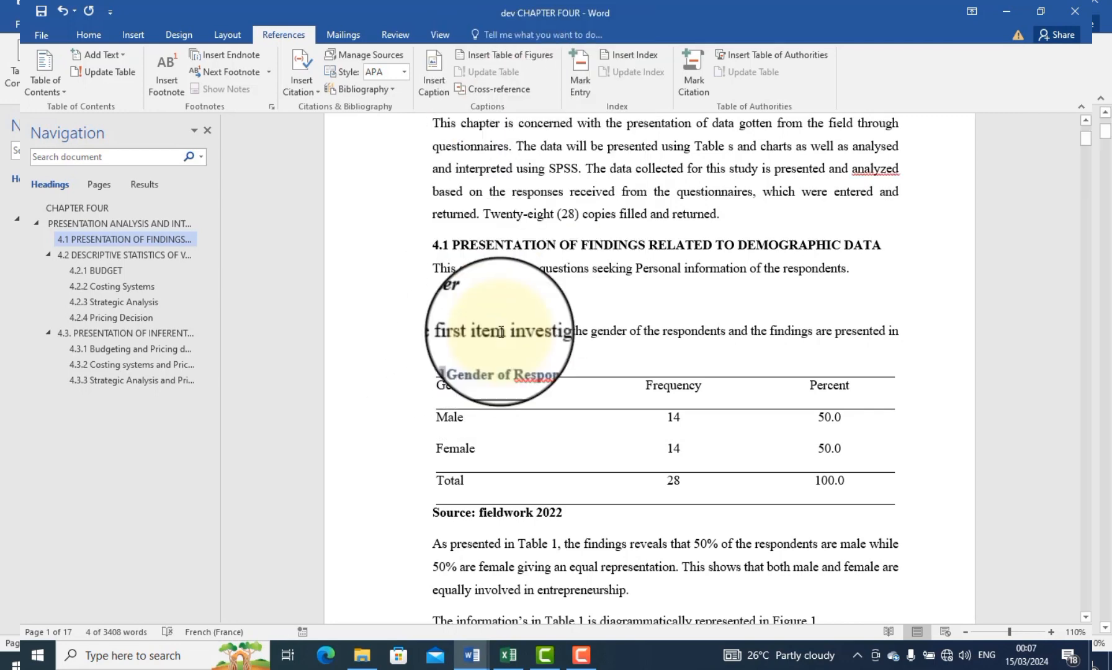
click(91, 31)
click(309, 87)
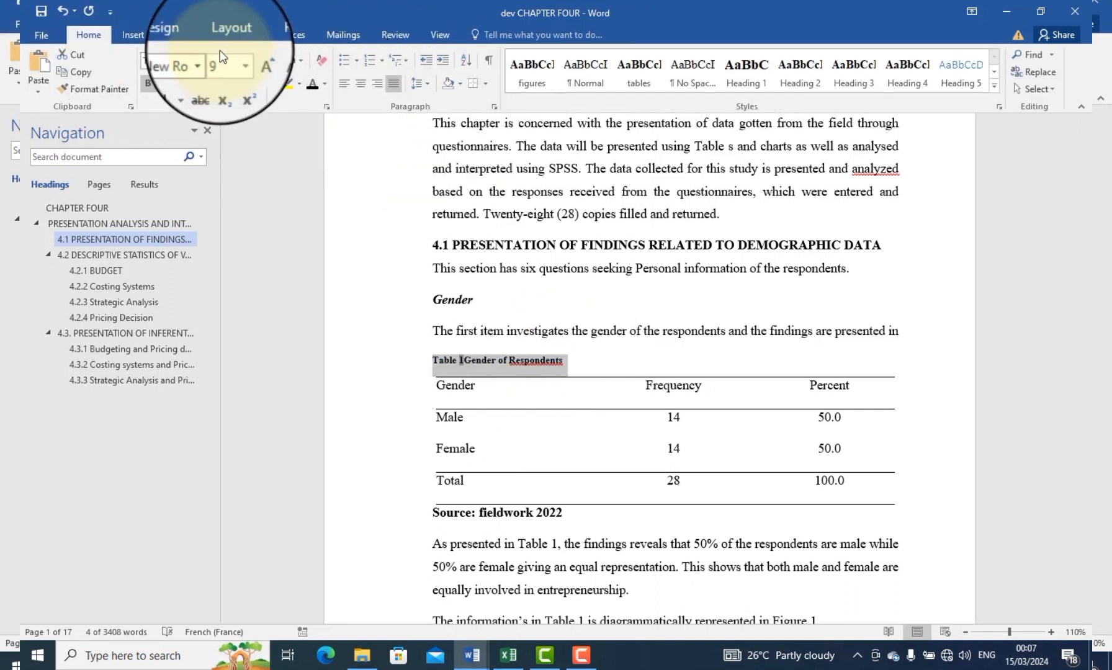
click(250, 62)
click(250, 63)
click(249, 63)
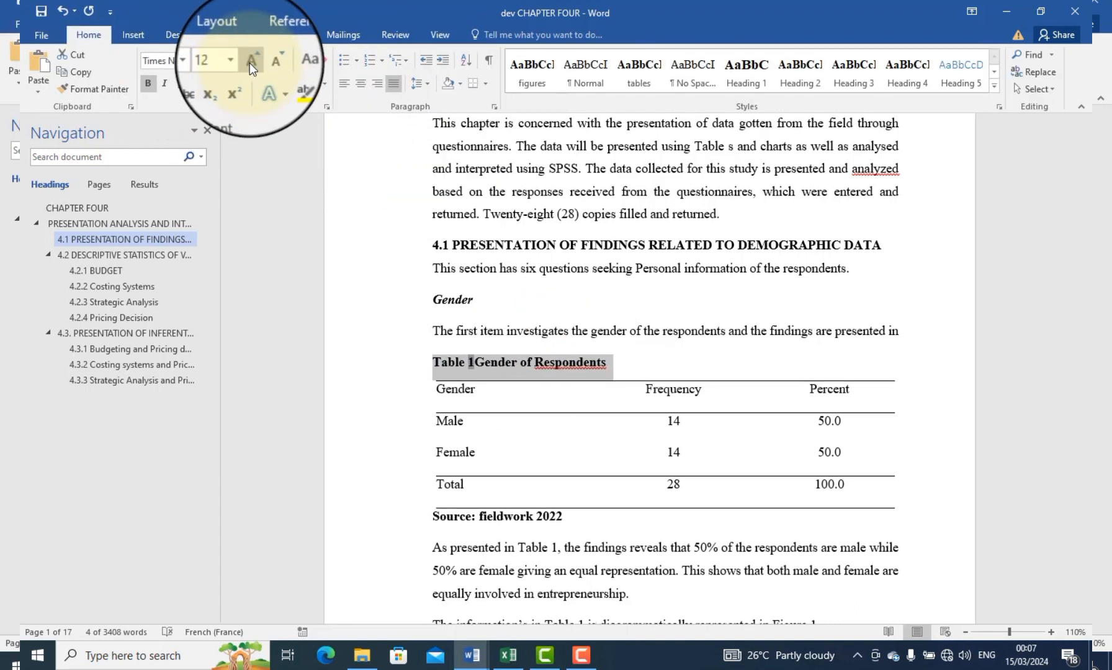
click(541, 433)
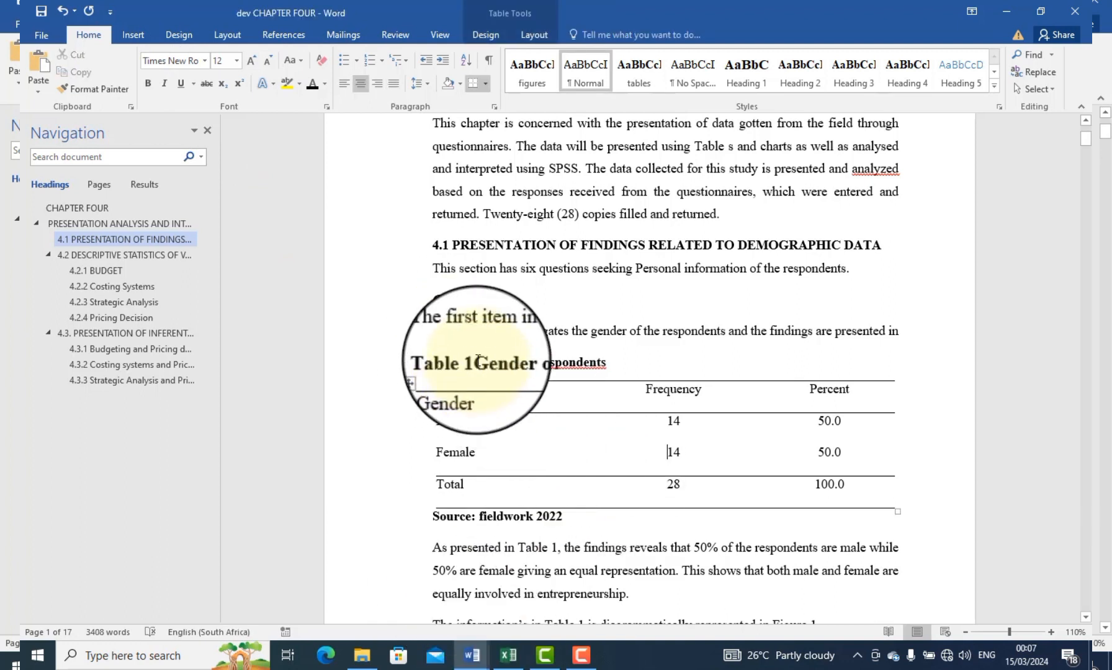
text(:)
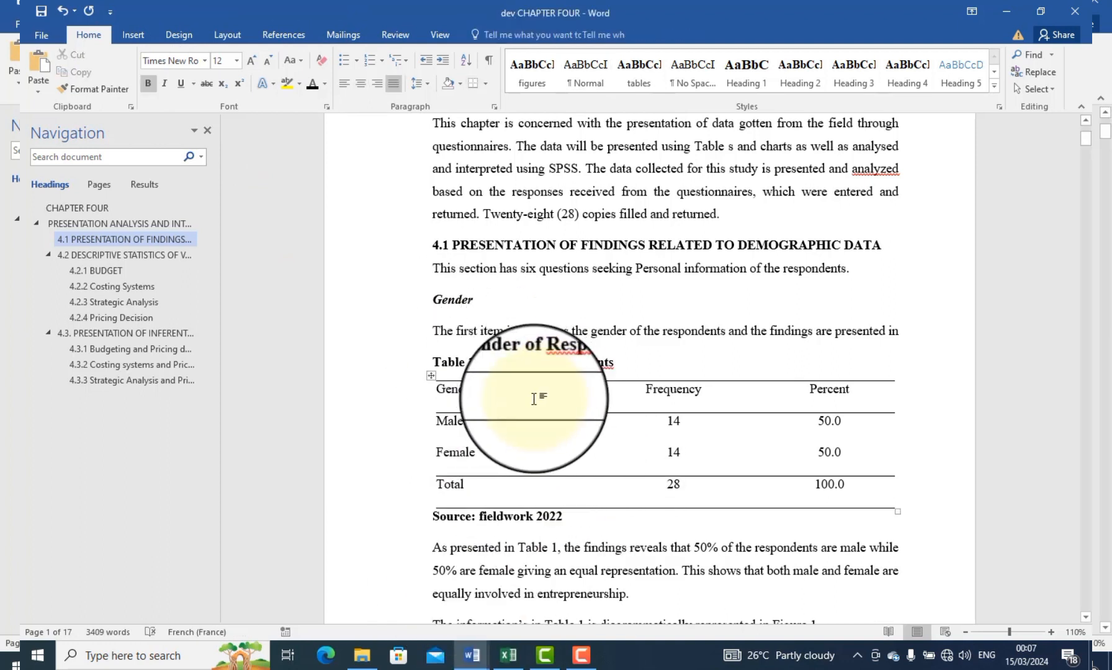
click(514, 402)
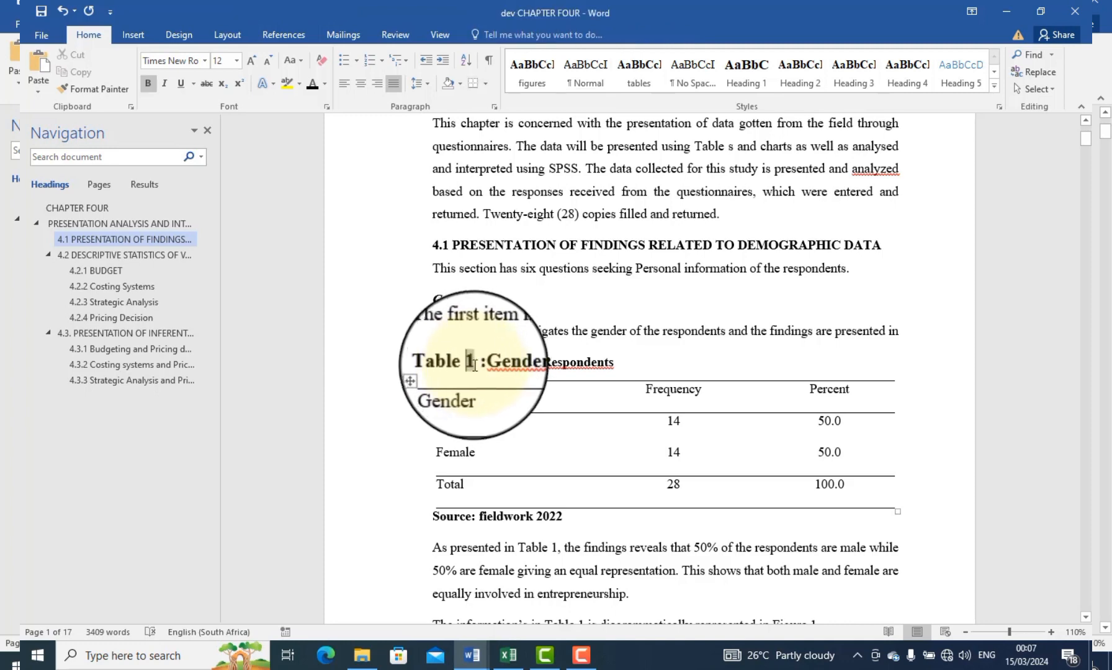
- Replace the typed "Figure 1" before "Gender of Respondents" under the pie chart with an automatically numbered caption using the Figure label
scroll(472, 397, down, 2)
scroll(468, 397, down, 3)
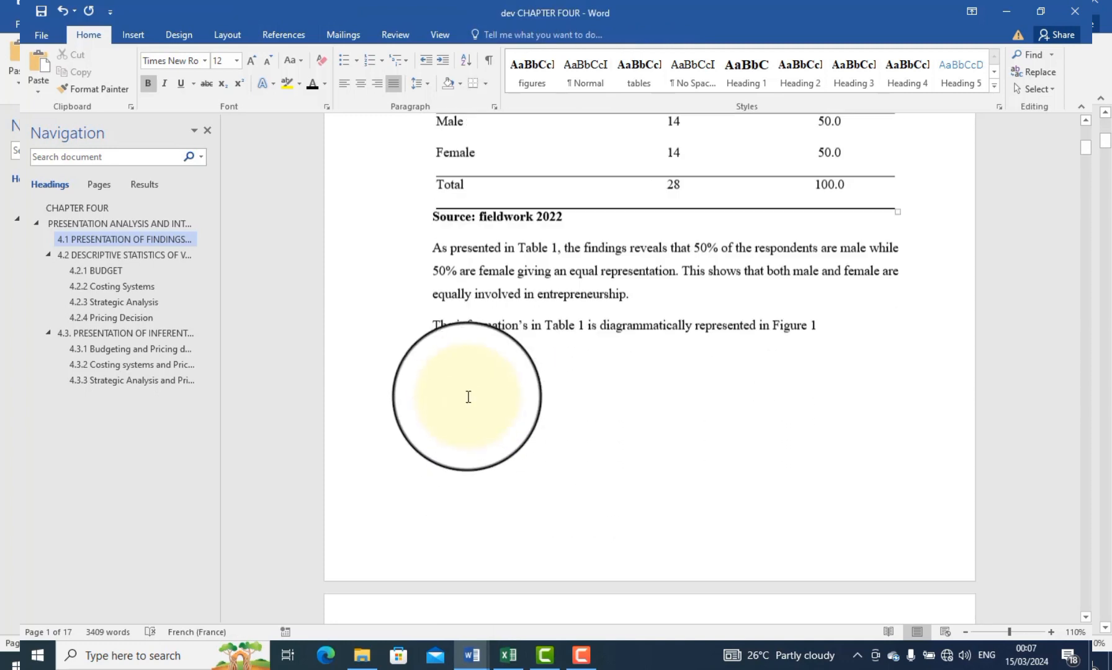
scroll(469, 397, down, 12)
scroll(468, 356, up, 5)
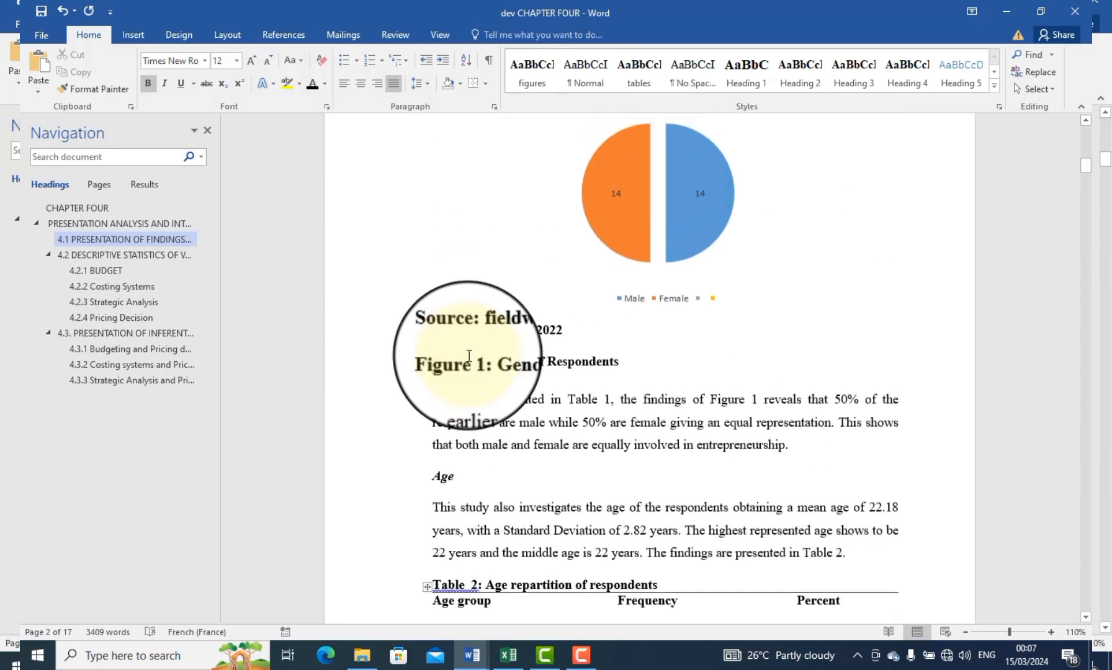
click(480, 365)
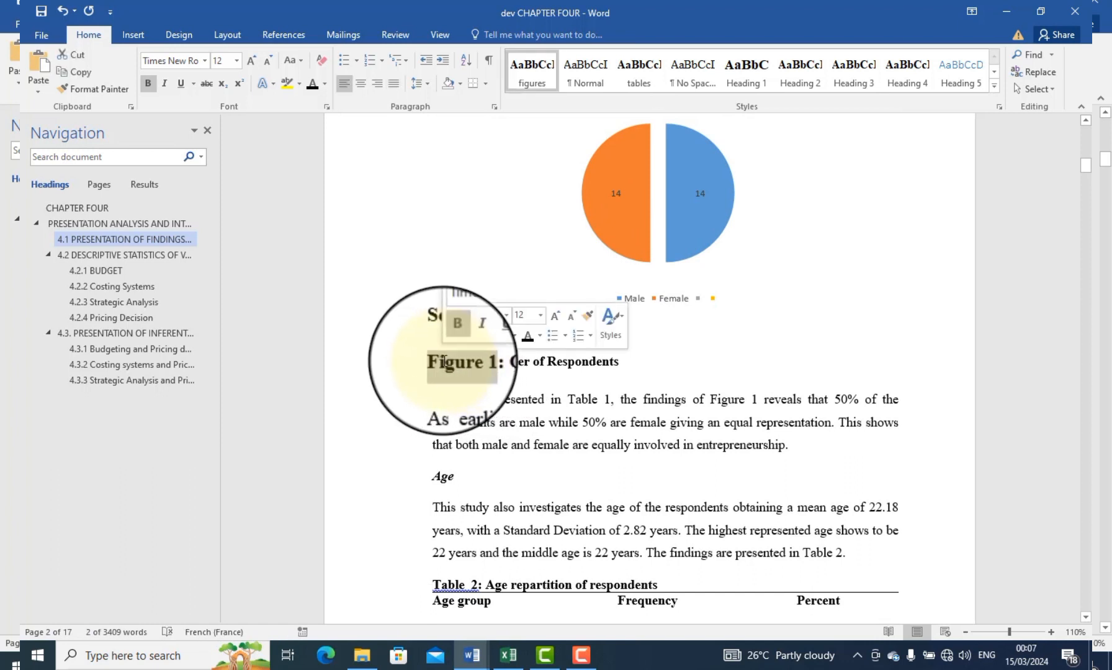
key(BackSpace)
click(283, 35)
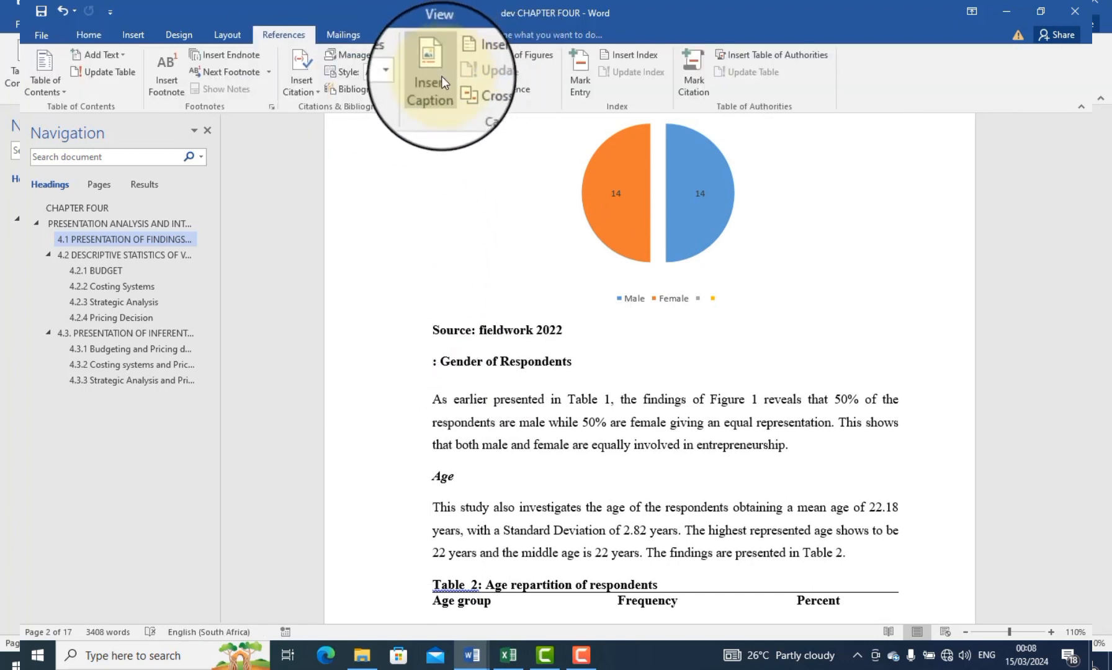
click(435, 75)
click(816, 247)
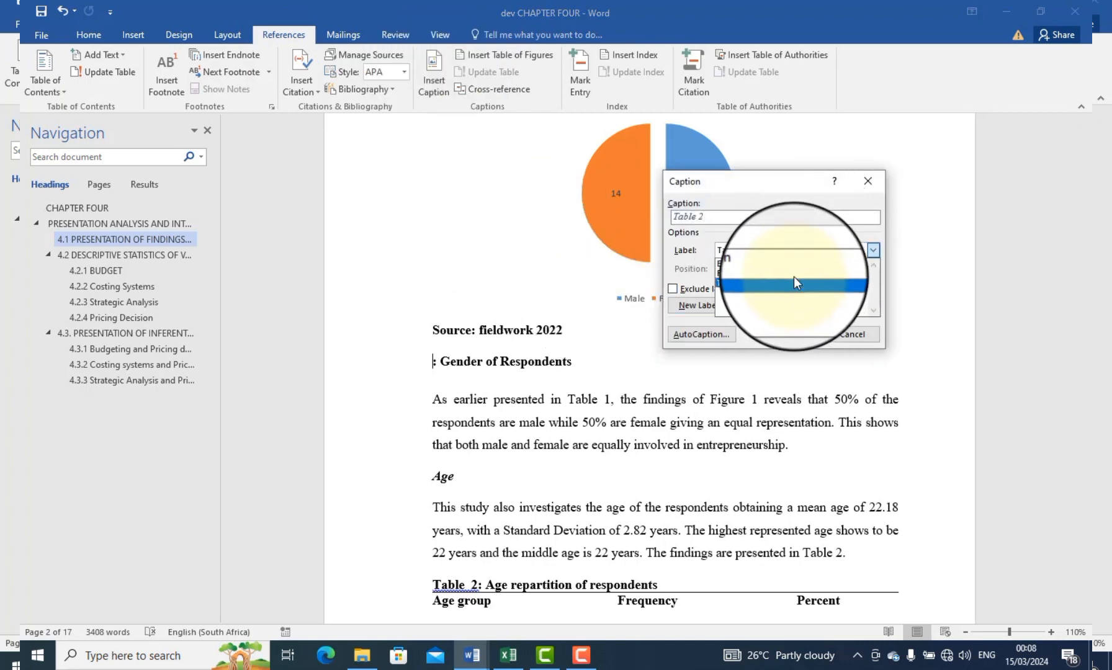
click(794, 275)
click(789, 334)
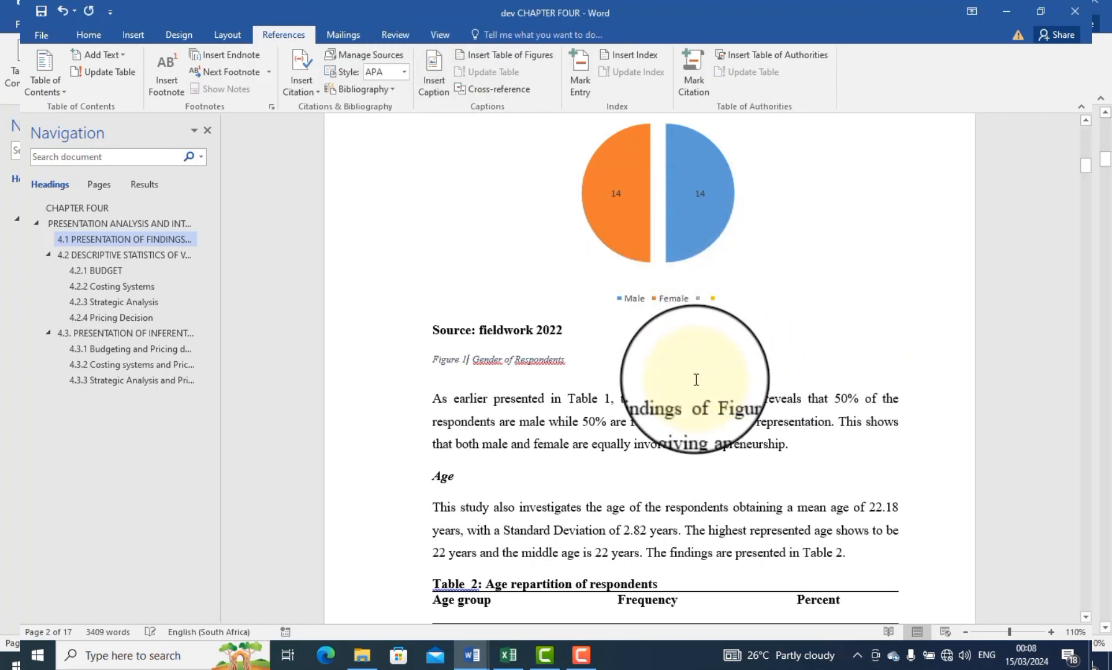
- Format the Figure 1 caption as bold 12 pt text without italics
drag(584, 363, 429, 361)
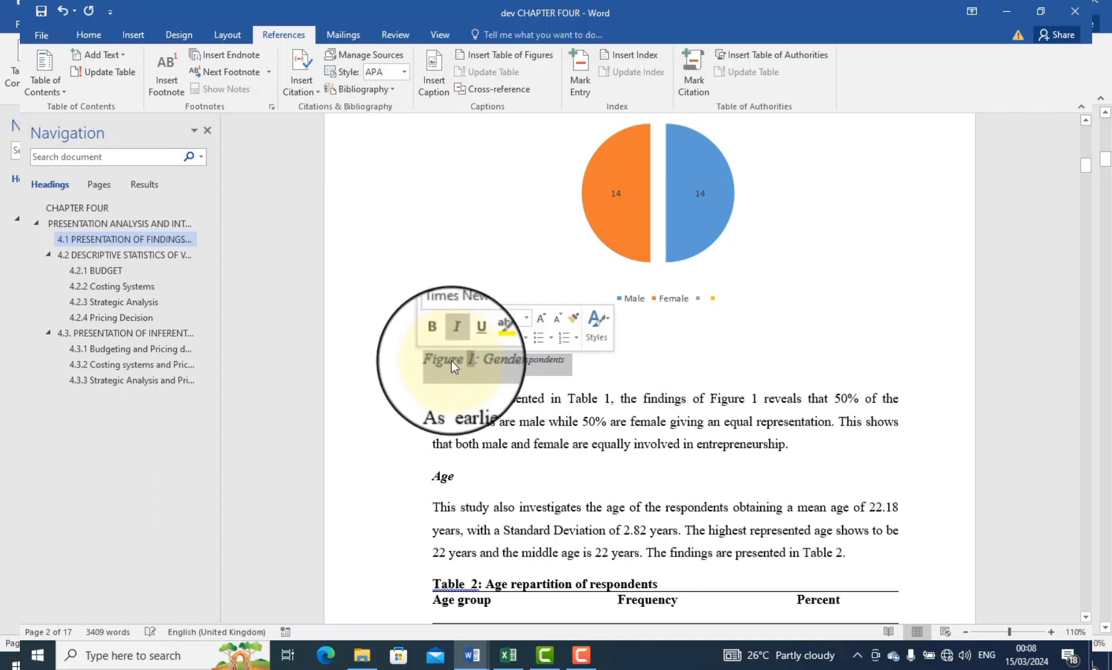
click(460, 338)
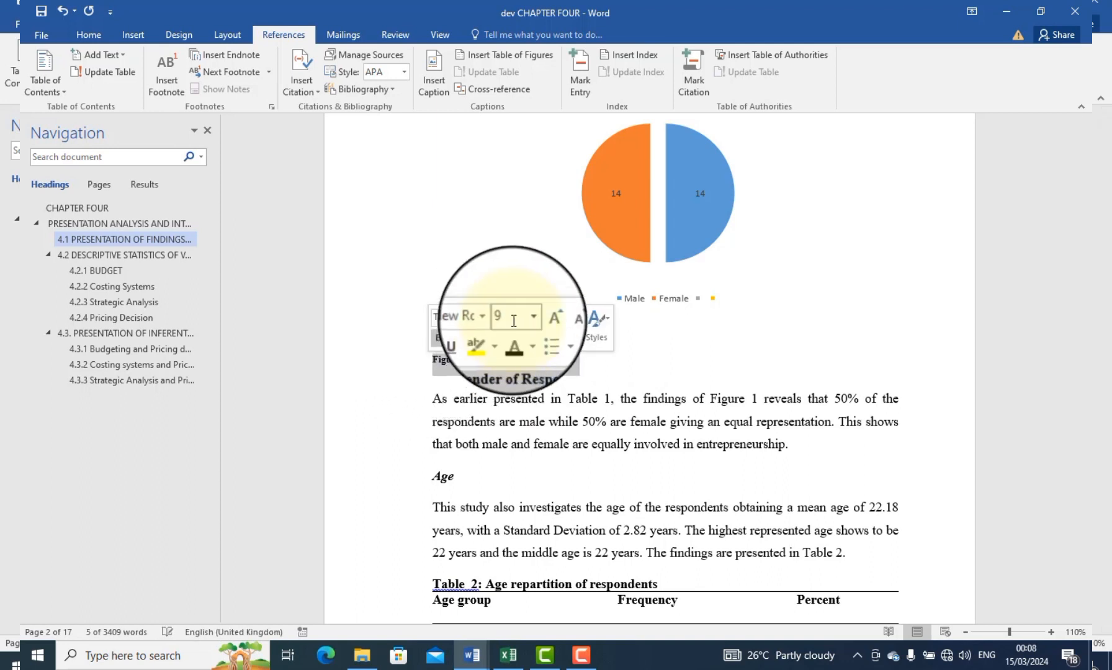
click(541, 319)
click(541, 319)
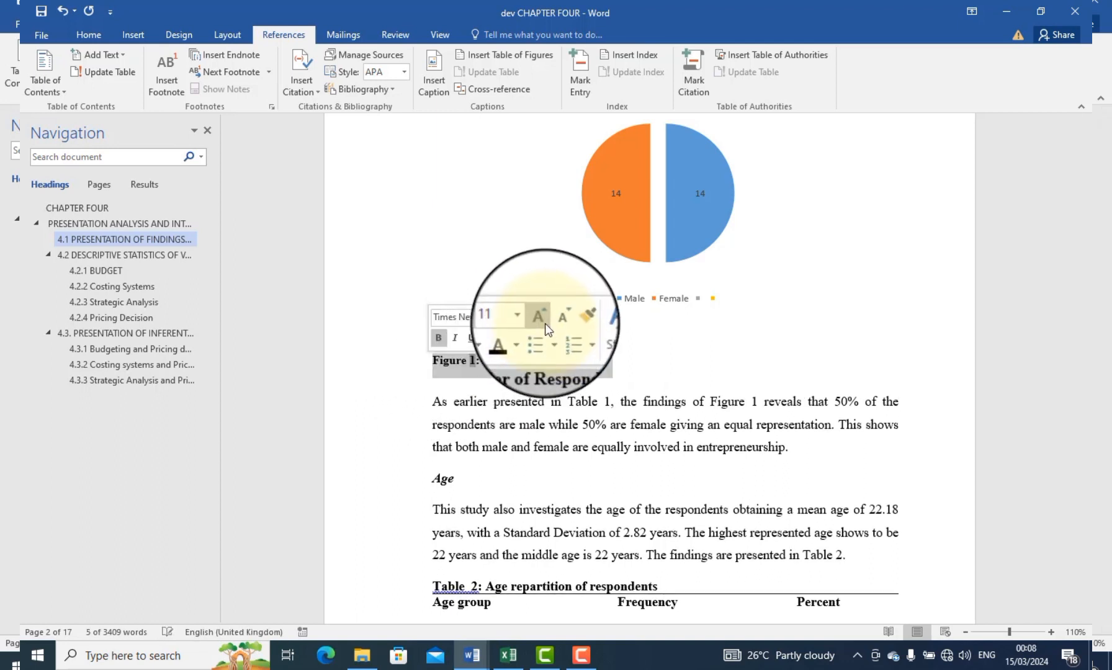
click(541, 319)
click(550, 407)
- Replace the typed "Table 2" before "Age repartition of respondents" with an automatically numbered caption using the Table label
scroll(551, 407, down, 1)
scroll(551, 407, down, 8)
scroll(434, 322, up, 5)
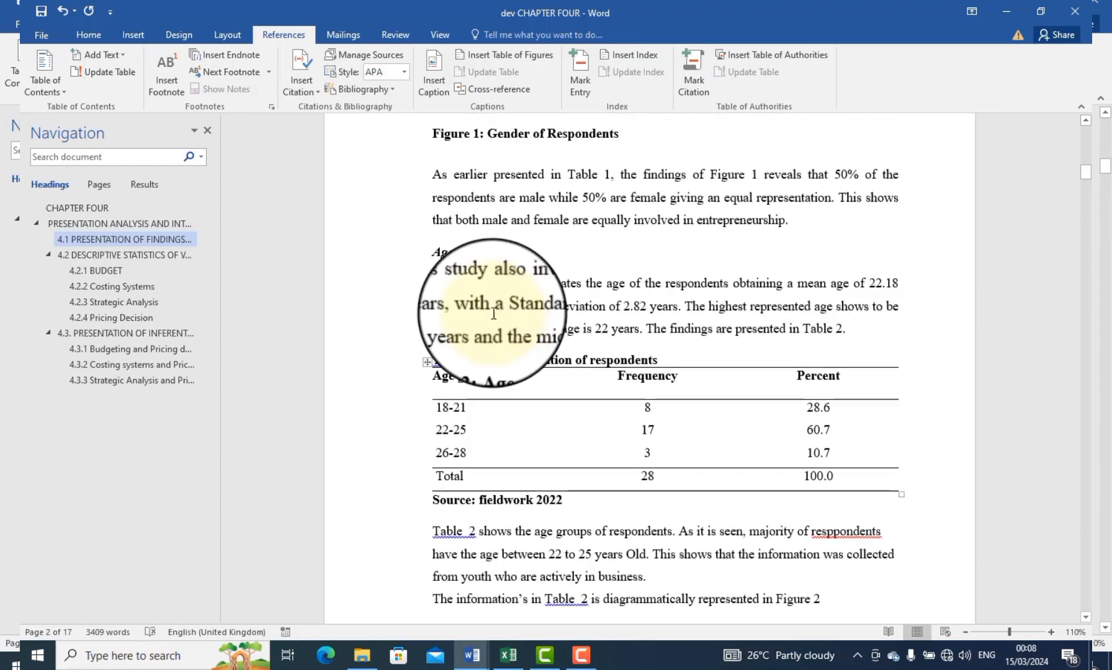
drag(479, 360, 443, 363)
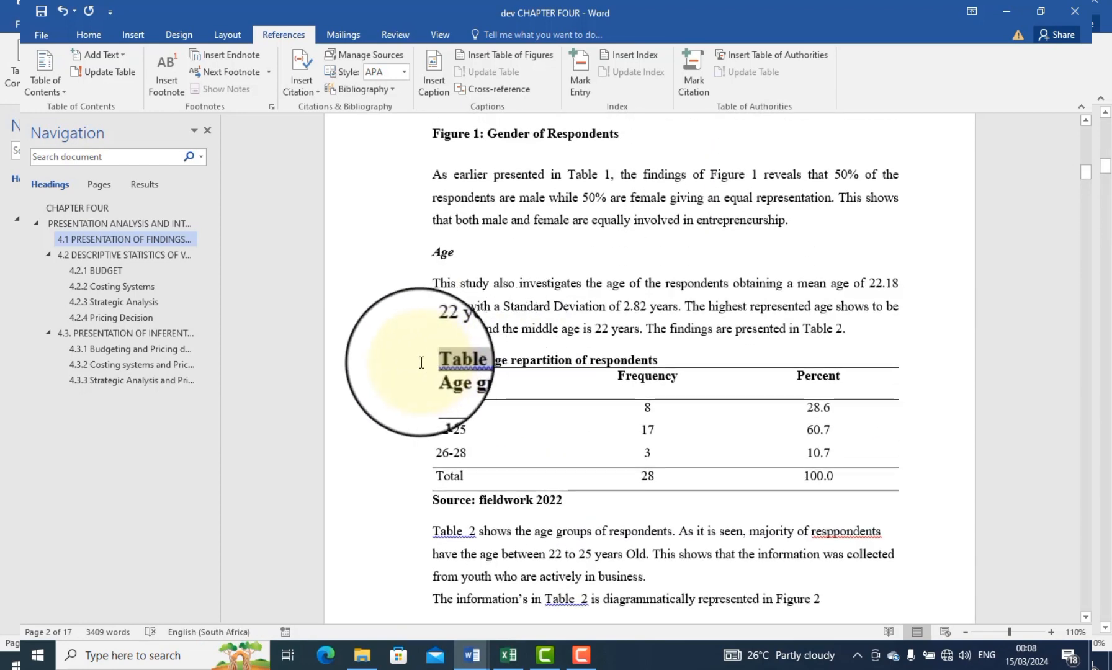
key(Delete)
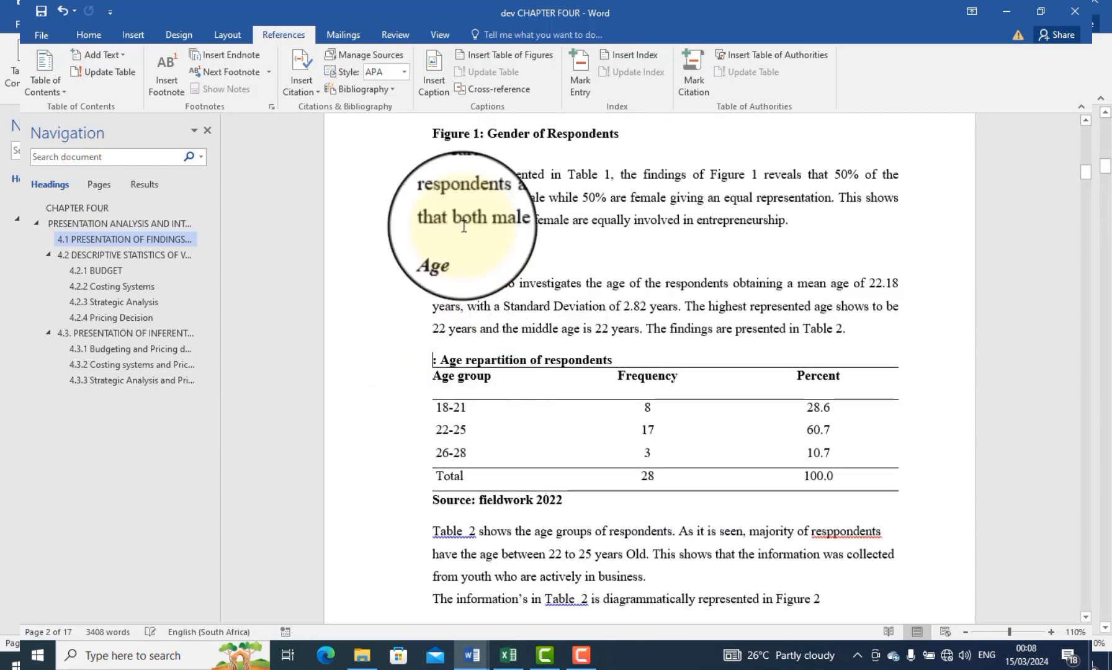
click(438, 75)
click(868, 250)
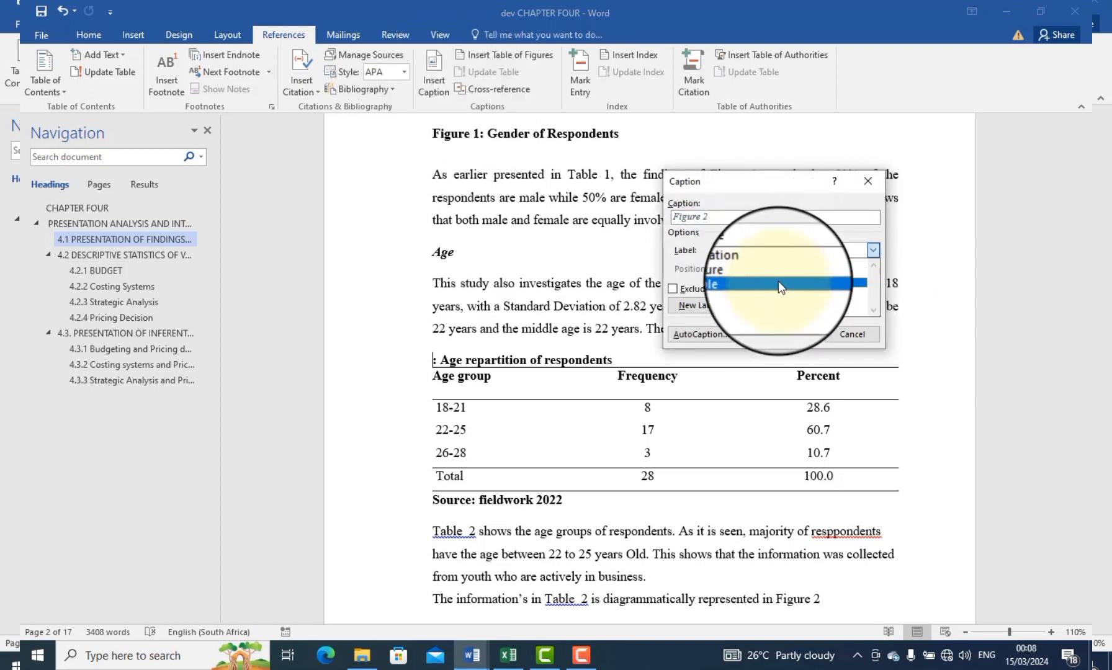
click(751, 285)
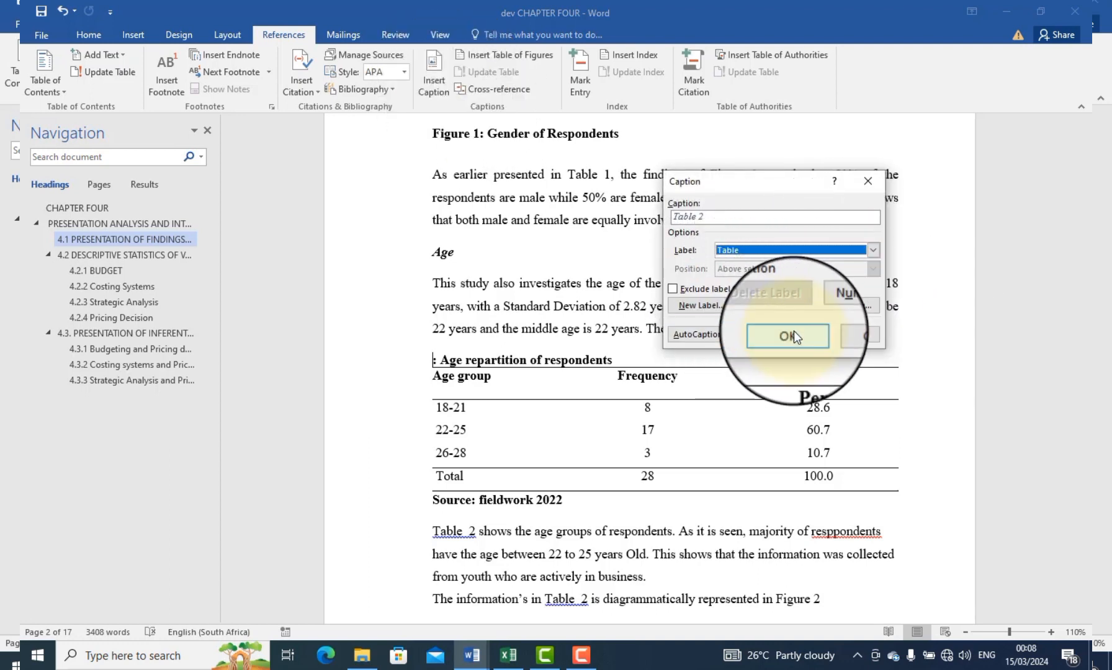
click(794, 335)
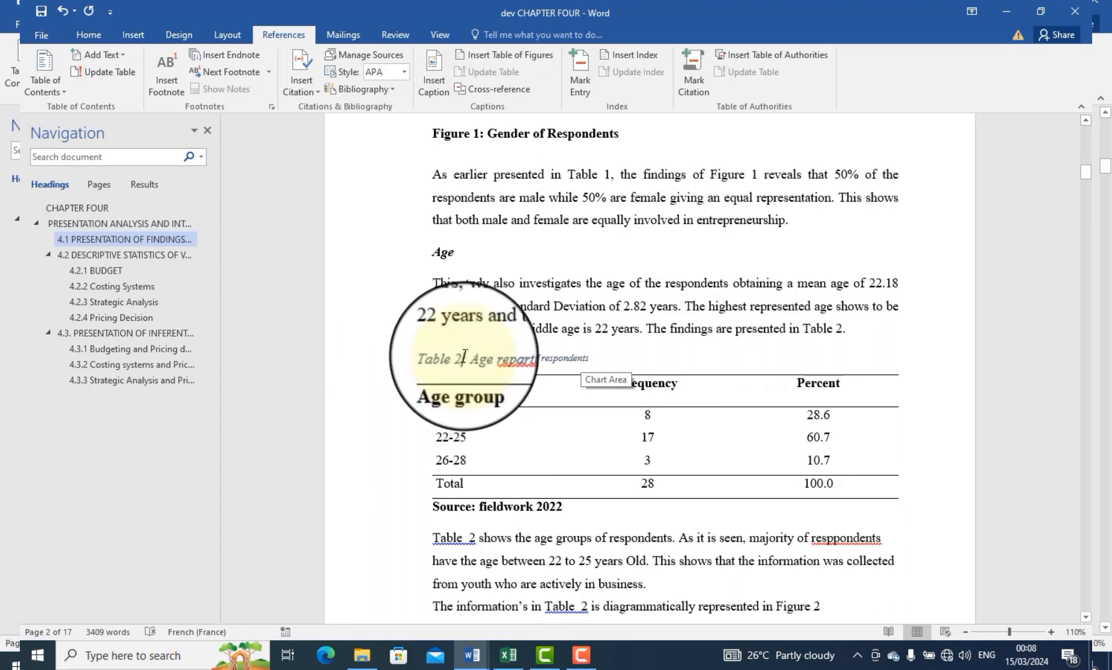
- Format the Table 2 caption as bold, black 12 pt text without italics
drag(461, 359, 593, 359)
click(610, 339)
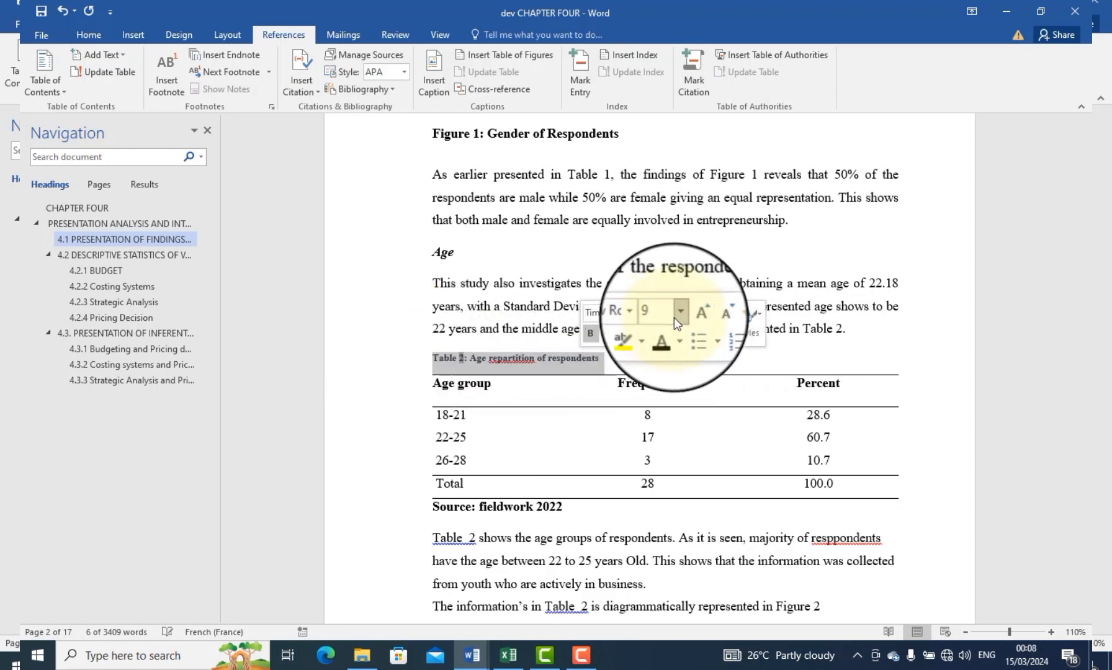
click(693, 312)
click(666, 387)
click(665, 335)
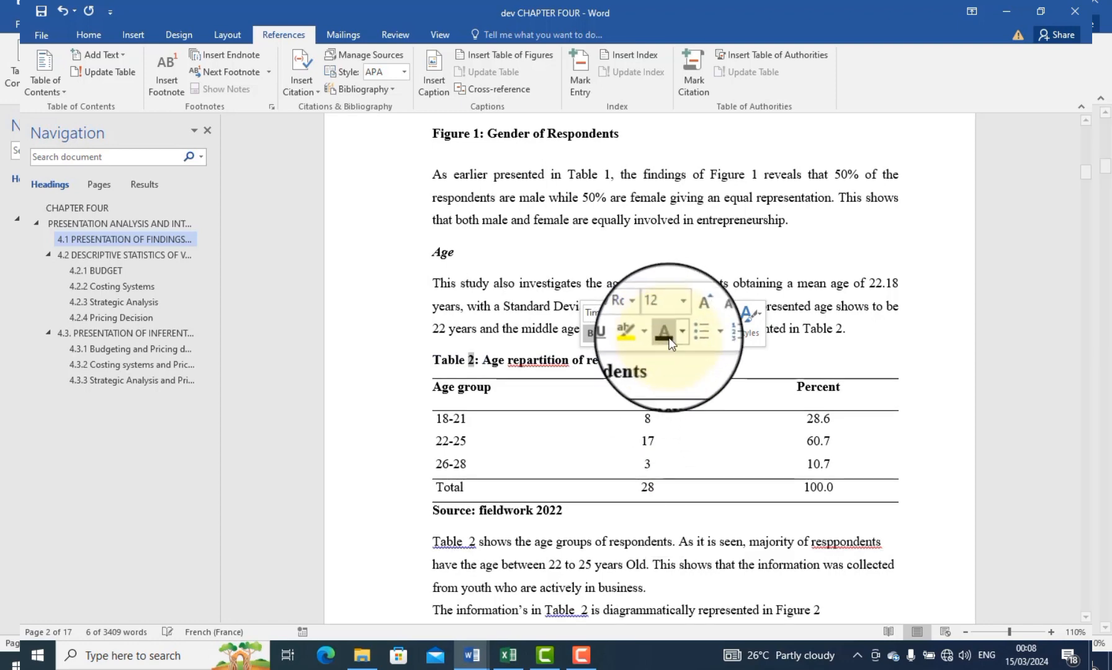
click(744, 374)
- Replace the typed "Figure 2" under the age distribution chart with an automatically numbered caption using the Figure label
scroll(677, 455, down, 6)
scroll(559, 335, down, 9)
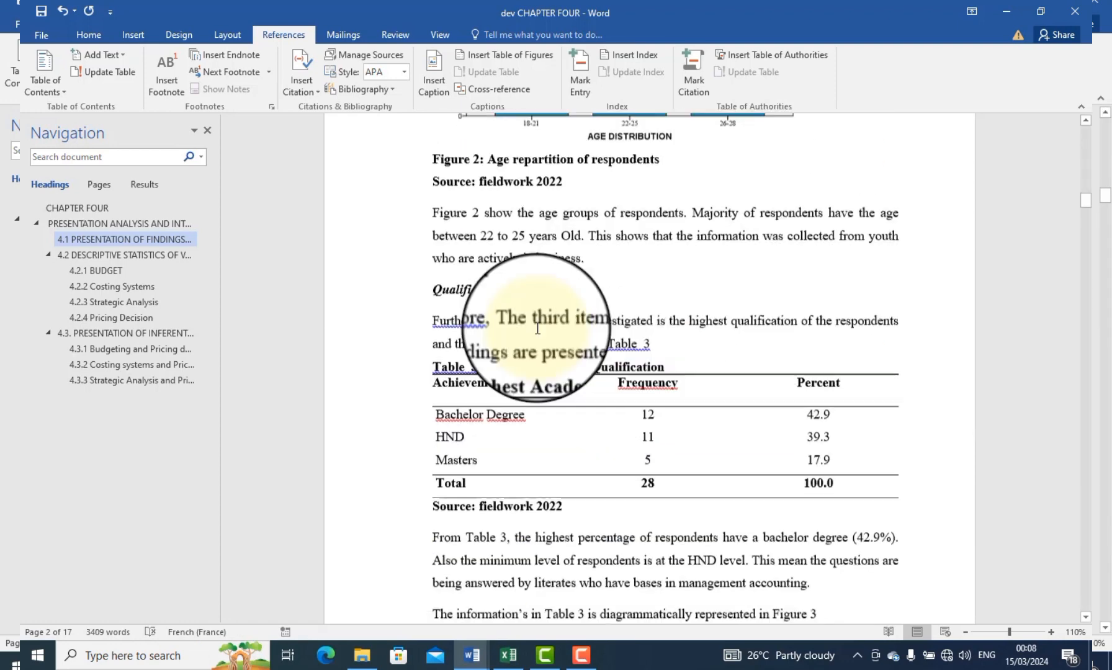
scroll(497, 211, up, 2)
click(451, 212)
drag(452, 212, 461, 212)
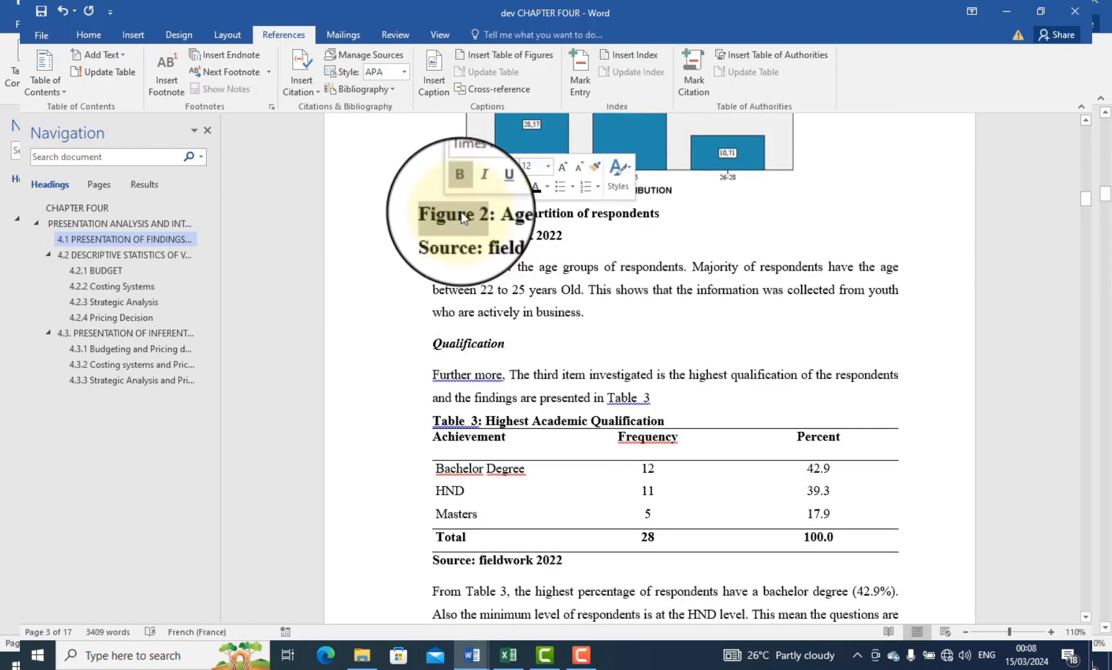
key(Delete)
click(434, 79)
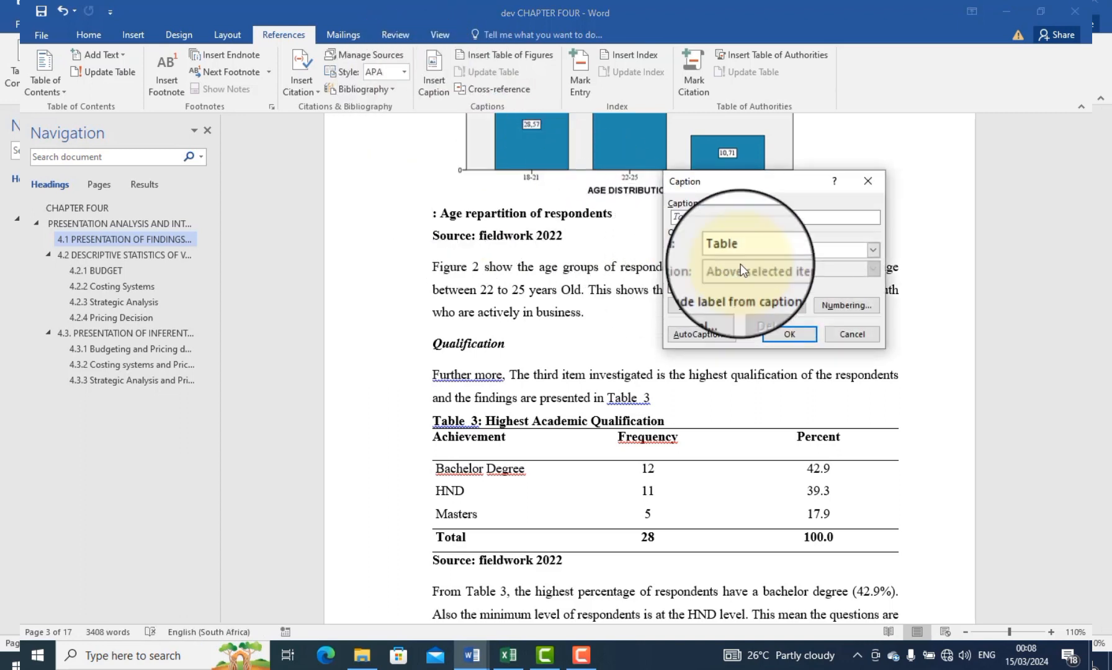
click(873, 250)
click(797, 274)
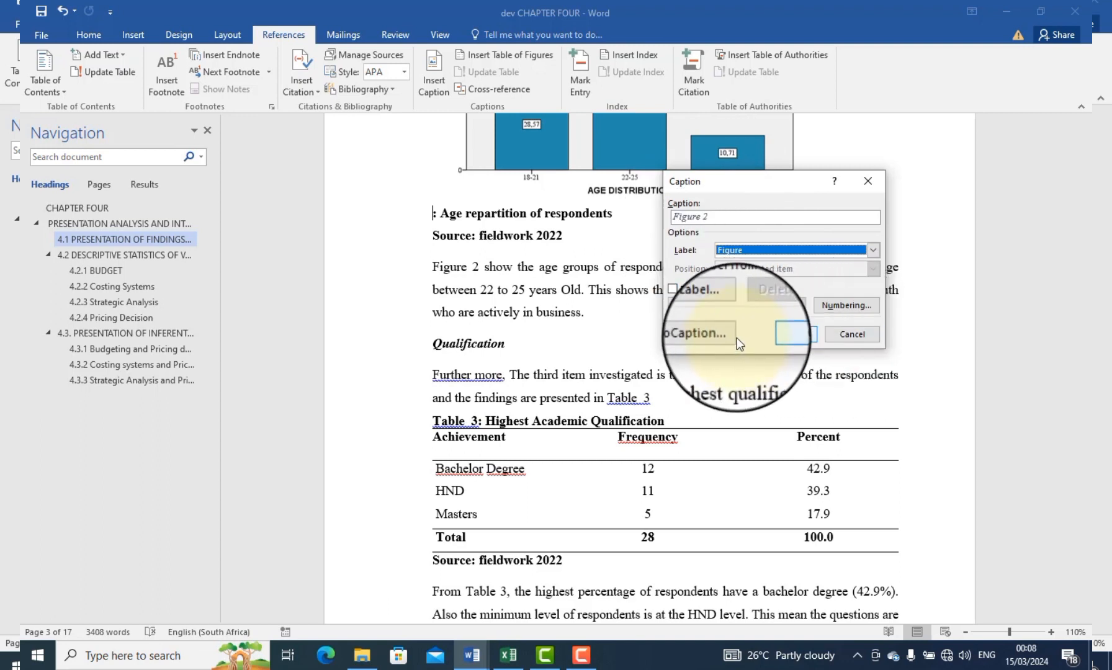
click(783, 334)
- Format the Figure 2 caption as black 12 pt text without italics
drag(596, 214, 441, 211)
click(469, 182)
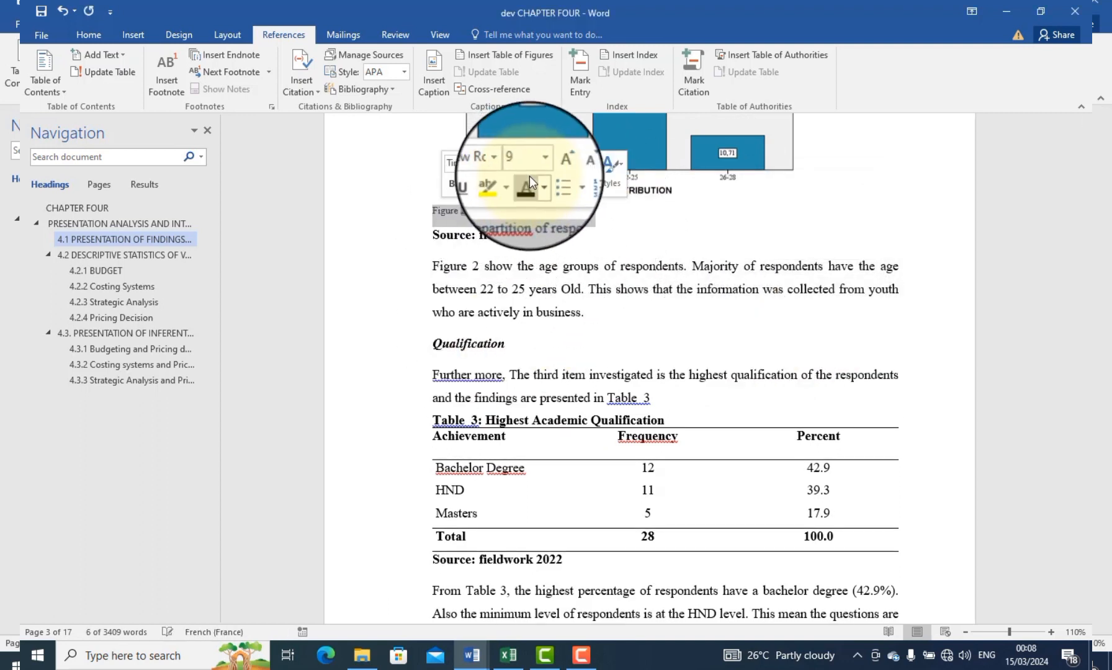
click(637, 306)
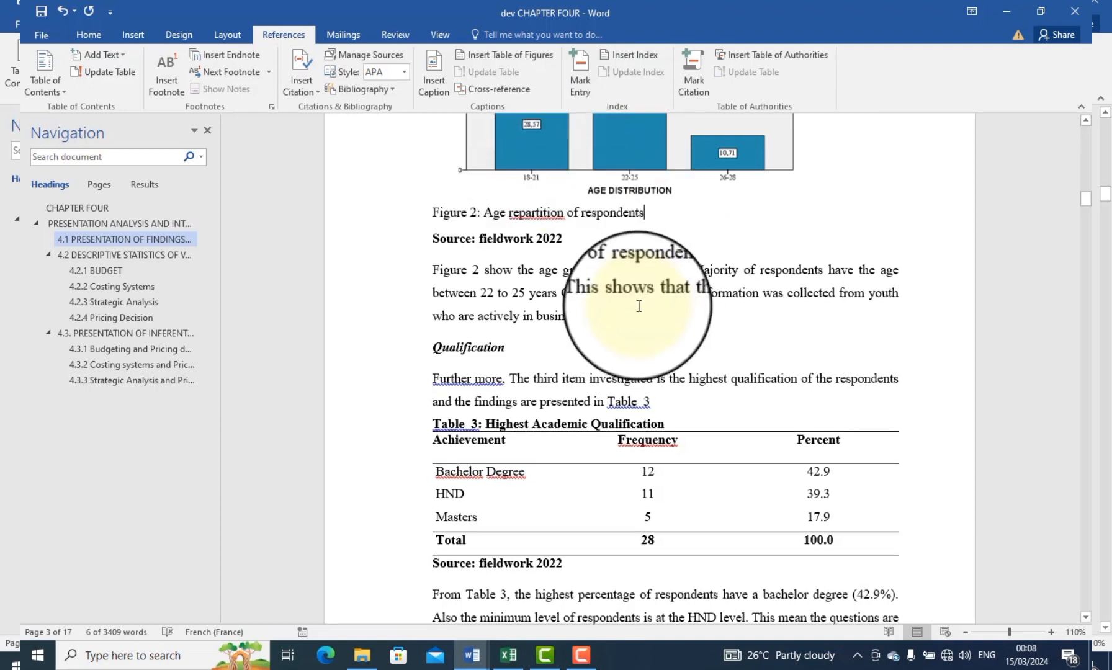
- Insert a page break before the CHAPTER FOUR heading at the start of the document
scroll(637, 307, up, 10)
scroll(636, 299, down, 4)
scroll(636, 299, down, 2)
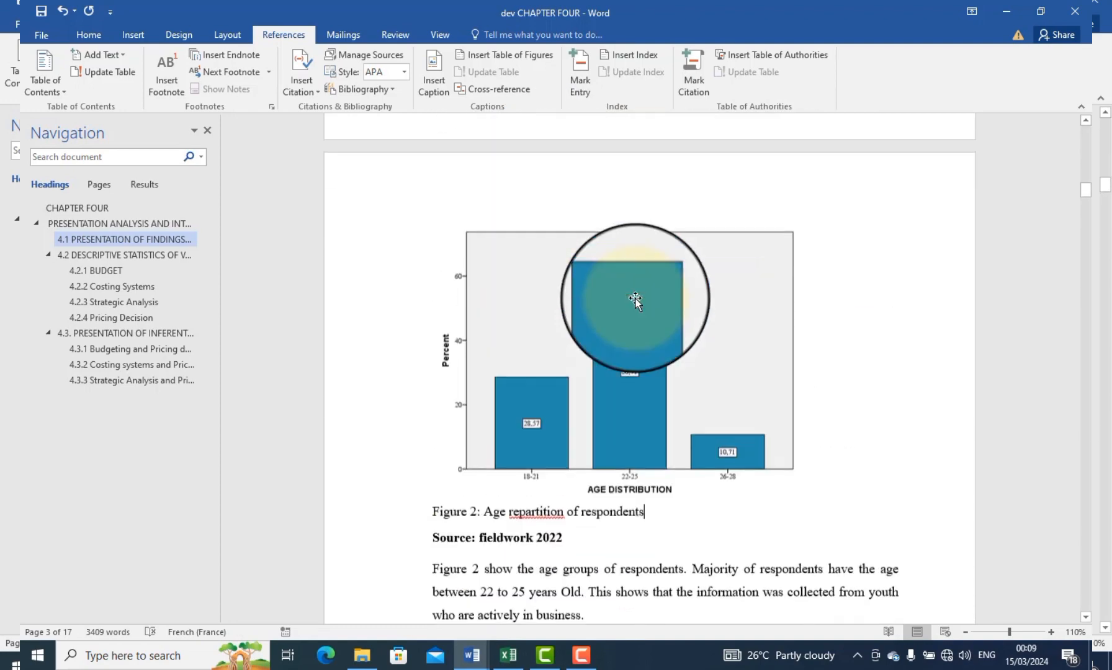
scroll(636, 292, up, 15)
scroll(636, 285, up, 2)
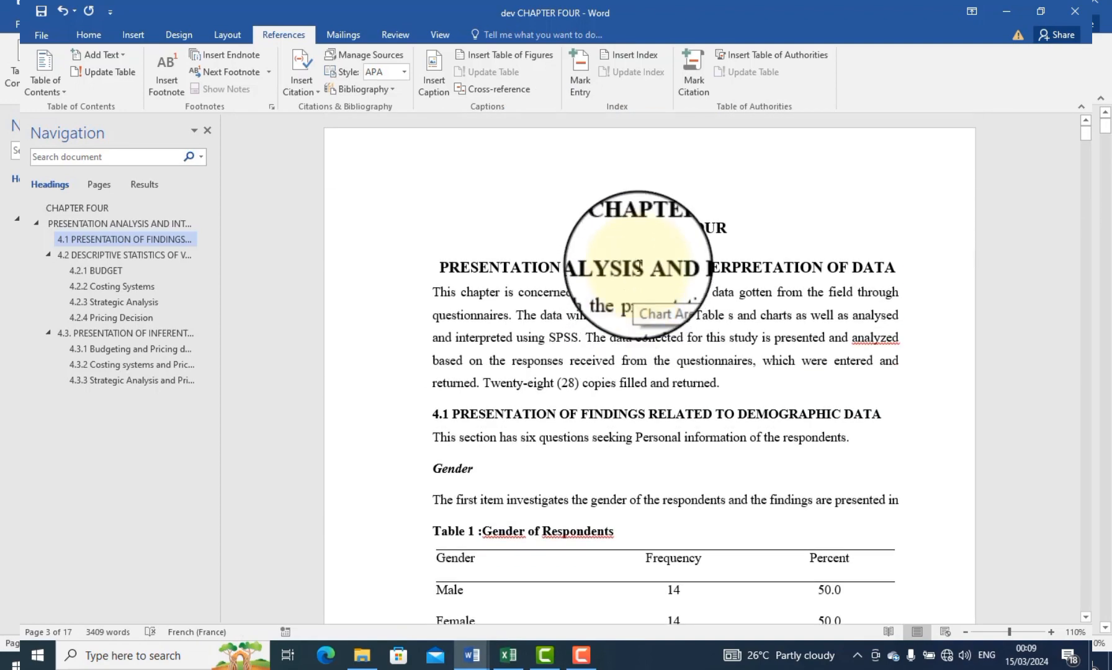
click(604, 229)
key(ctrl+Return)
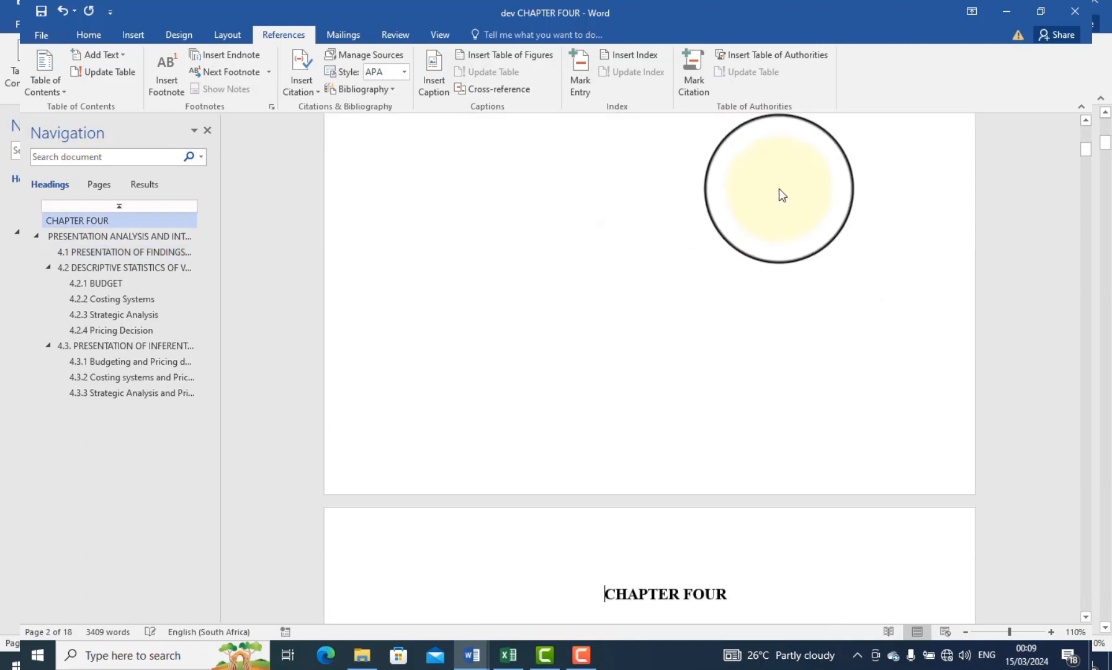
- Add a "List of tables" heading on the blank first page, centred in bold 14 pt text
scroll(780, 191, up, 8)
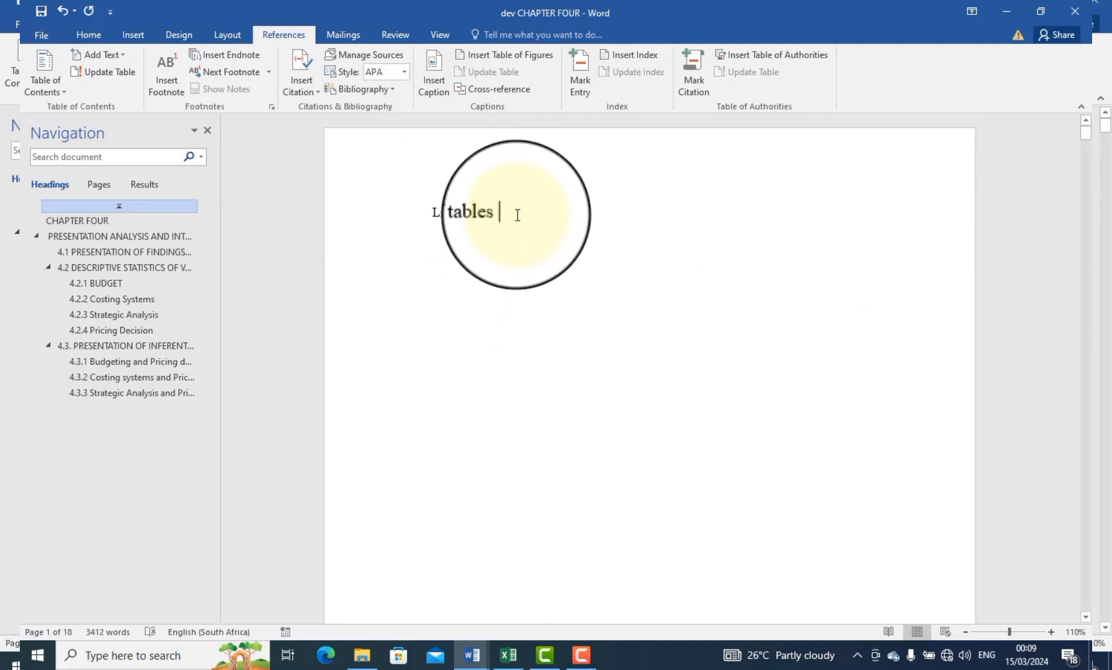
click(89, 34)
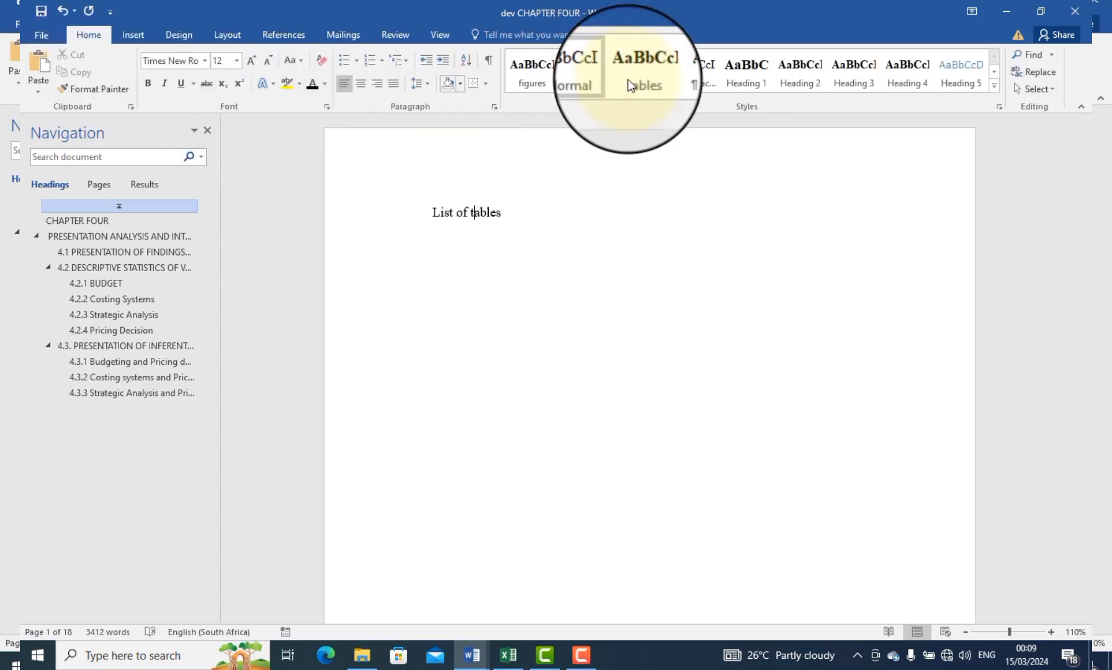
click(366, 85)
drag(714, 213, 629, 213)
click(633, 186)
click(743, 167)
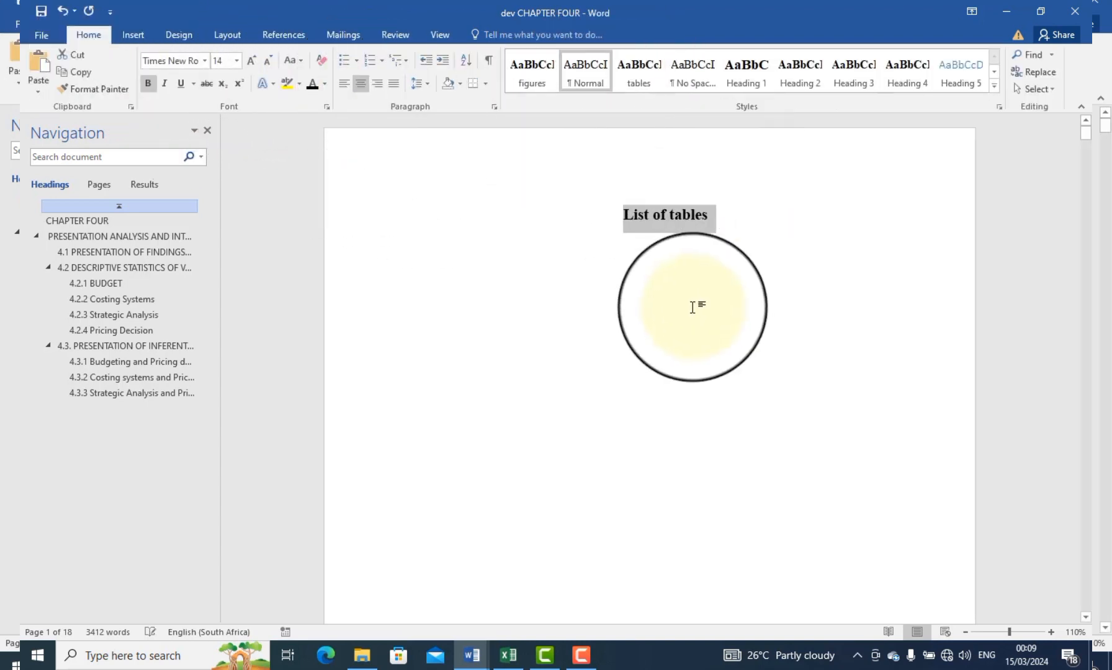
- Insert an automatic list of tables below the heading, using the Table caption label and the Table of Figures style with 1.5 line spacing
click(435, 238)
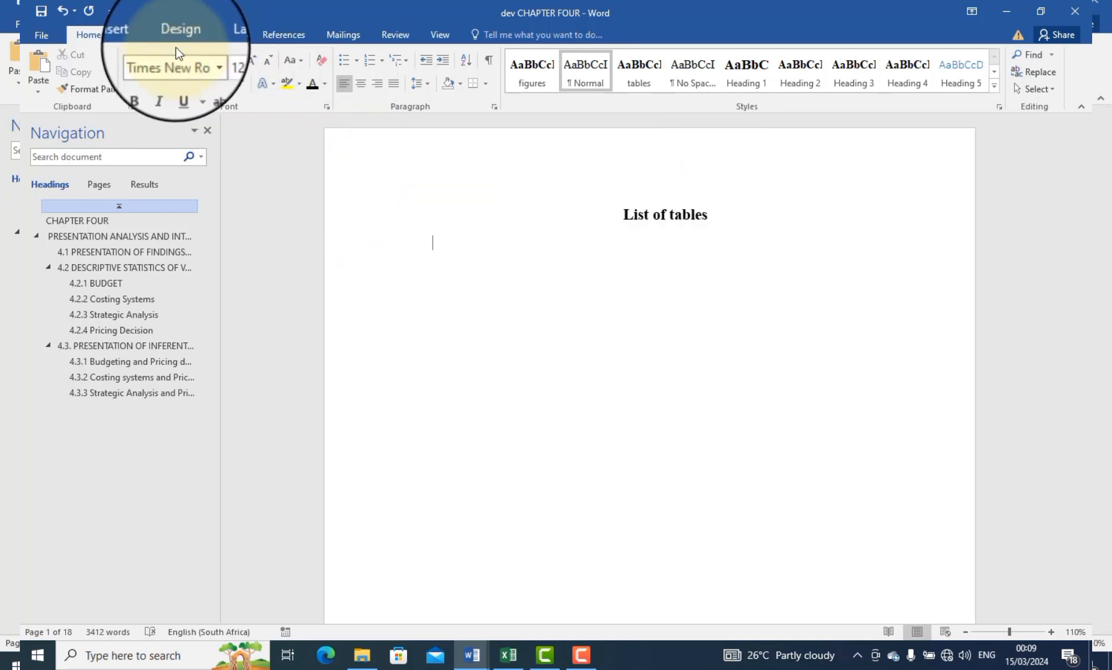
click(269, 34)
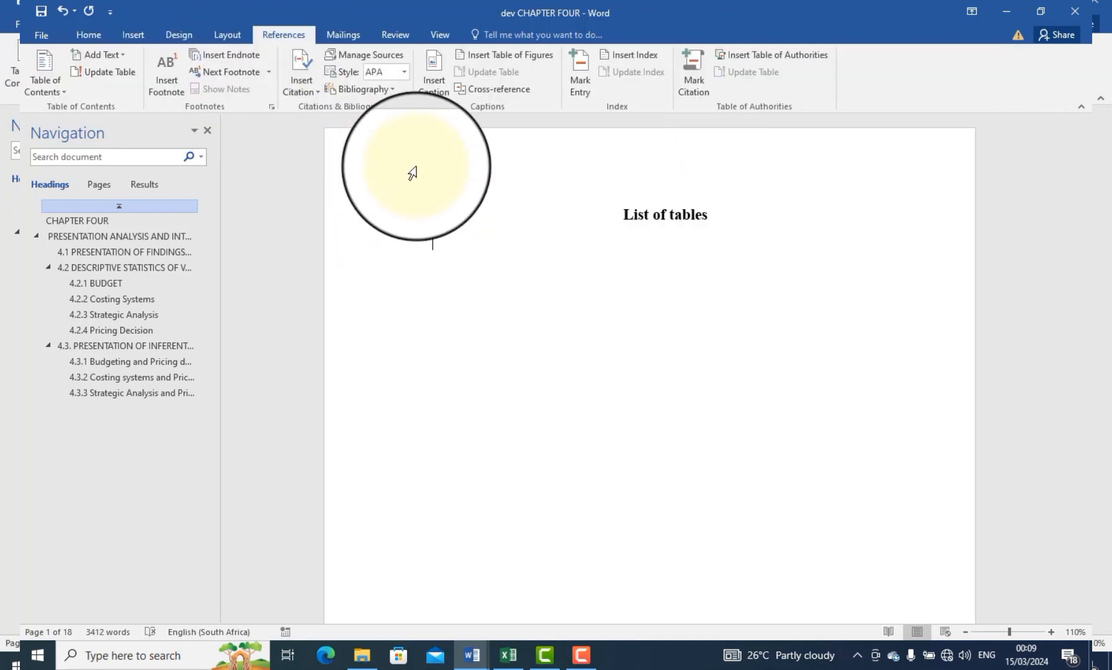
click(492, 56)
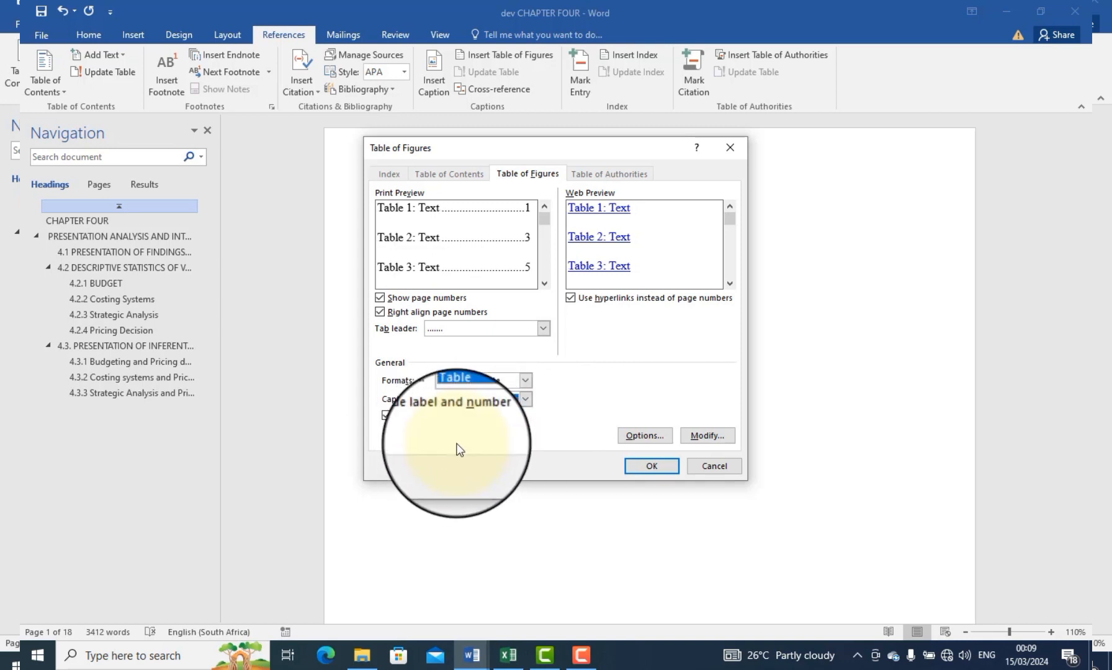
click(707, 437)
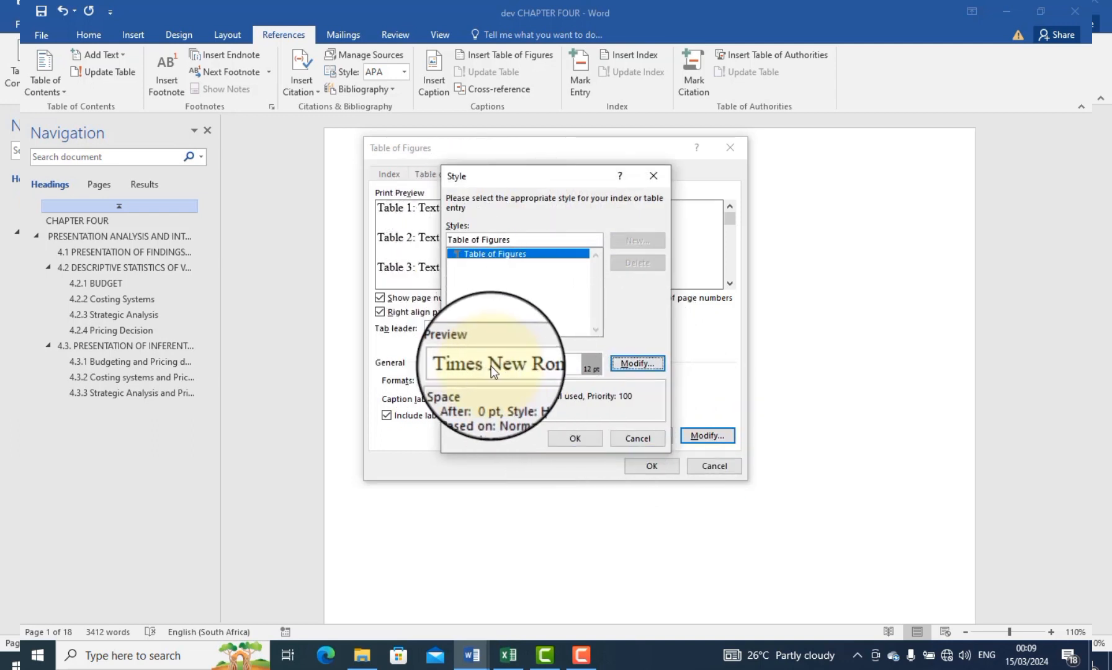
click(639, 364)
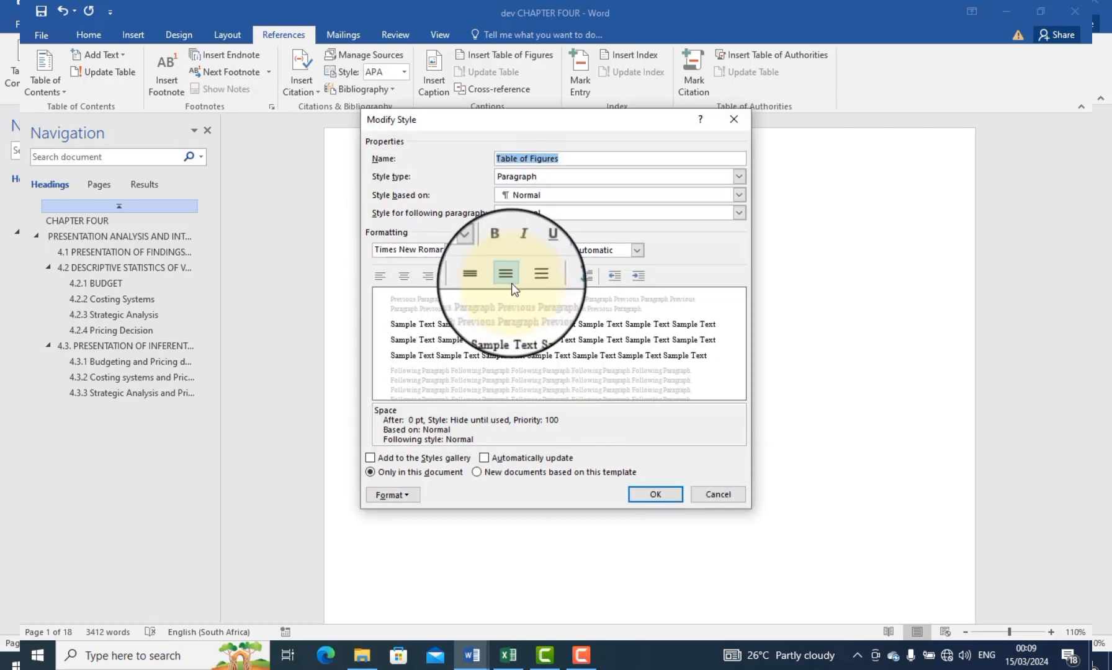
click(656, 494)
click(574, 438)
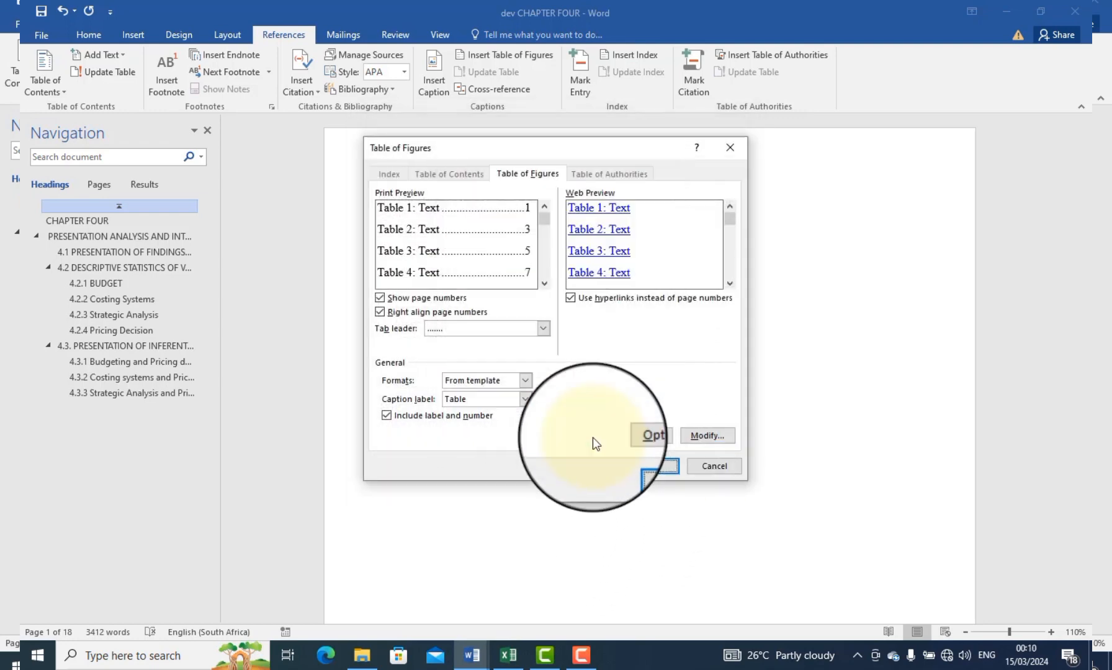
click(662, 474)
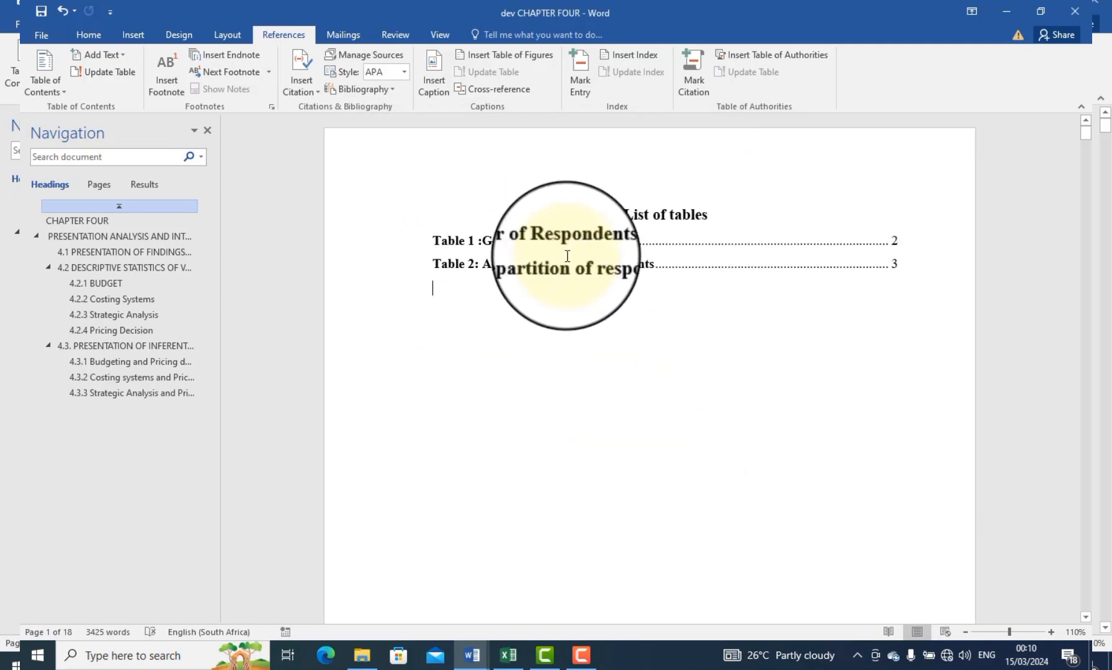
- Insert a page break after the list of tables and add a centred, bold 14 pt "List of Figures" heading
scroll(782, 291, down, 3)
scroll(732, 304, up, 3)
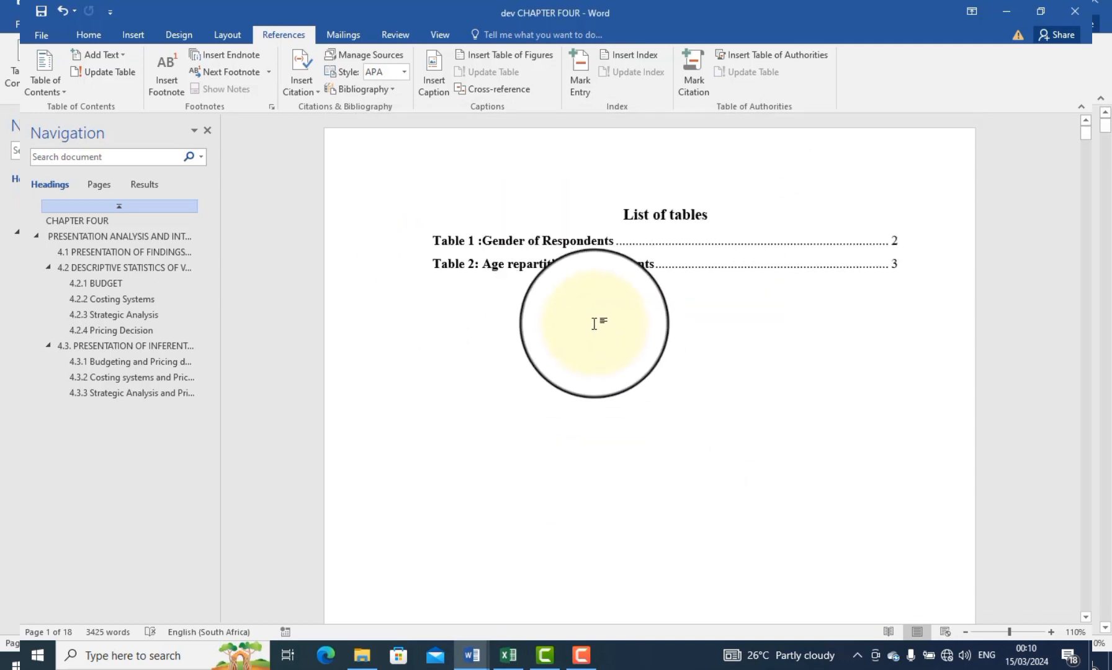
key(ctrl+Return)
scroll(599, 332, down, 3)
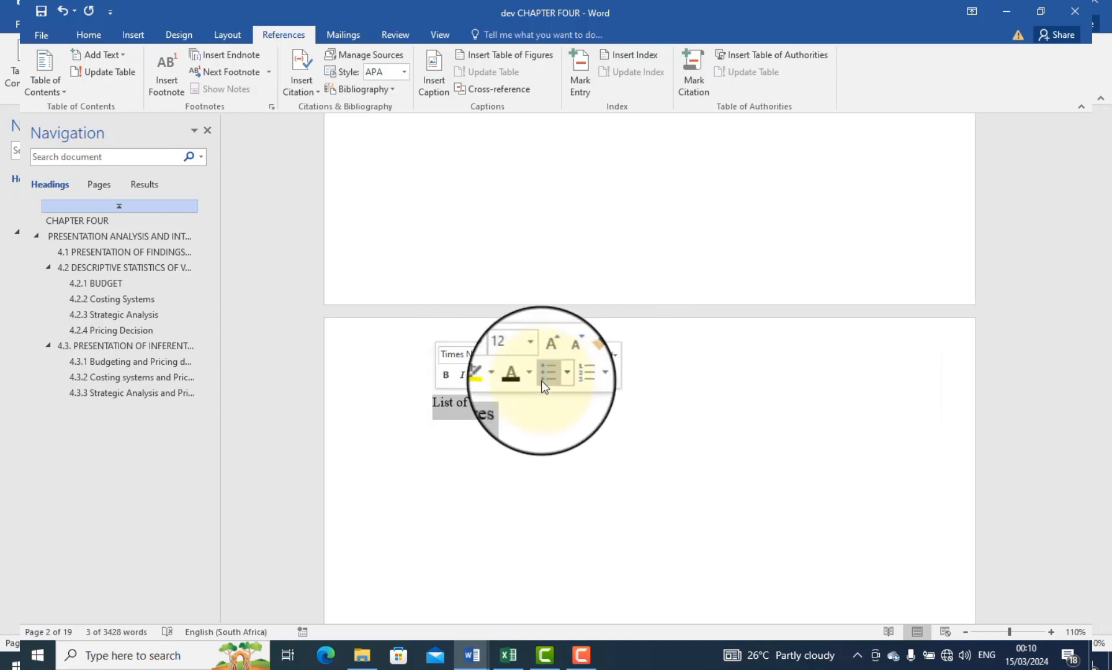
click(89, 35)
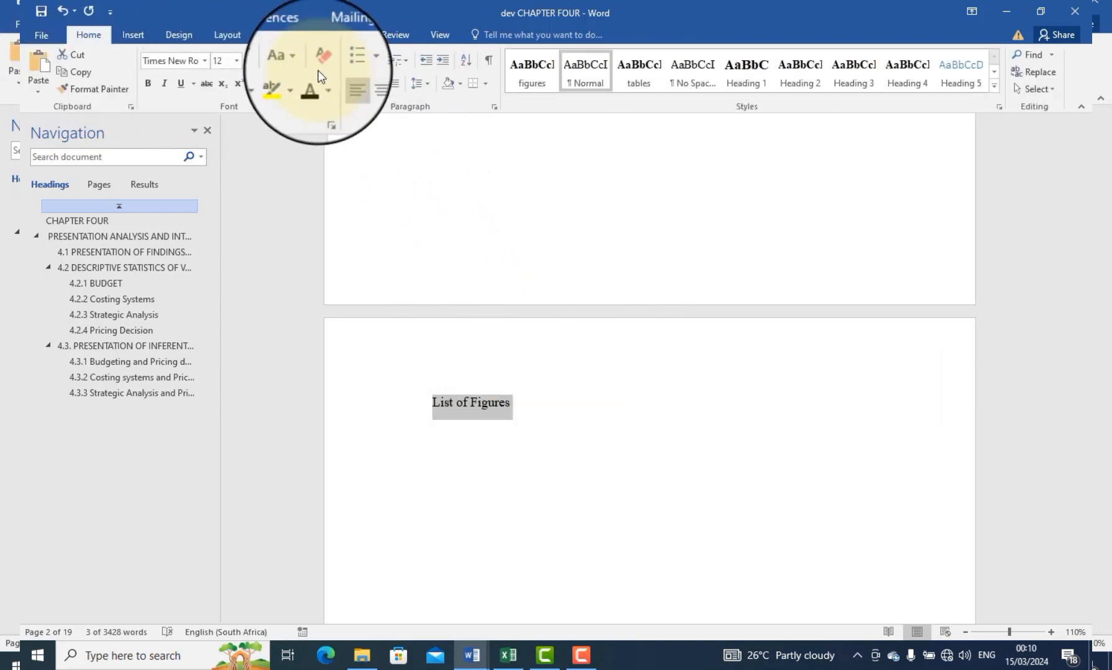
click(359, 84)
click(148, 84)
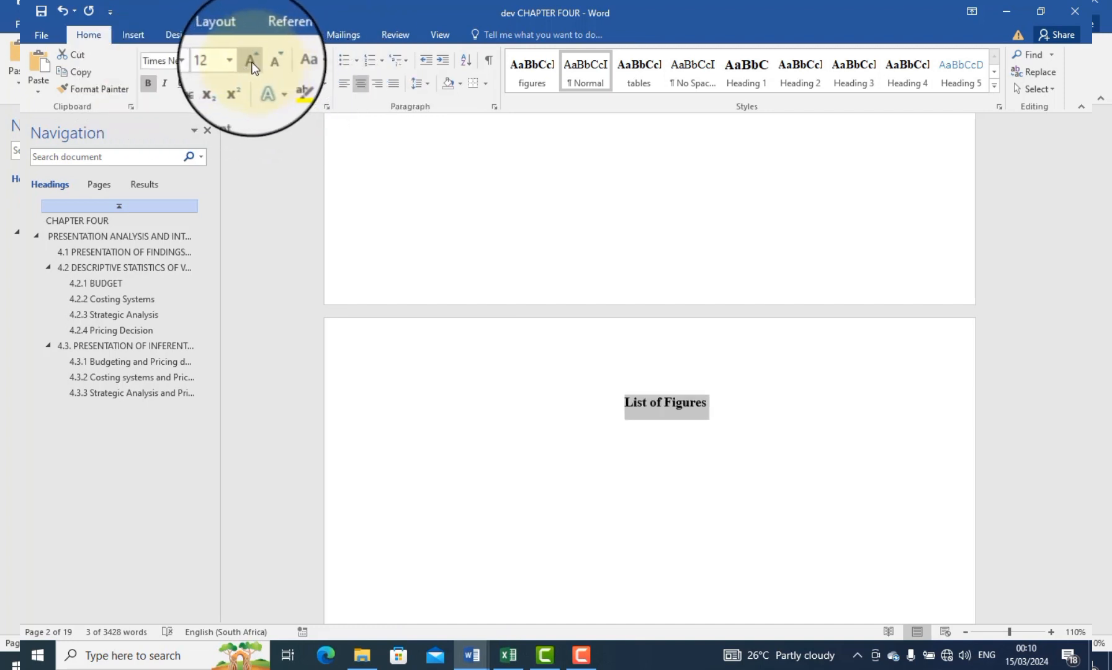
click(251, 62)
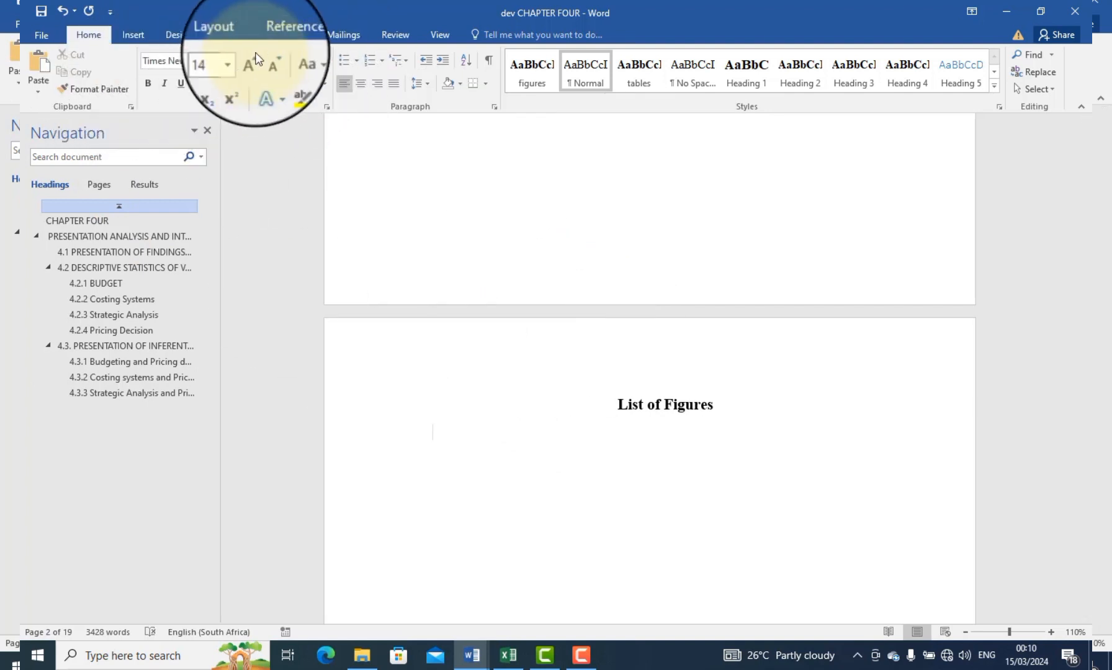
- Insert an automatic list of figures below its heading, using the Figure caption label and the Table of Figures style in 12 pt Times New Roman
click(284, 35)
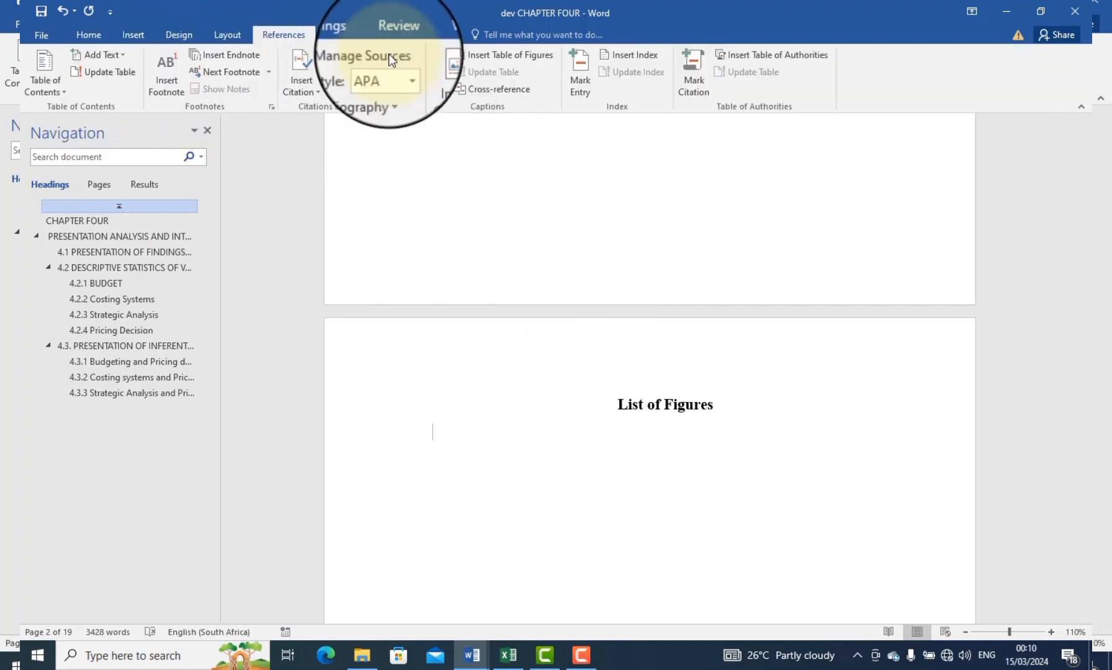
click(496, 59)
click(530, 400)
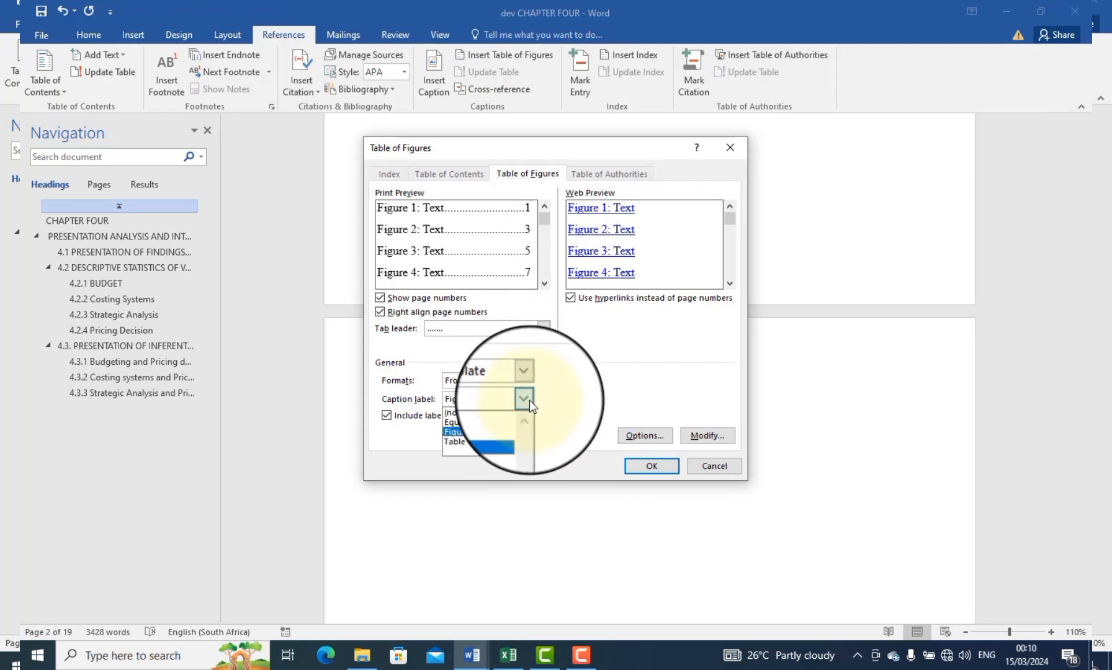
click(507, 429)
click(698, 435)
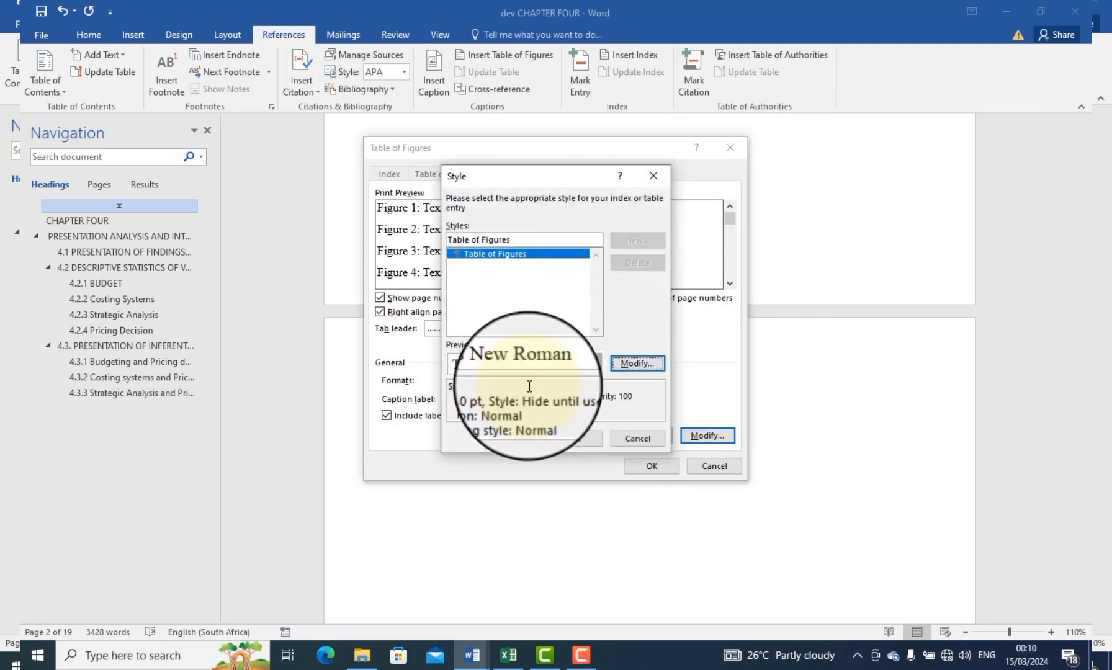
click(637, 364)
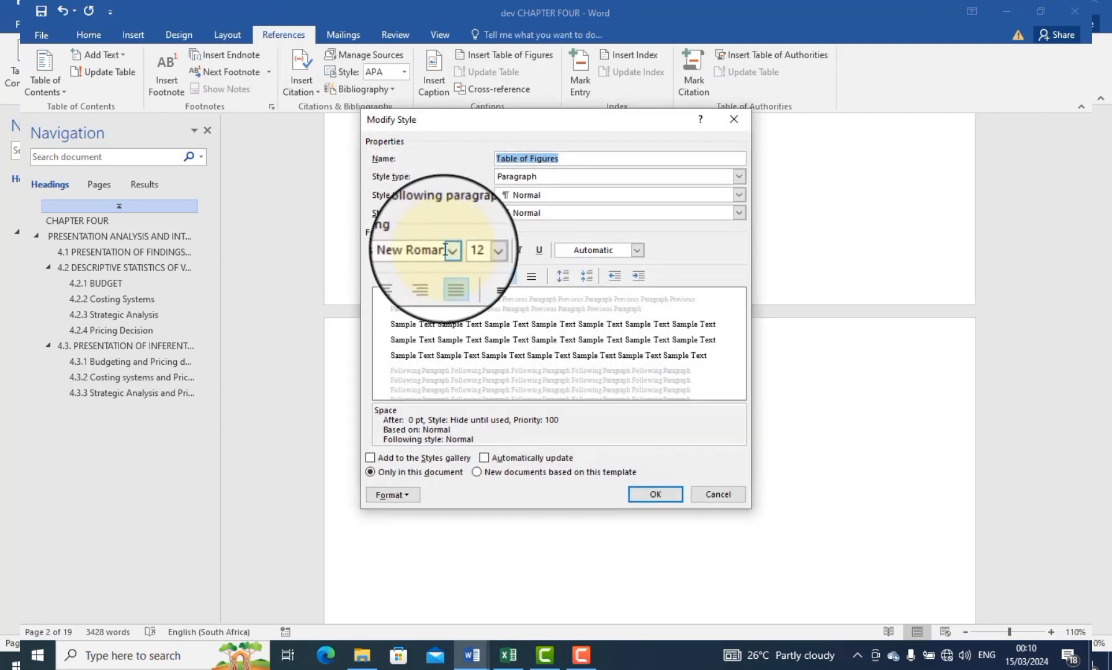
click(645, 494)
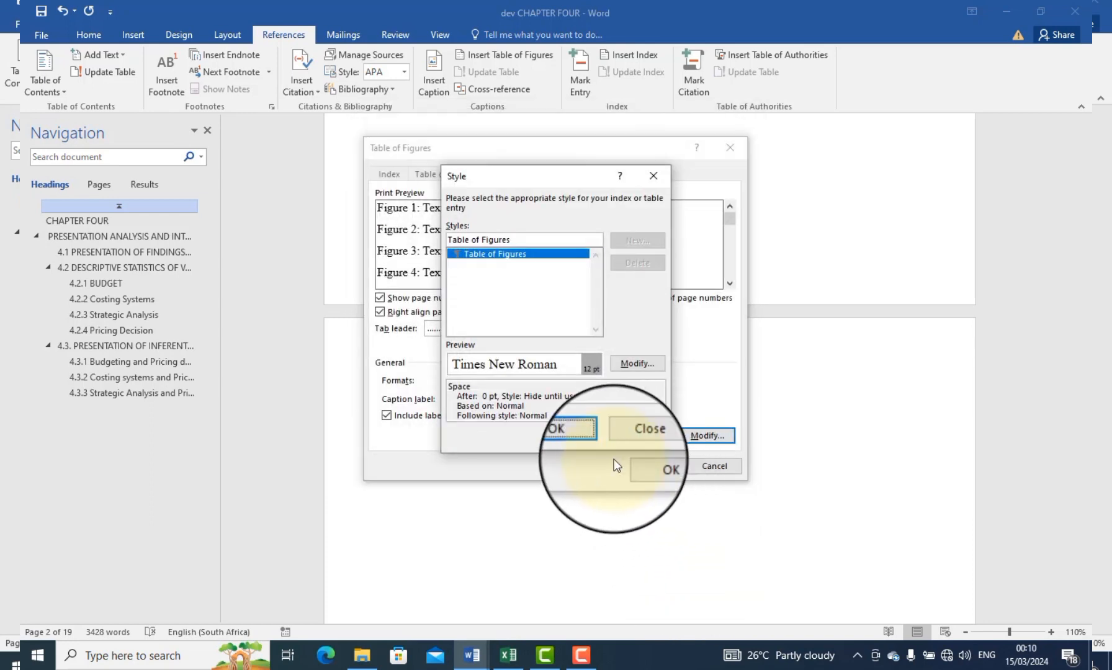
click(585, 437)
click(649, 467)
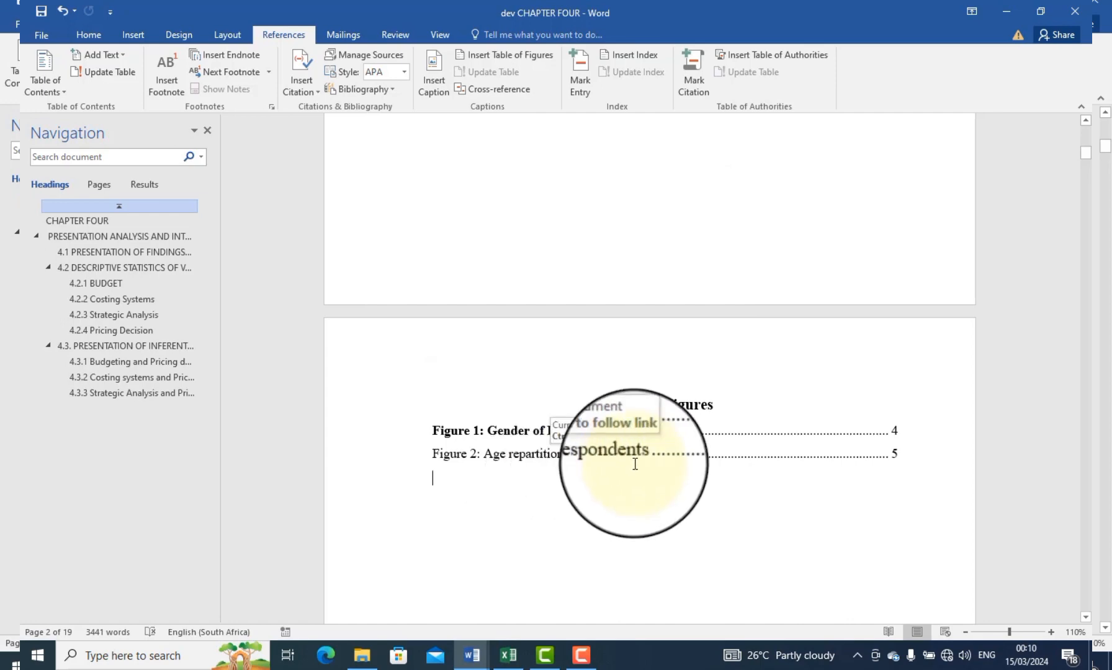
- Replace the typed "Table 3" above the Highest Academic Qualification table with an automatically numbered caption using the Table label
scroll(538, 479, up, 8)
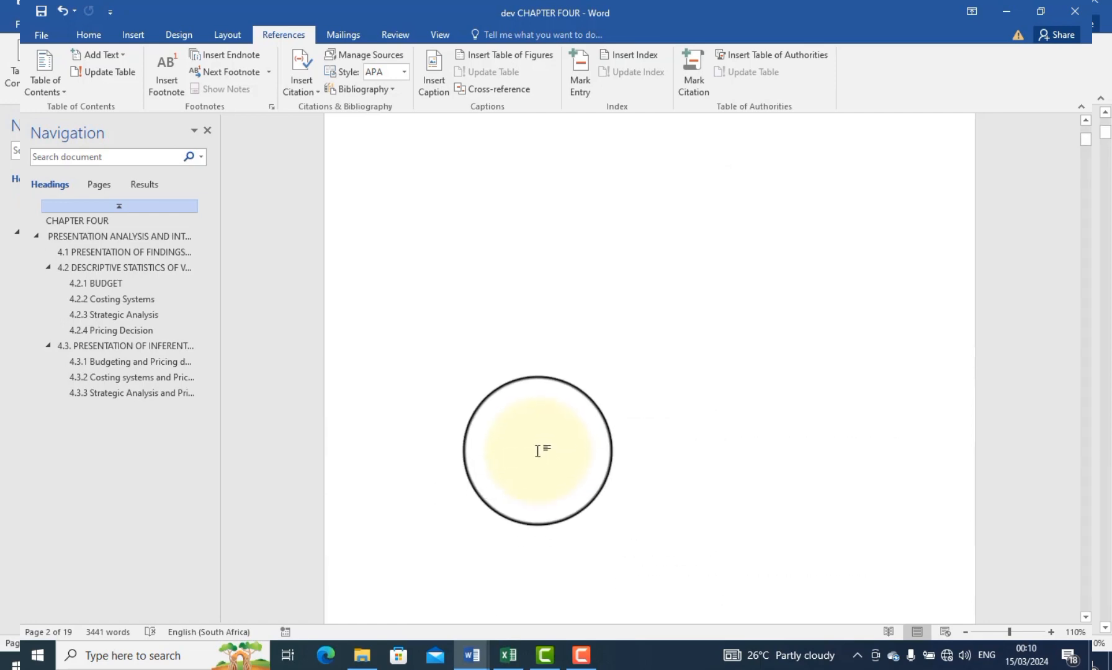
scroll(538, 451, down, 15)
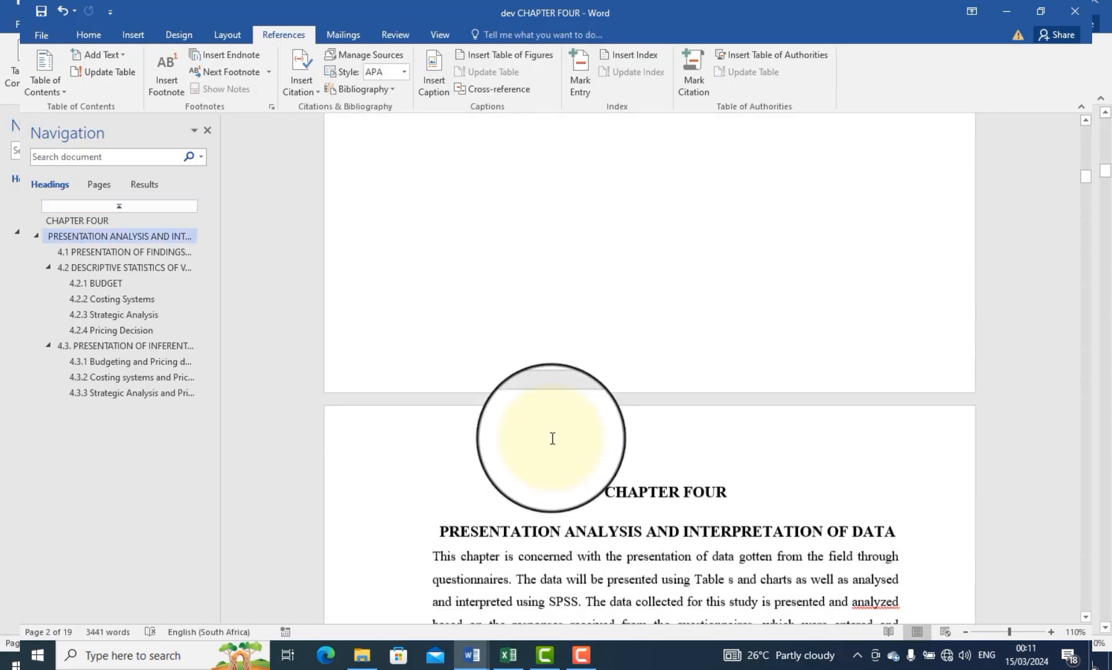
scroll(553, 438, down, 20)
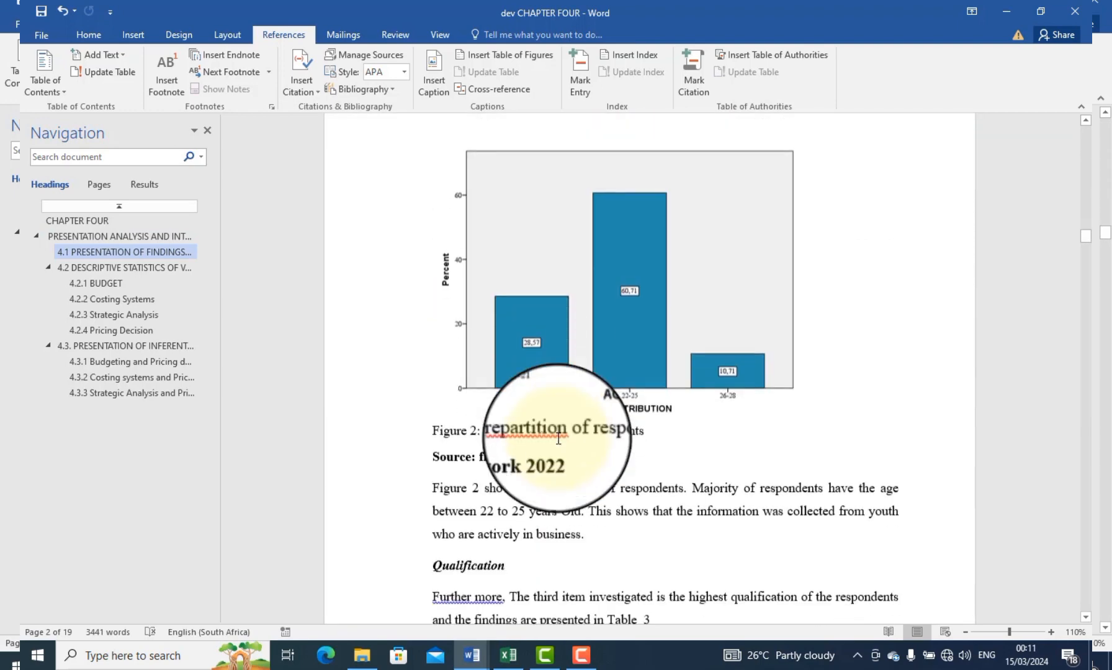
scroll(558, 439, down, 8)
scroll(490, 310, up, 3)
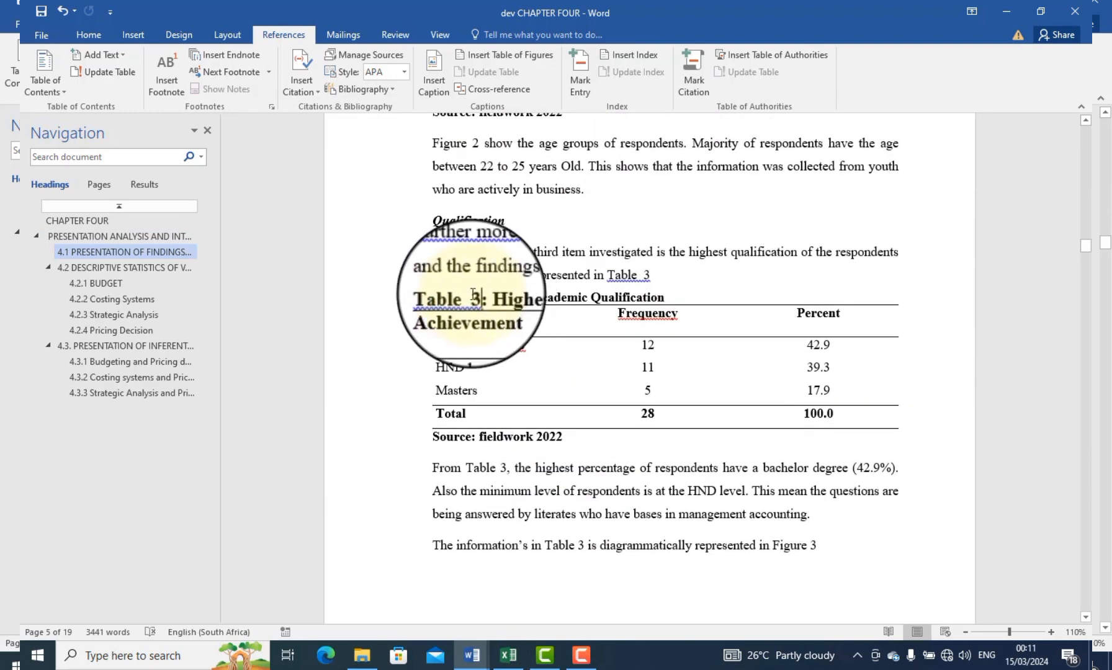
drag(476, 292, 450, 292)
key(Delete)
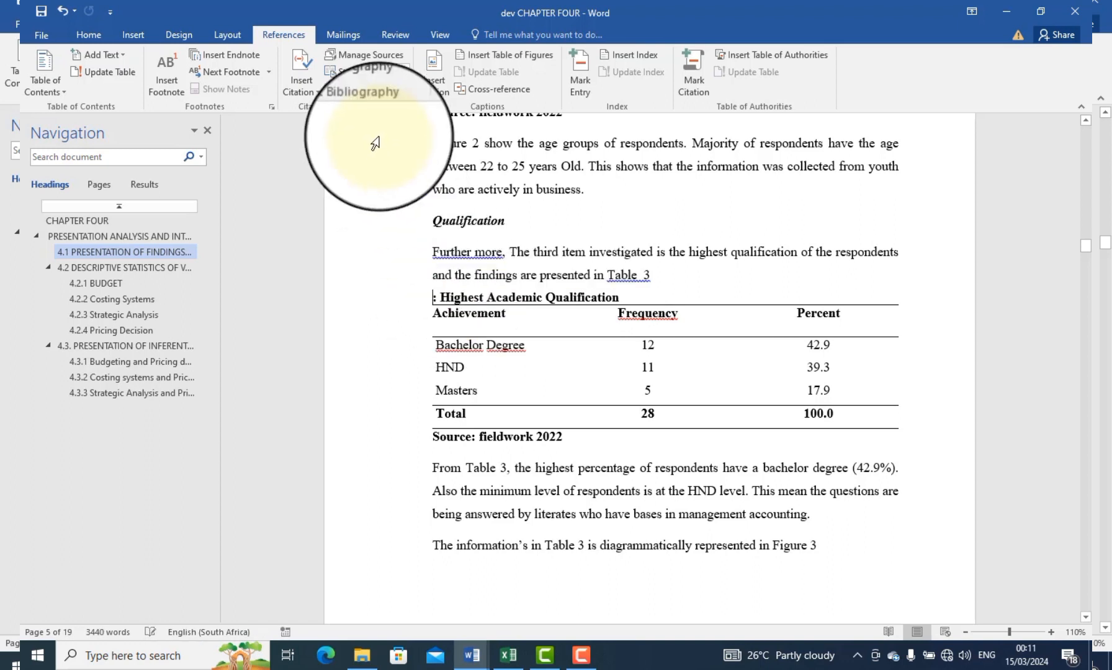
click(433, 67)
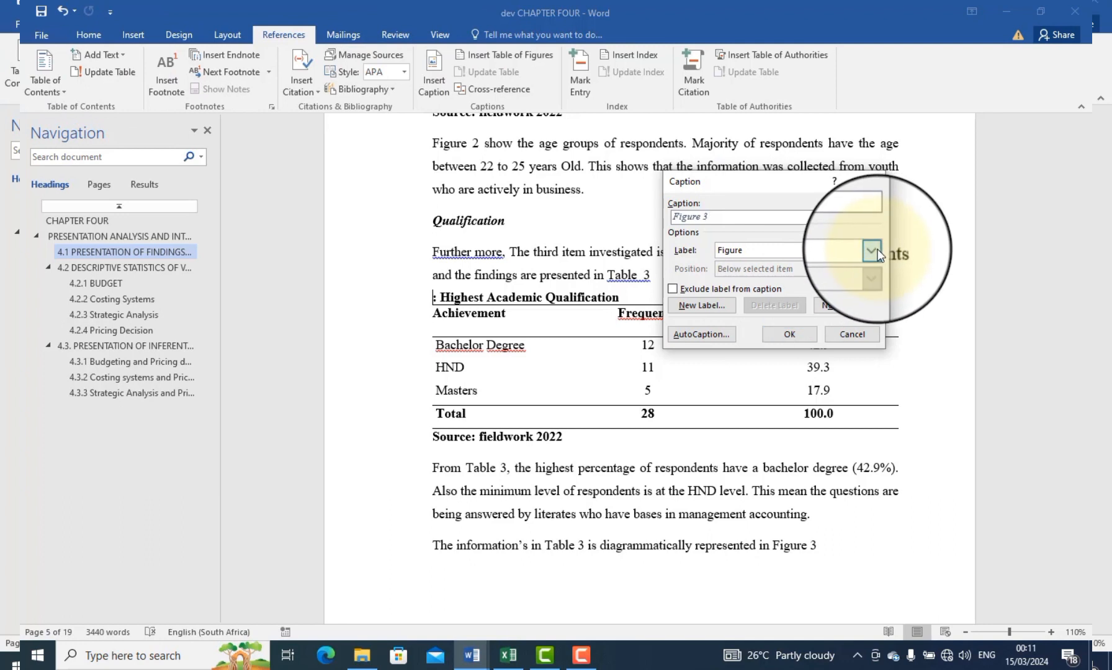
click(875, 248)
click(763, 297)
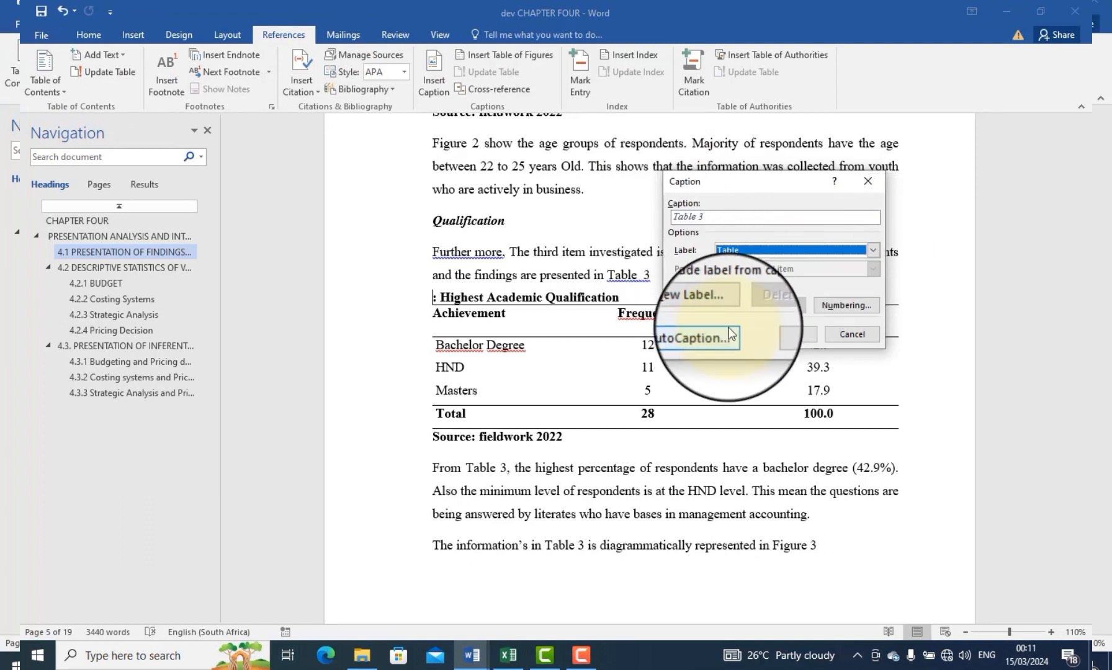
click(802, 335)
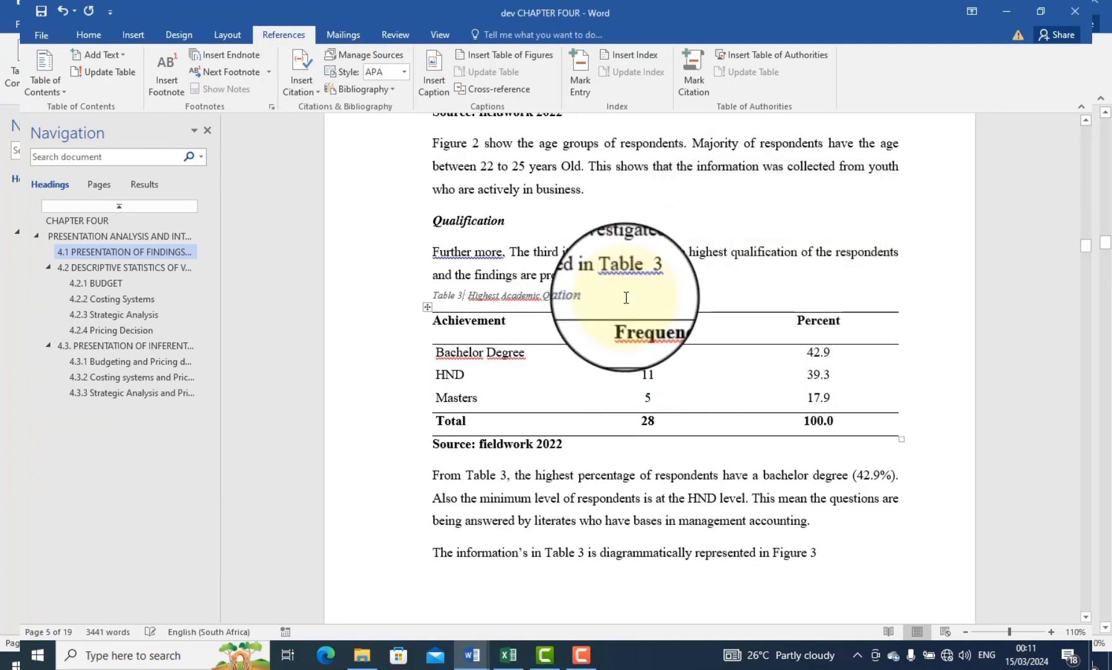
- Format the Table 3 caption as black text without italics and enlarge it by two font sizes
triple_click(442, 298)
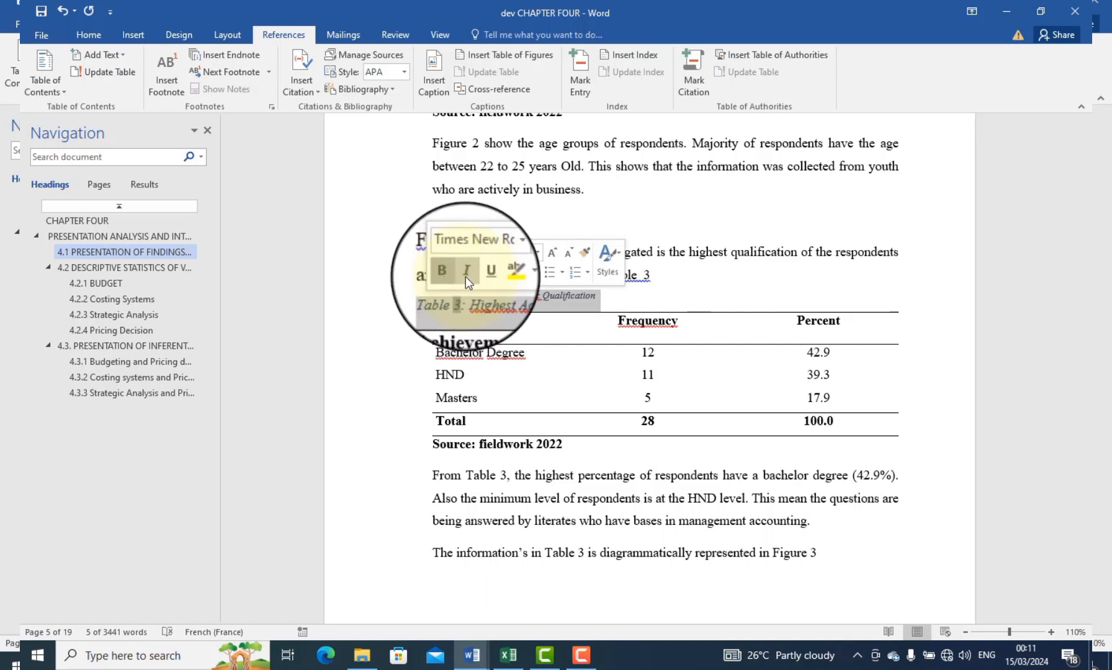
click(469, 276)
click(556, 249)
click(555, 249)
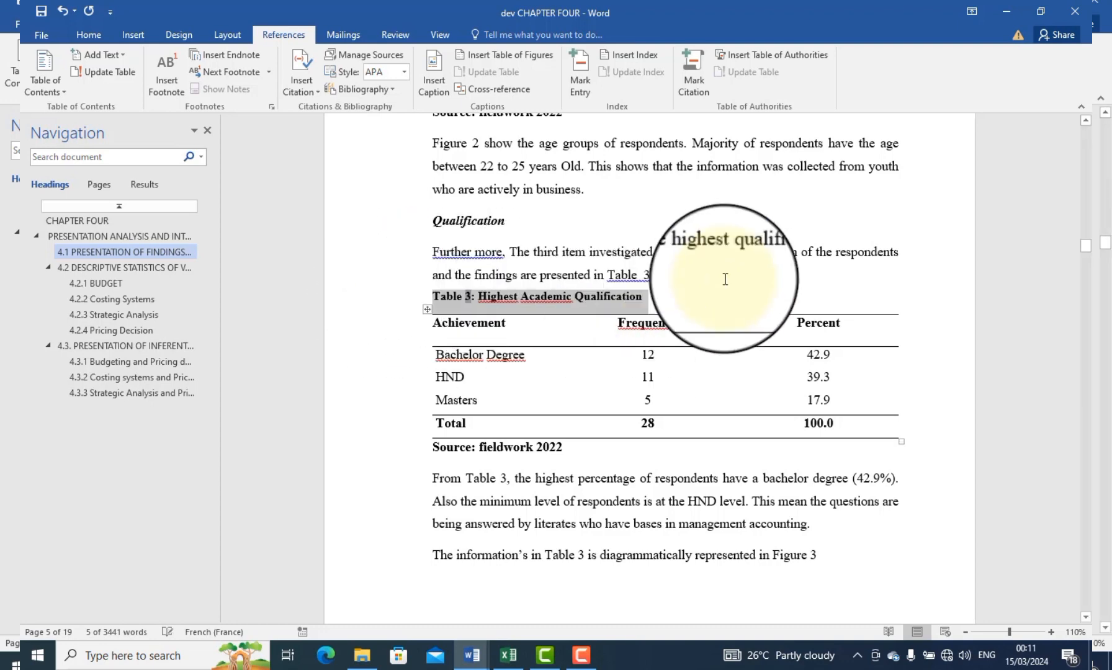
click(664, 276)
- Update the list of tables using the page-numbers-only option
scroll(631, 299, up, 2)
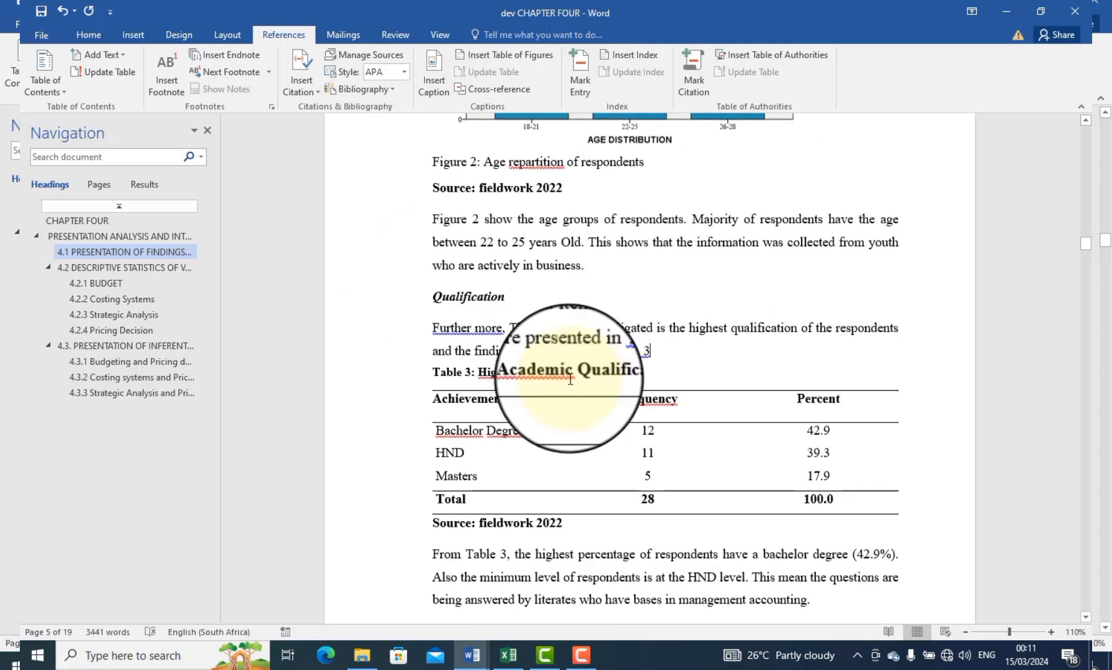
scroll(570, 379, up, 15)
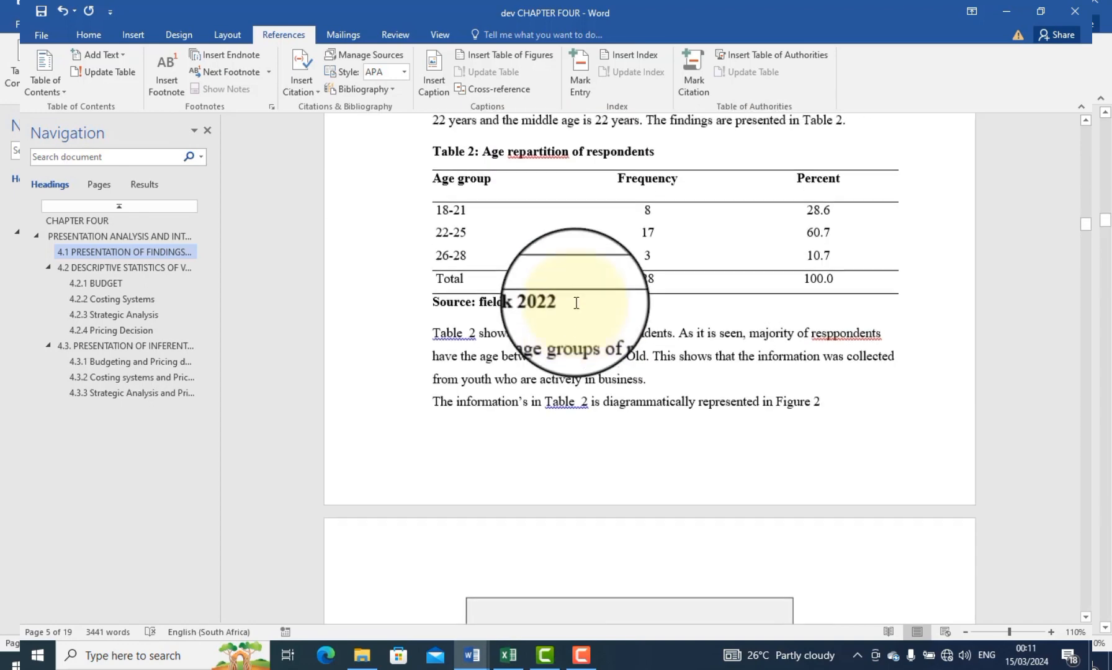
scroll(578, 273, up, 12)
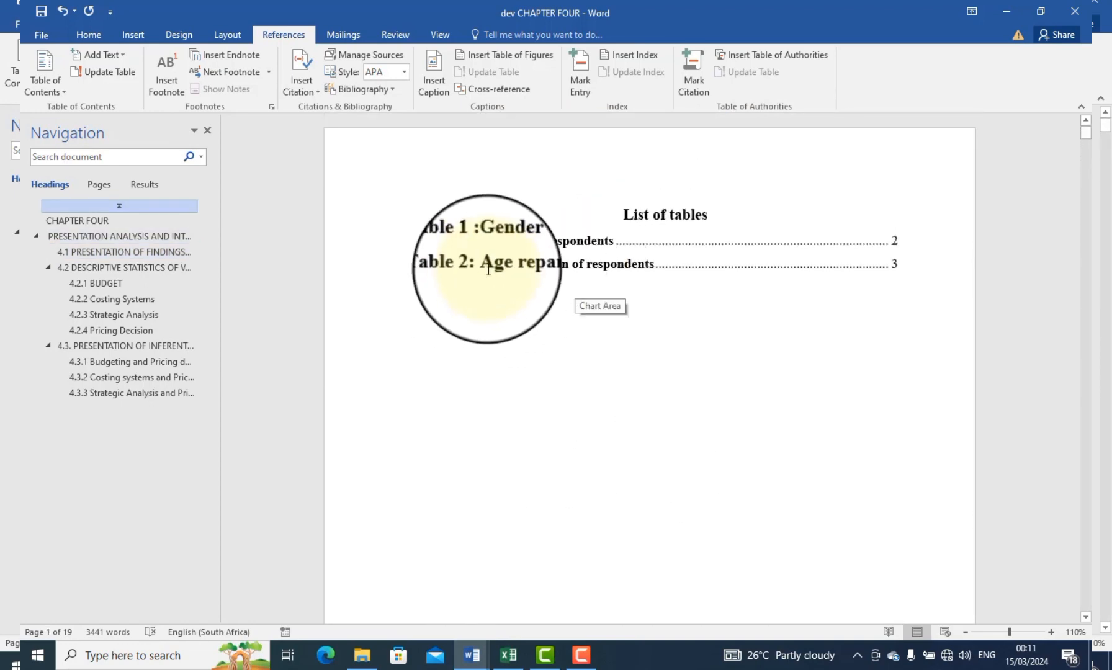
right_click(578, 235)
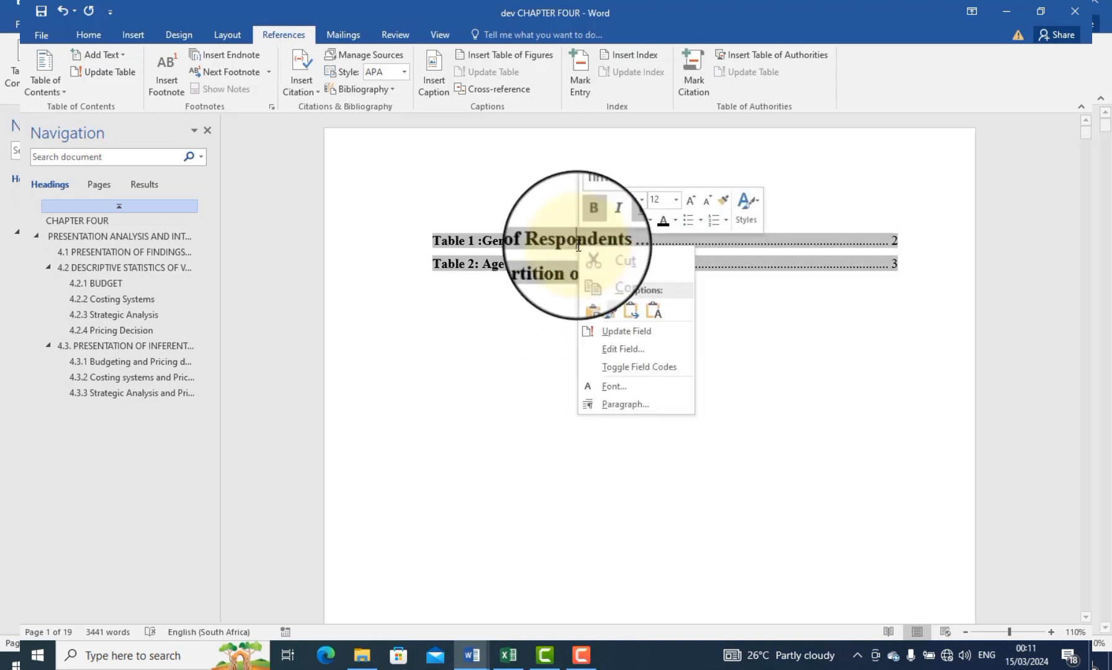
click(639, 332)
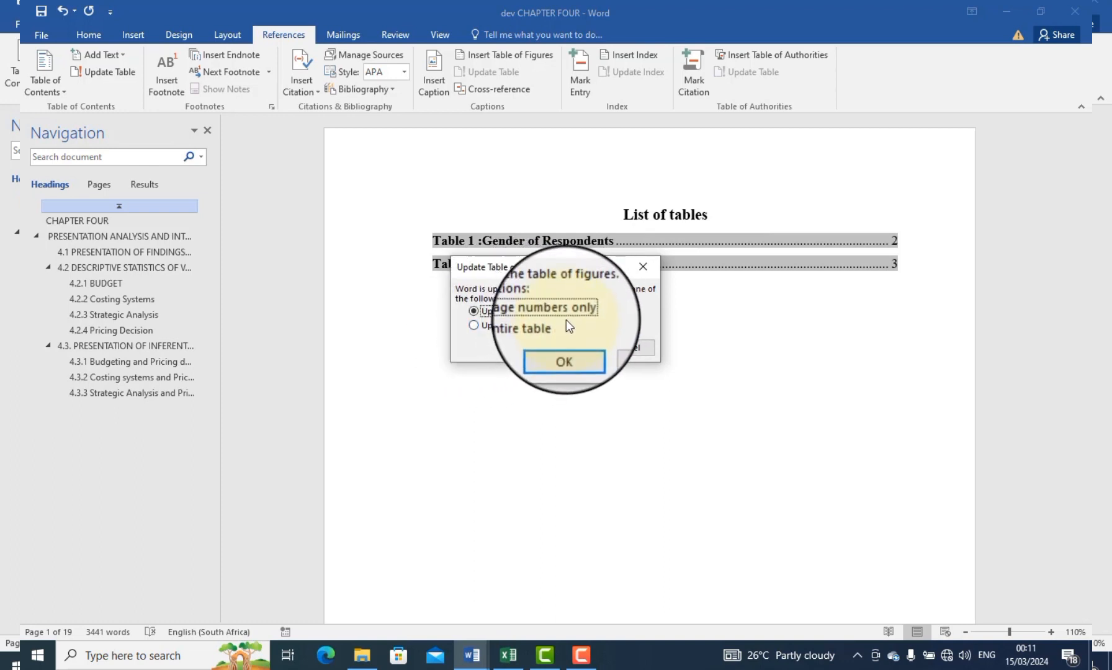
click(573, 351)
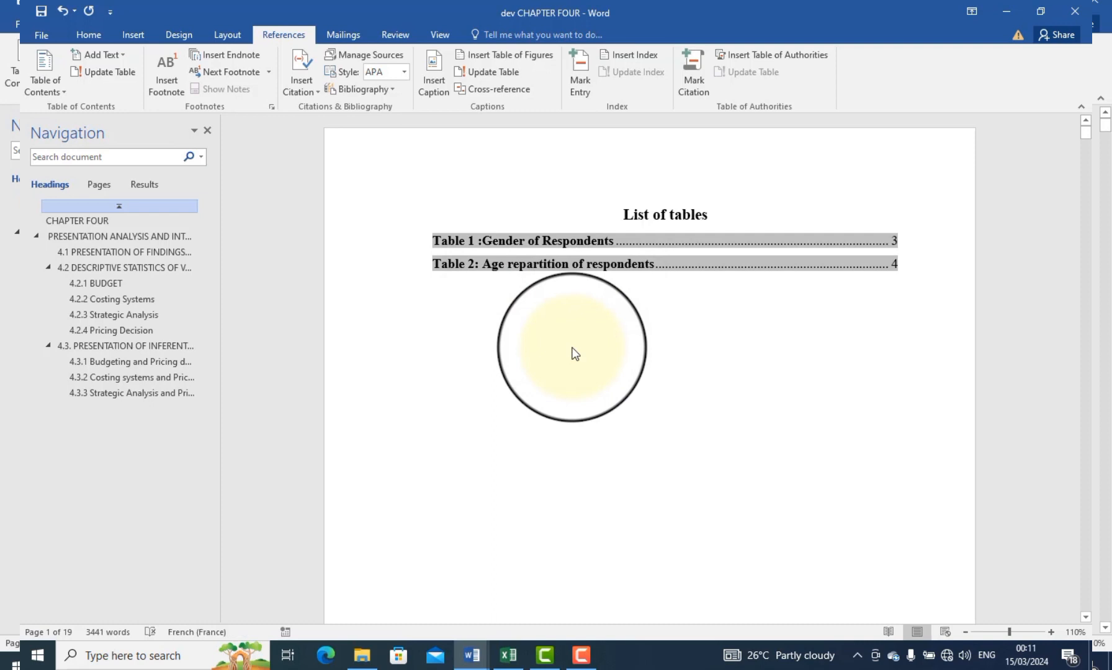
- Update the entire list of tables so it includes the new Highest Academic Qualification caption
right_click(608, 263)
click(643, 329)
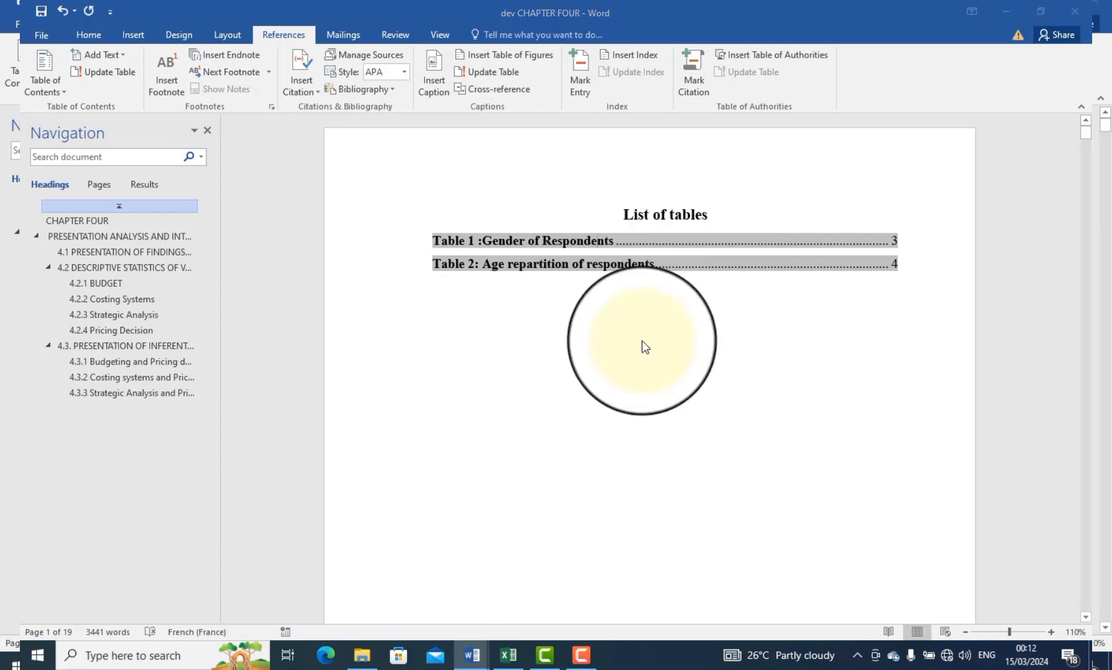
click(491, 328)
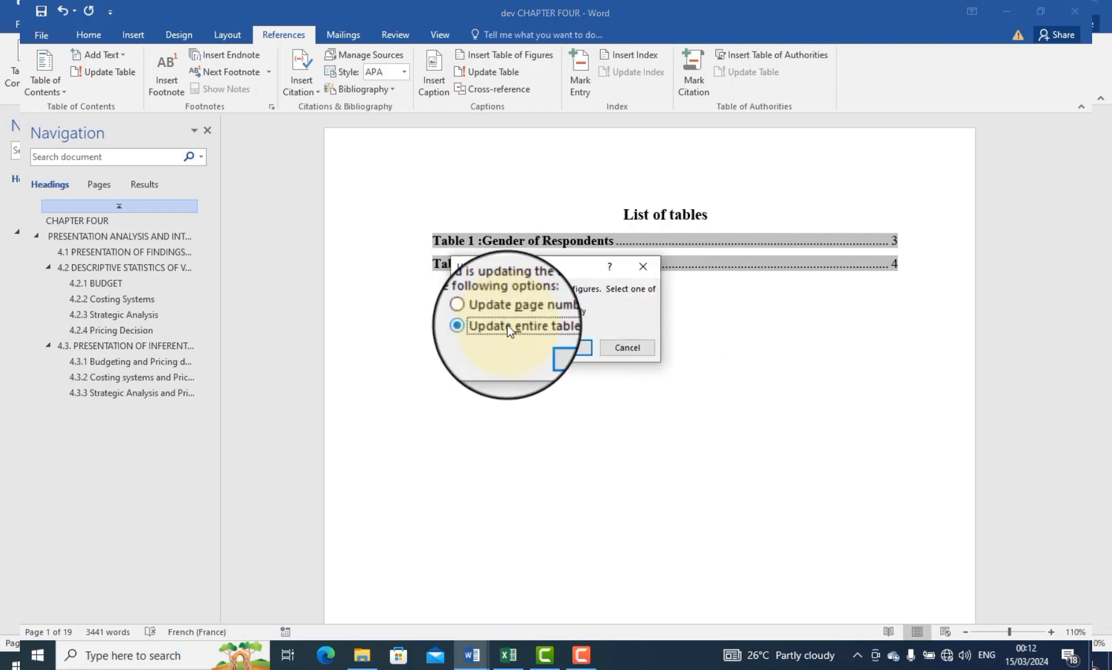
click(567, 349)
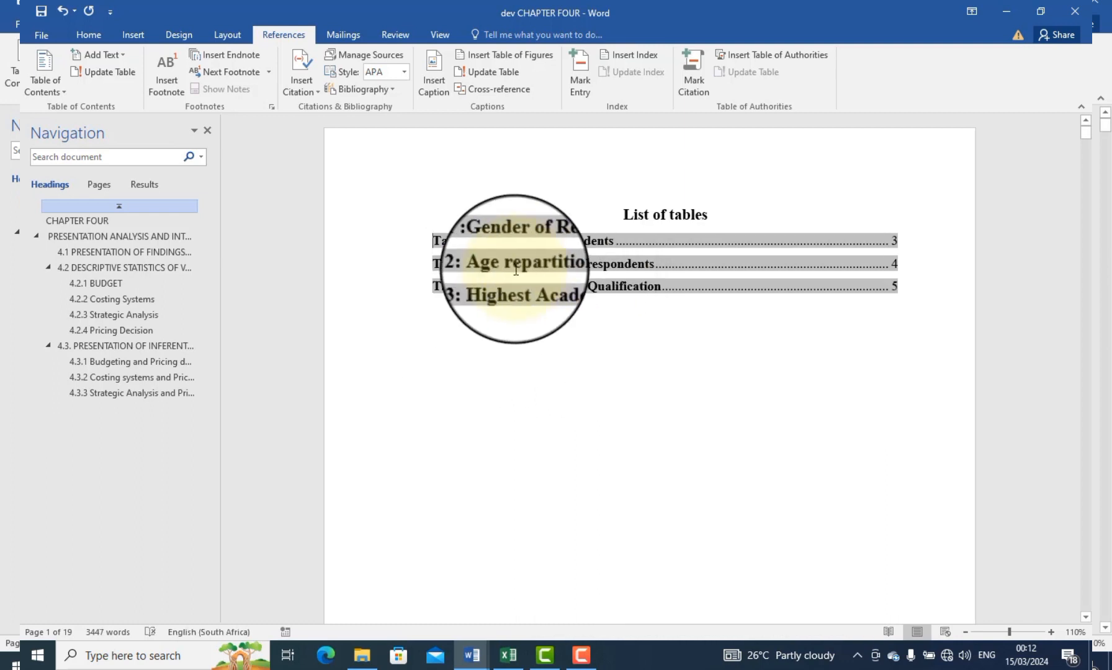
- Review the entries in the updated list of tables and in the list of figures
scroll(726, 288, down, 2)
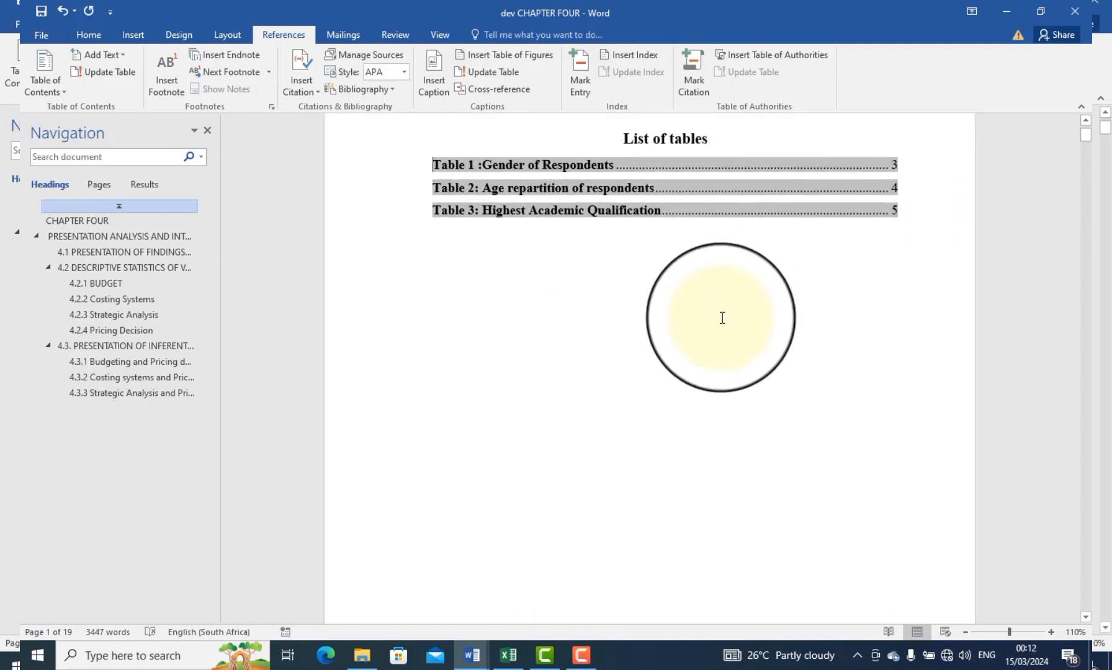
scroll(770, 474, down, 20)
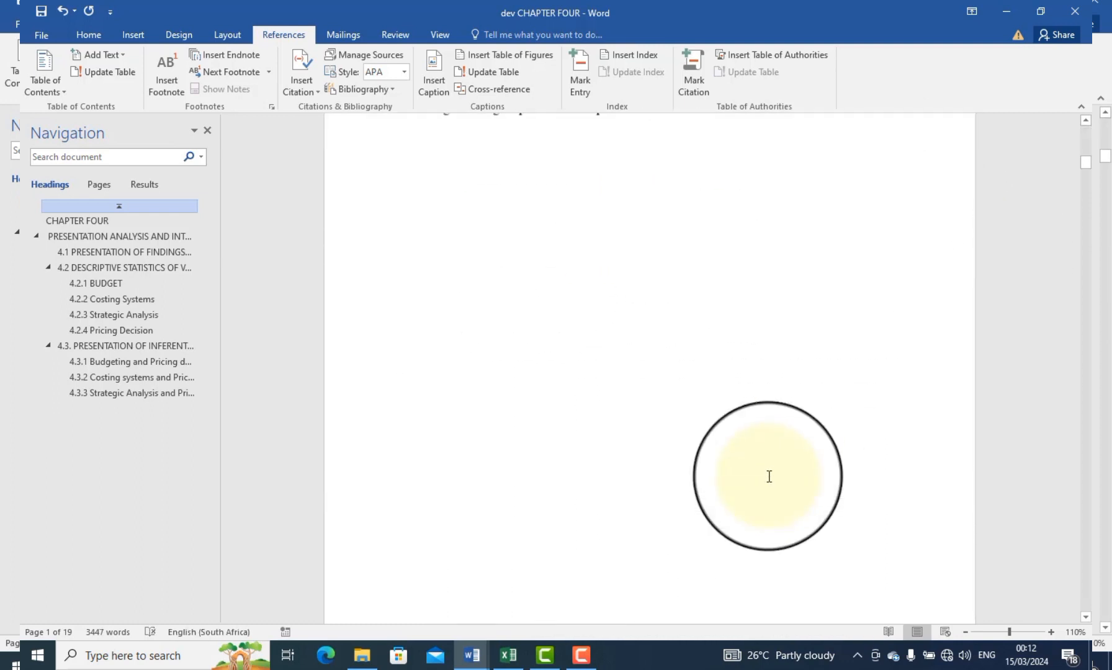
scroll(769, 476, down, 10)
scroll(782, 390, up, 18)
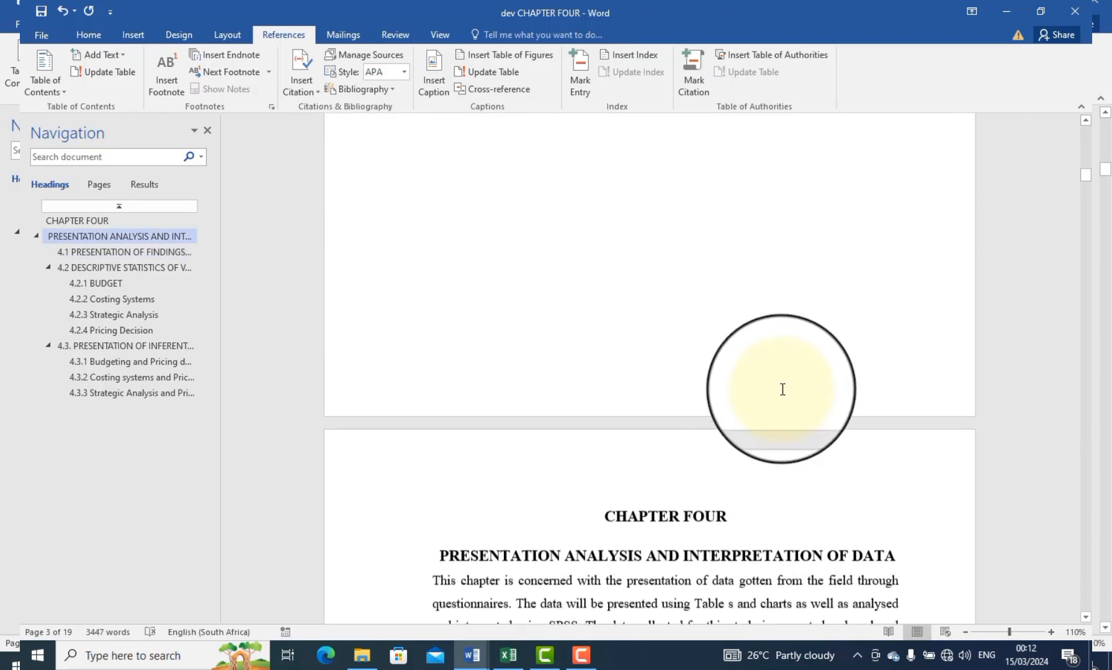
scroll(798, 255, up, 20)
scroll(737, 292, down, 19)
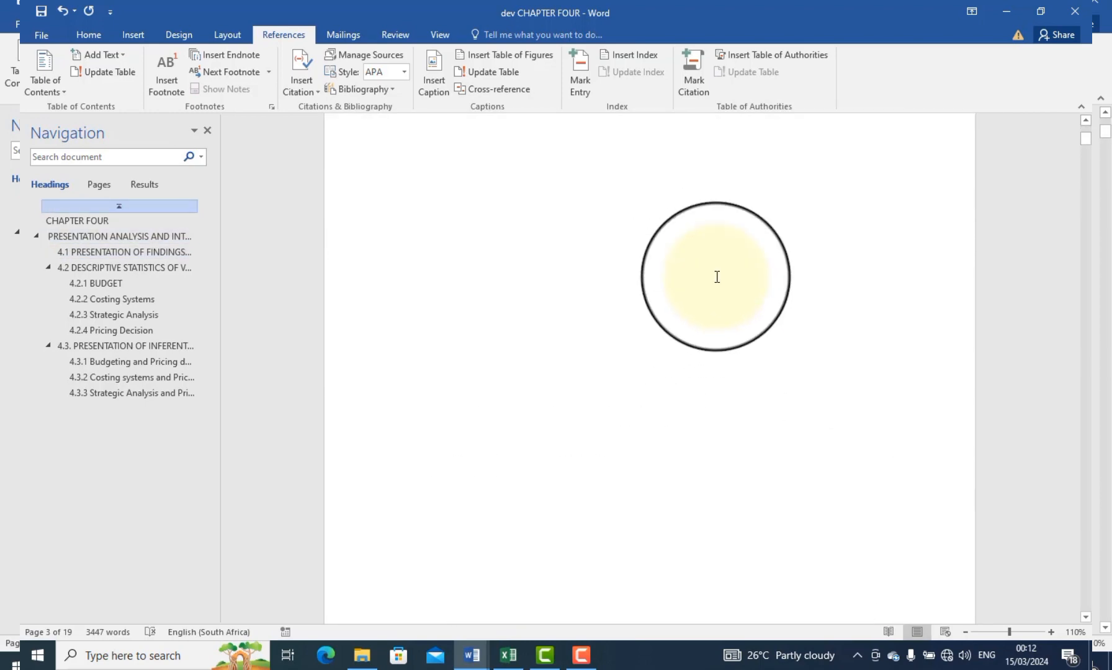
scroll(682, 276, down, 2)
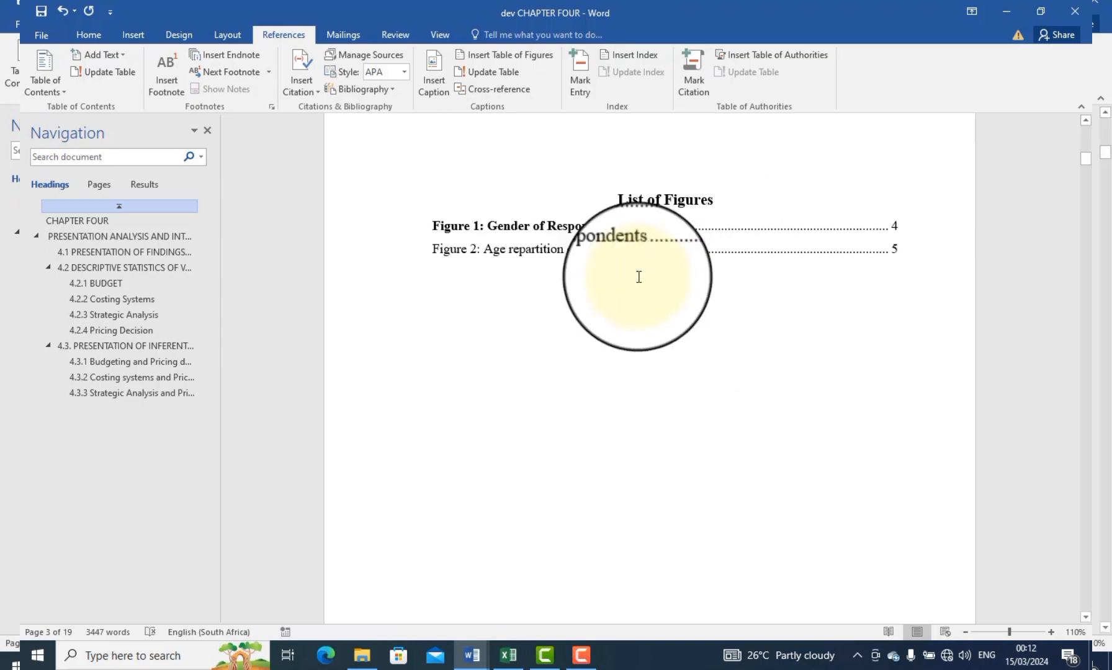
- Replace the typed "Figure 3" under the Highest Academic Qualification chart with an automatically numbered caption using the Figure label
scroll(638, 277, down, 20)
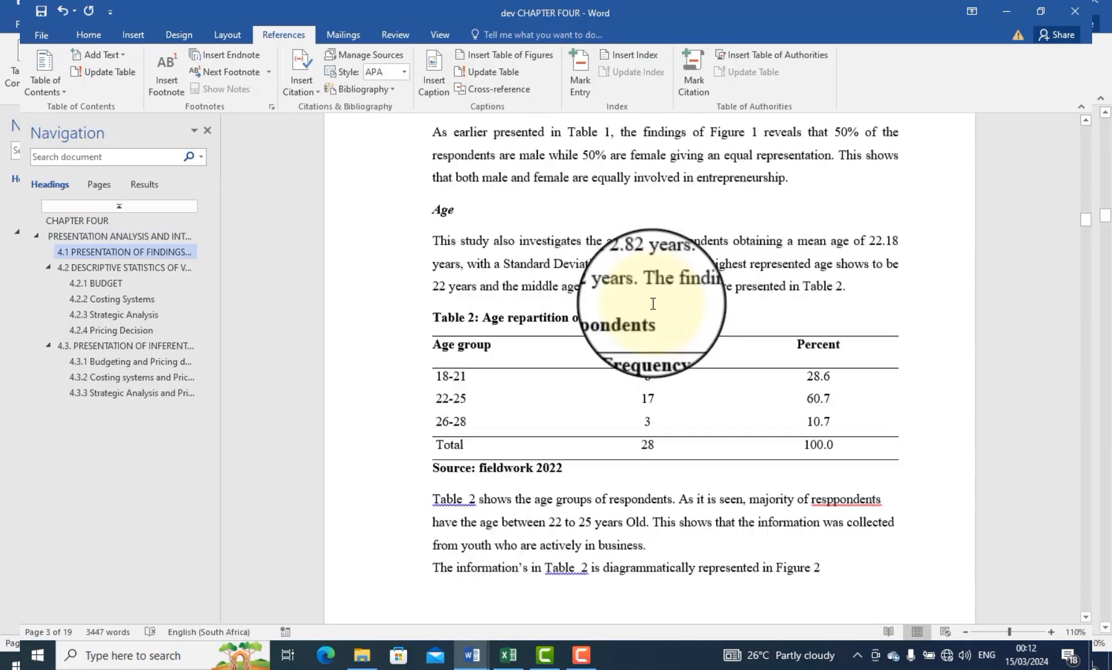
scroll(651, 303, down, 20)
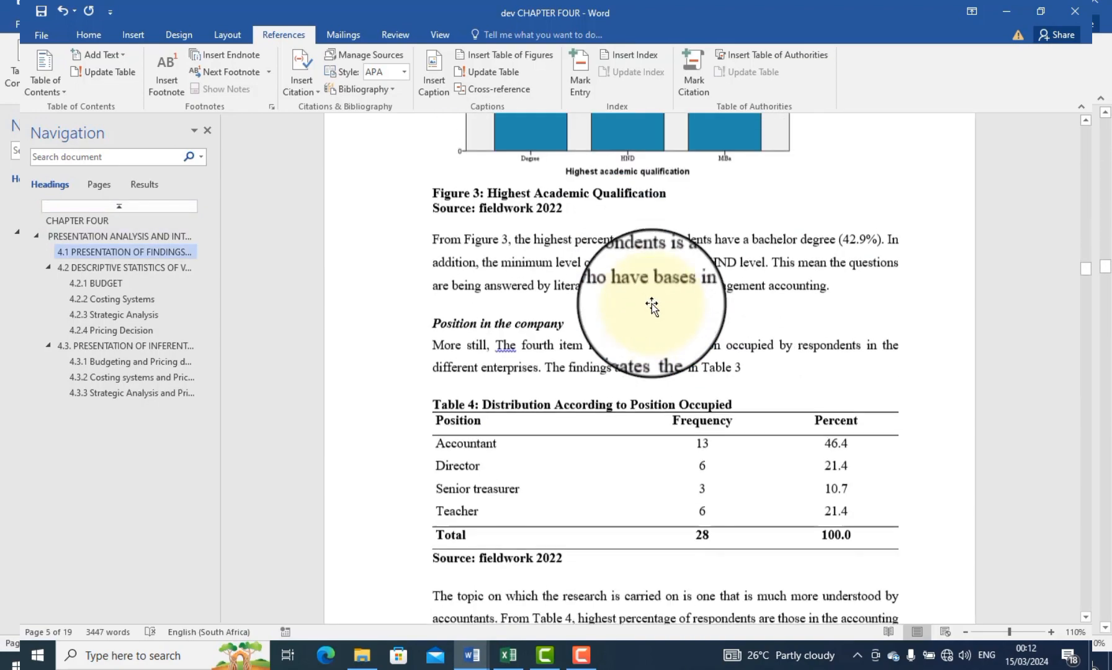
scroll(652, 303, down, 5)
scroll(658, 335, up, 5)
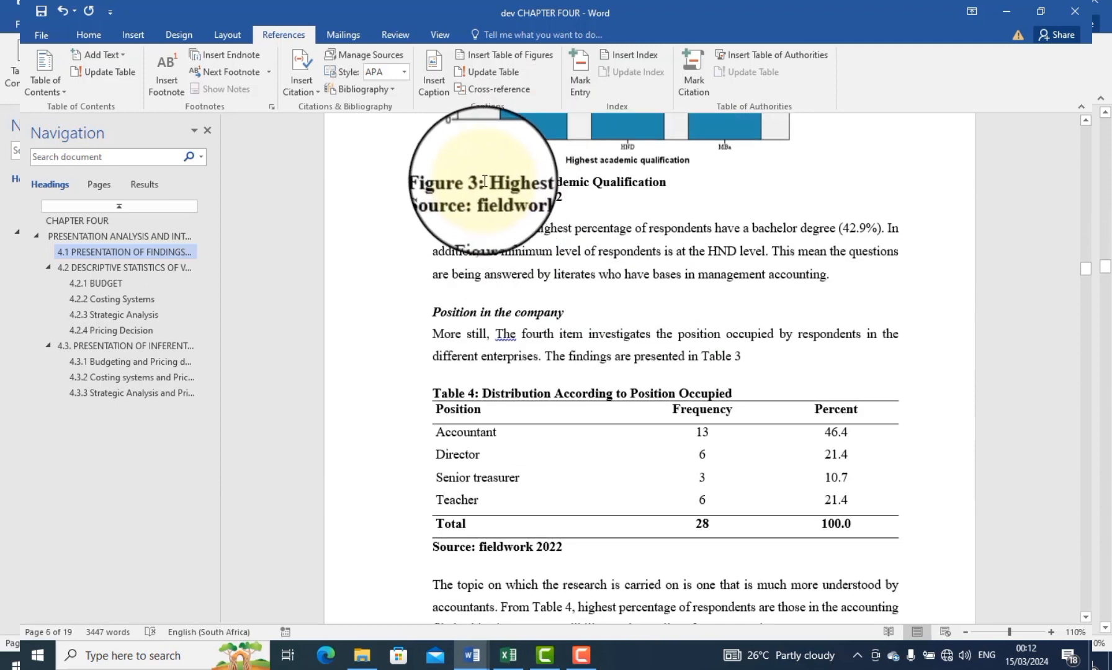
click(483, 182)
key(Delete)
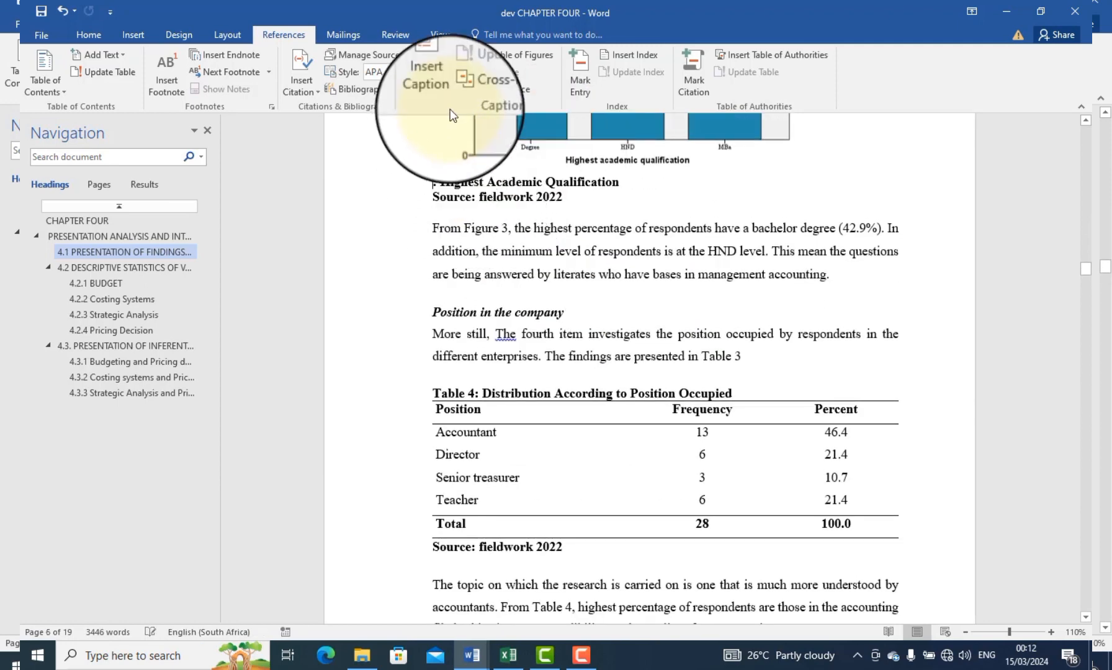
click(433, 77)
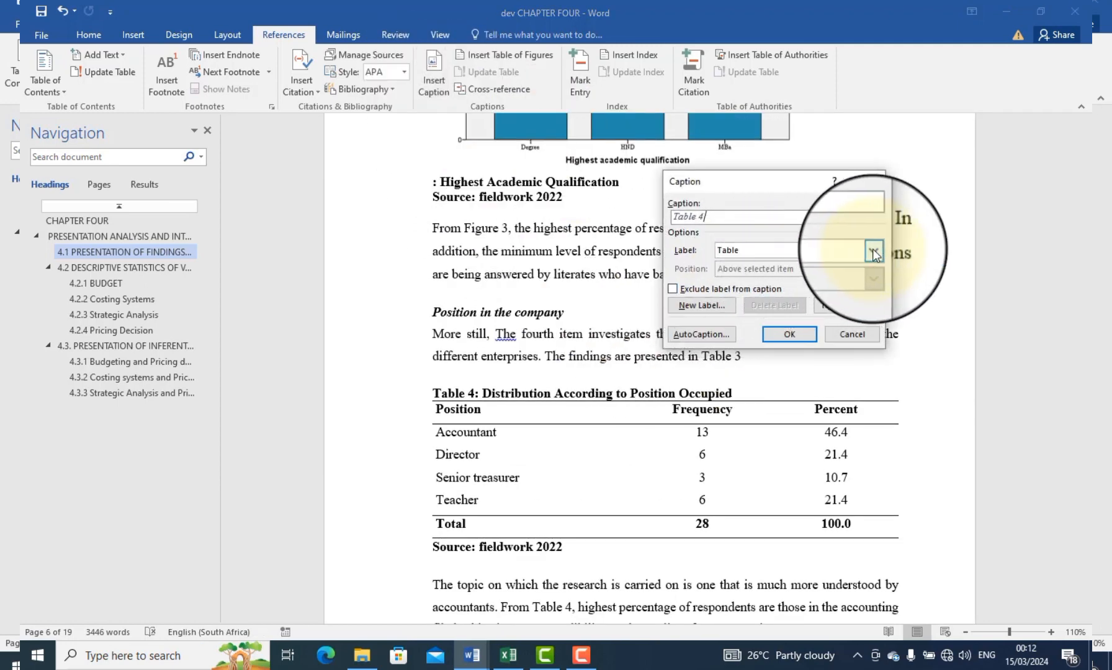
click(872, 250)
click(803, 272)
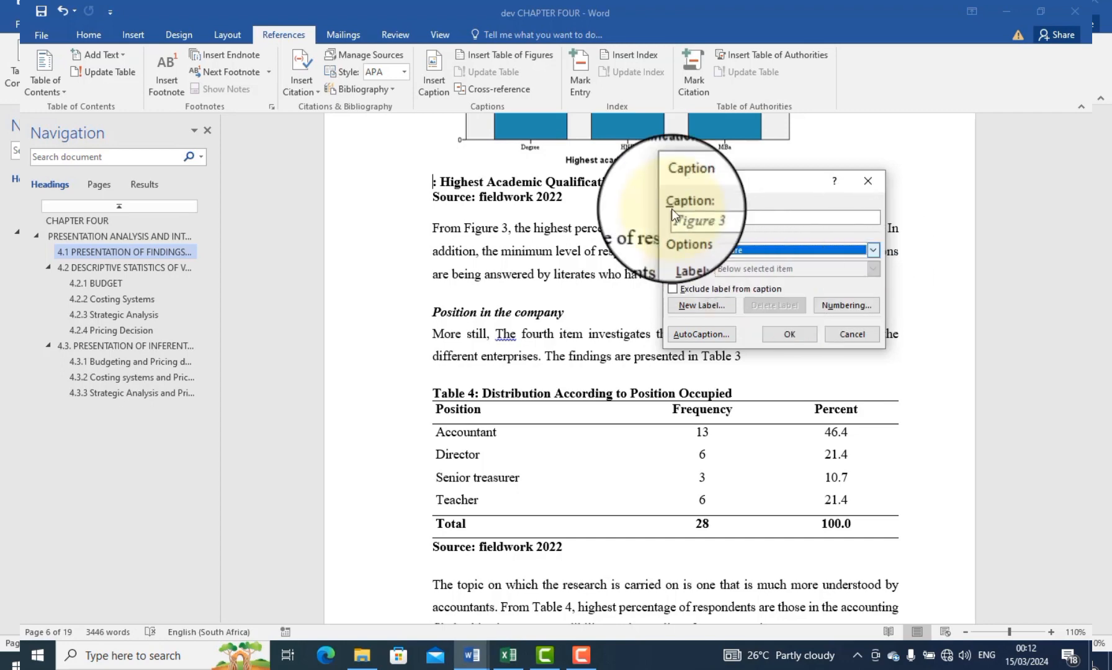
click(785, 334)
- Update the entire list of figures so it includes the new Highest Academic Qualification caption
scroll(640, 310, up, 1)
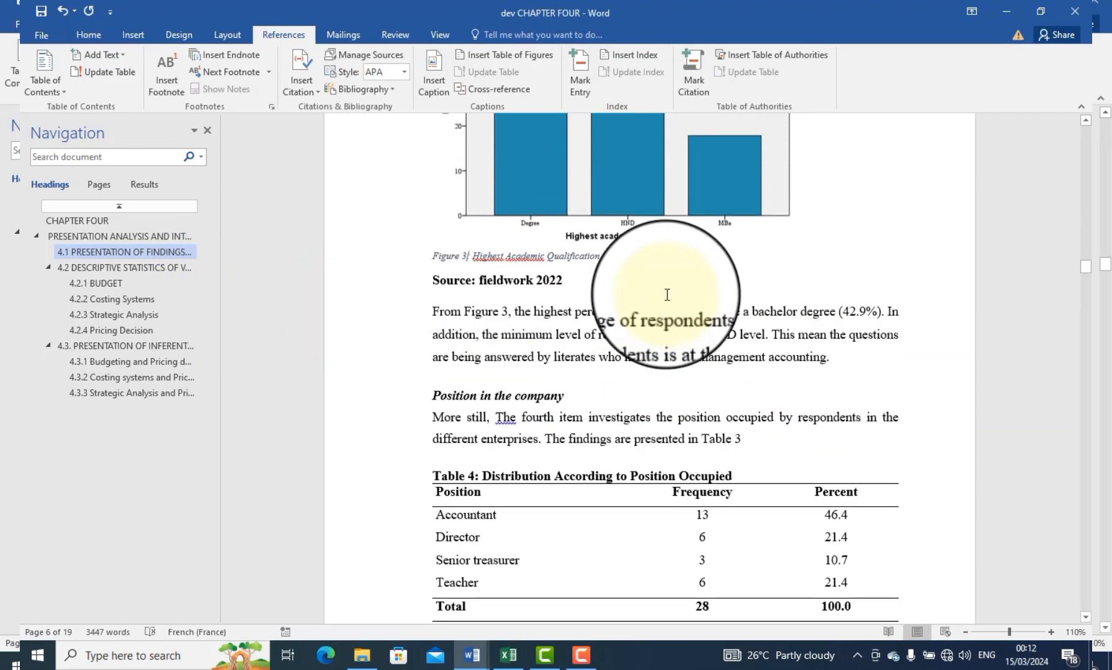
scroll(667, 273, up, 20)
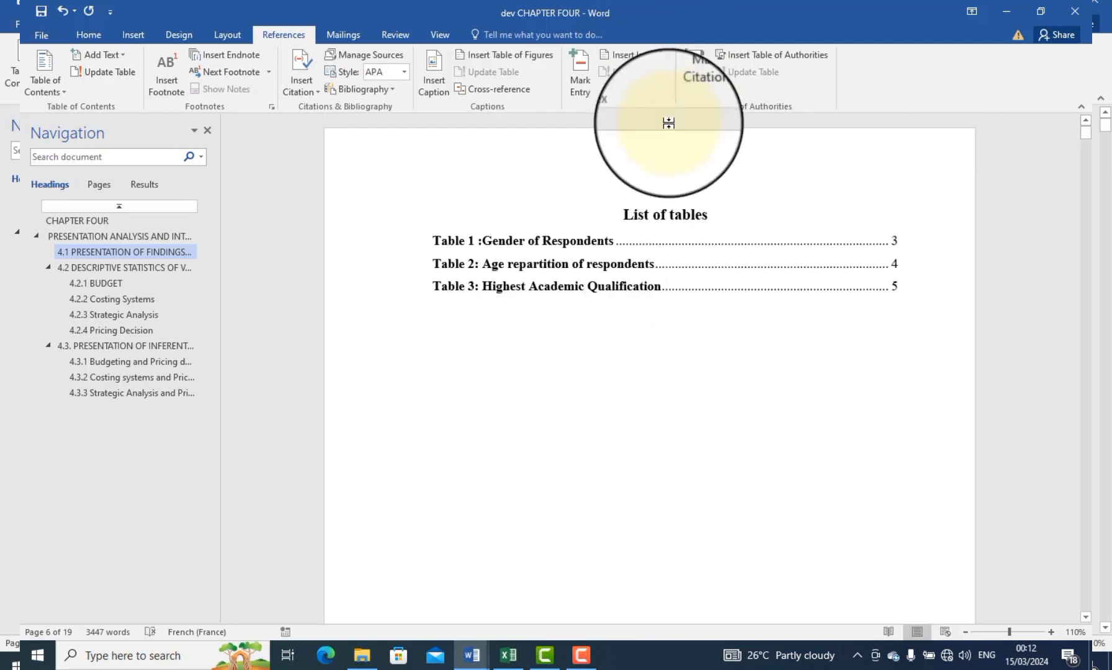
scroll(668, 298, down, 3)
scroll(668, 335, down, 6)
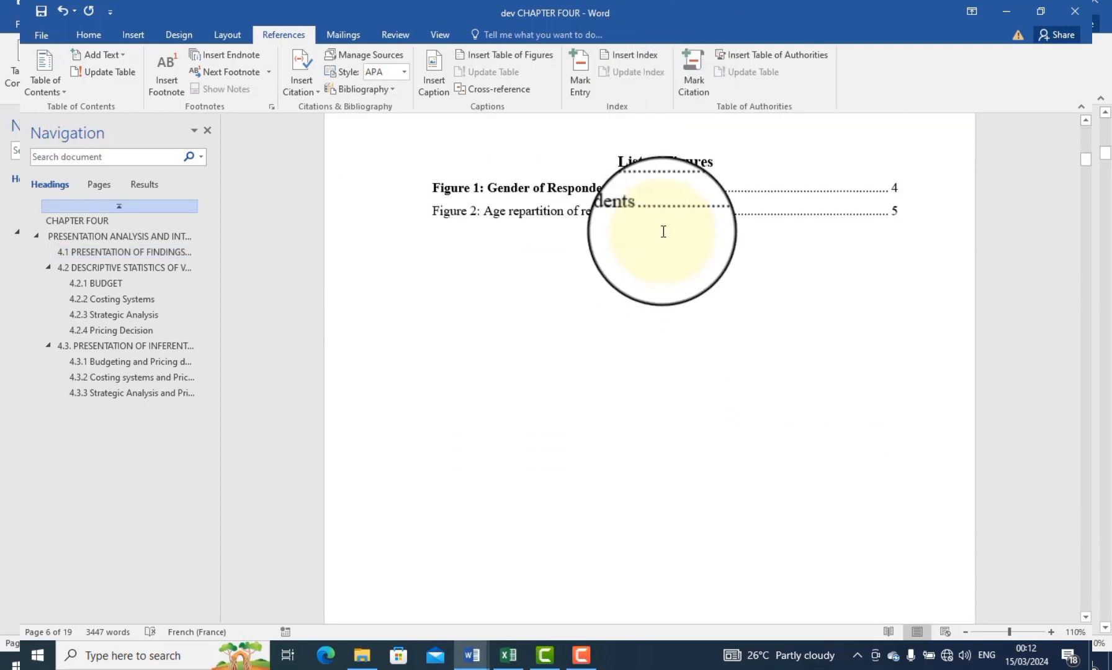
right_click(666, 202)
click(726, 295)
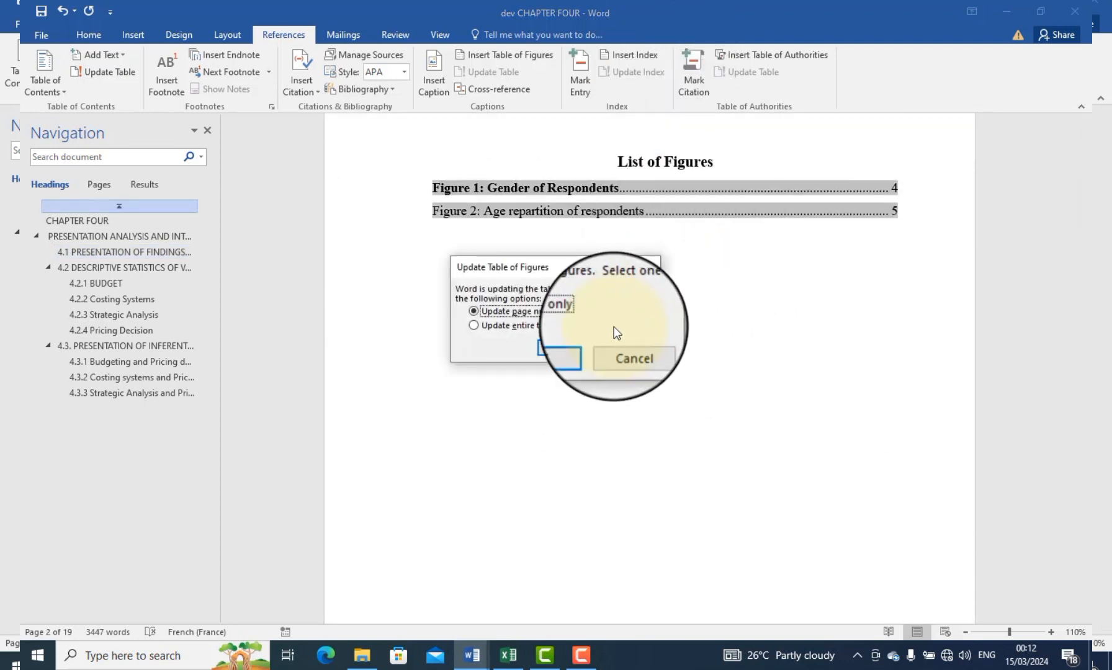
click(542, 321)
click(552, 348)
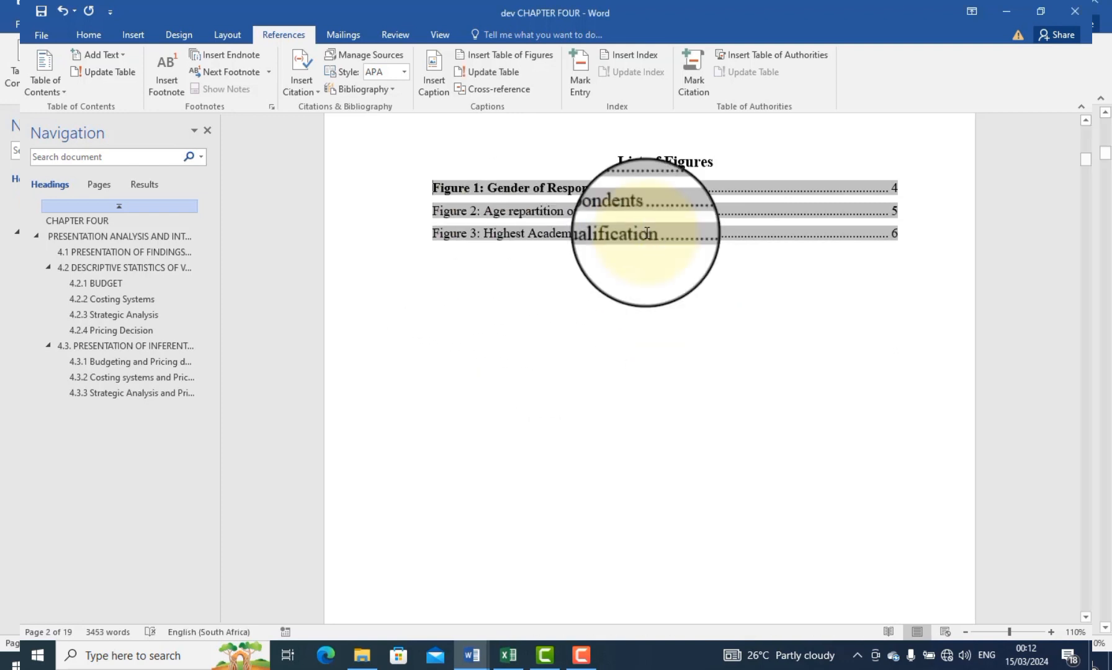
- Review the updated list of figures, and examine the gender and age tables and charts in section 4.1
scroll(638, 373, up, 3)
scroll(639, 360, up, 2)
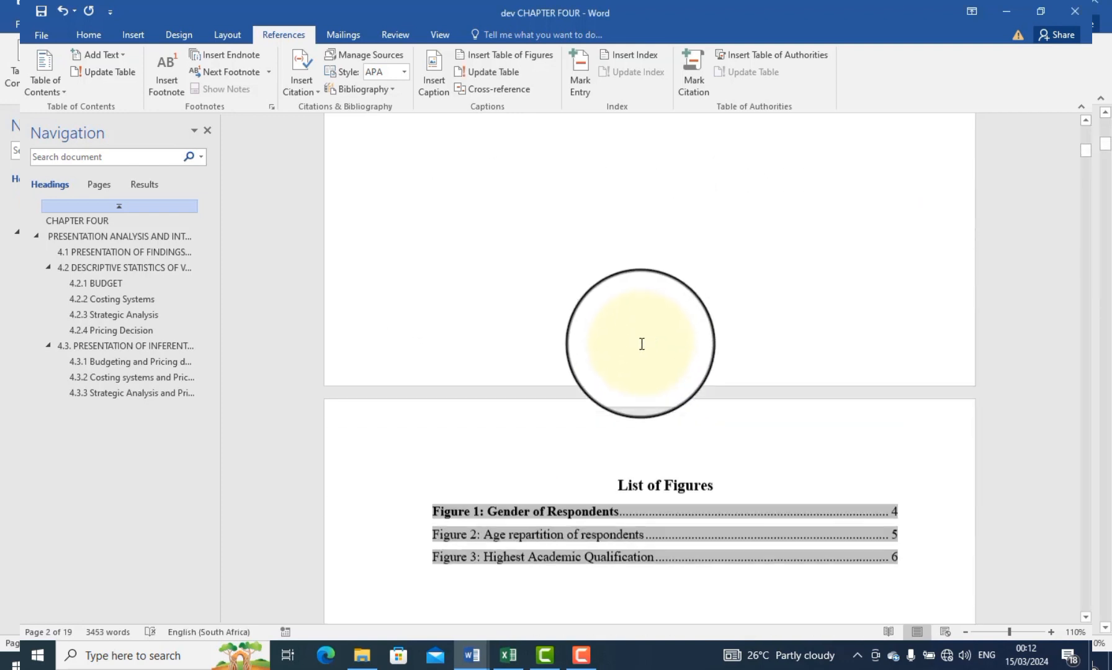
scroll(642, 344, up, 2)
scroll(648, 345, down, 7)
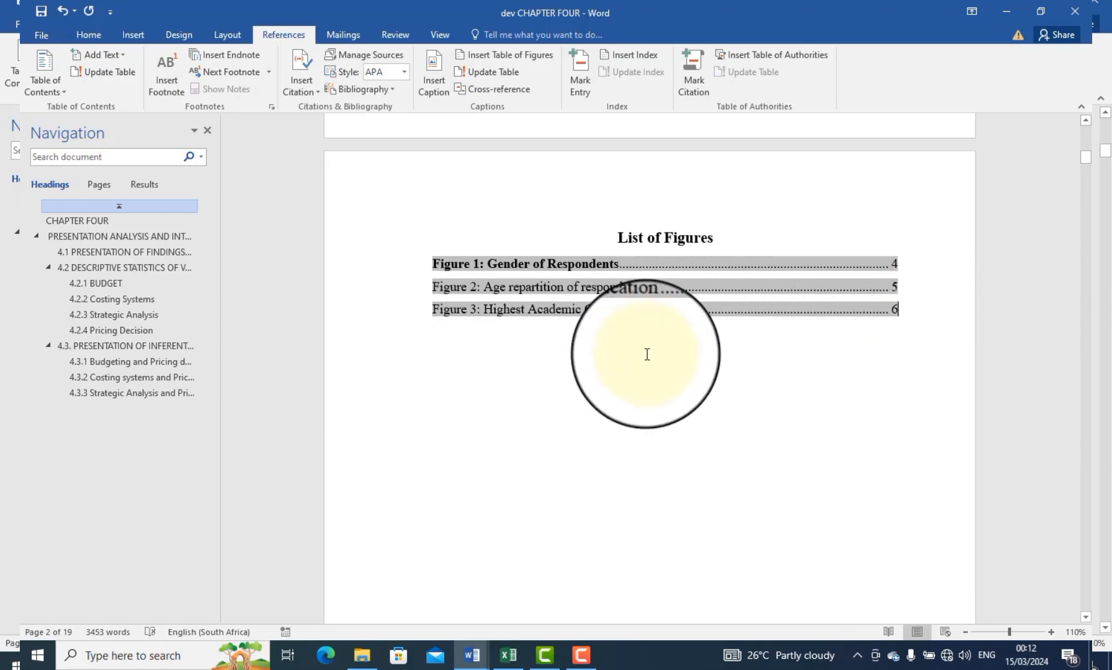
scroll(646, 354, down, 14)
scroll(647, 353, down, 15)
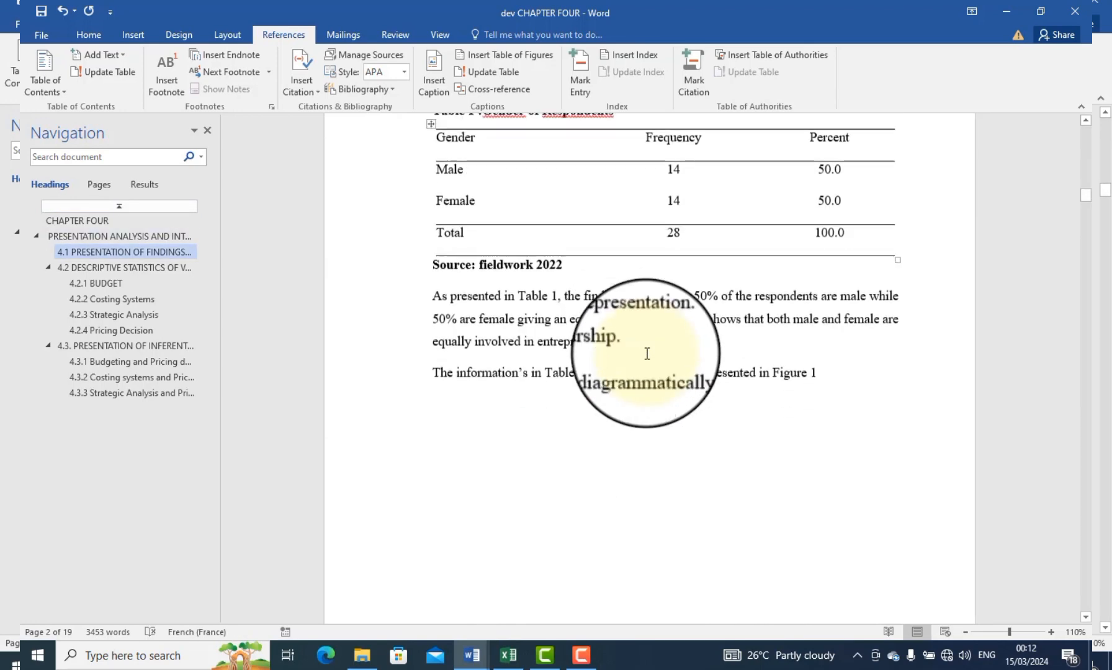
drag(1085, 207, 1091, 241)
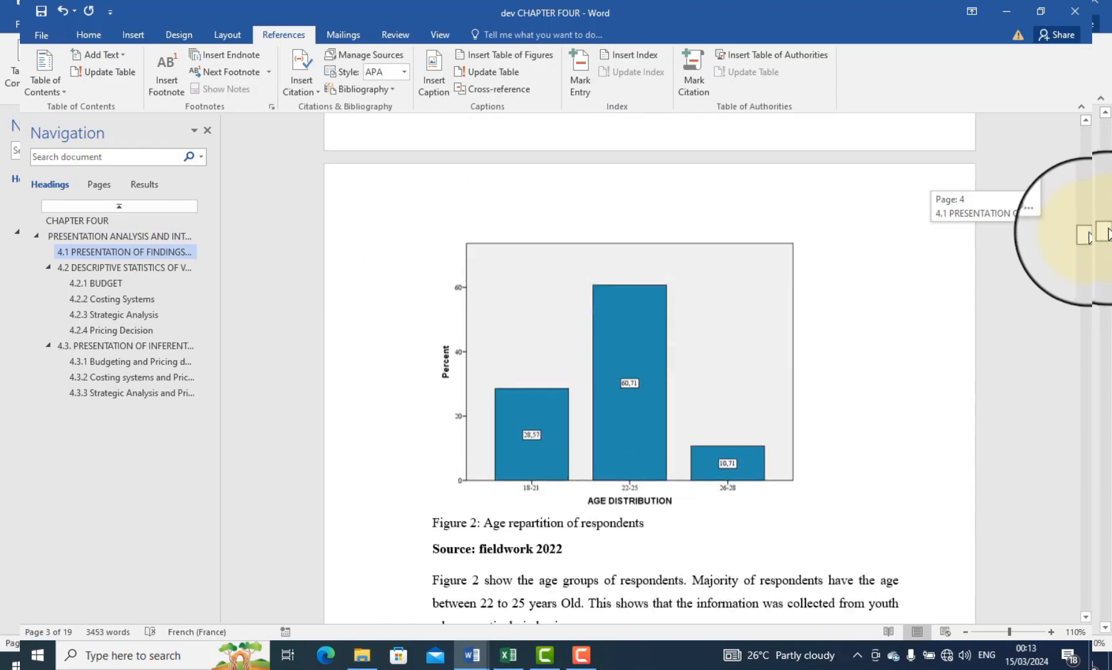
scroll(594, 323, up, 10)
scroll(595, 324, up, 12)
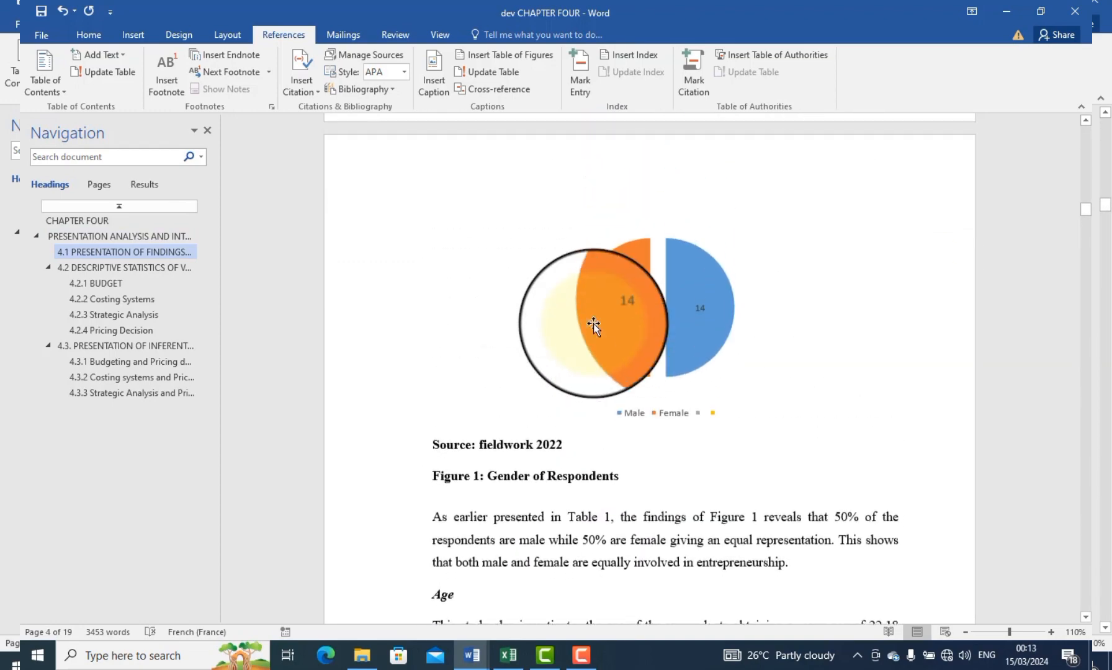